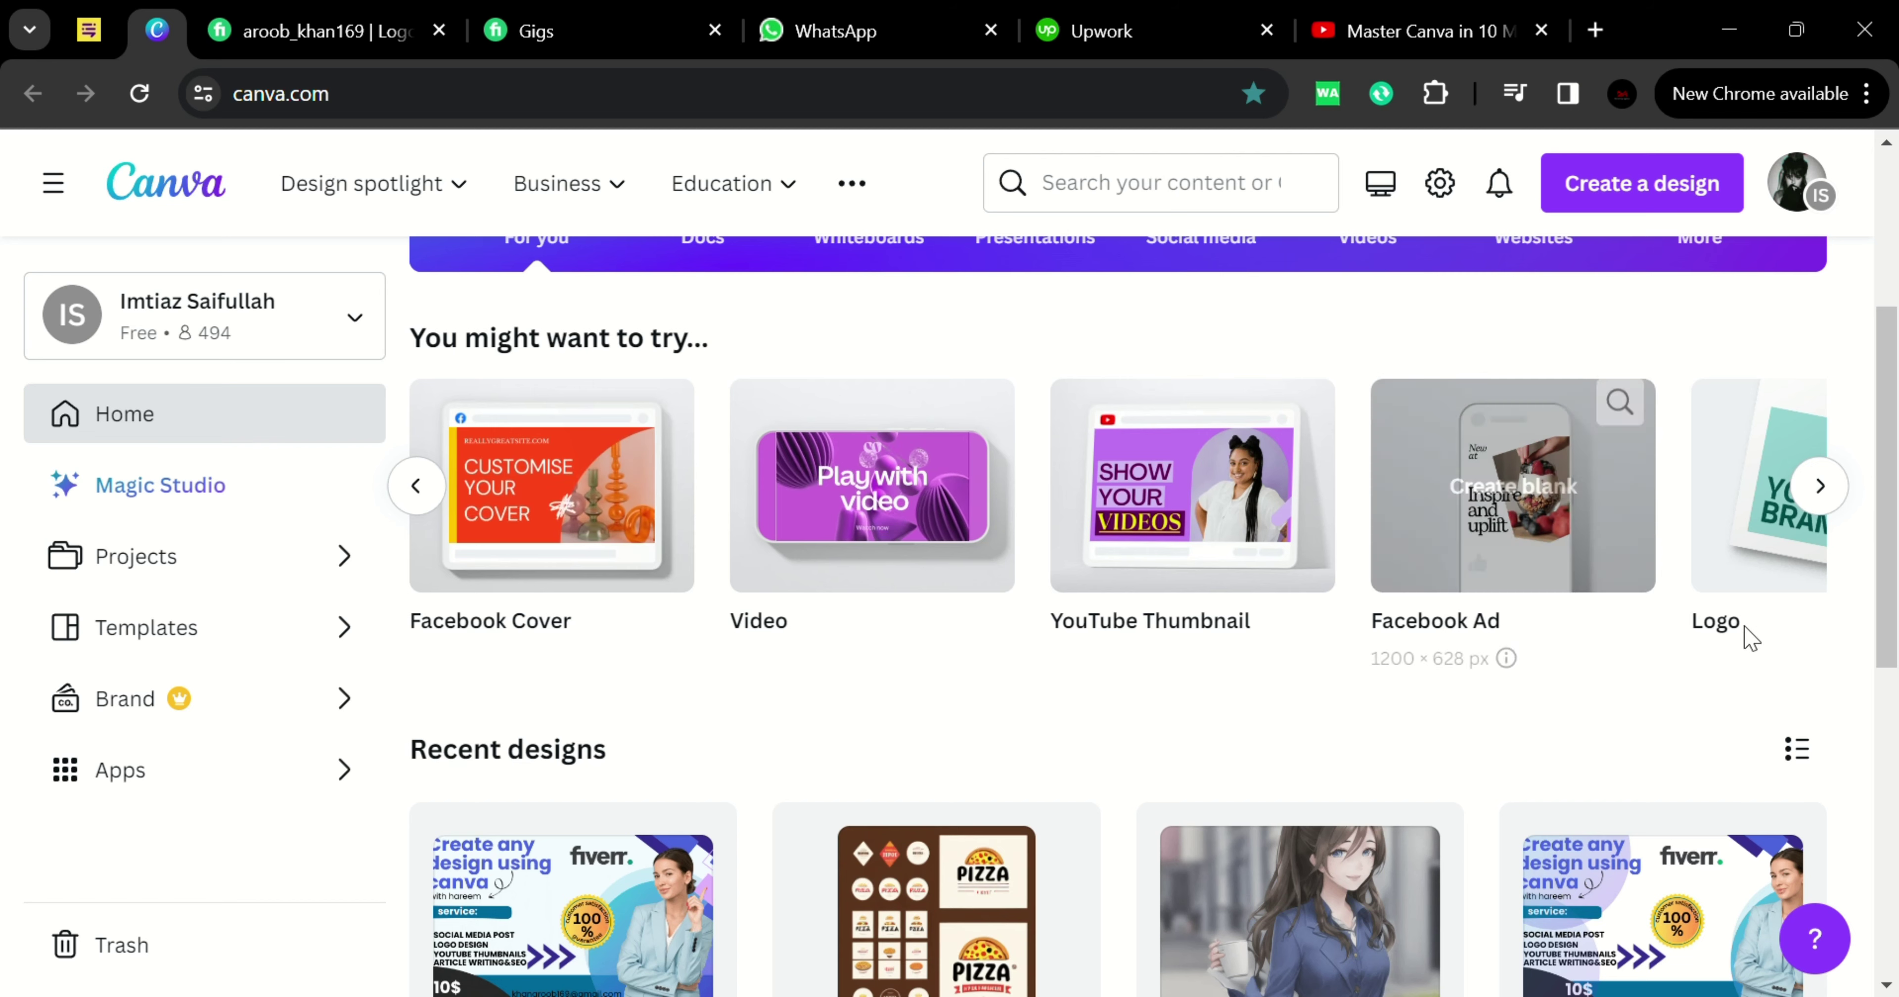
Create a blank Instagram Post (Square) design, finding the format by searching the design types for "inst"
{"action": "left_click", "coordinate": [1839, 481]}
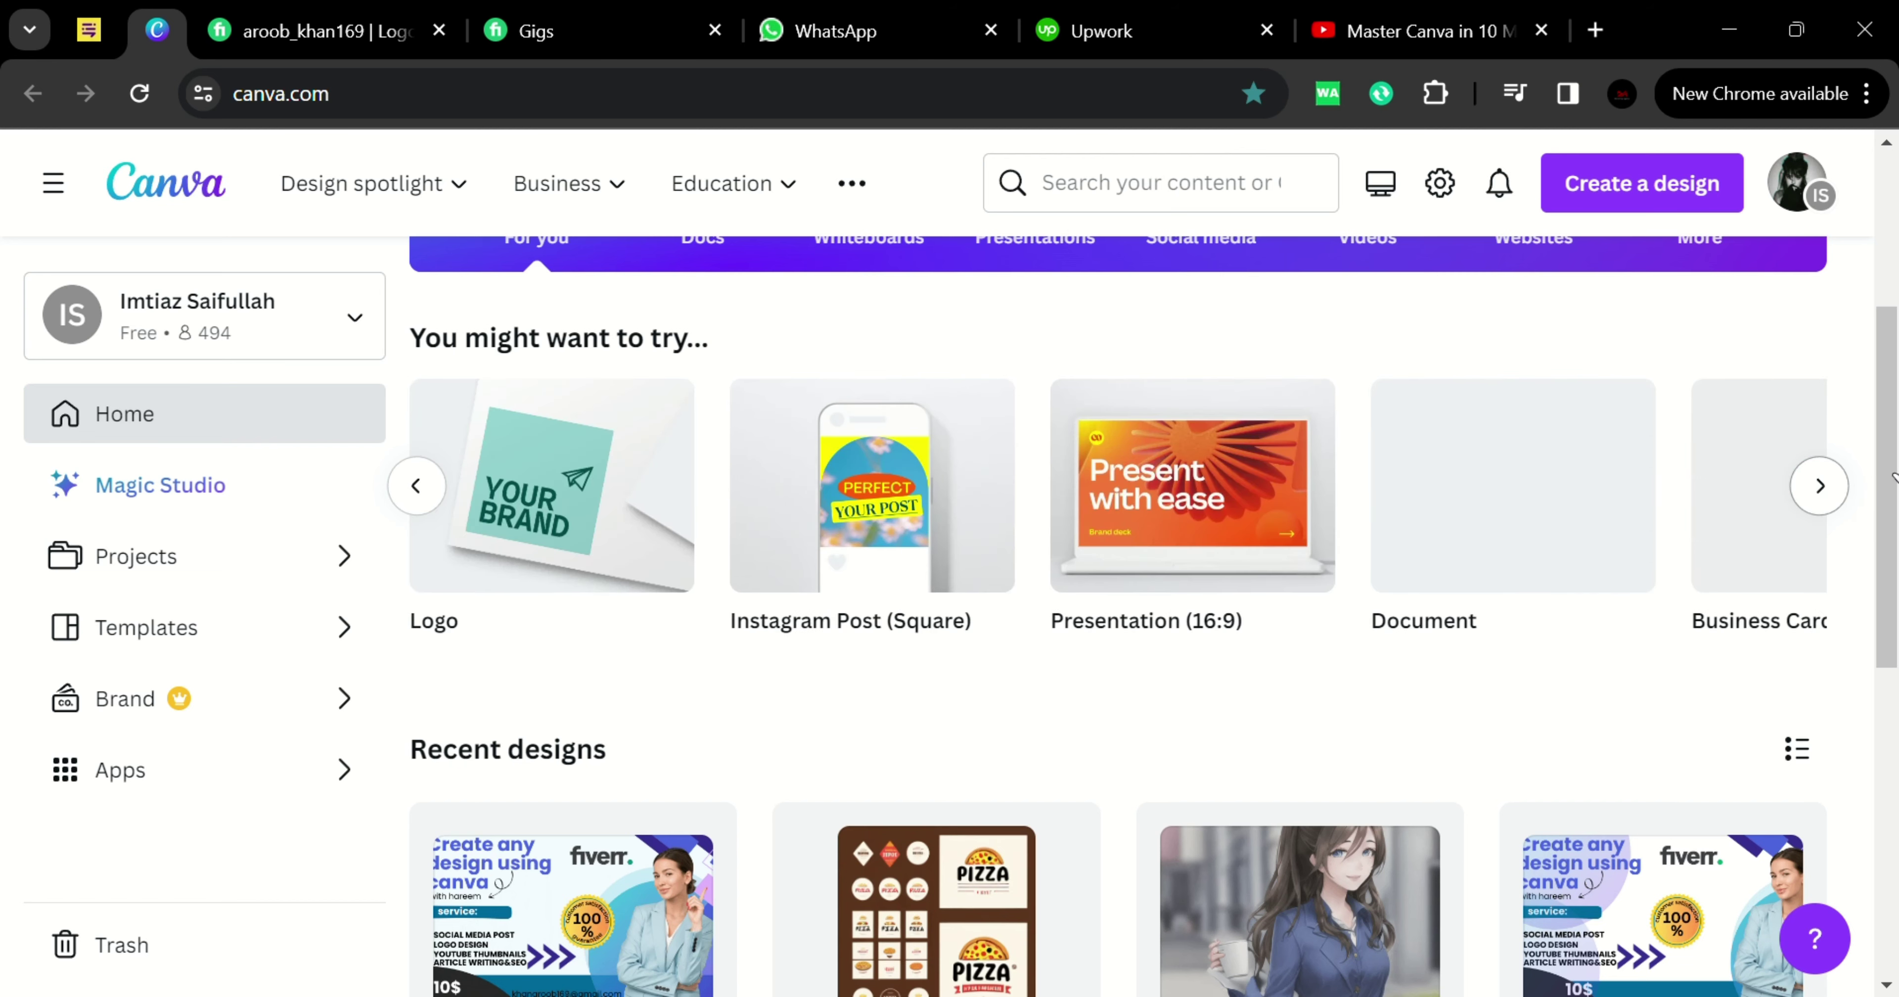
{"action": "scroll", "coordinate": [1652, 295], "scroll_direction": "up", "scroll_amount": 5}
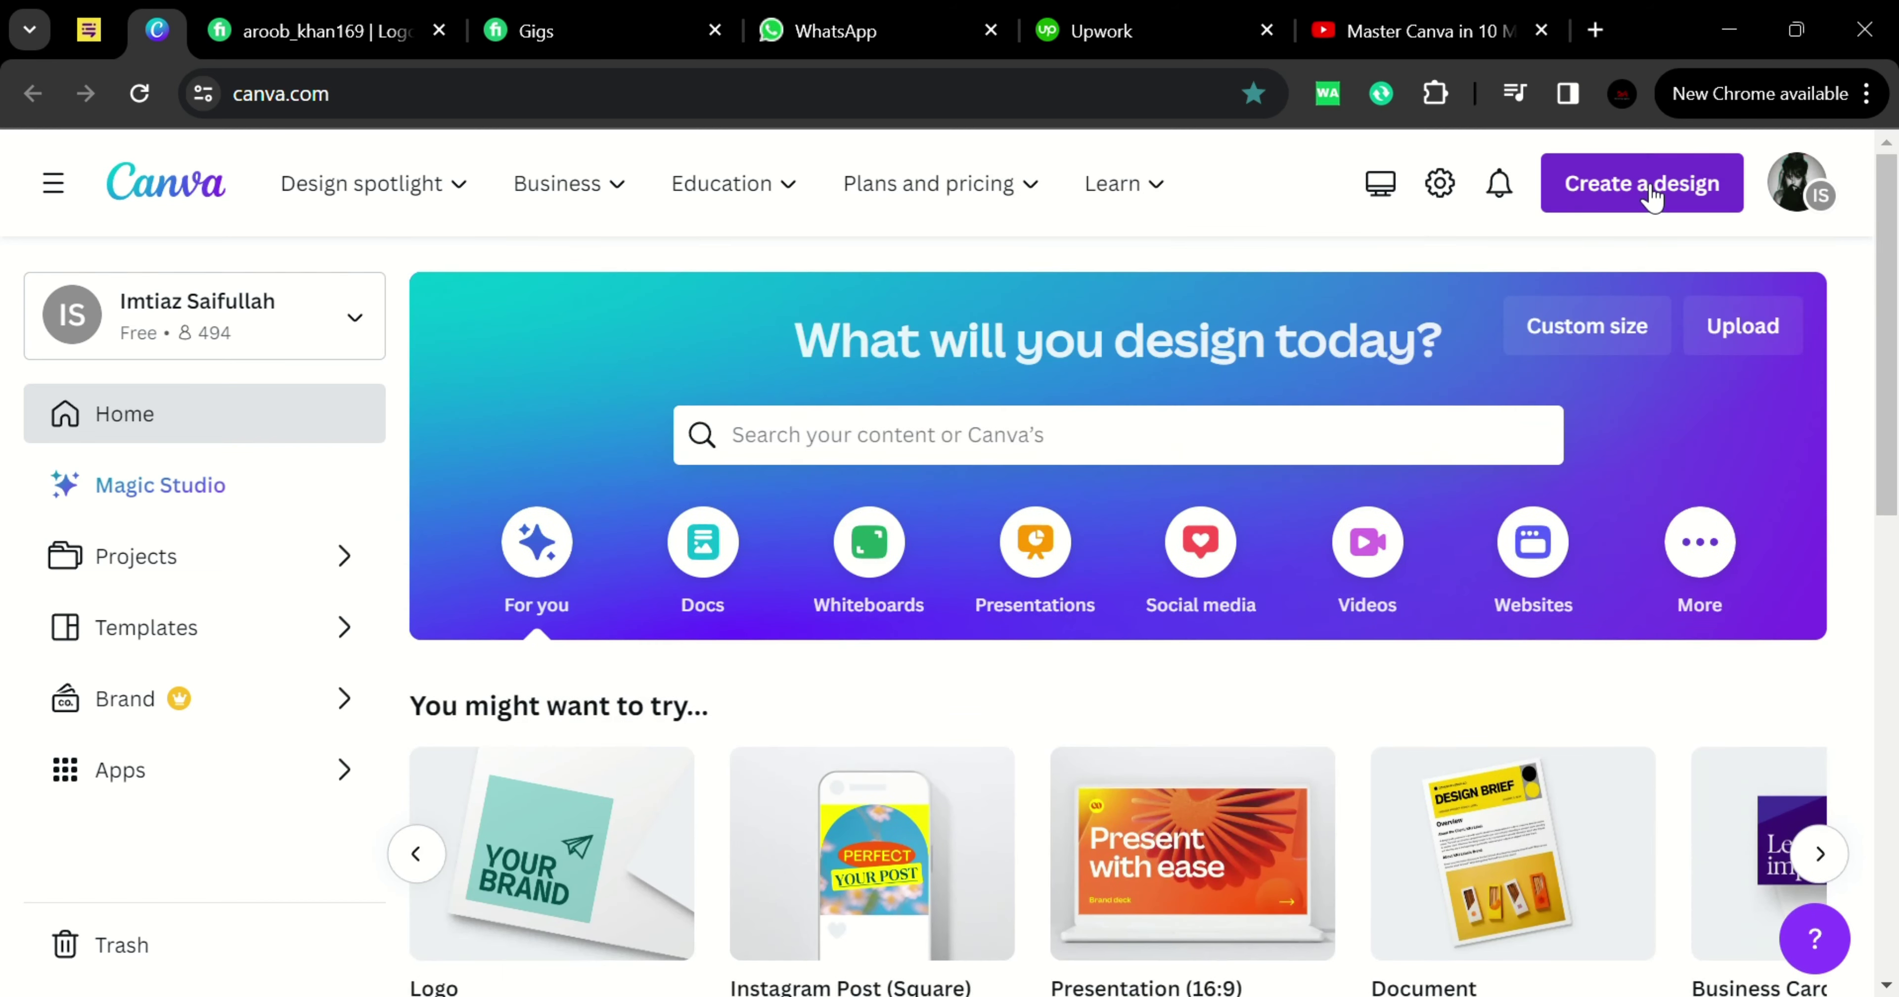
{"action": "left_click", "coordinate": [1652, 193]}
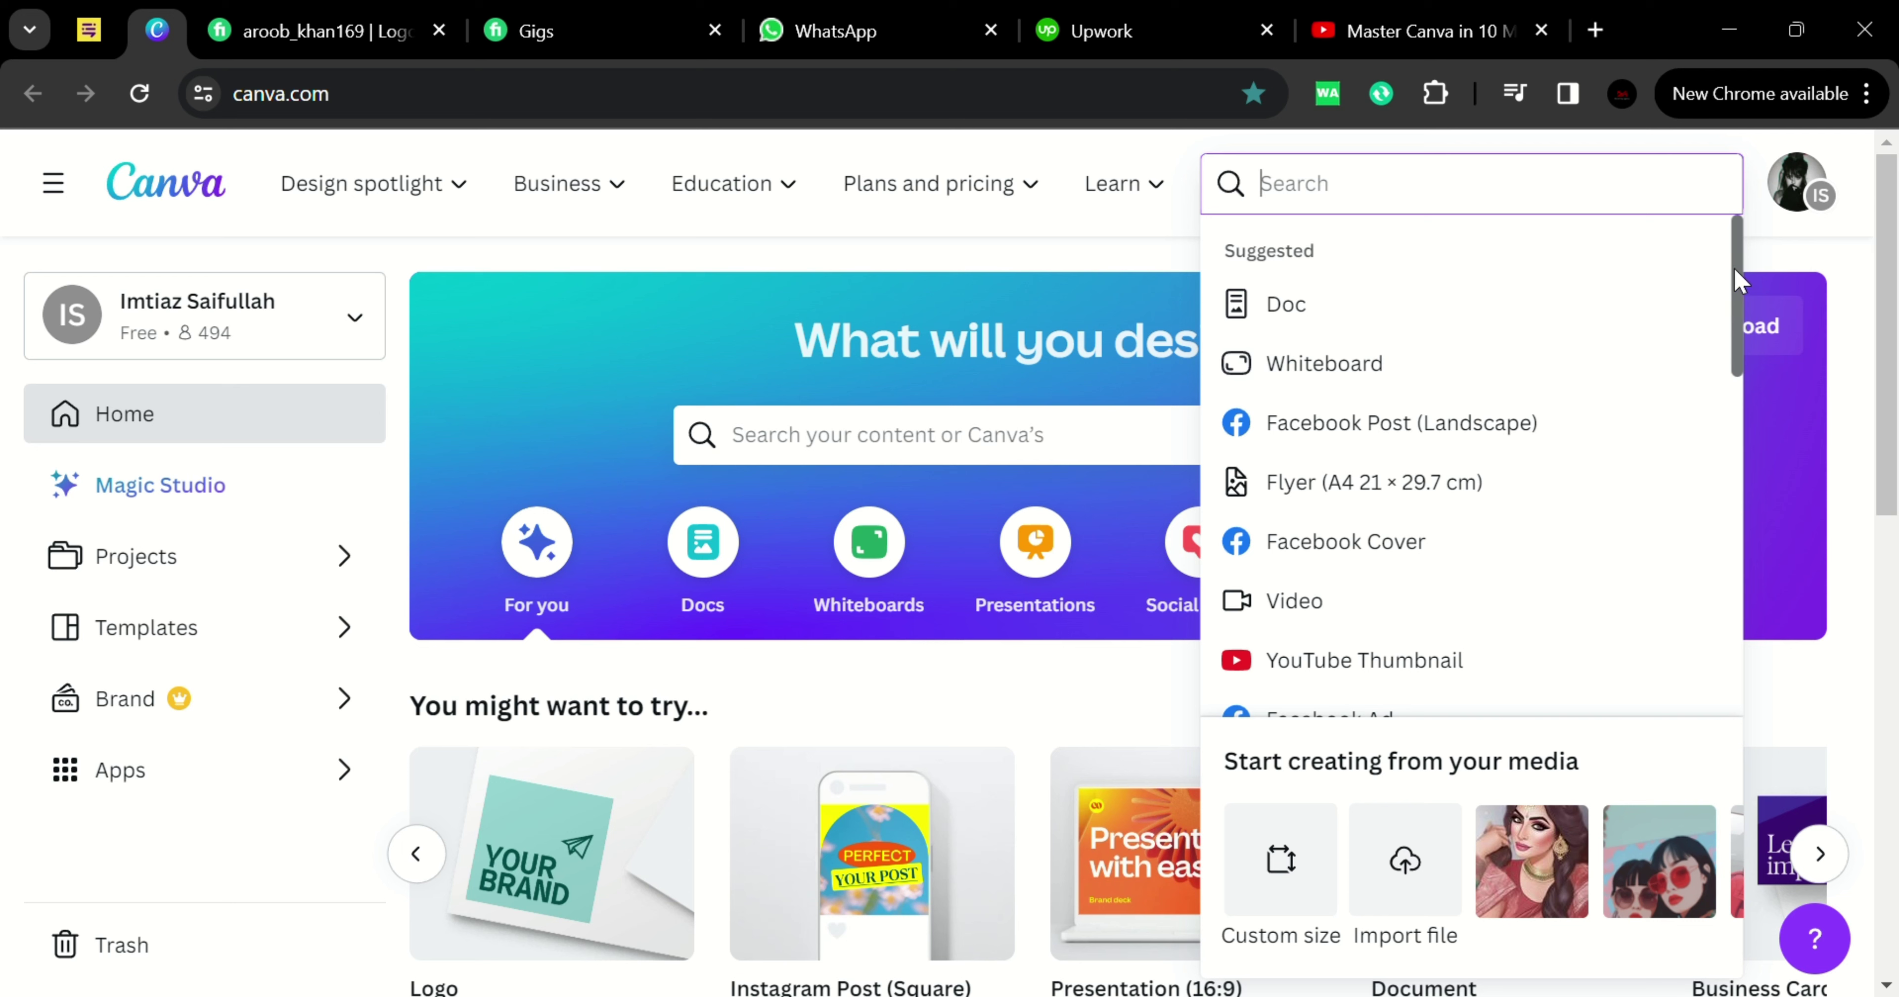
{"action": "scroll", "coordinate": [1736, 332], "scroll_direction": "down", "scroll_amount": 5}
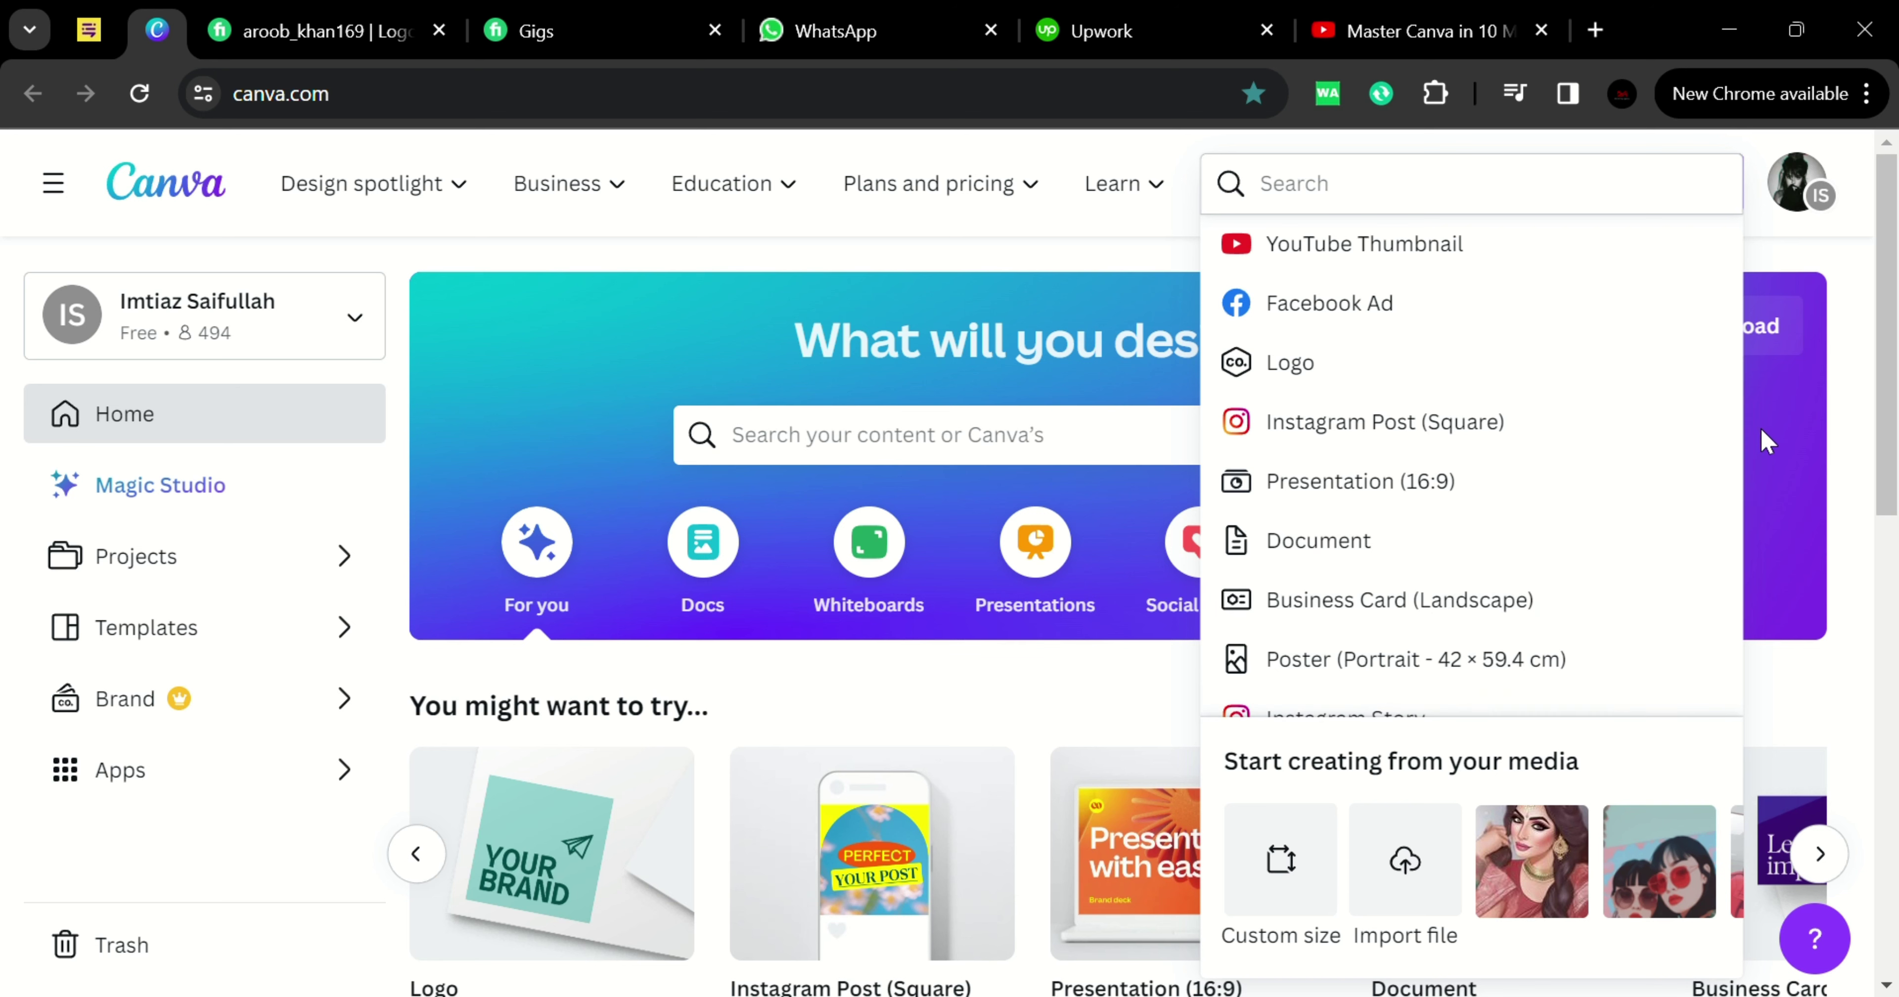
{"action": "left_click_drag", "start_coordinate": [1735, 426], "coordinate": [1685, 156]}
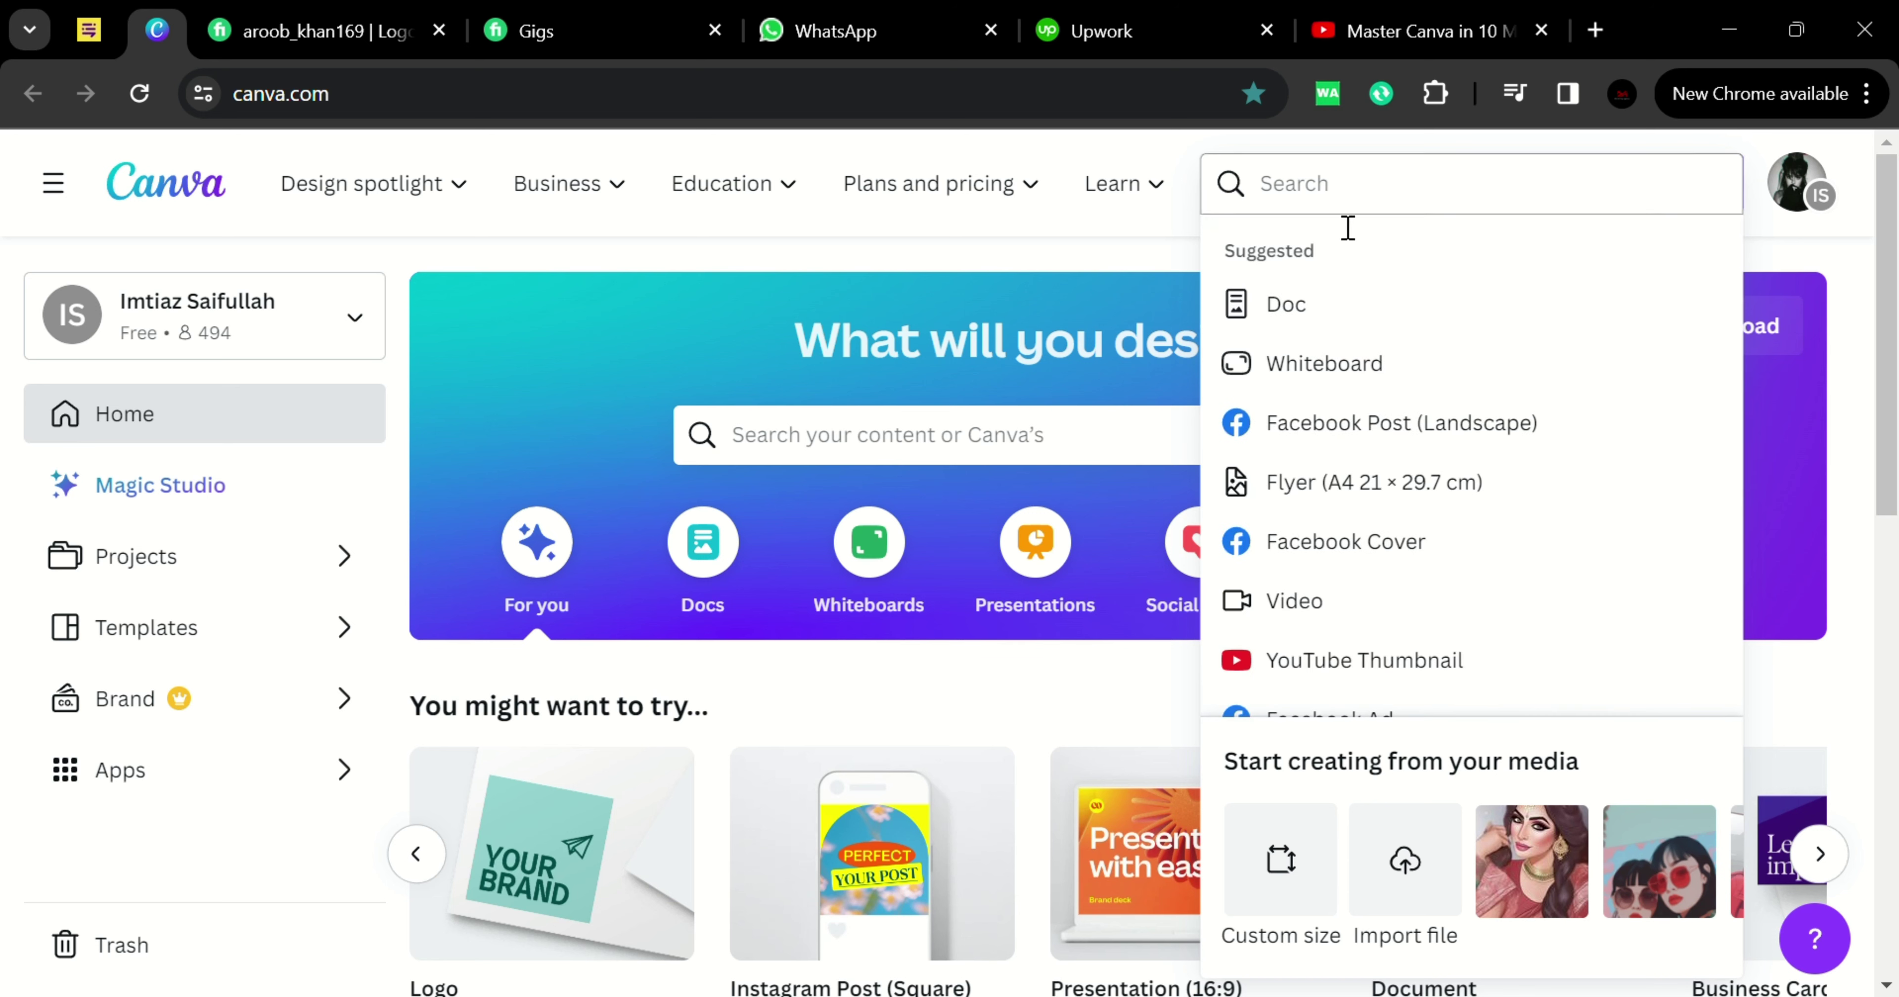
{"action": "left_click", "coordinate": [1353, 185]}
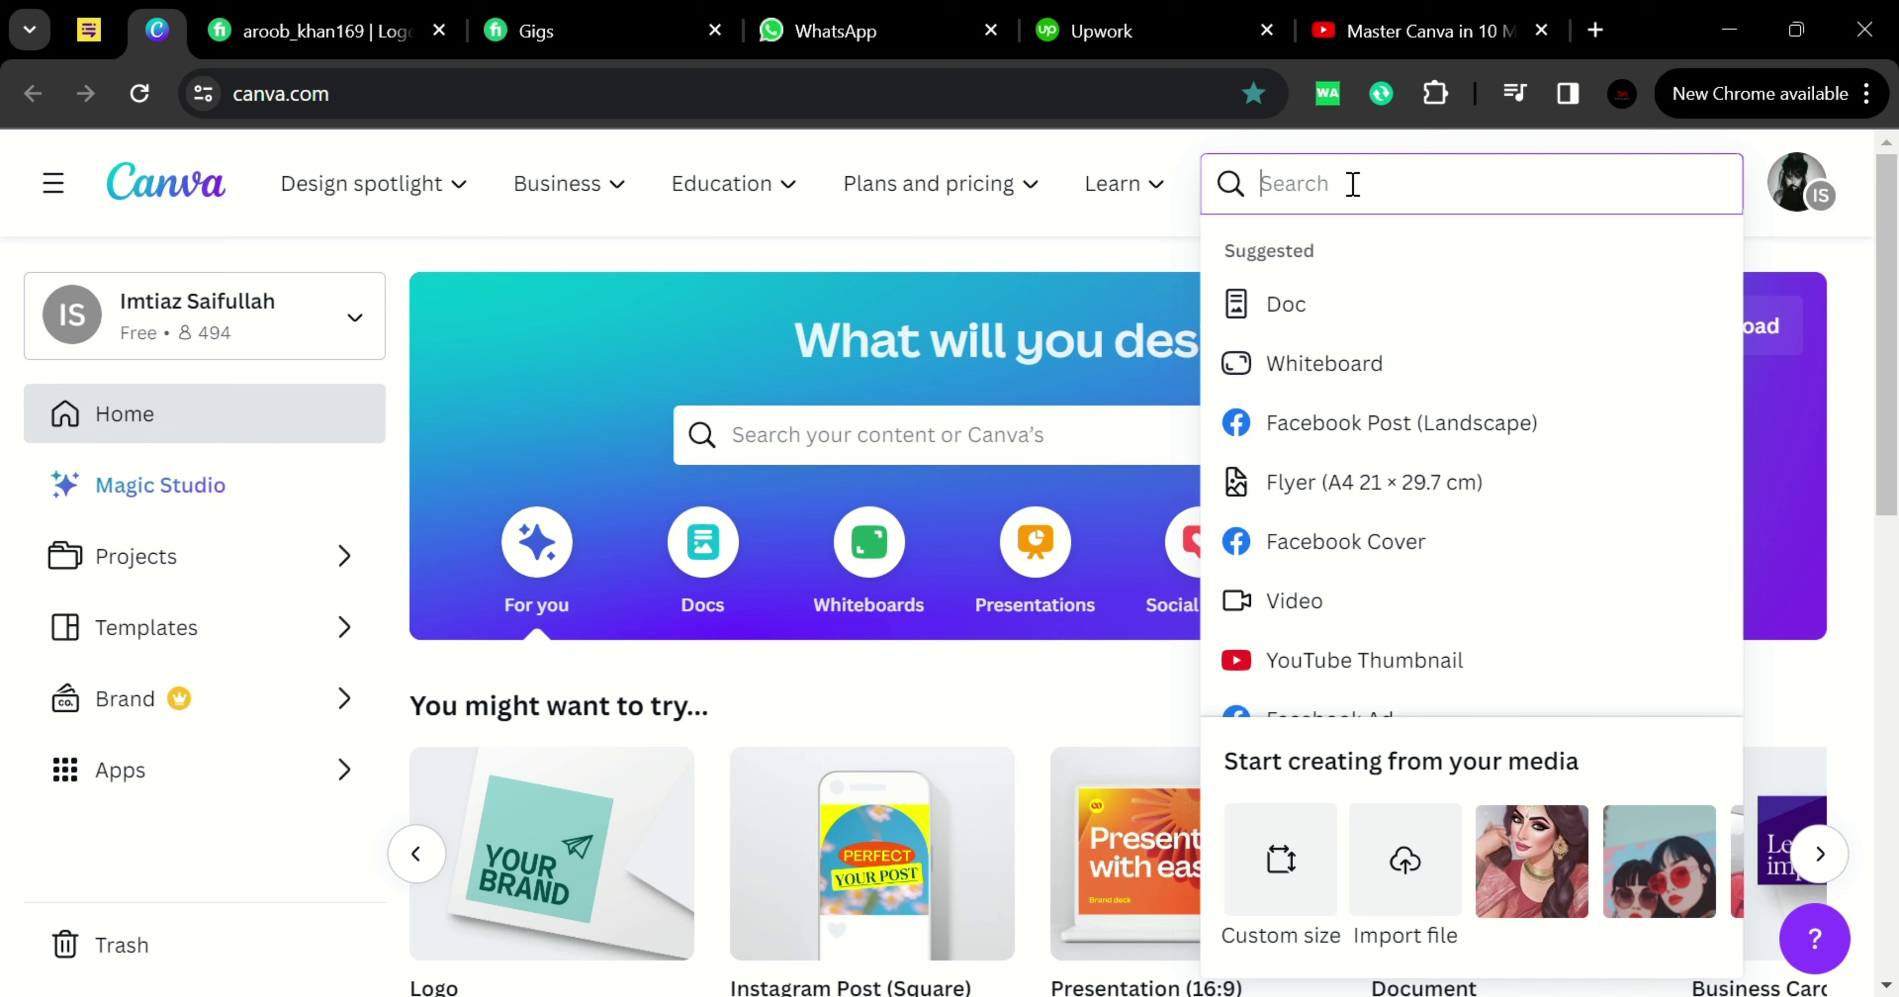
{"action": "type", "text": "ins"}
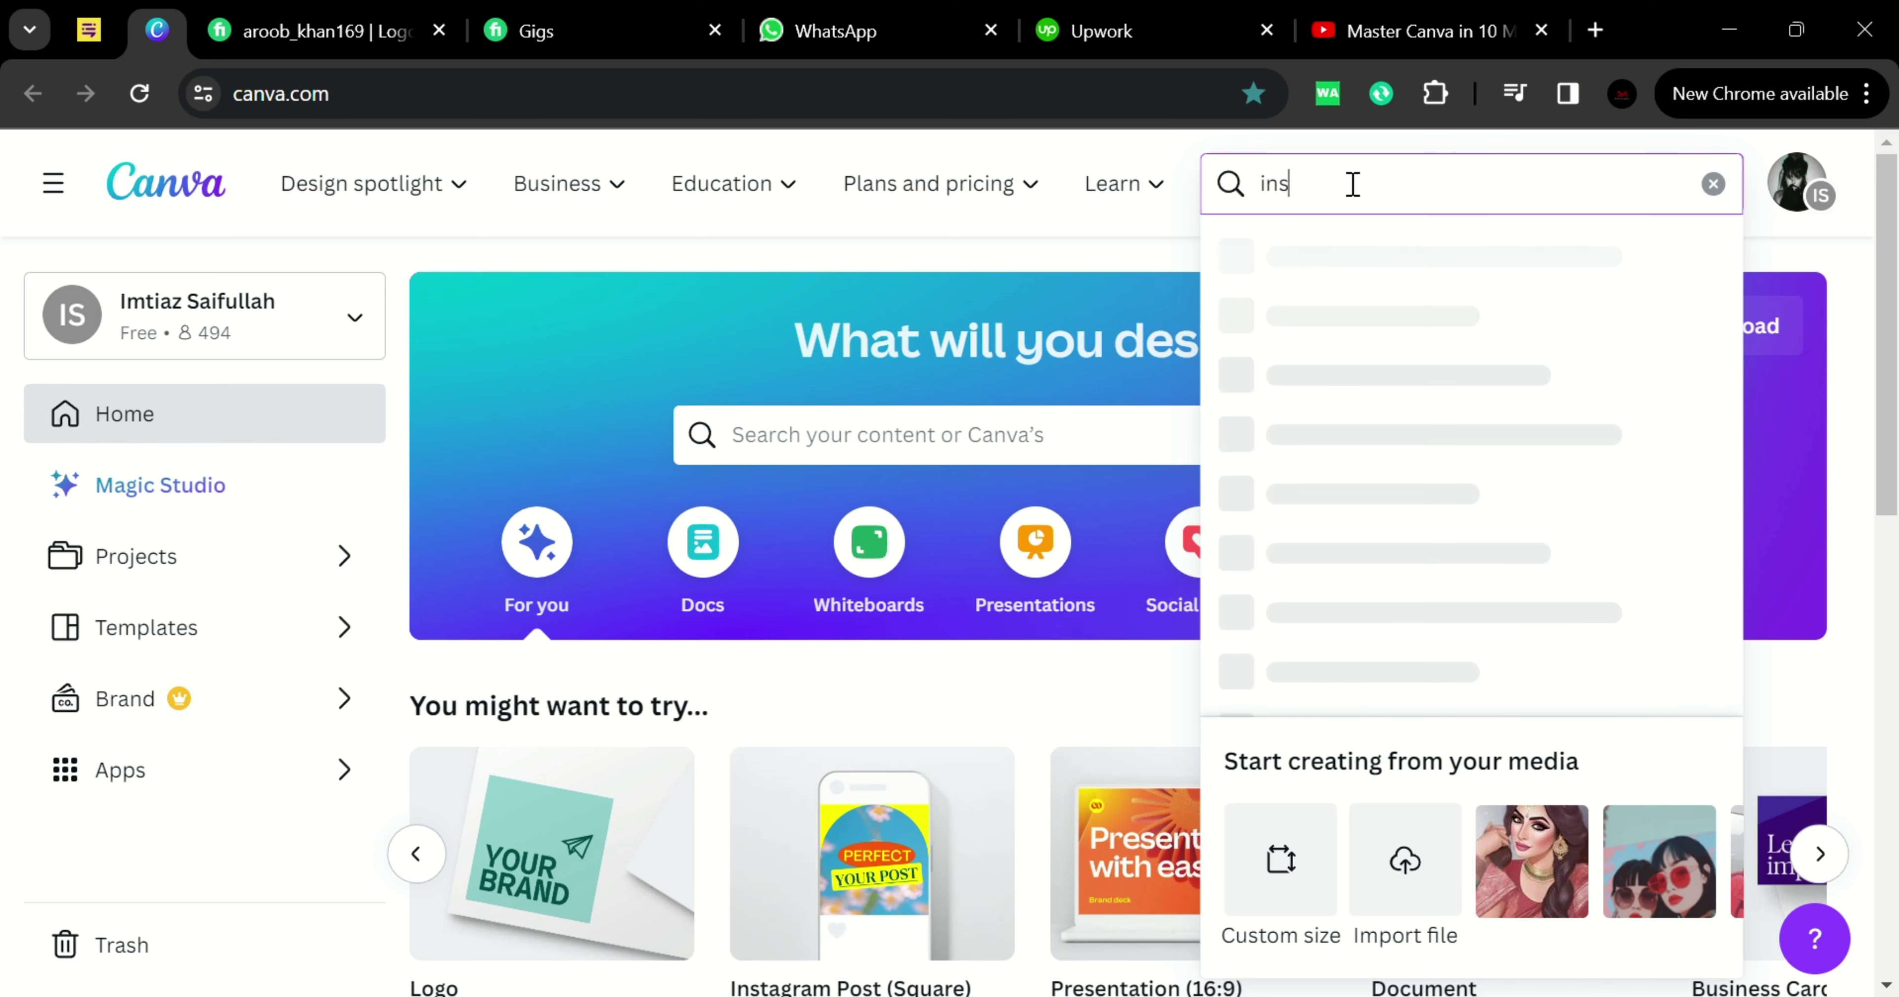
{"action": "type", "text": "t"}
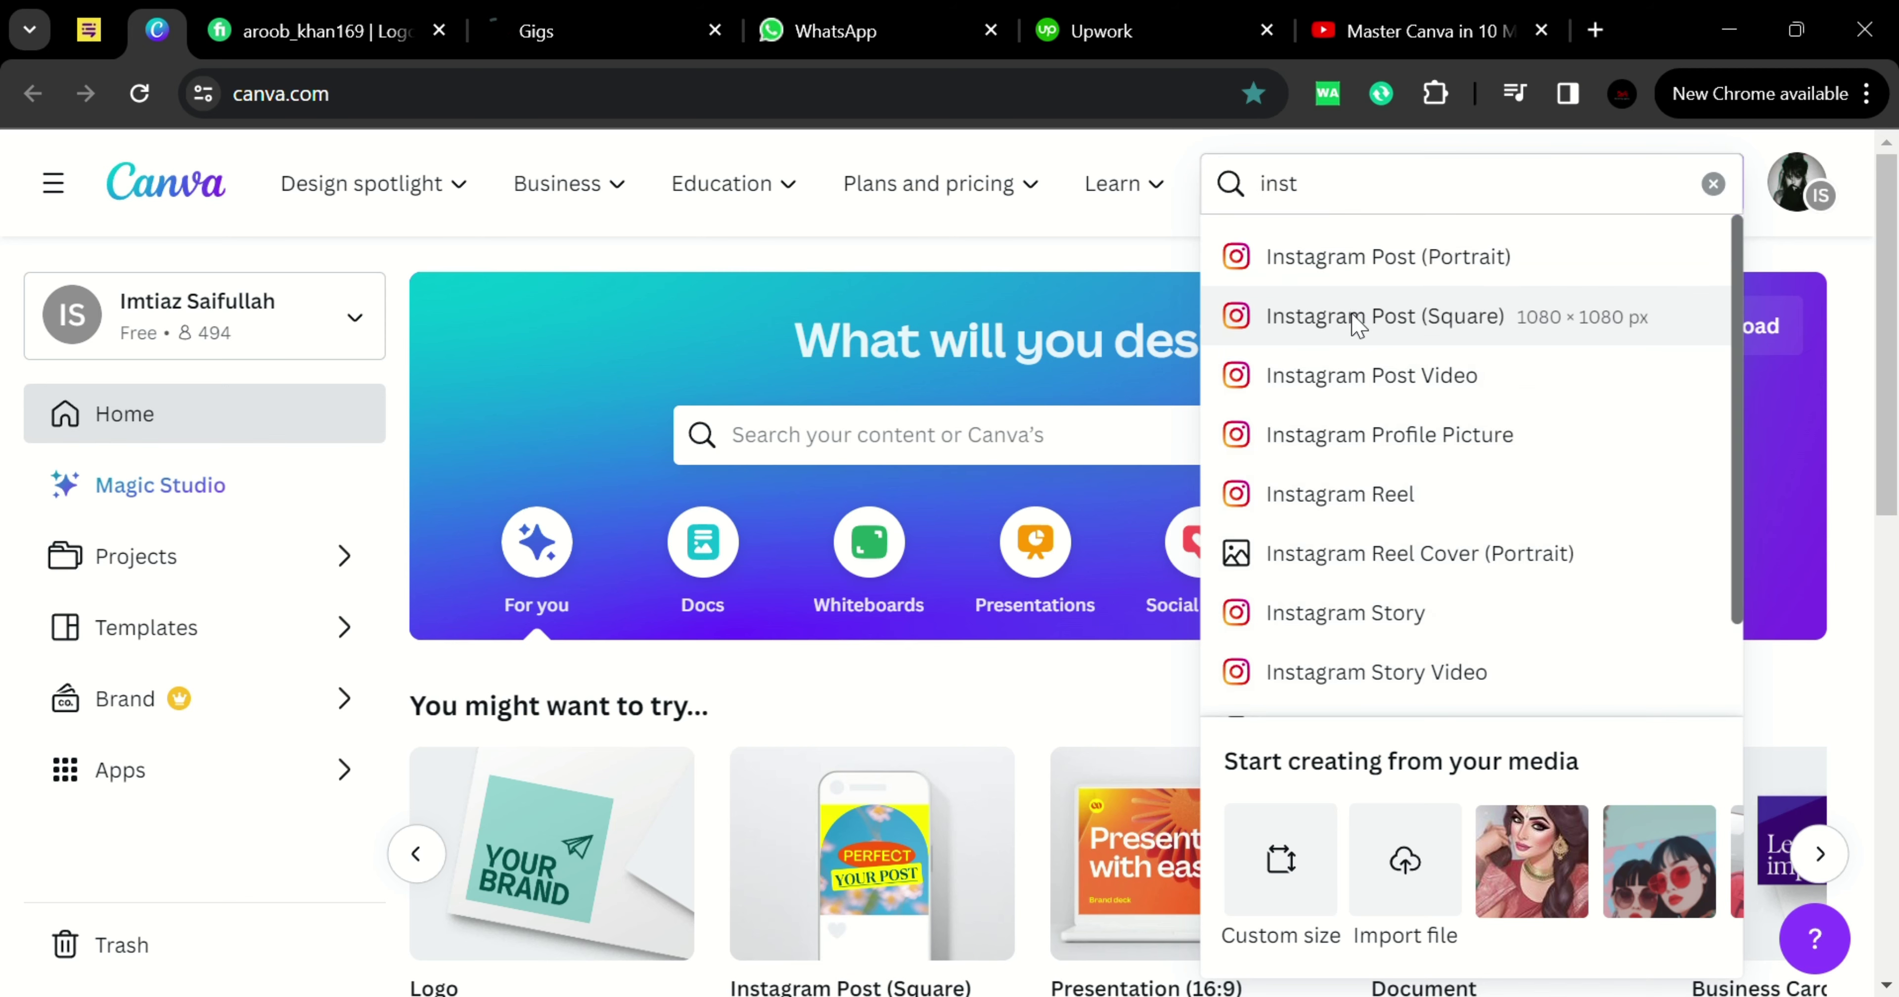
{"action": "left_click", "coordinate": [1357, 323]}
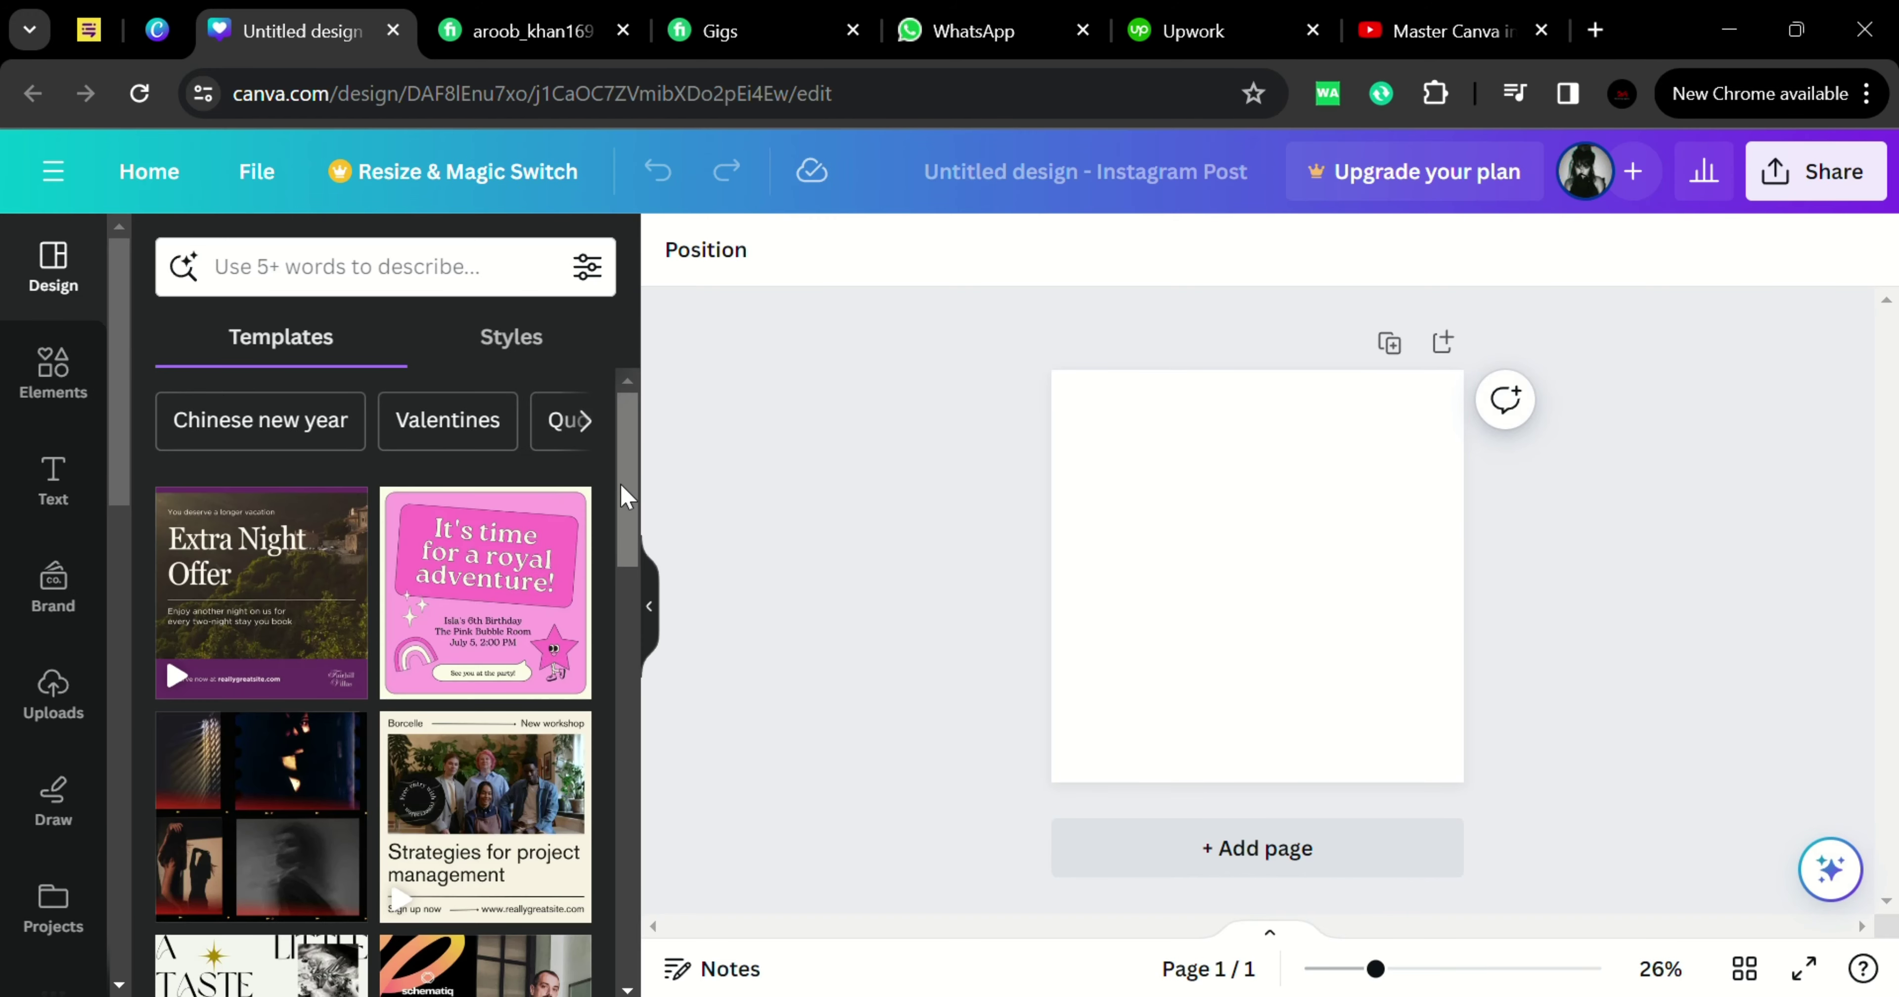
{"action": "left_click_drag", "start_coordinate": [635, 461], "coordinate": [582, 649]}
{"action": "left_click_drag", "start_coordinate": [617, 487], "coordinate": [628, 424]}
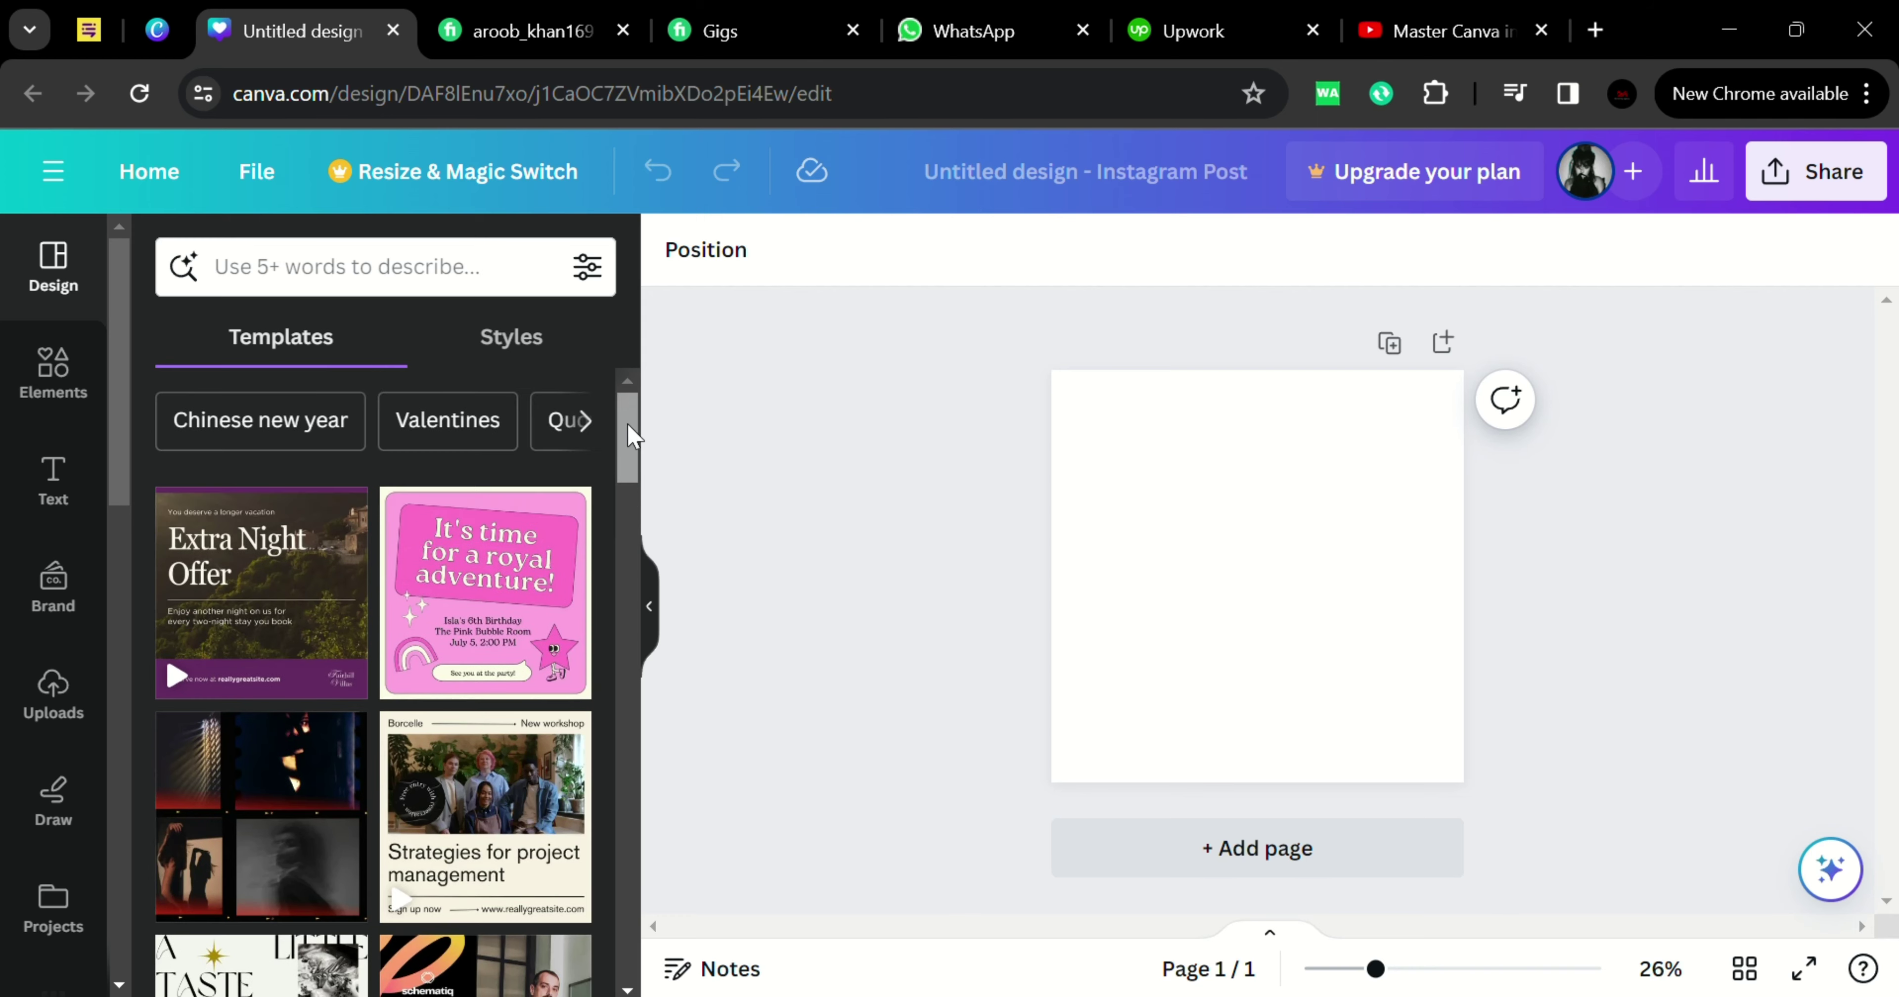
{"action": "left_click", "coordinate": [87, 389]}
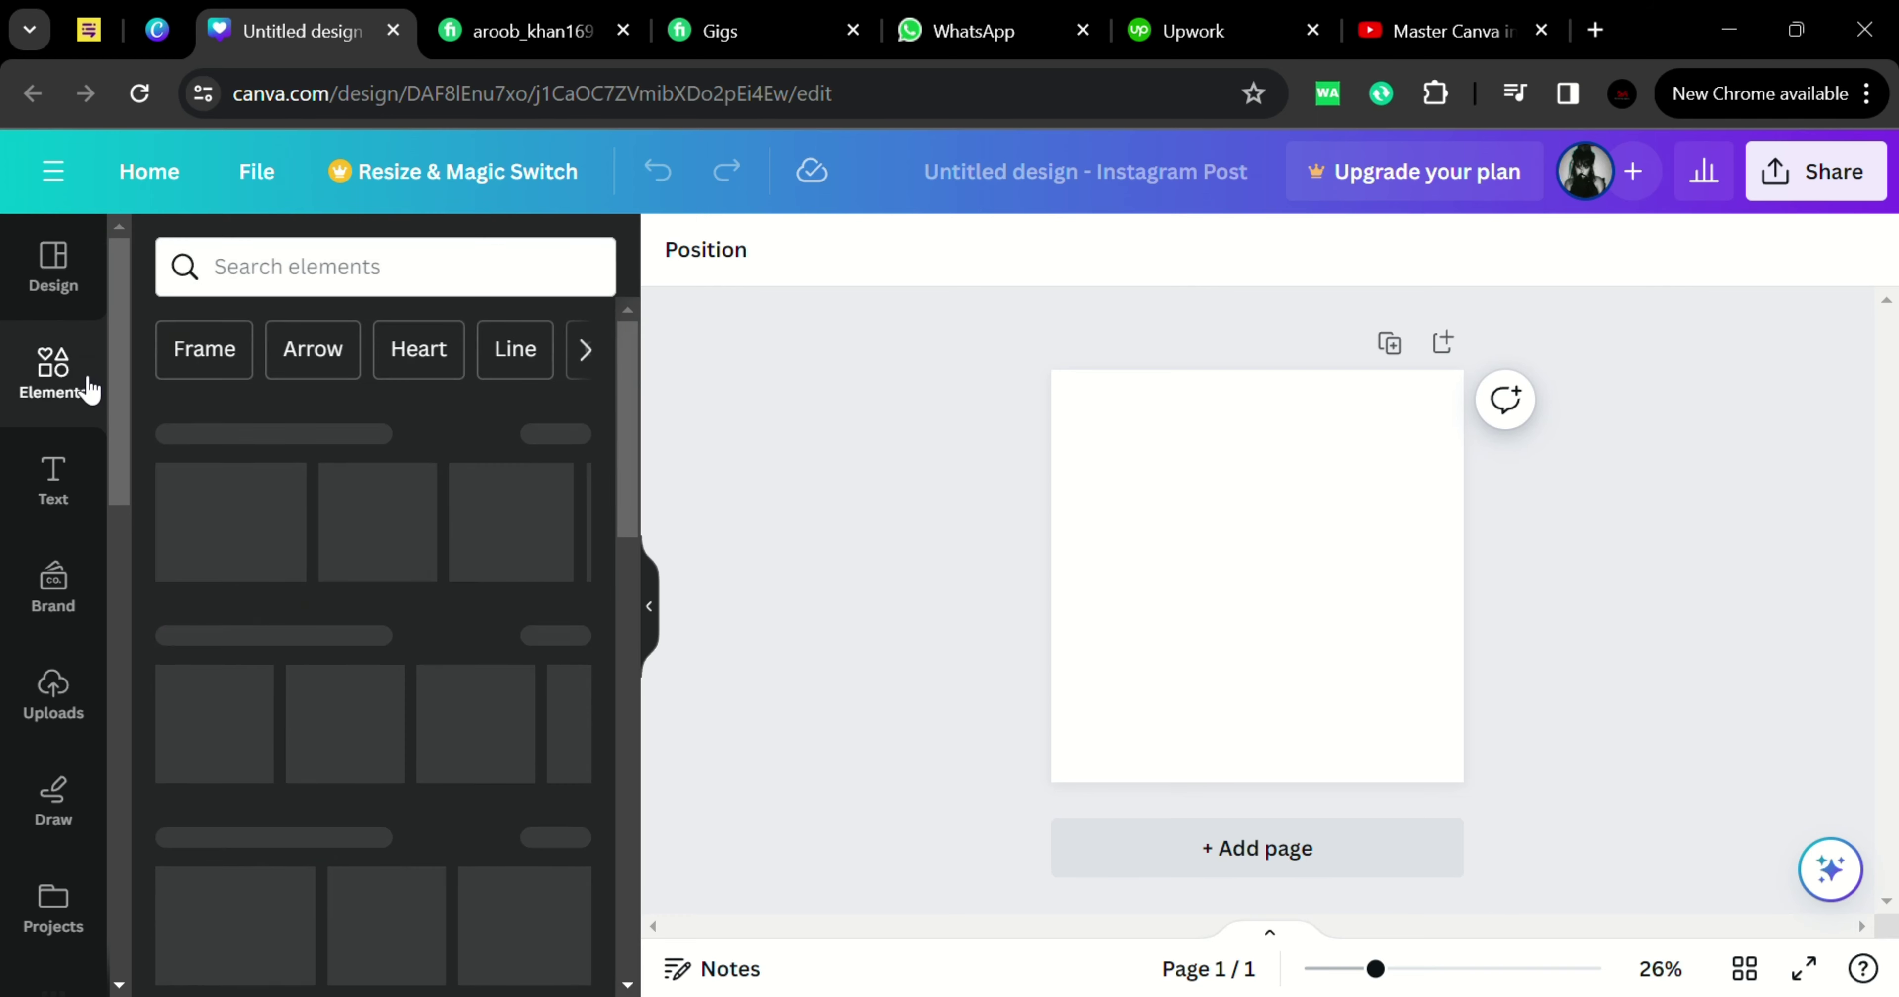
Try grey and dark grey on the page background, and finish with solid black
{"action": "left_click", "coordinate": [1179, 583]}
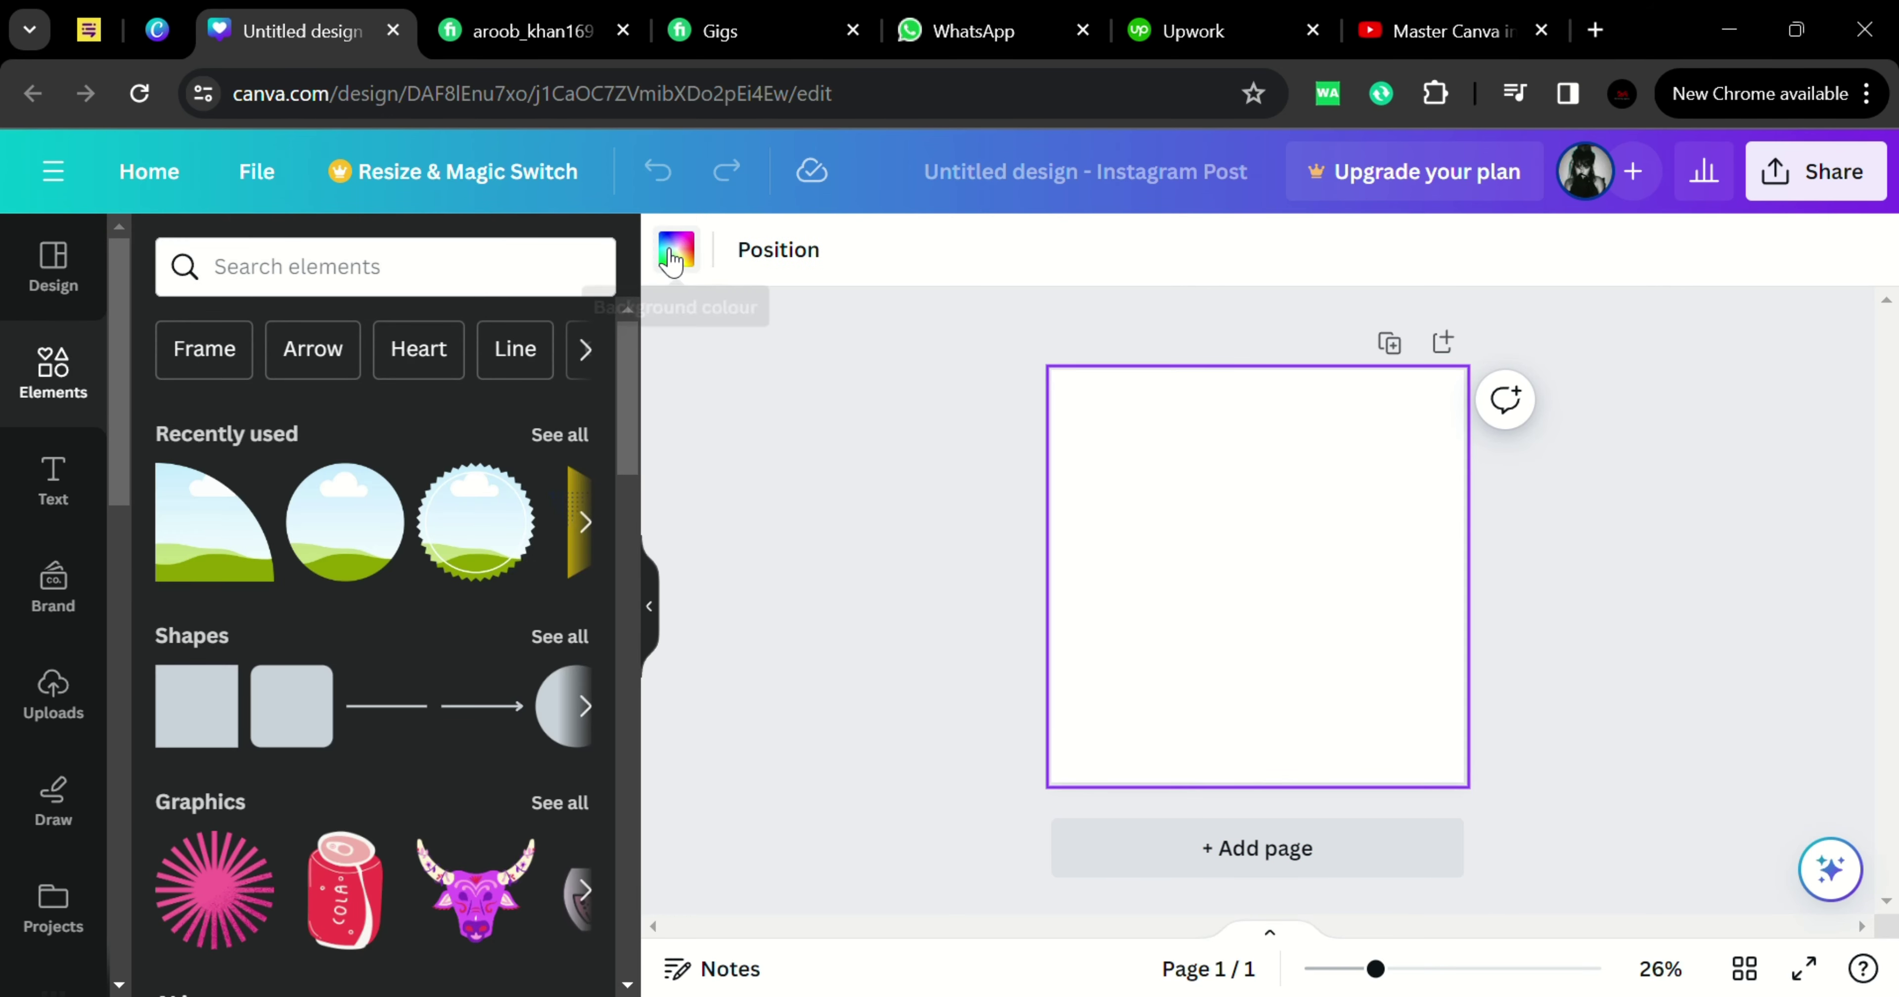
{"action": "left_click", "coordinate": [676, 249]}
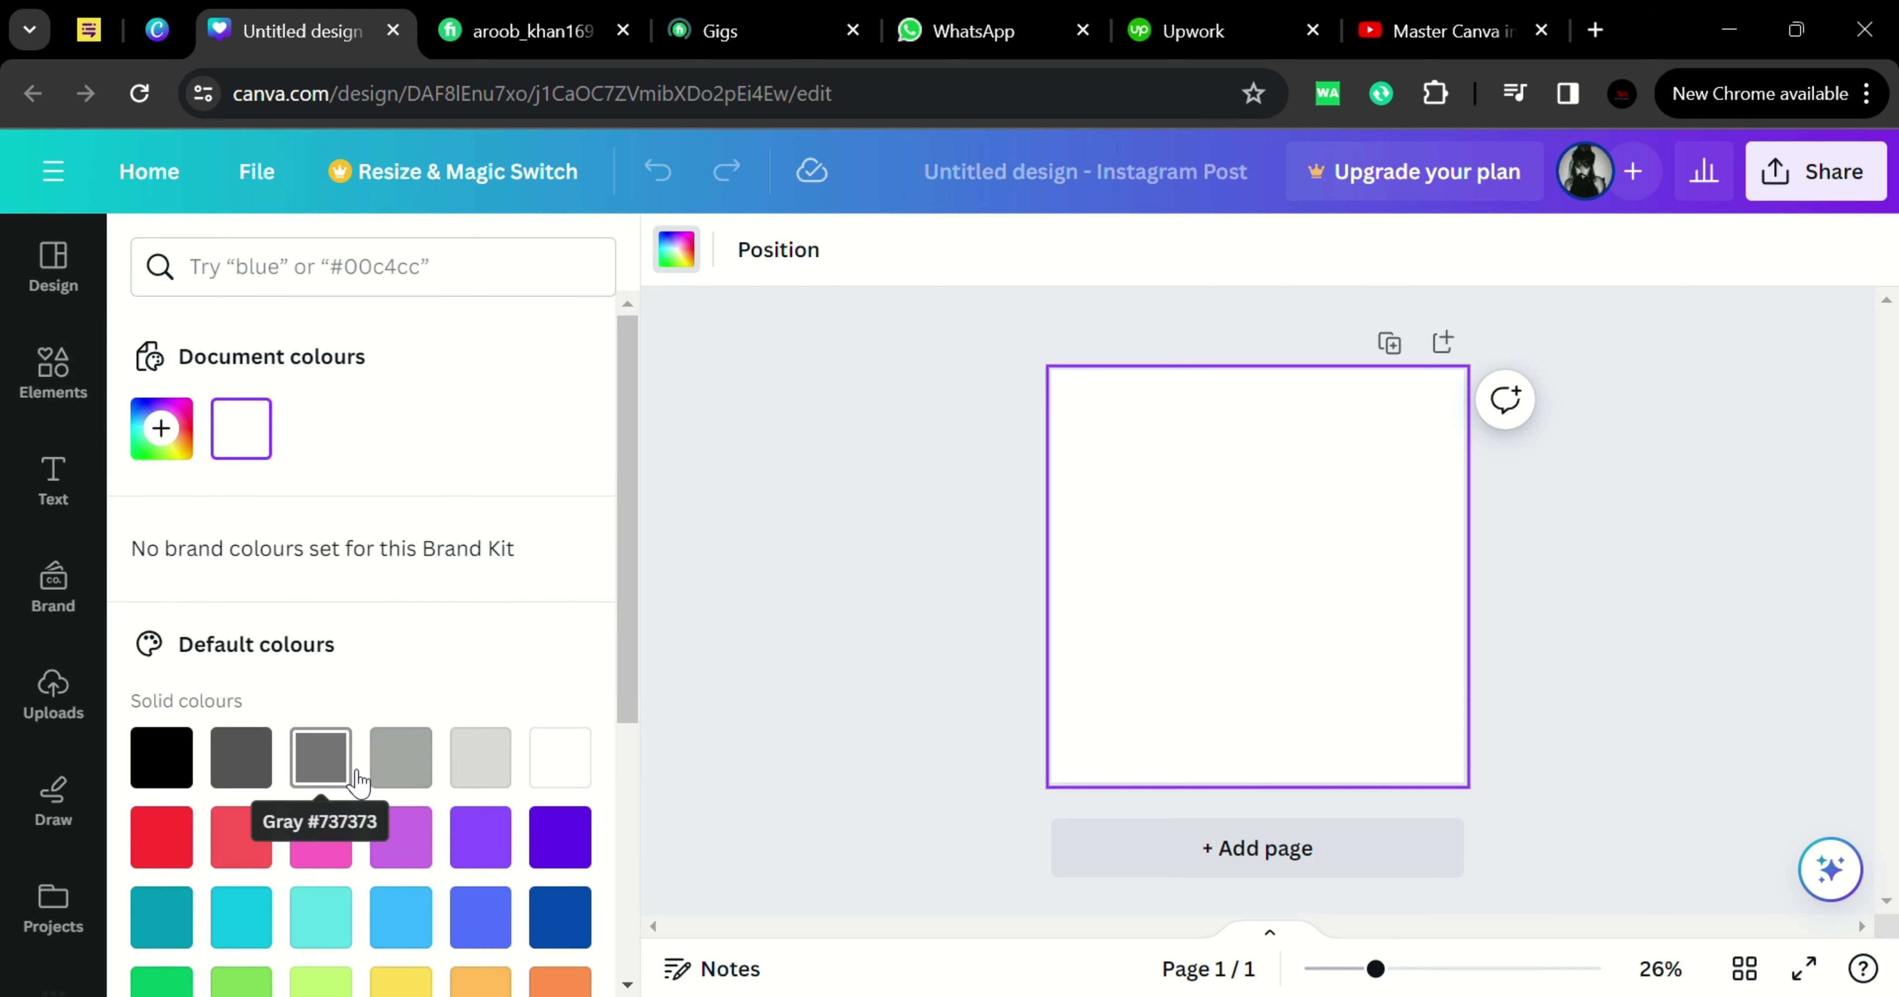
{"action": "left_click", "coordinate": [407, 775]}
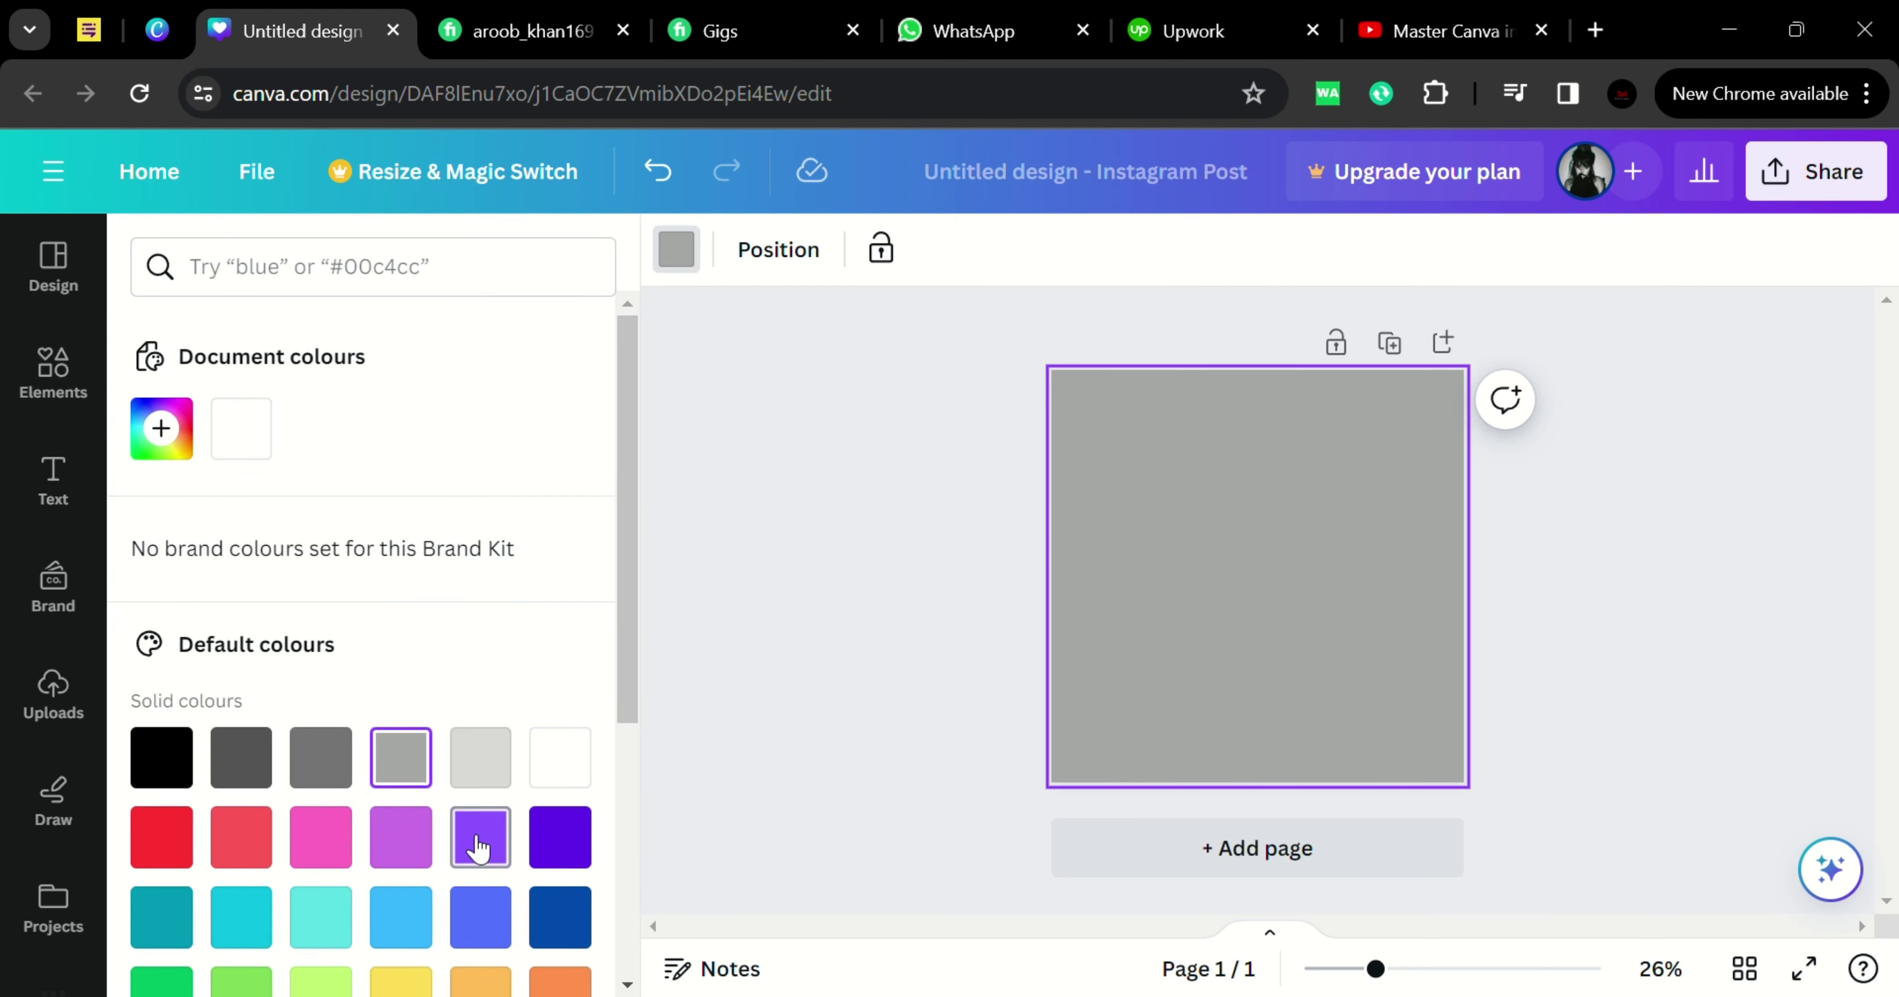
{"action": "left_click_drag", "start_coordinate": [630, 616], "coordinate": [628, 715]}
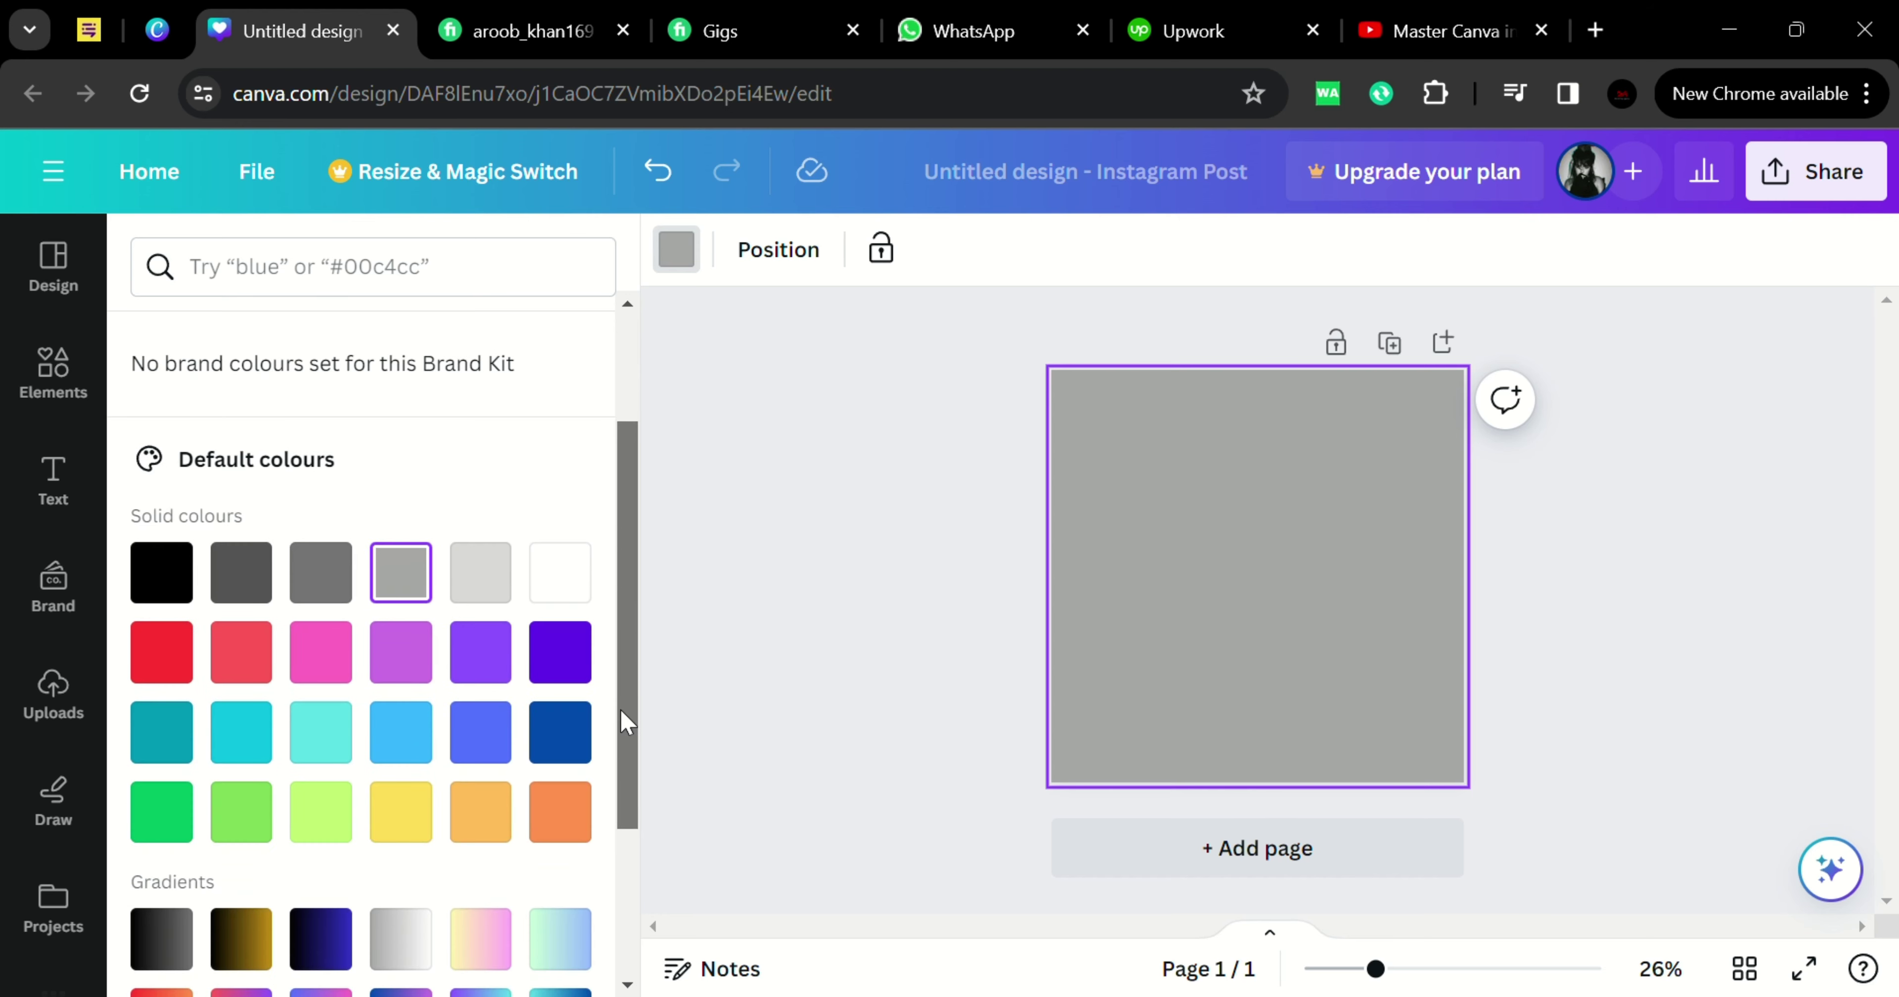
{"action": "left_click", "coordinate": [260, 587]}
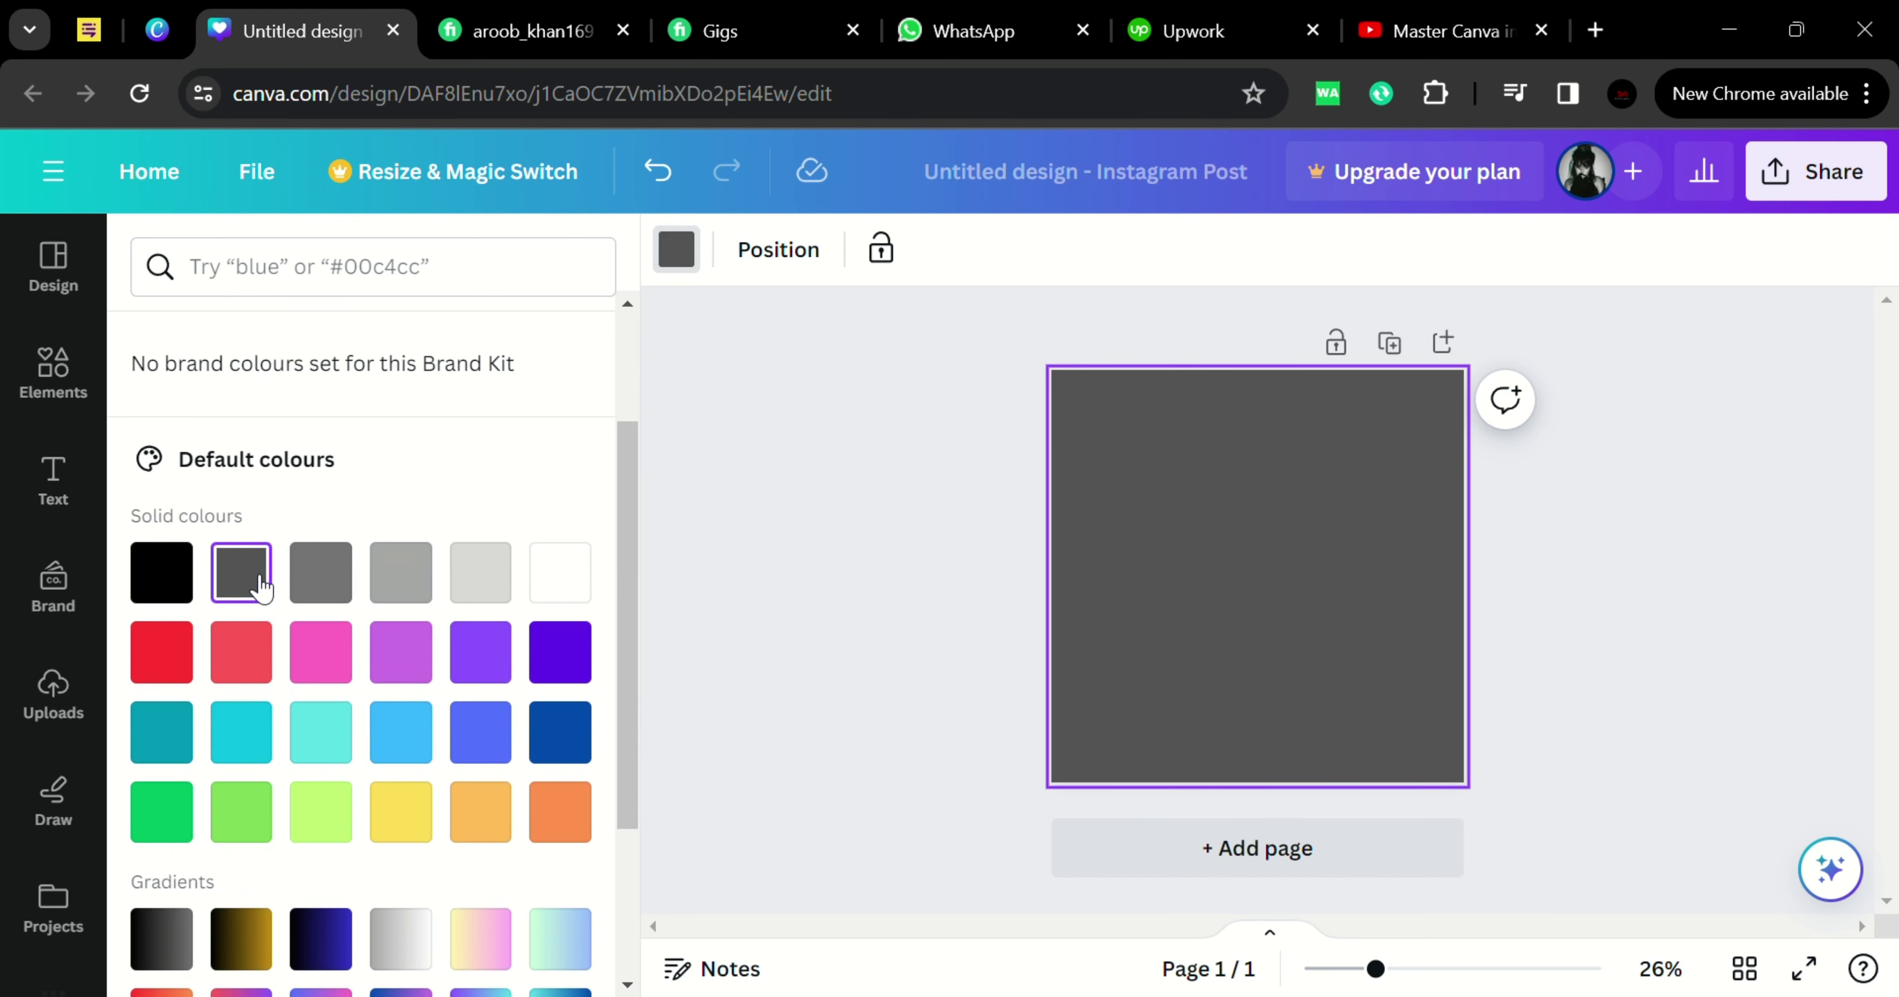
{"action": "left_click", "coordinate": [161, 579]}
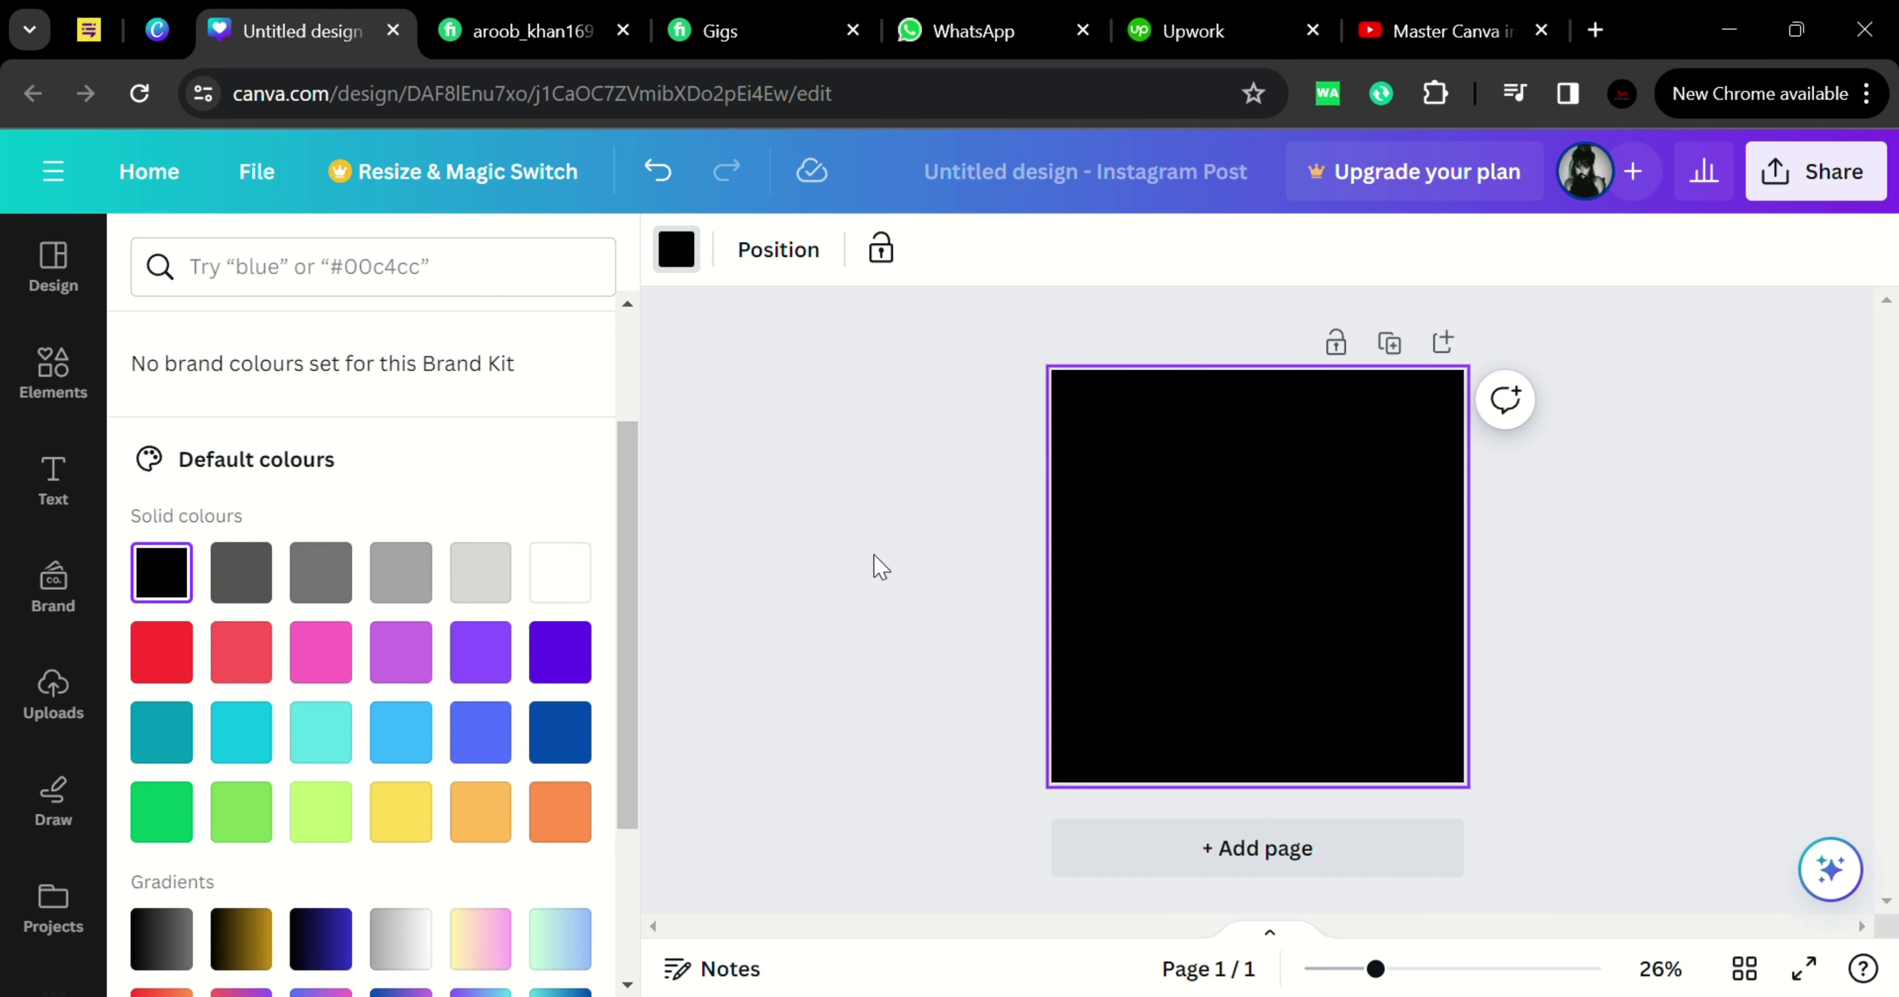
{"action": "left_click", "coordinate": [881, 568]}
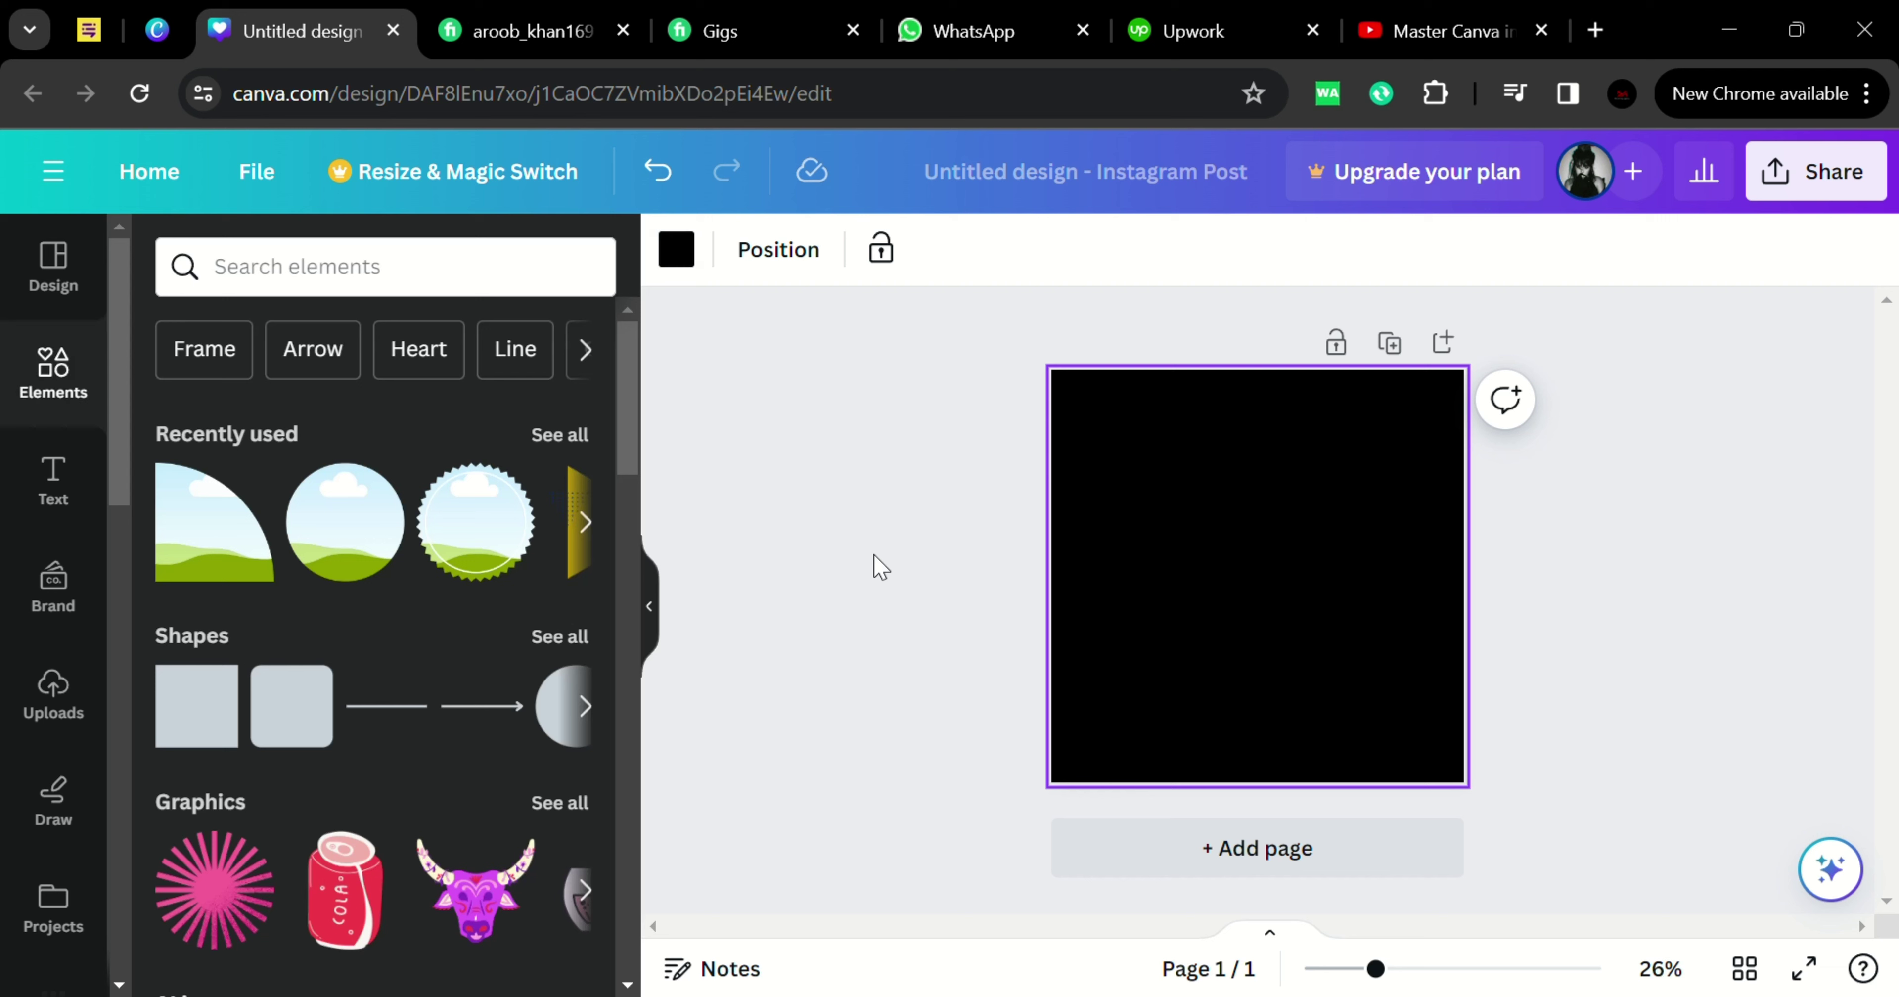
{"action": "left_click", "coordinate": [79, 498]}
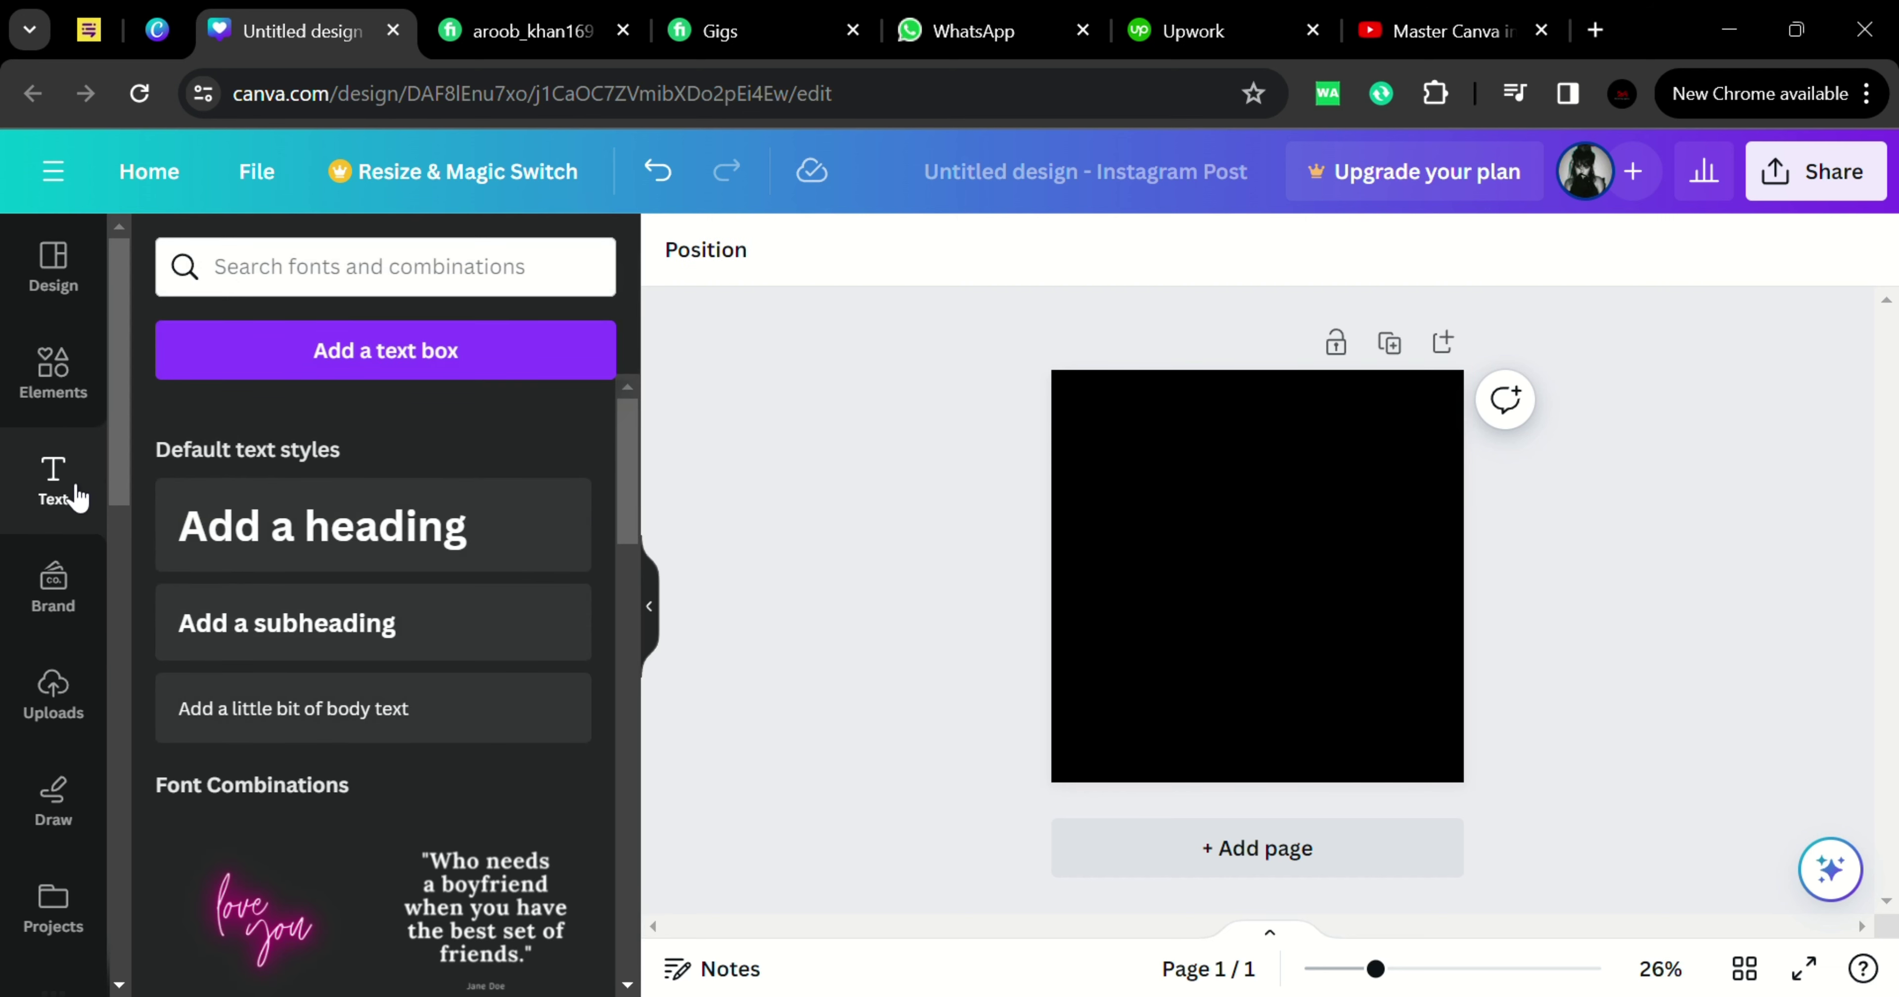
{"action": "left_click_drag", "start_coordinate": [632, 480], "coordinate": [639, 548]}
Search the page background colours for "red" and apply the dark red from the Brilliant Bites palette
{"action": "left_click", "coordinate": [1239, 688]}
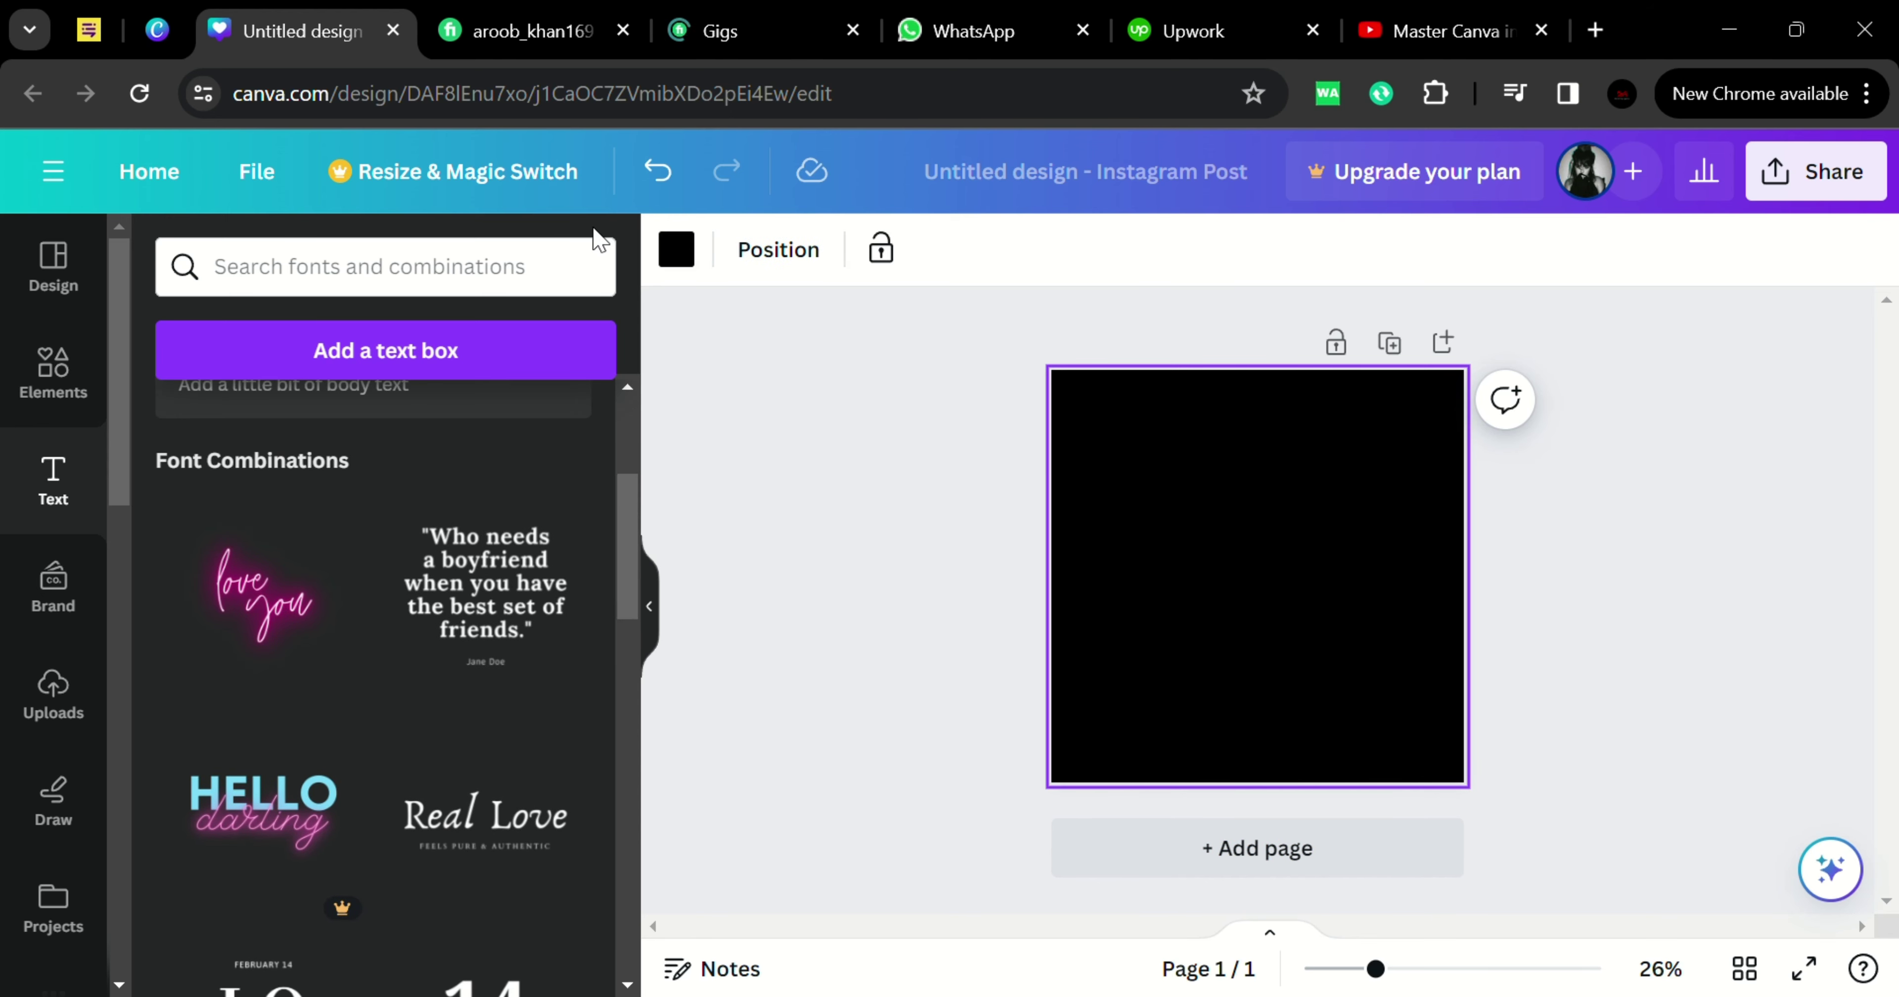
{"action": "left_click", "coordinate": [676, 249]}
{"action": "left_click", "coordinate": [161, 837]}
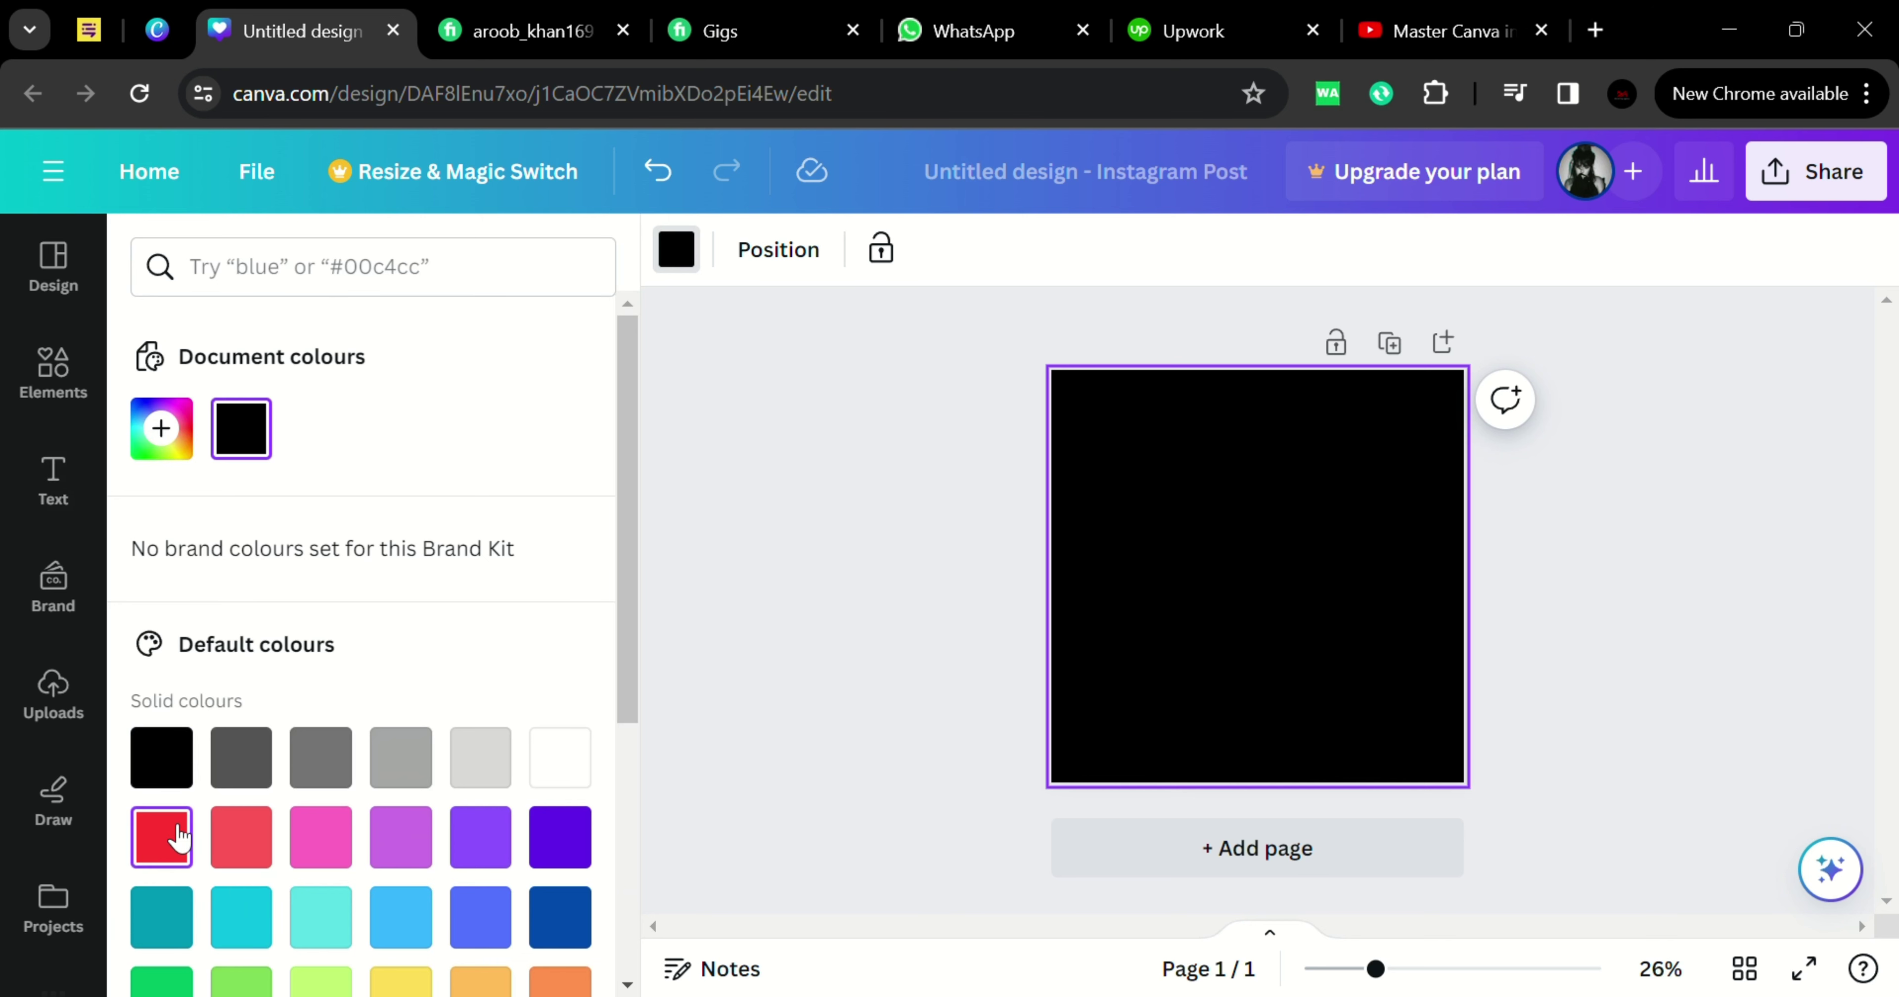
{"action": "left_click", "coordinate": [391, 277]}
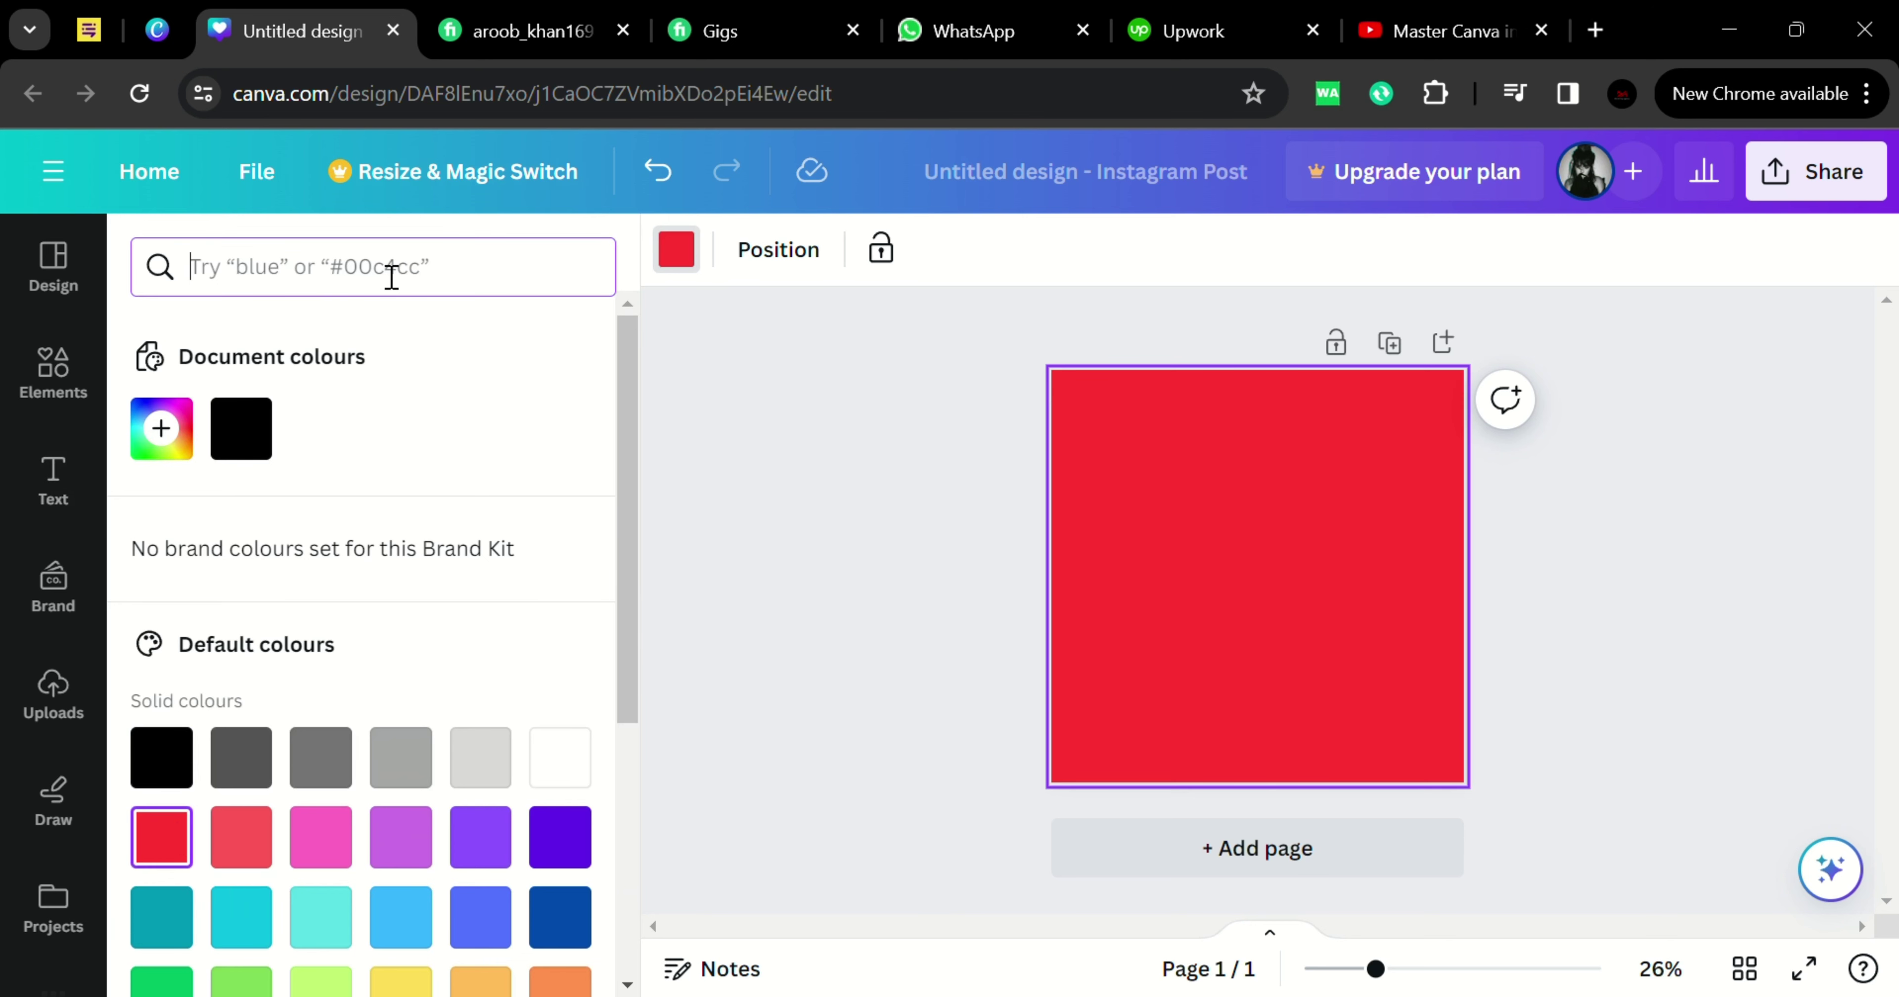
{"action": "type", "text": "red"}
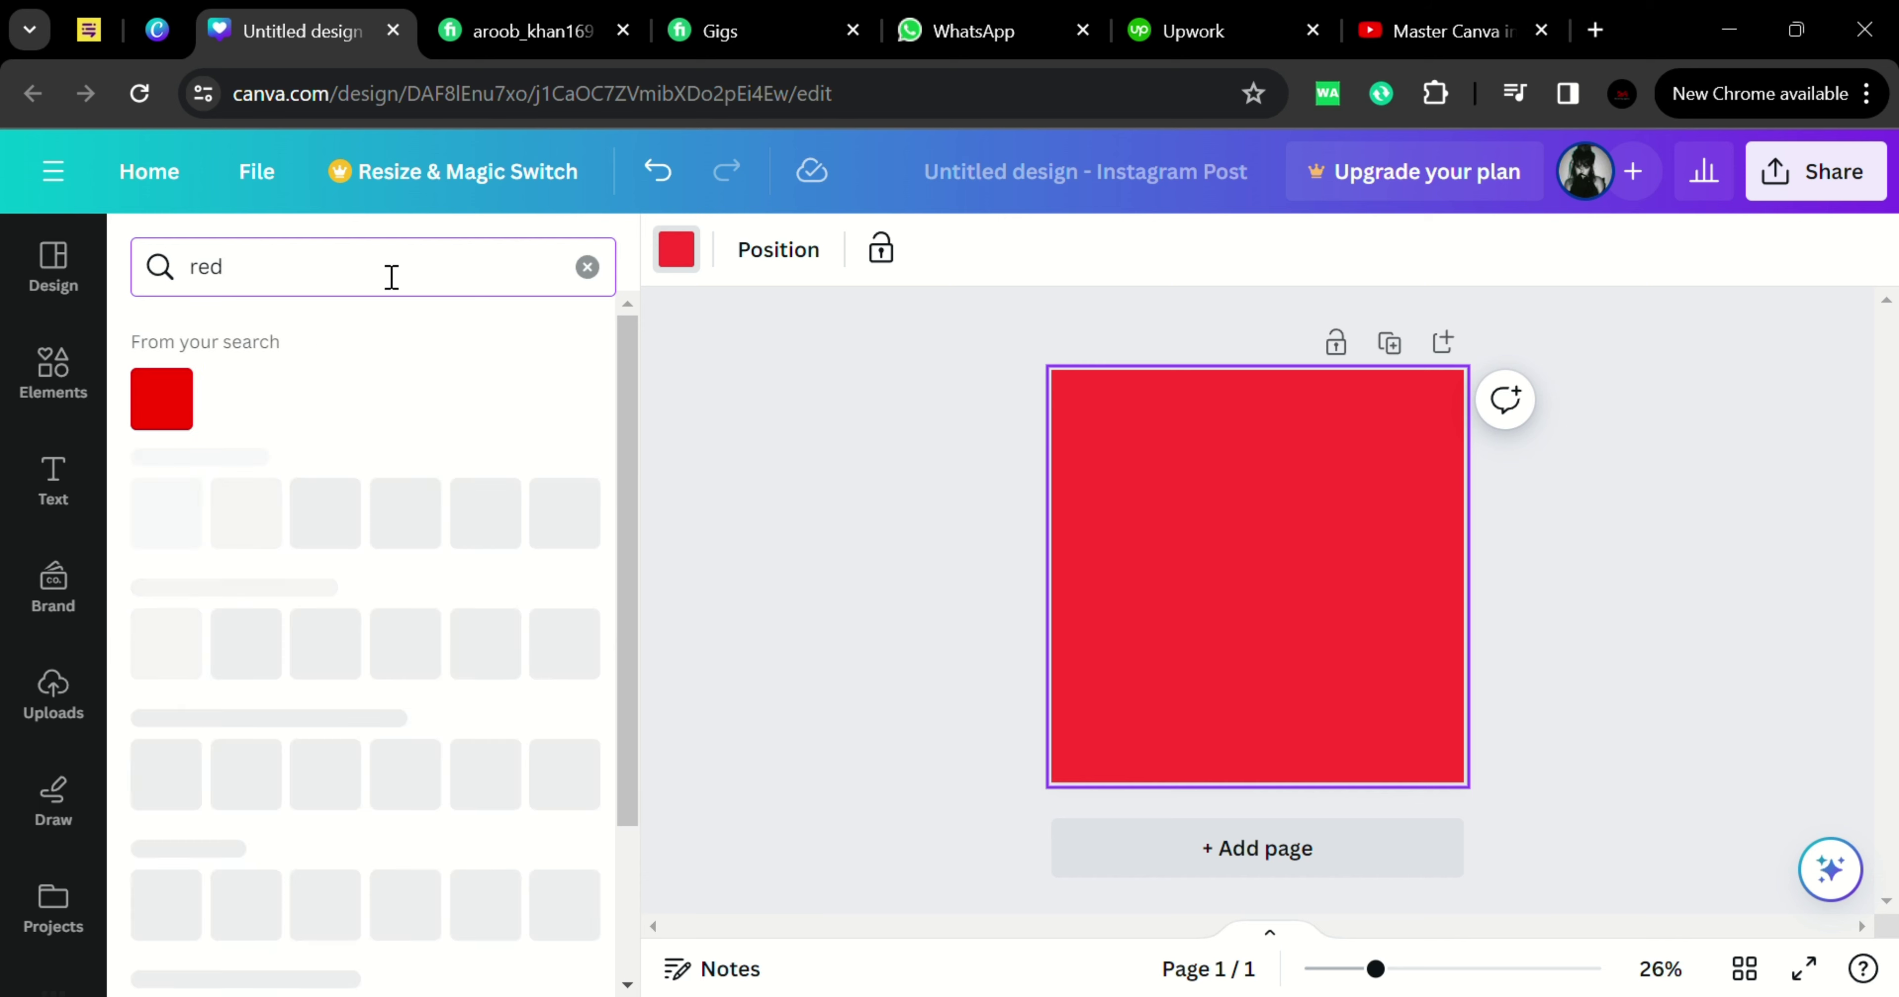
{"action": "left_click", "coordinate": [480, 636]}
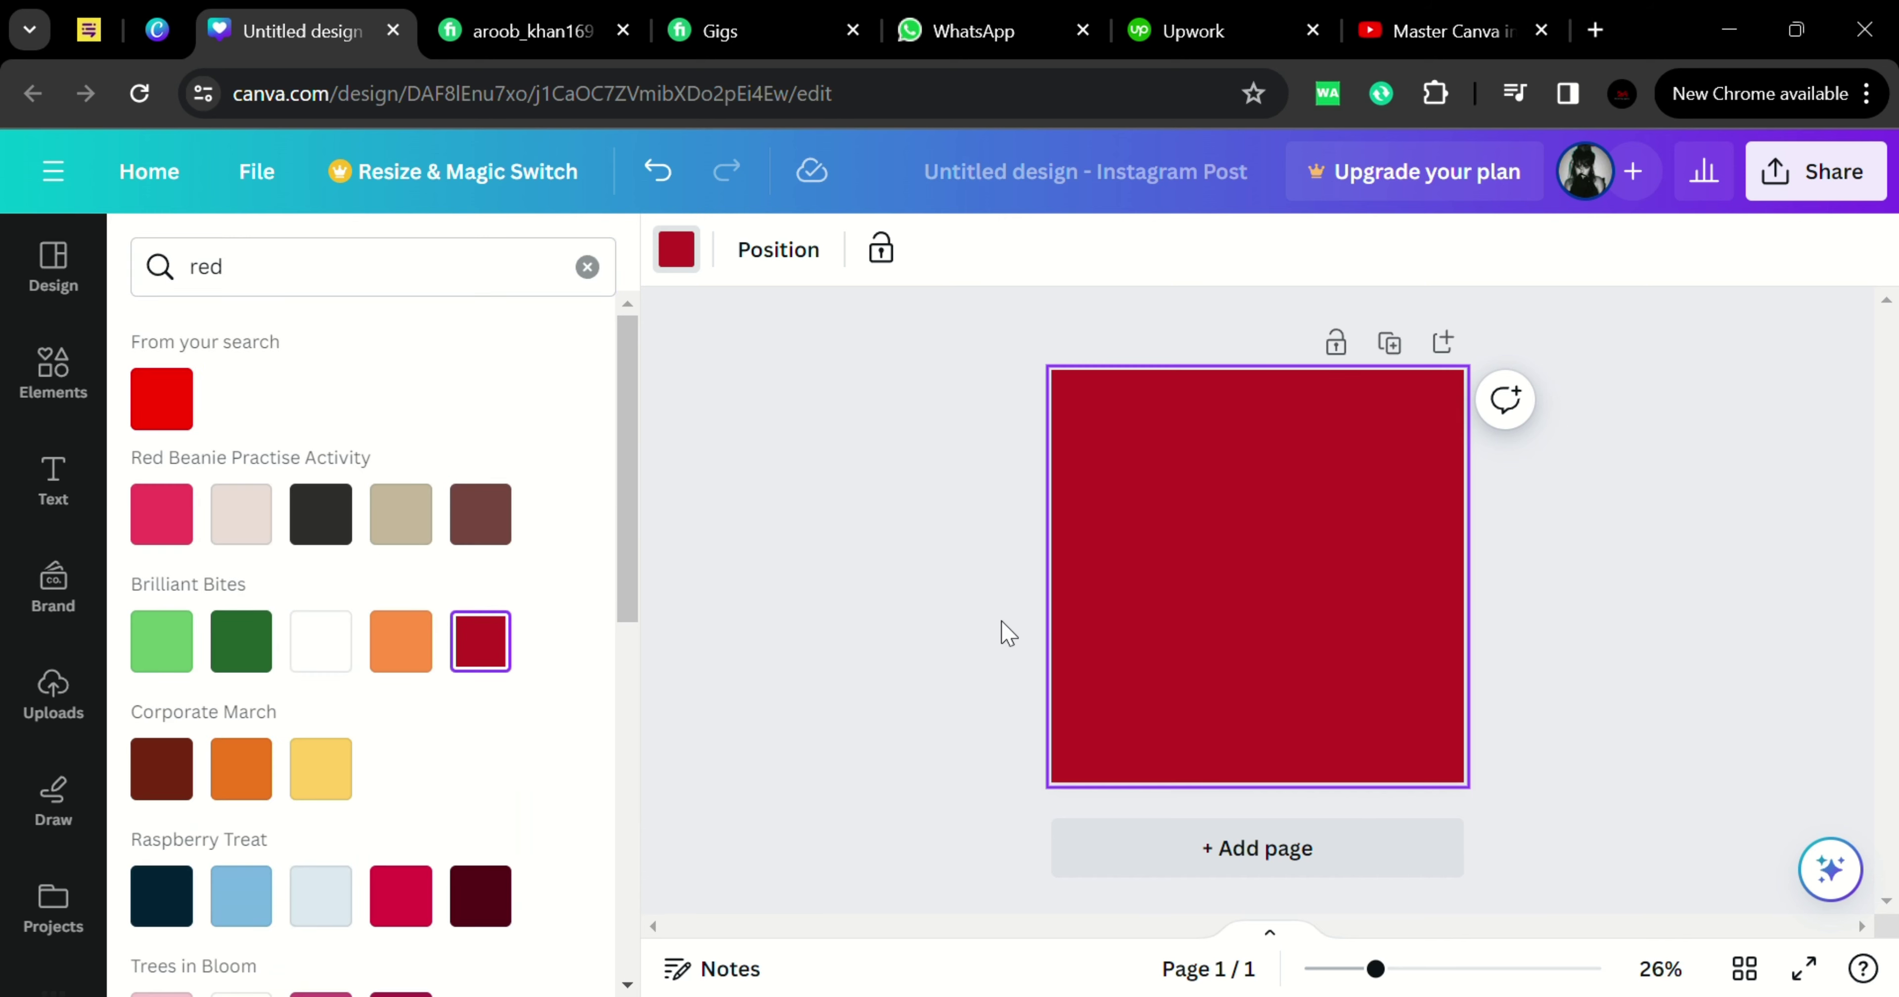
Search the elements library for "flower" and show all the graphics results
{"action": "left_click", "coordinate": [53, 479]}
{"action": "left_click", "coordinate": [68, 409]}
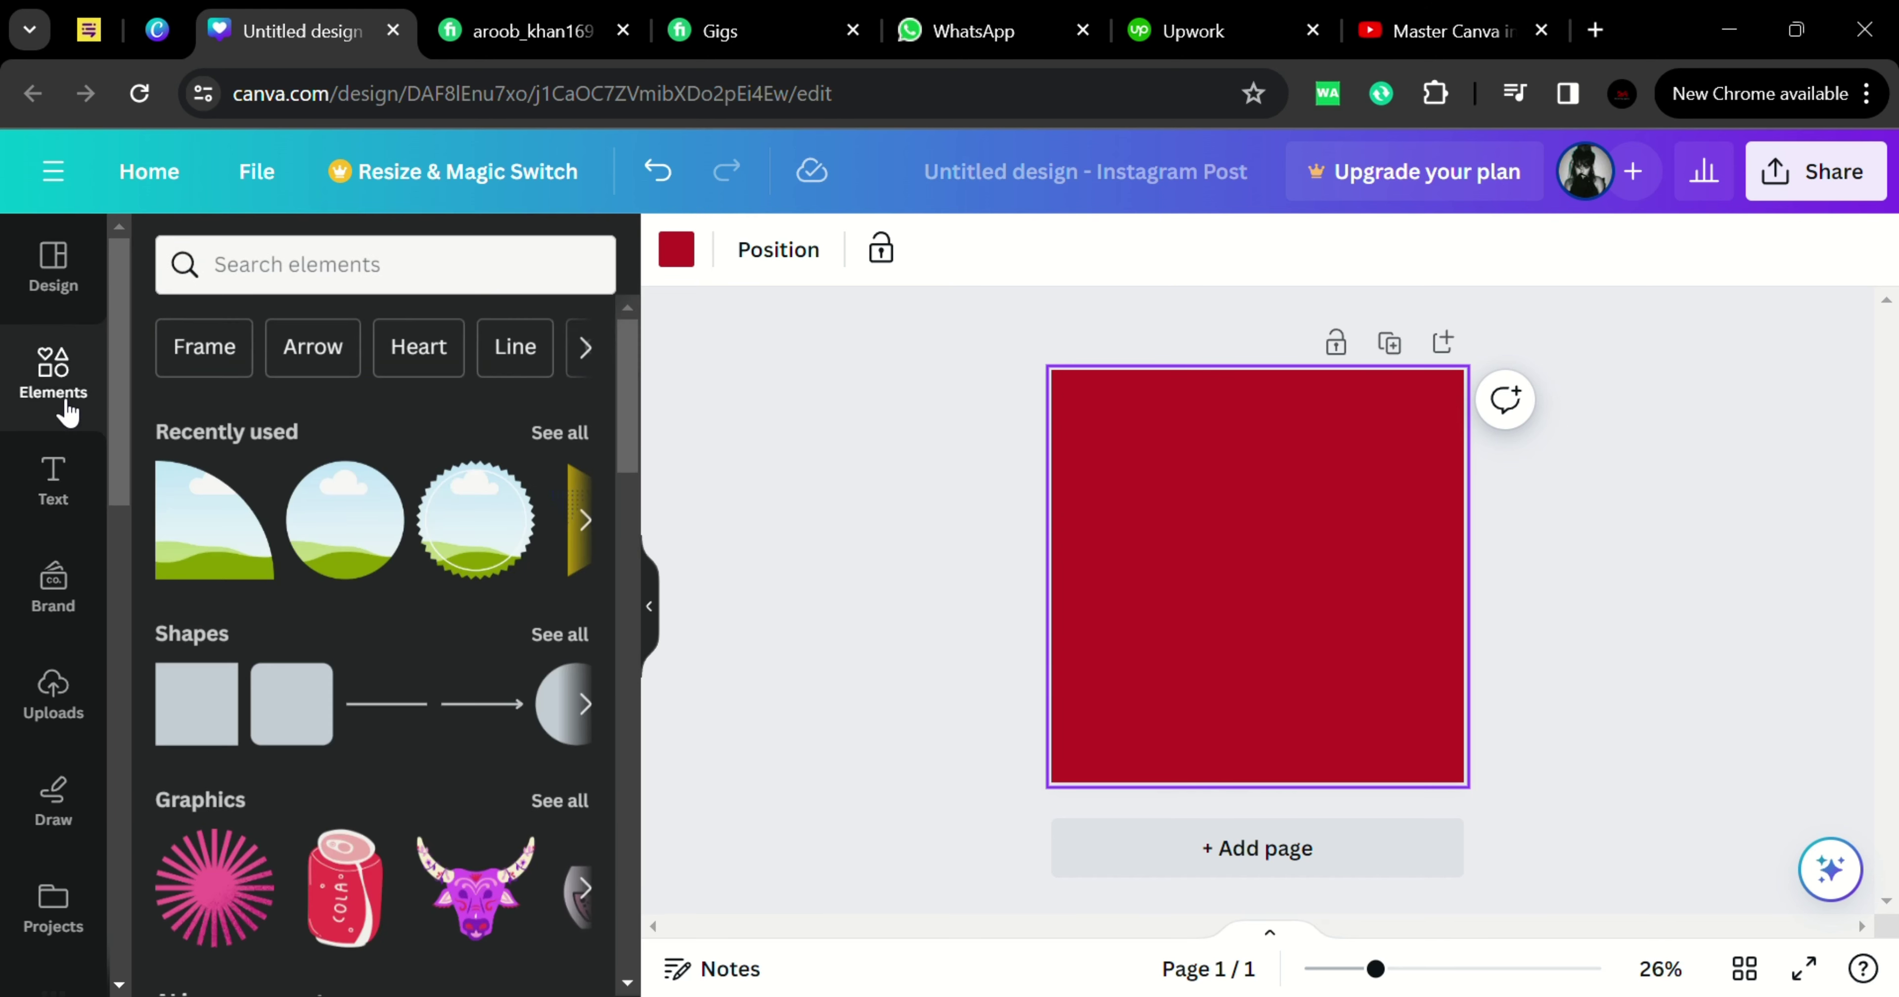
{"action": "left_click_drag", "start_coordinate": [625, 422], "coordinate": [631, 445]}
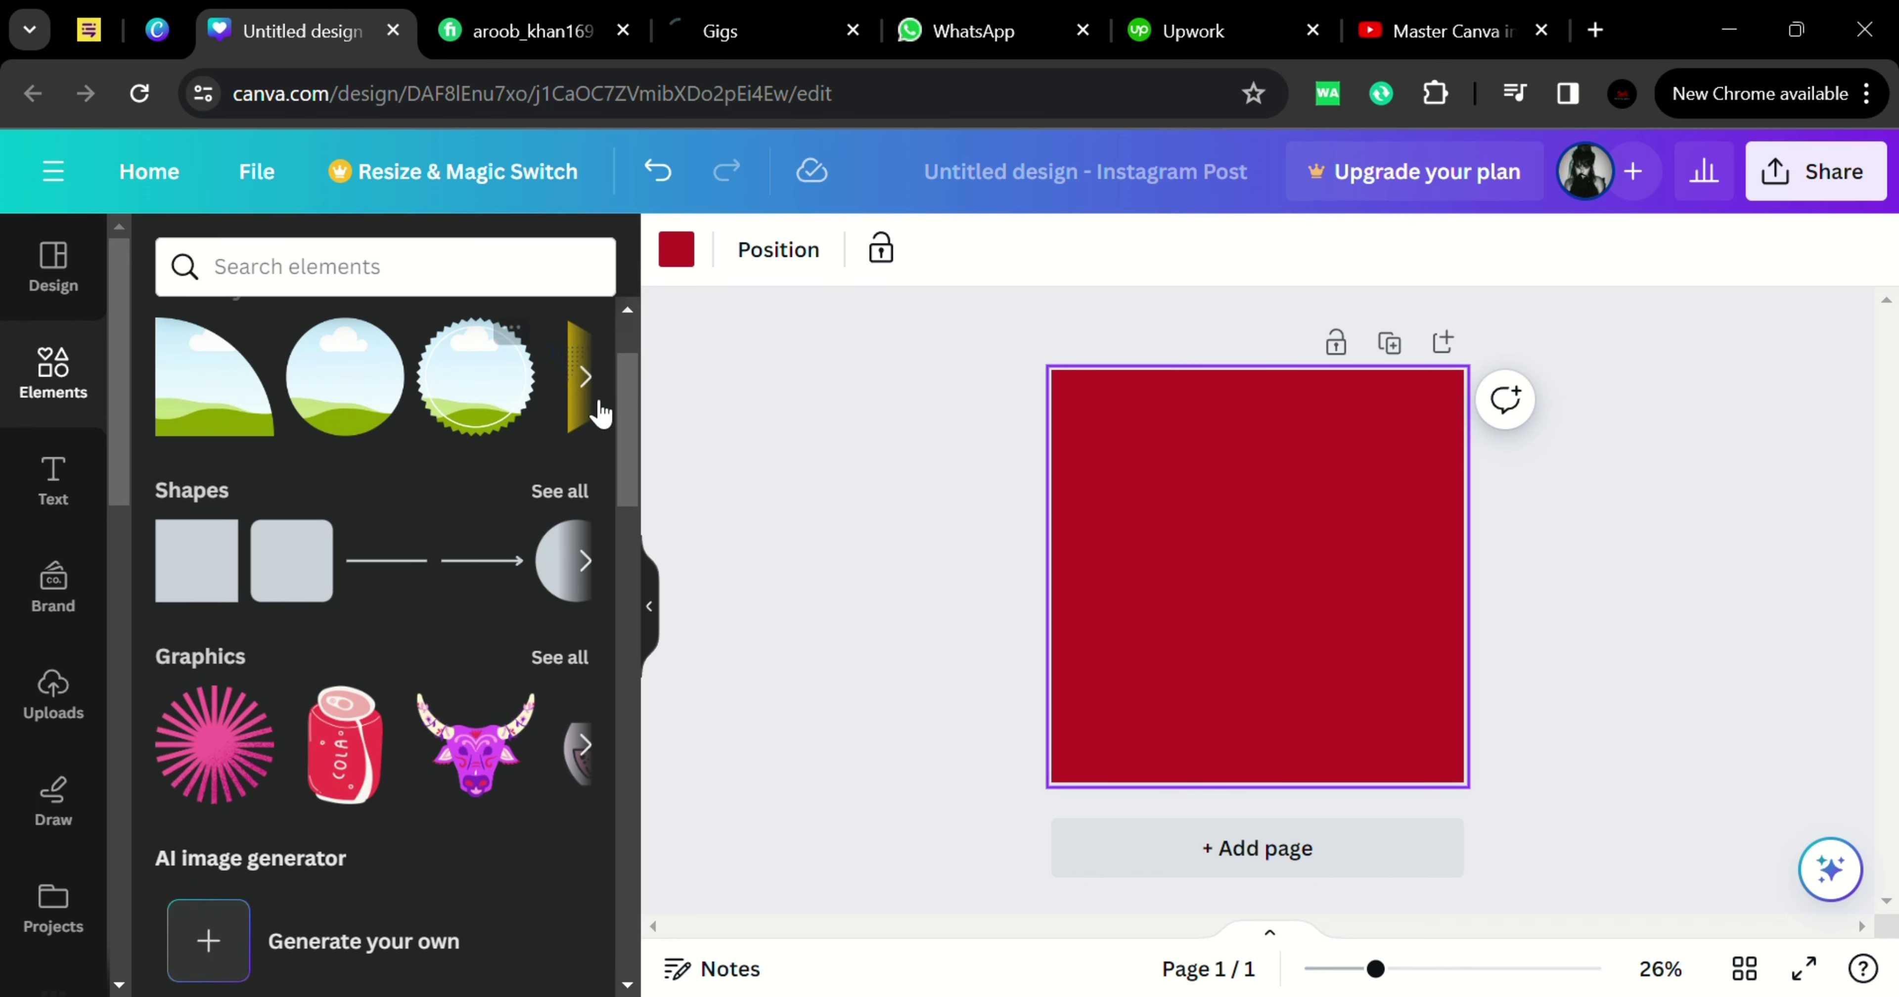
{"action": "scroll", "coordinate": [633, 424], "scroll_direction": "up", "scroll_amount": 2}
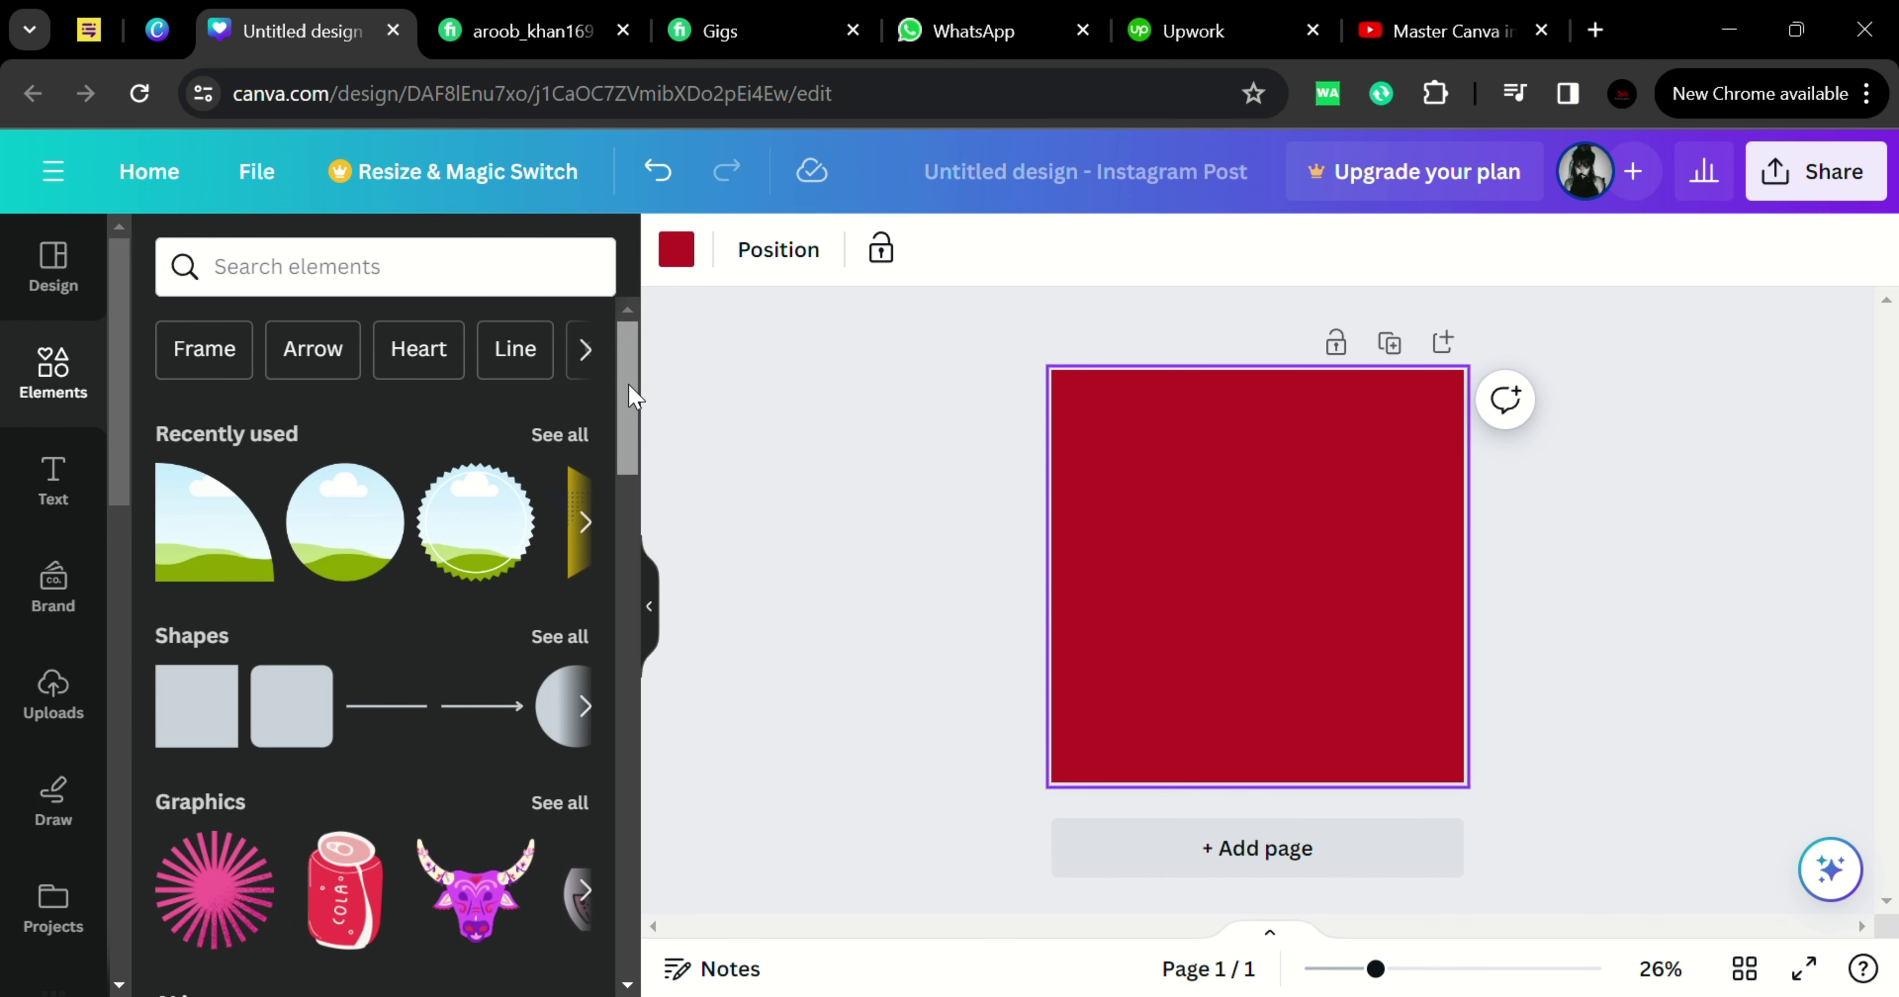
{"action": "left_click", "coordinate": [385, 281]}
{"action": "type", "text": "flower"}
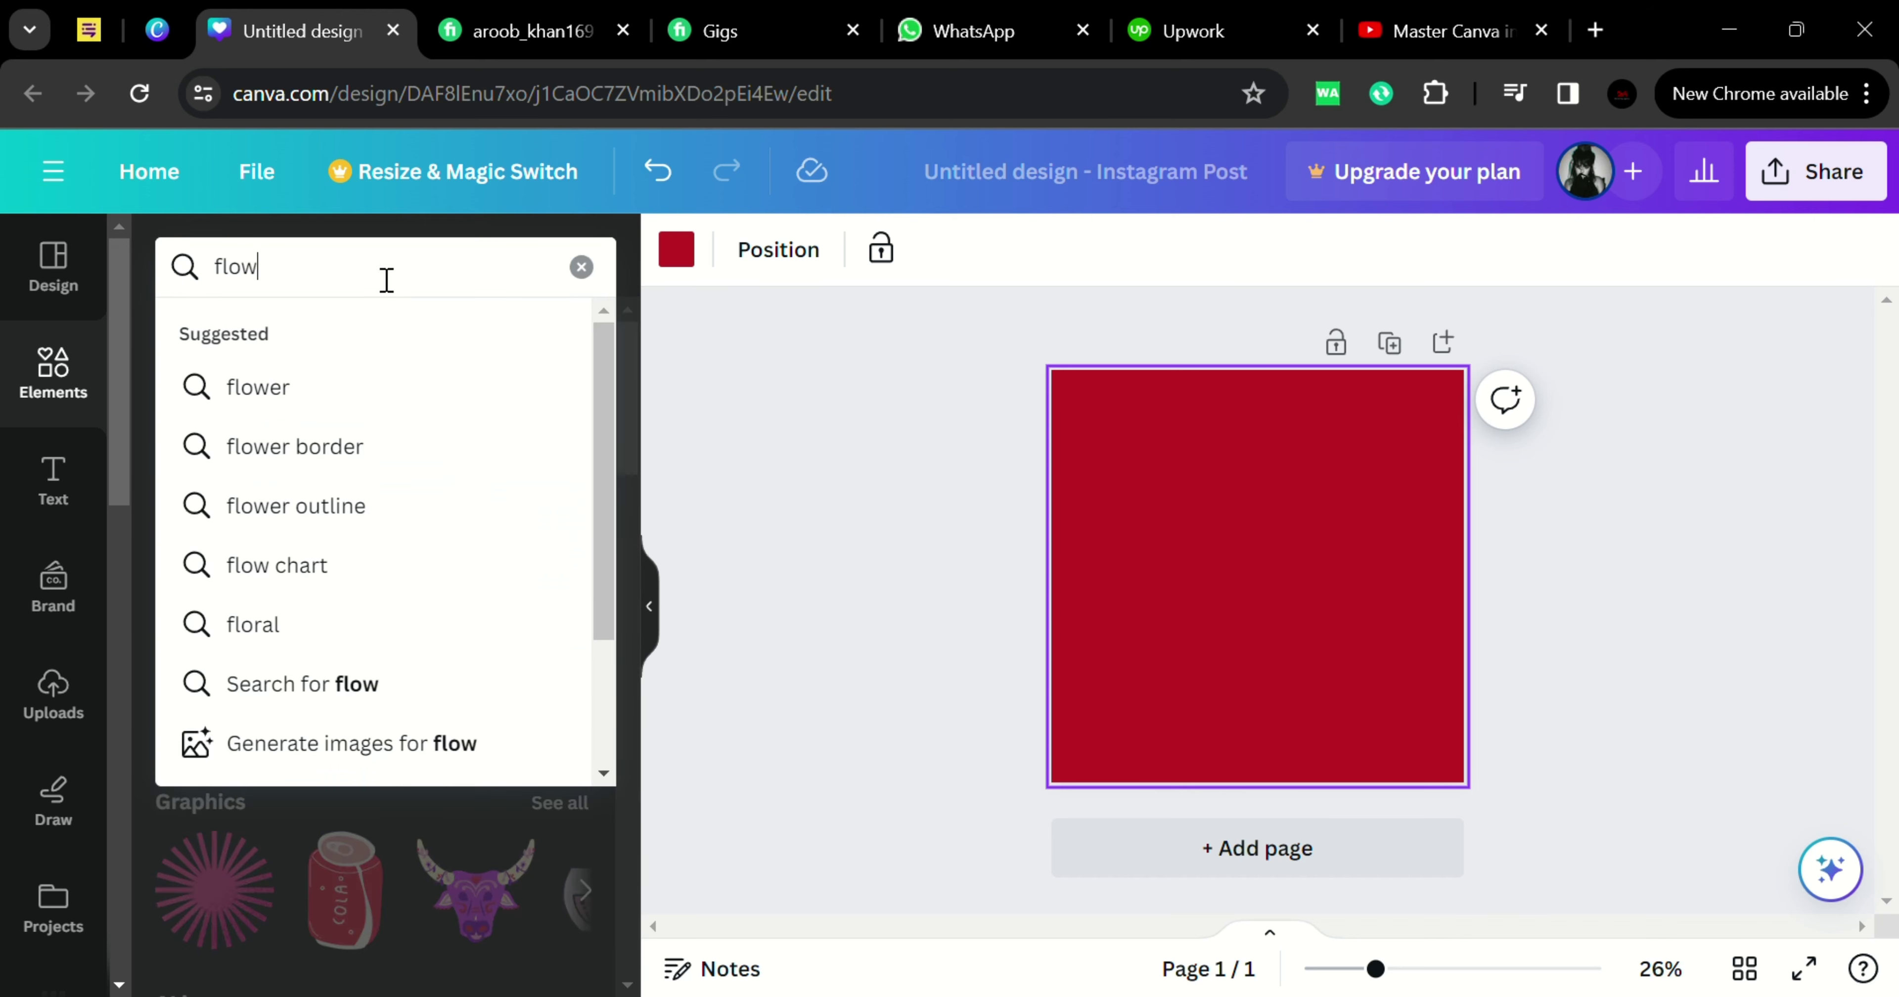
{"action": "left_click", "coordinate": [312, 396]}
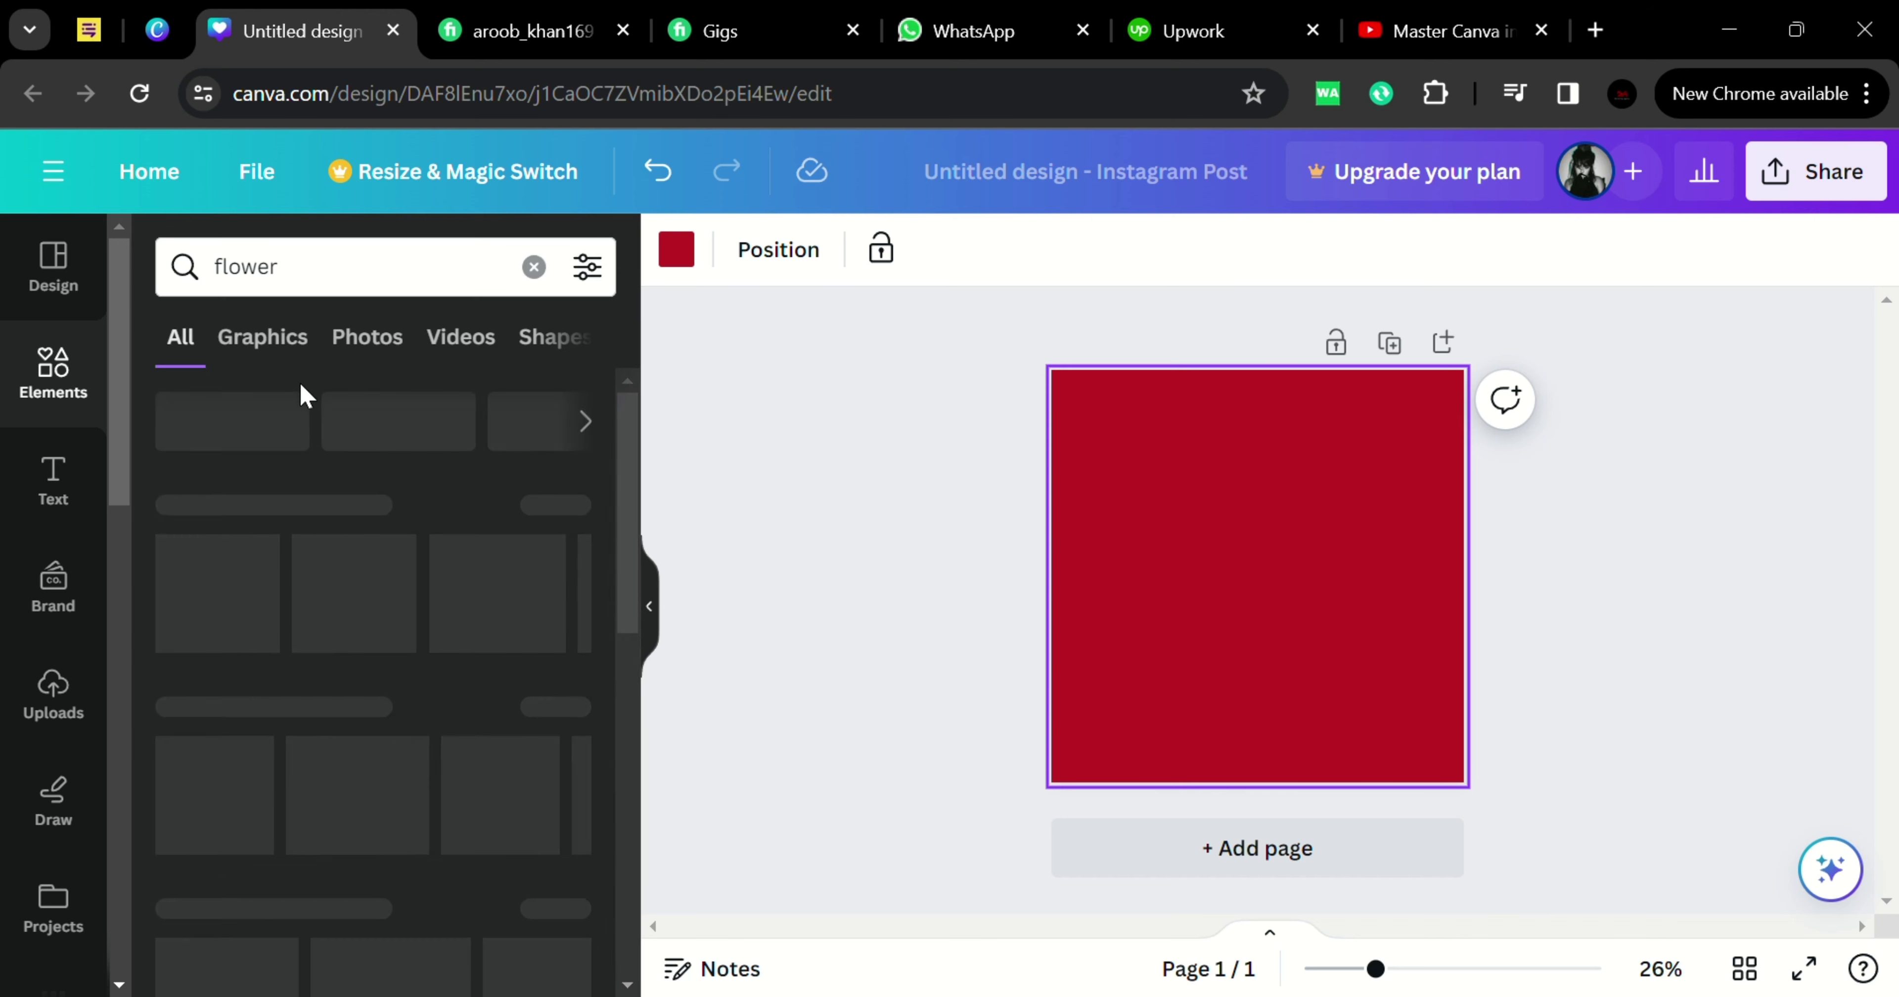
{"action": "scroll", "coordinate": [581, 448], "scroll_direction": "down", "scroll_amount": 1}
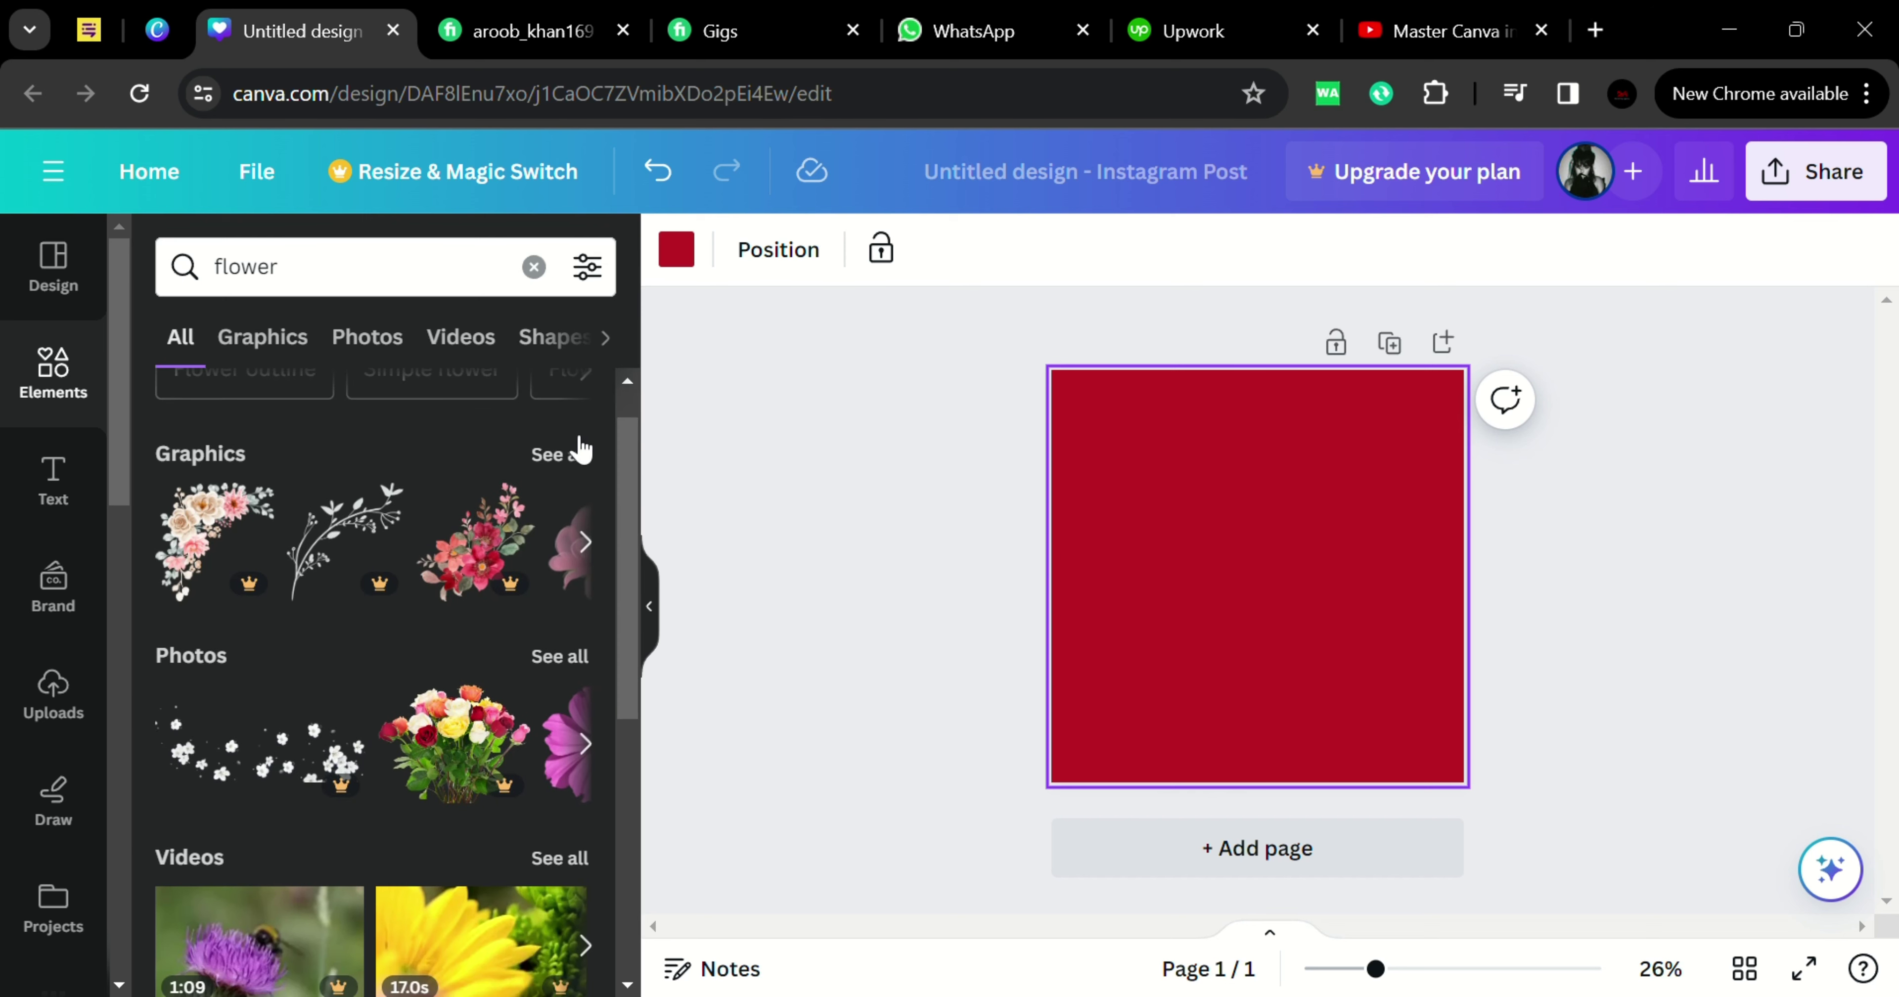
{"action": "left_click", "coordinate": [568, 454]}
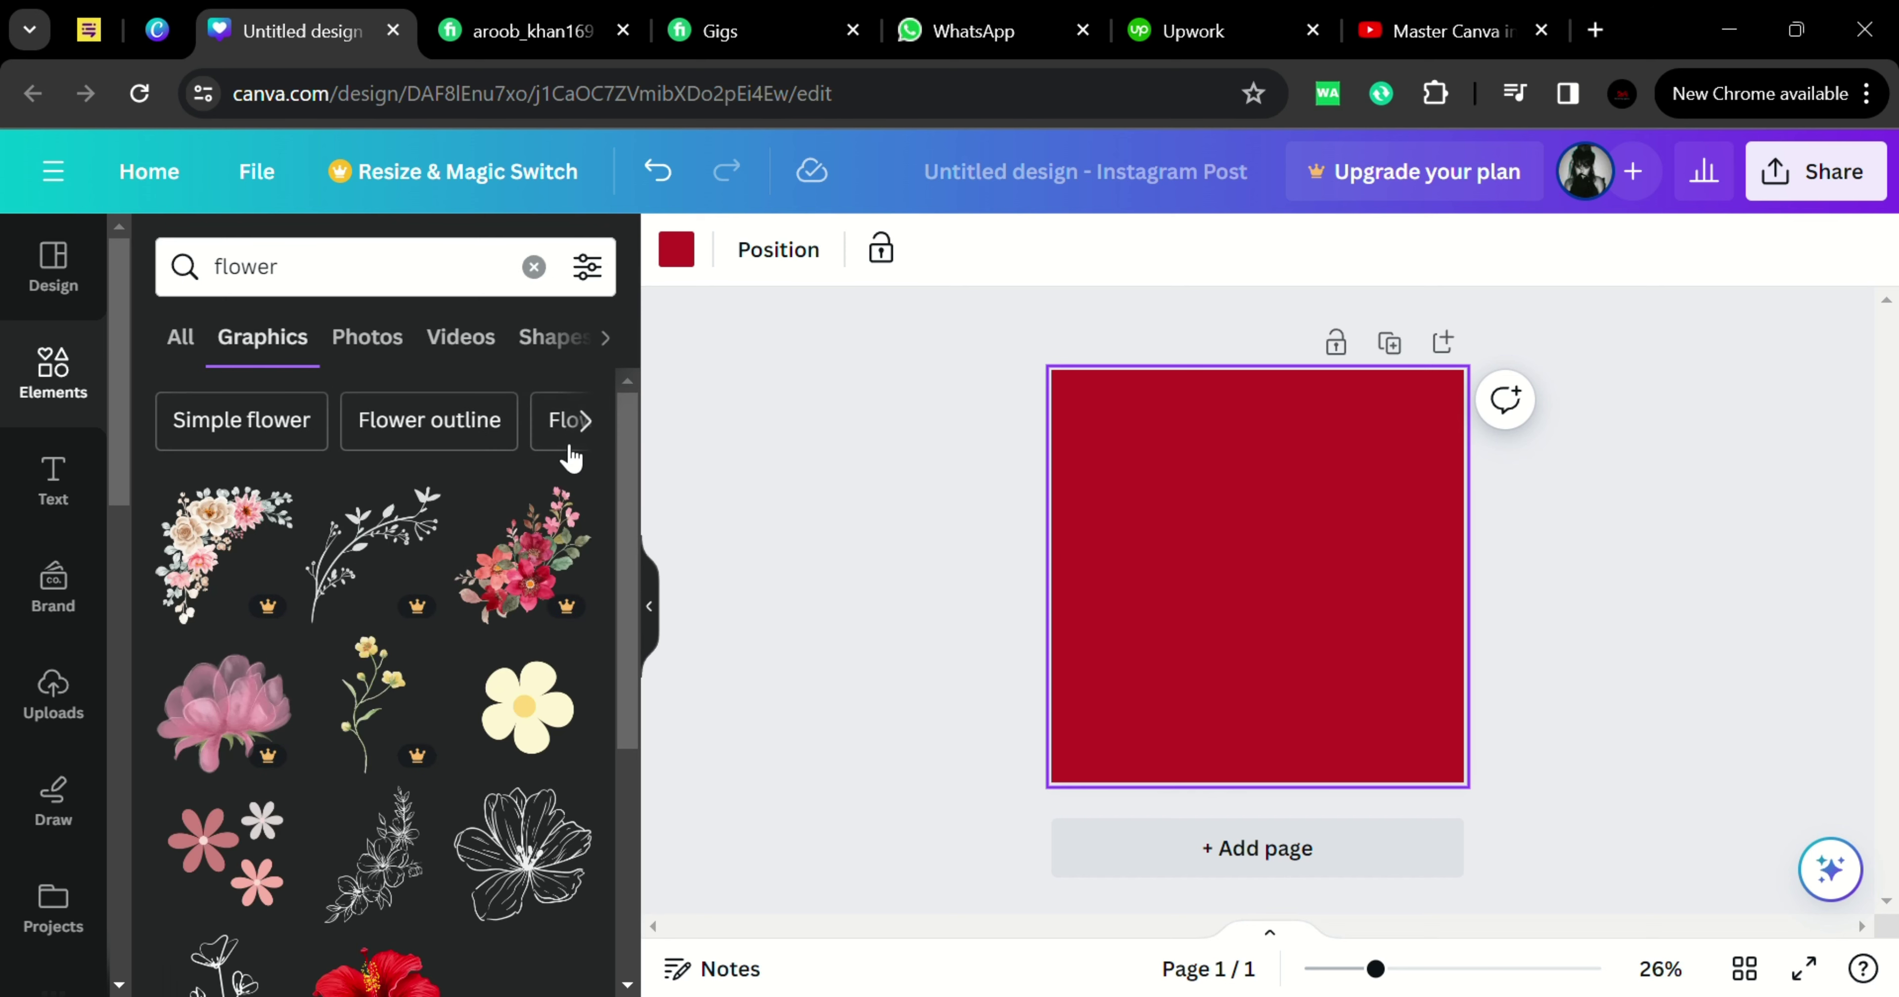
Add the dried yellow flower stem graphic to the page, shrink it to about half size and place it in the lower-left corner
{"action": "left_click_drag", "start_coordinate": [623, 475], "coordinate": [627, 680]}
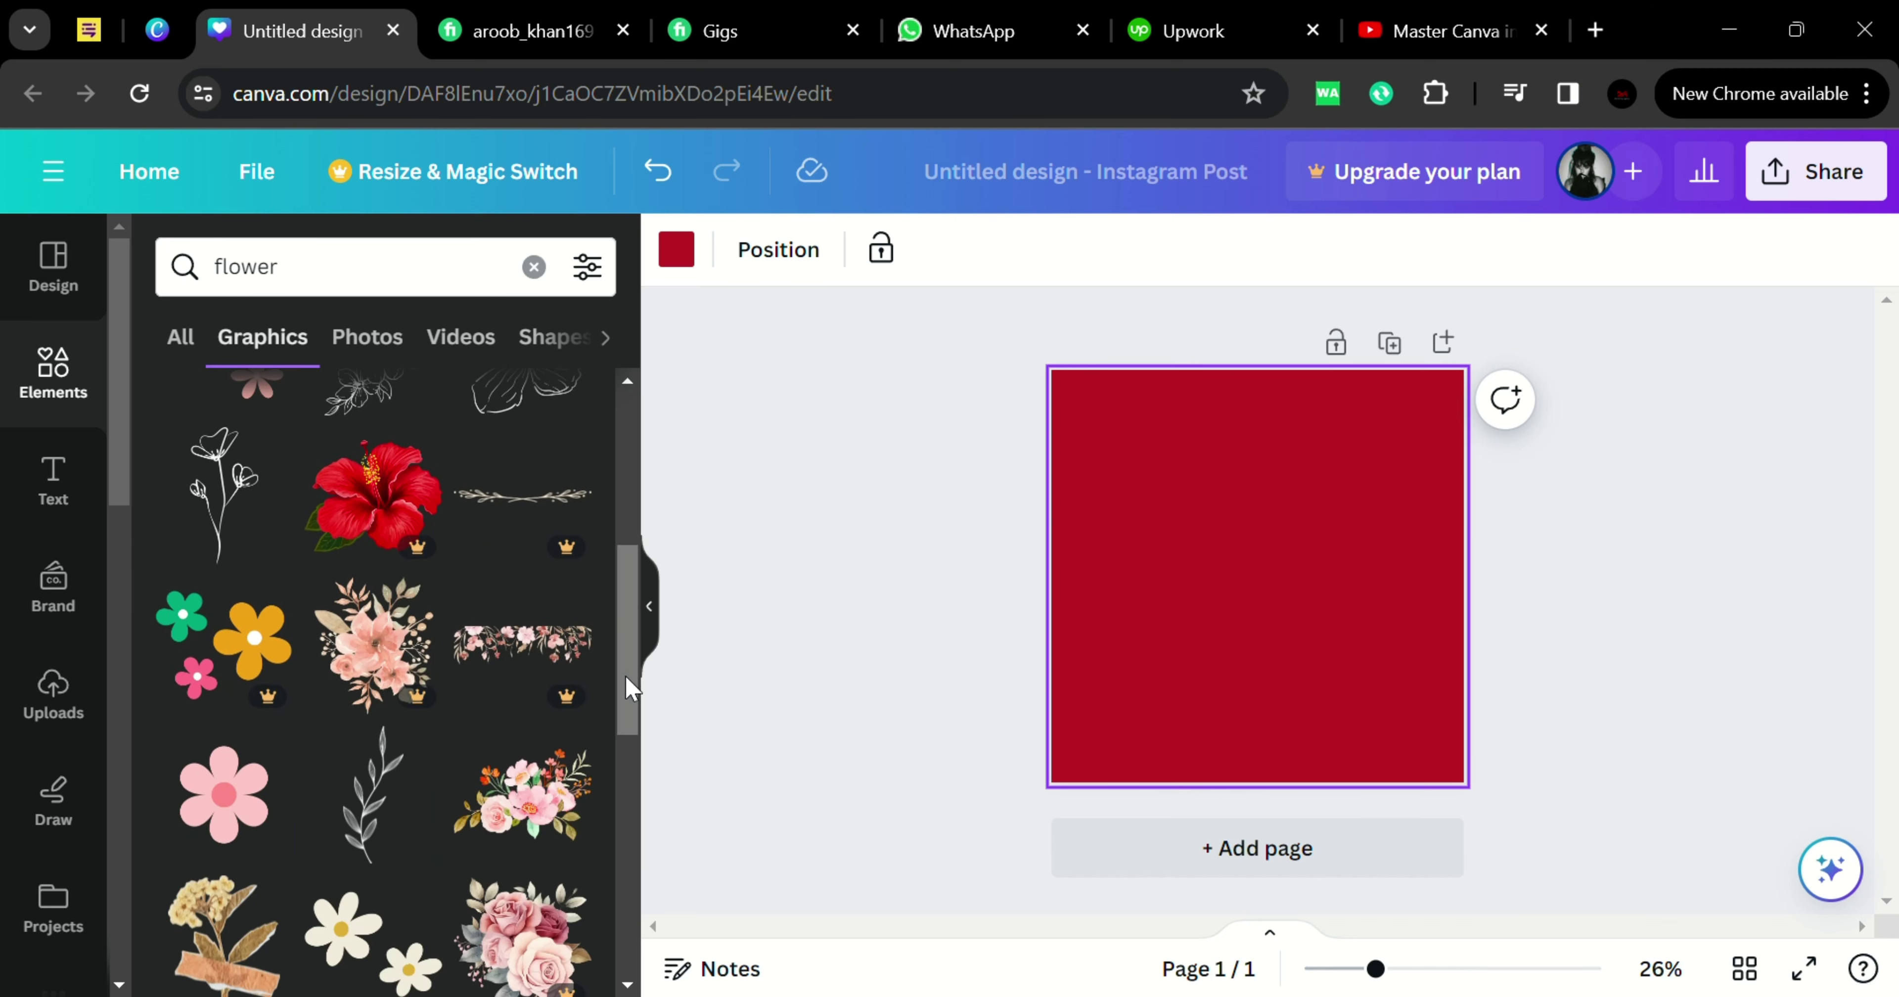
{"action": "scroll", "coordinate": [625, 675], "scroll_direction": "down", "scroll_amount": 4}
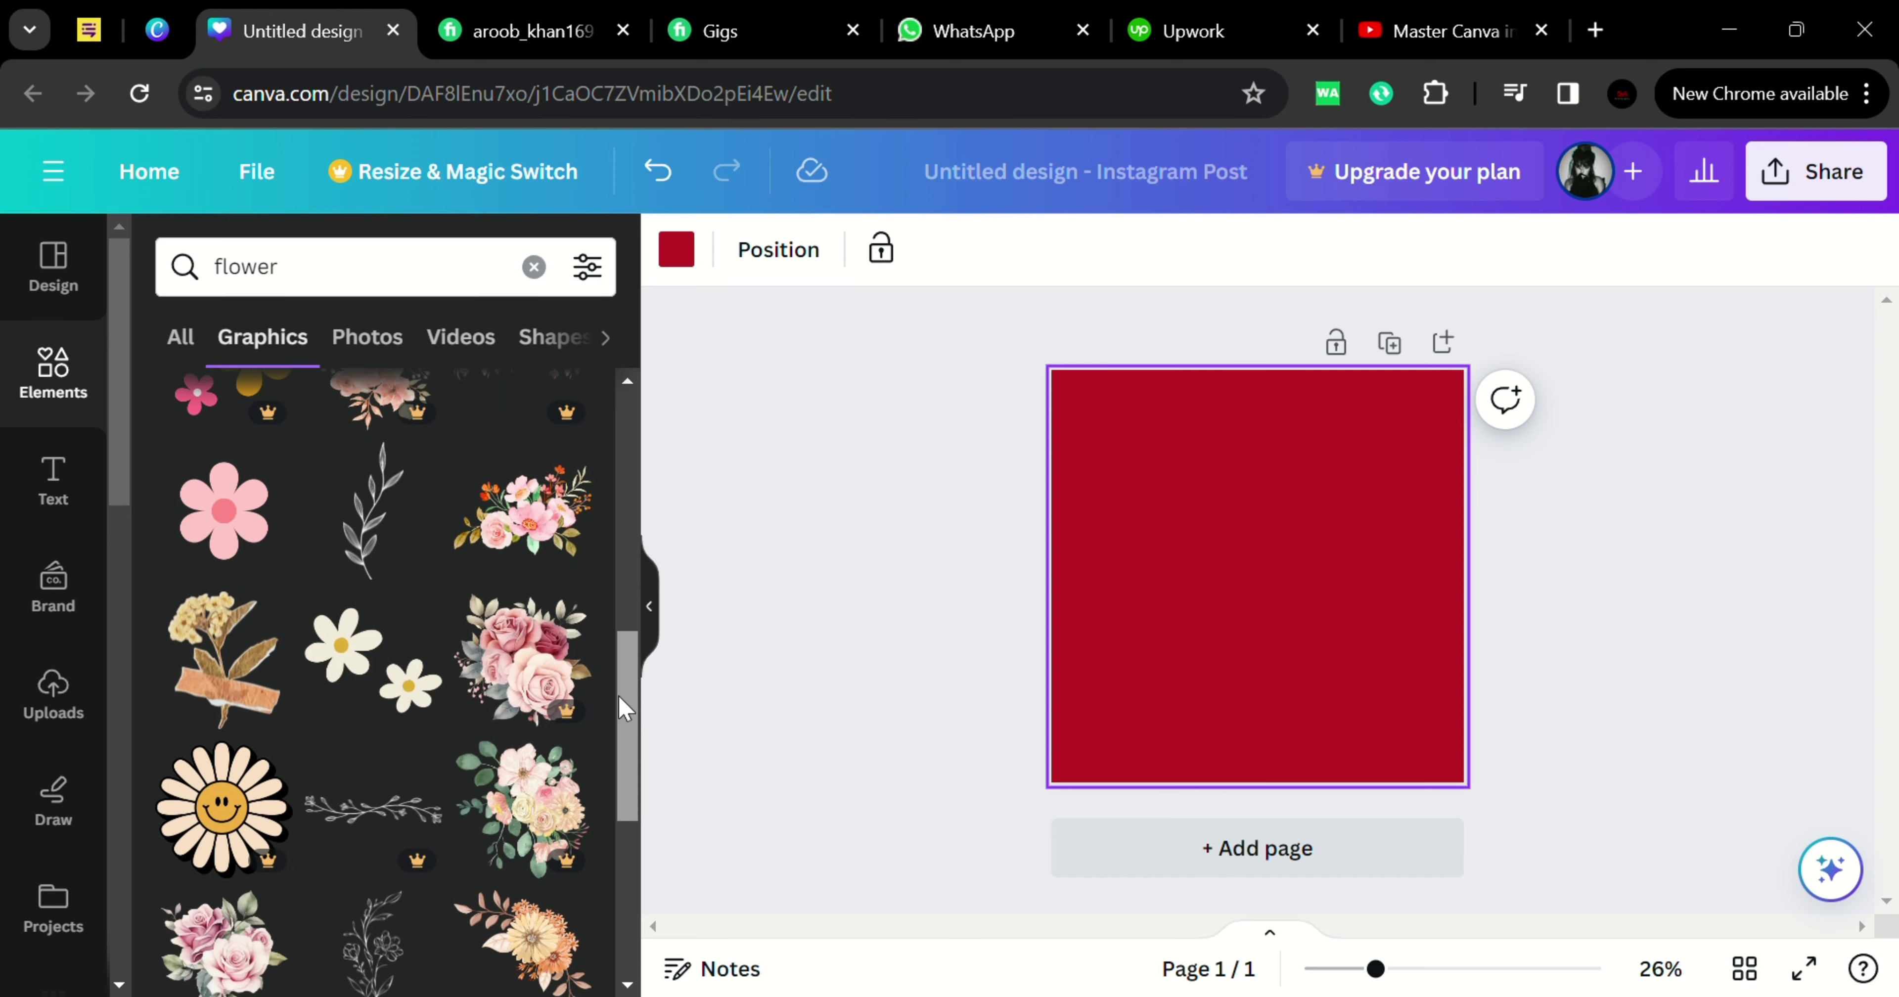
{"action": "scroll", "coordinate": [619, 696], "scroll_direction": "down", "scroll_amount": 4}
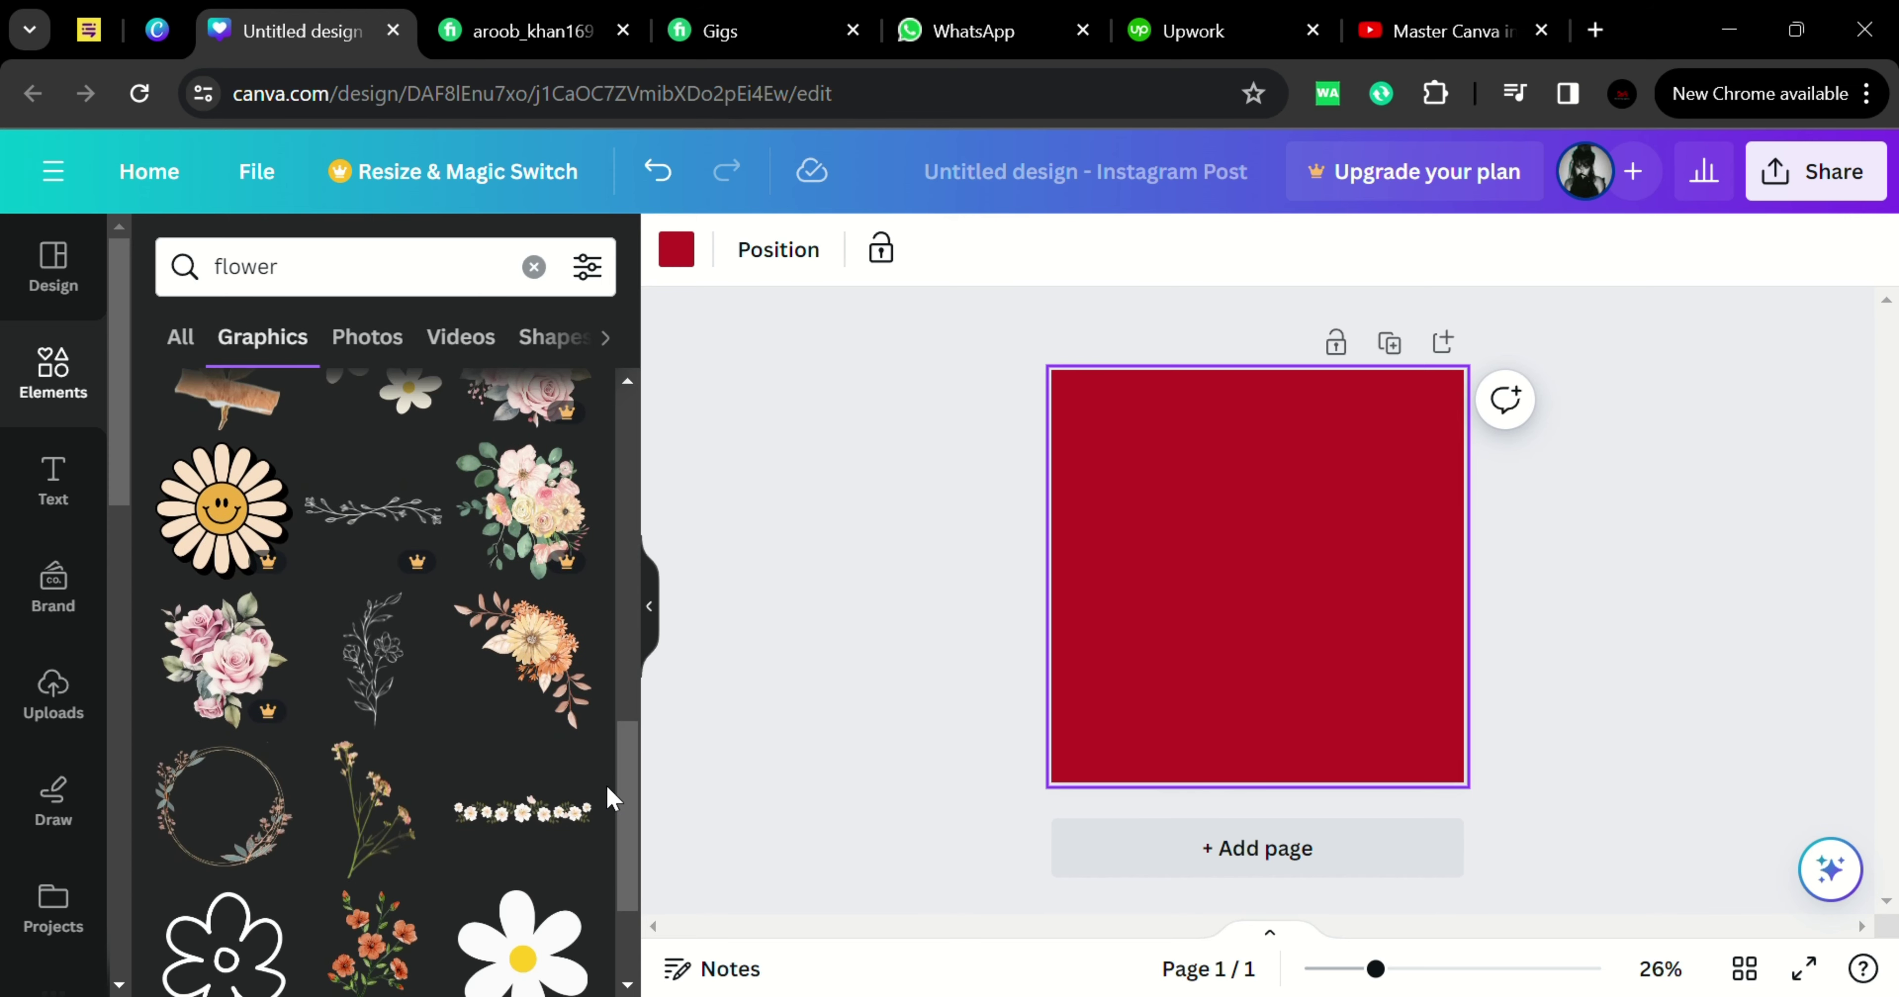
{"action": "scroll", "coordinate": [620, 811], "scroll_direction": "down", "scroll_amount": 3}
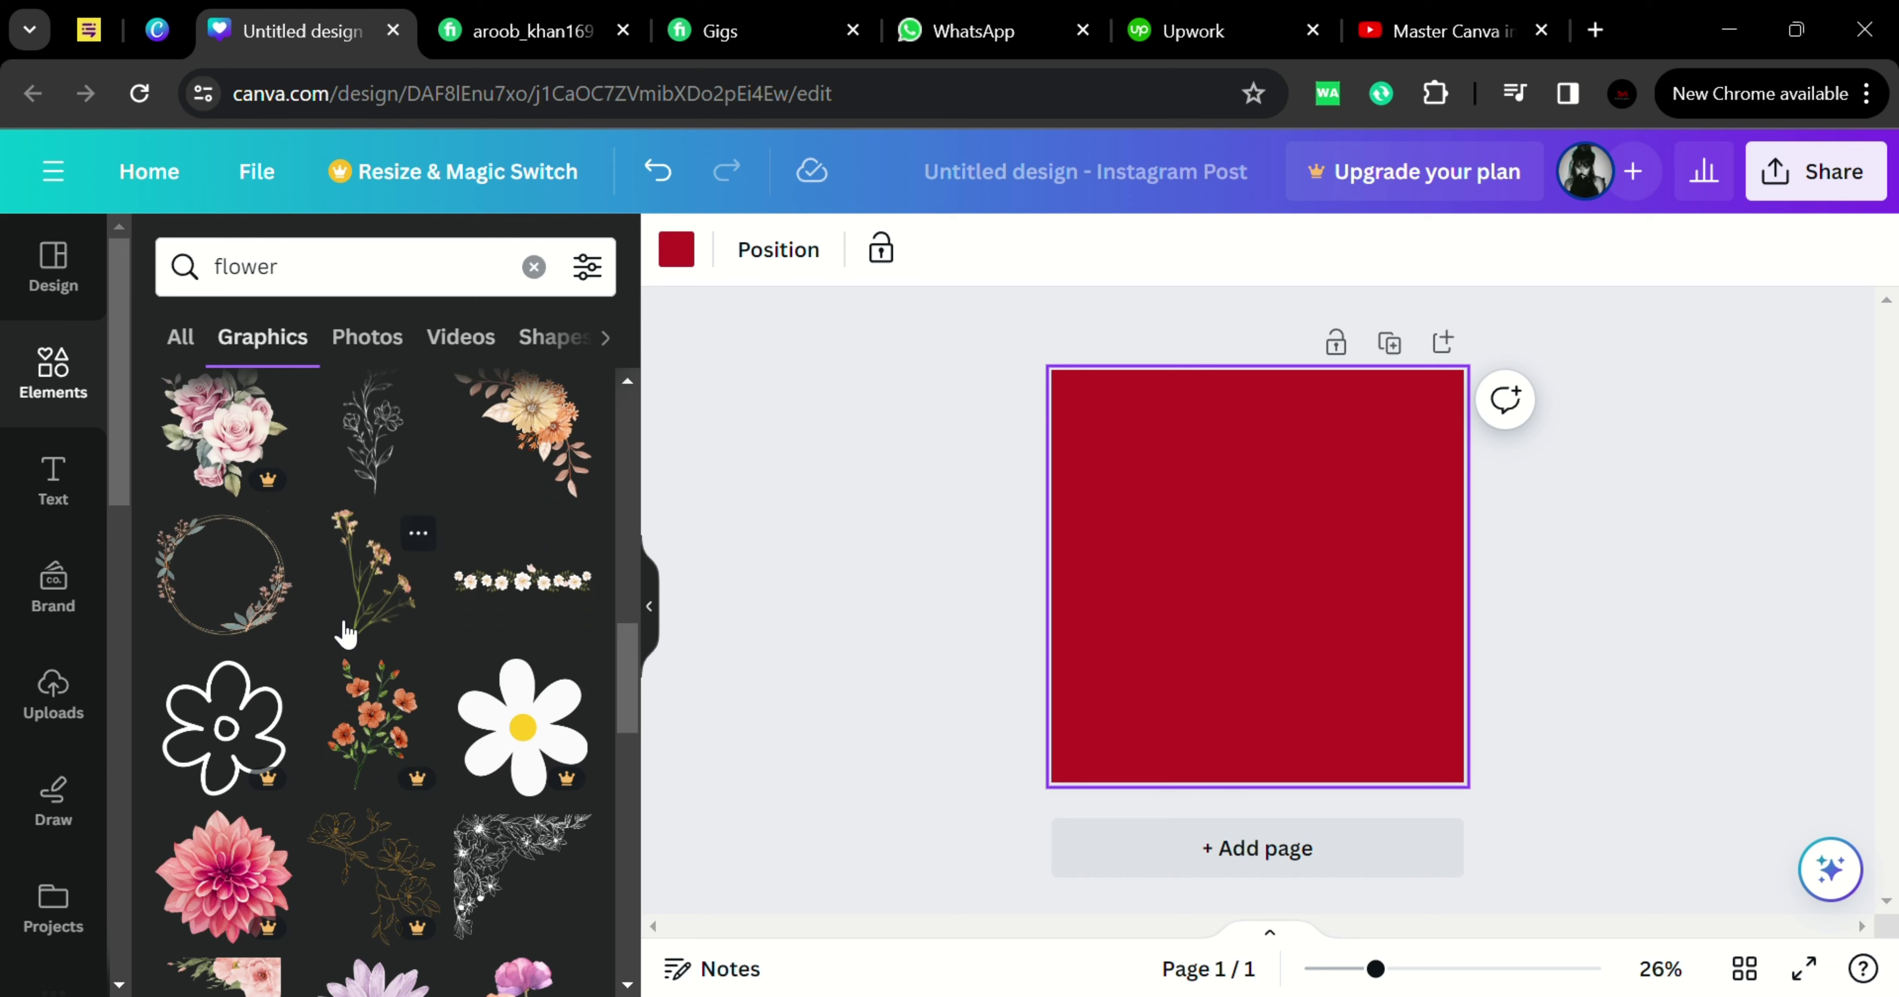
{"action": "left_click", "coordinate": [383, 628]}
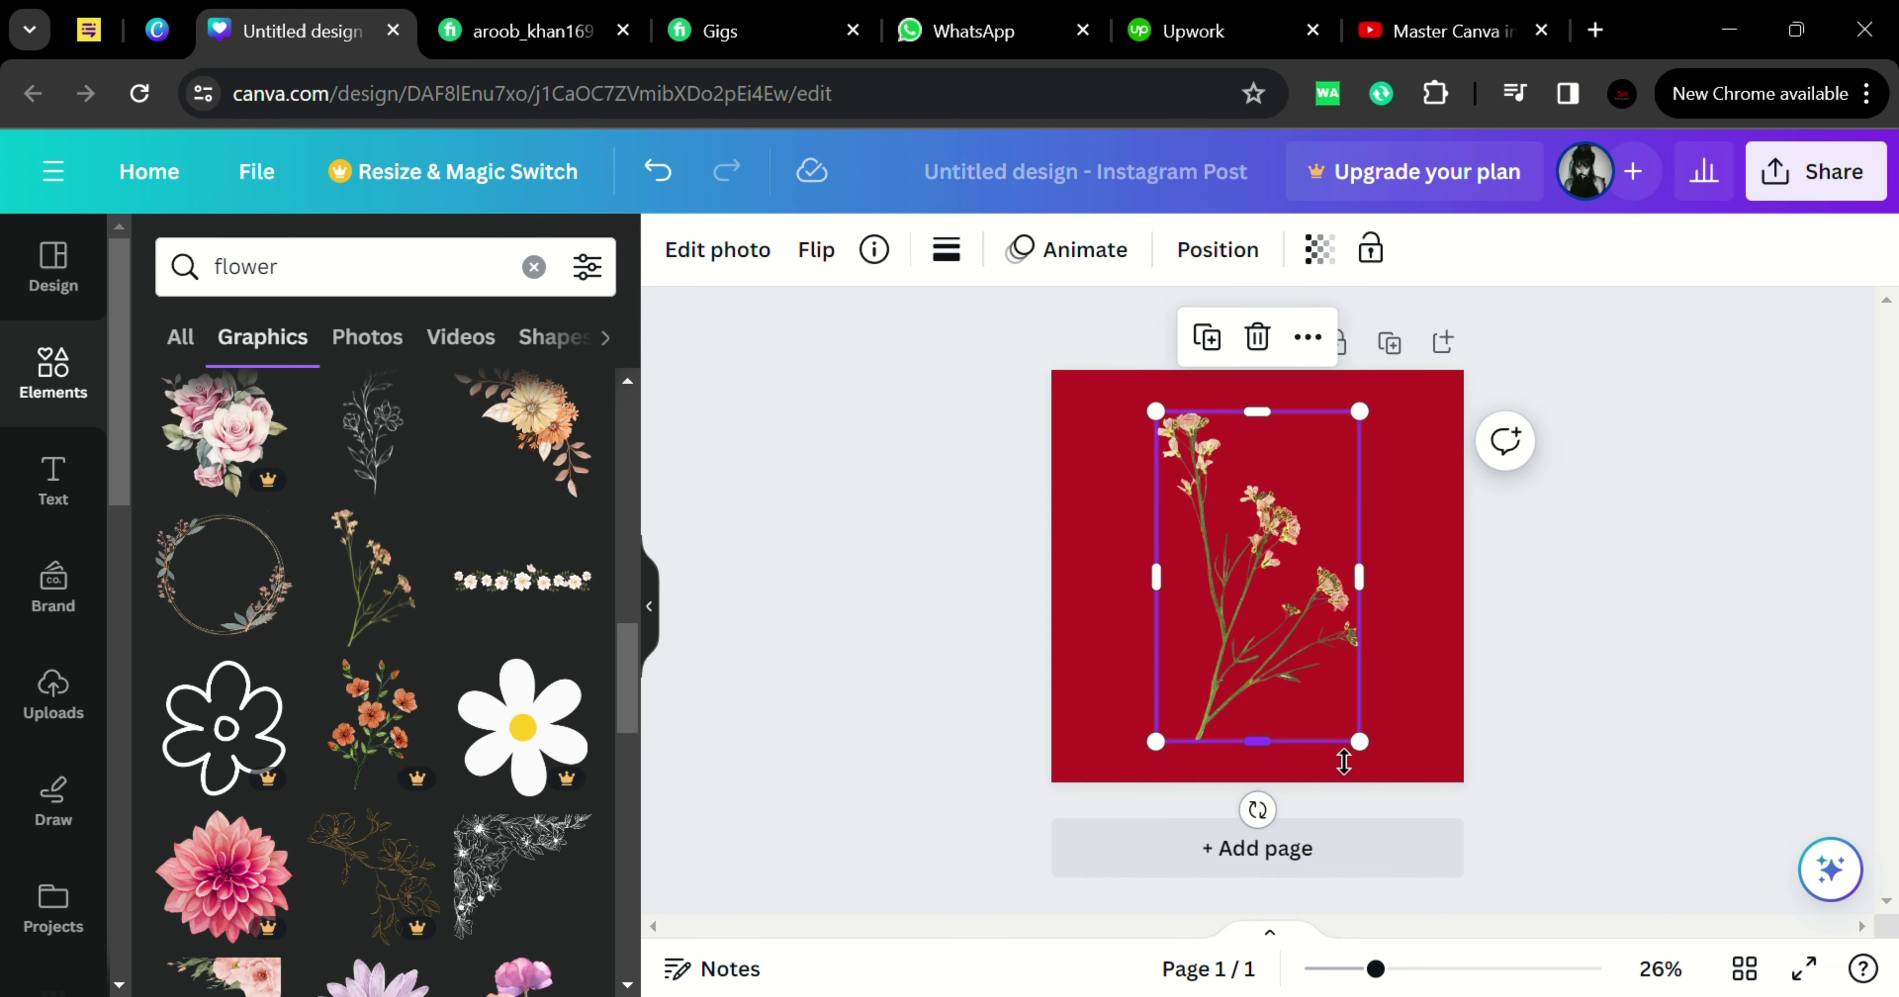
{"action": "left_click_drag", "start_coordinate": [1380, 763], "coordinate": [1279, 598]}
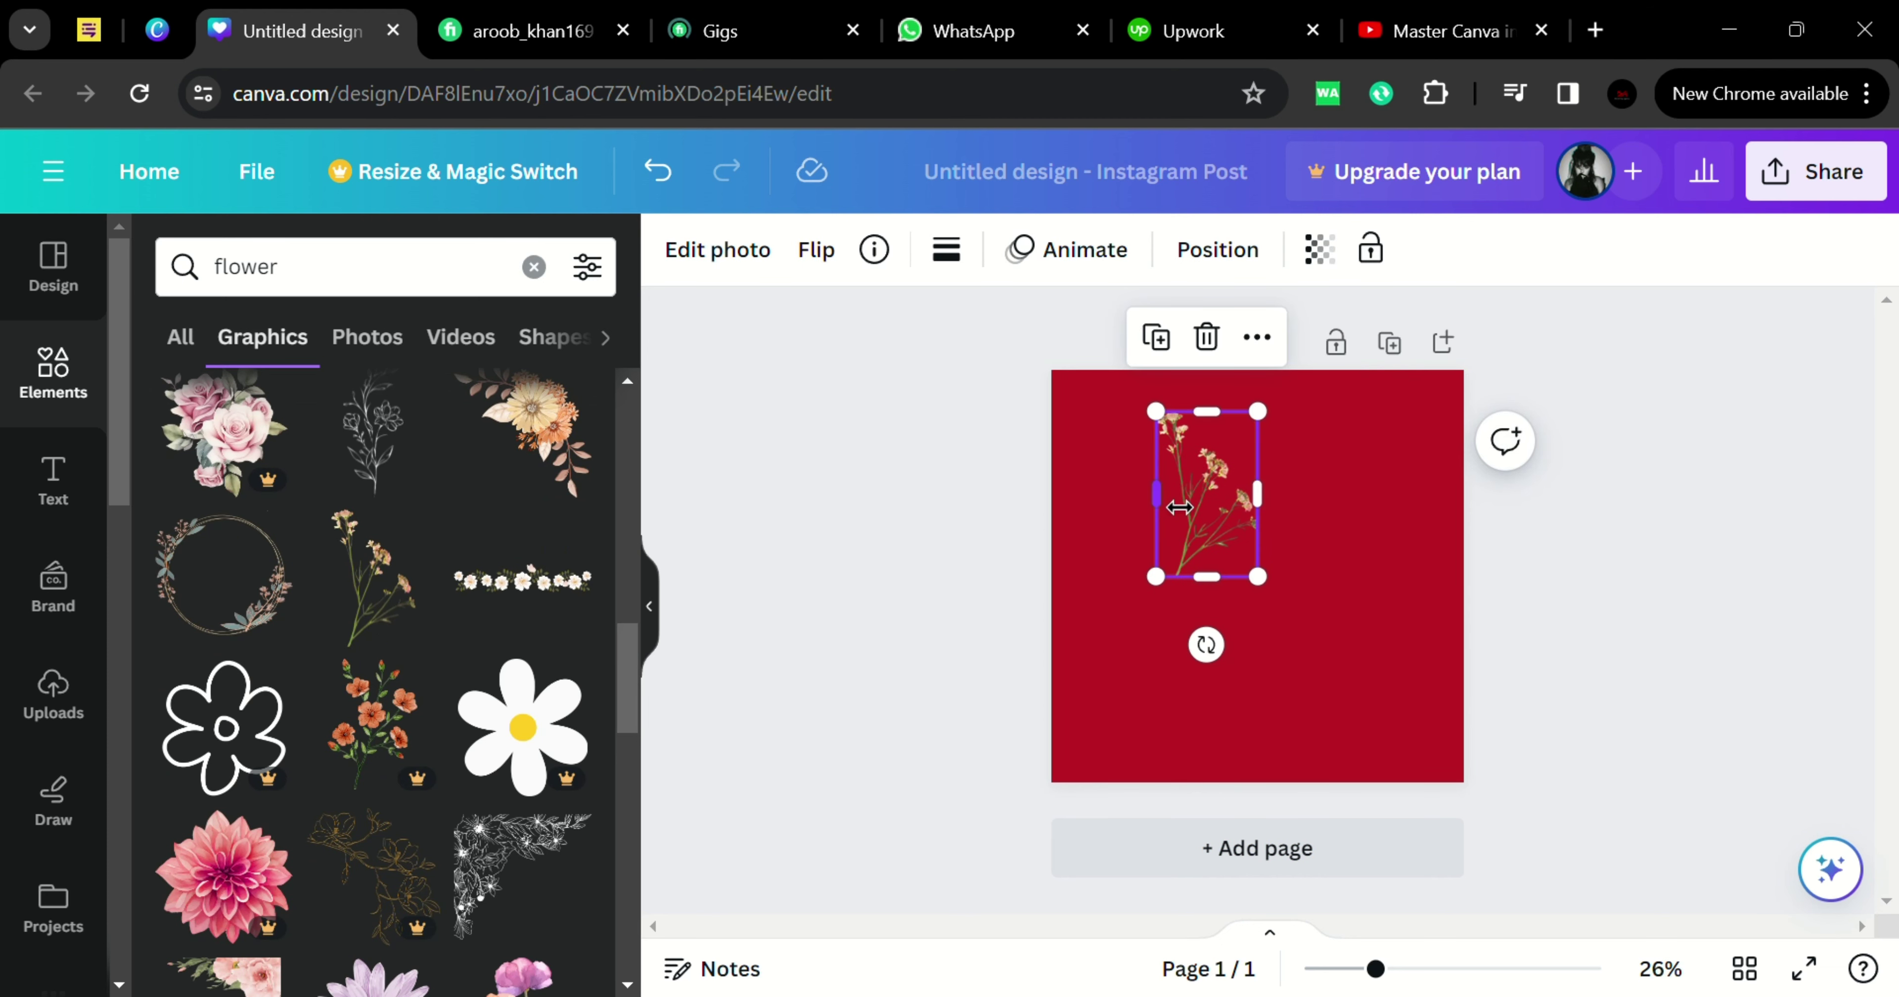
{"action": "left_click_drag", "start_coordinate": [1158, 505], "coordinate": [1109, 733]}
{"action": "left_click", "coordinate": [931, 688]}
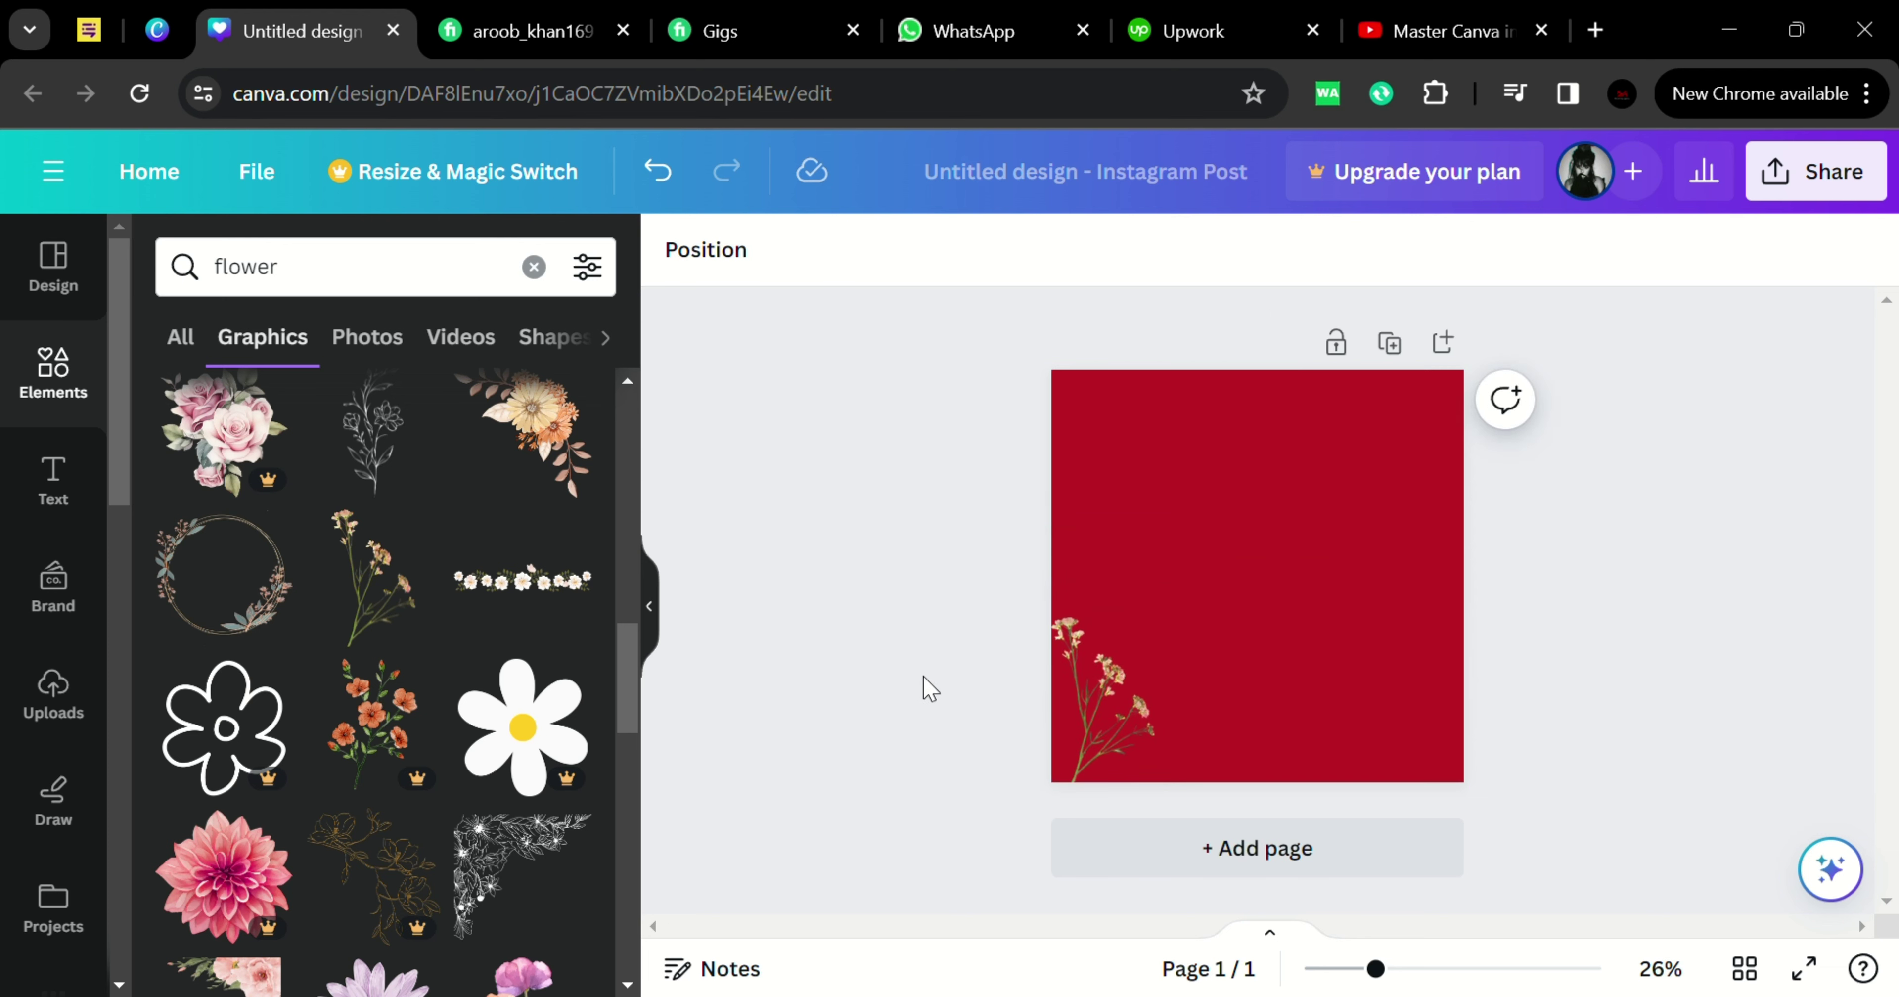
Duplicate the flower stem and place the copy in the upper-right corner of the page
{"action": "left_click", "coordinate": [1143, 719]}
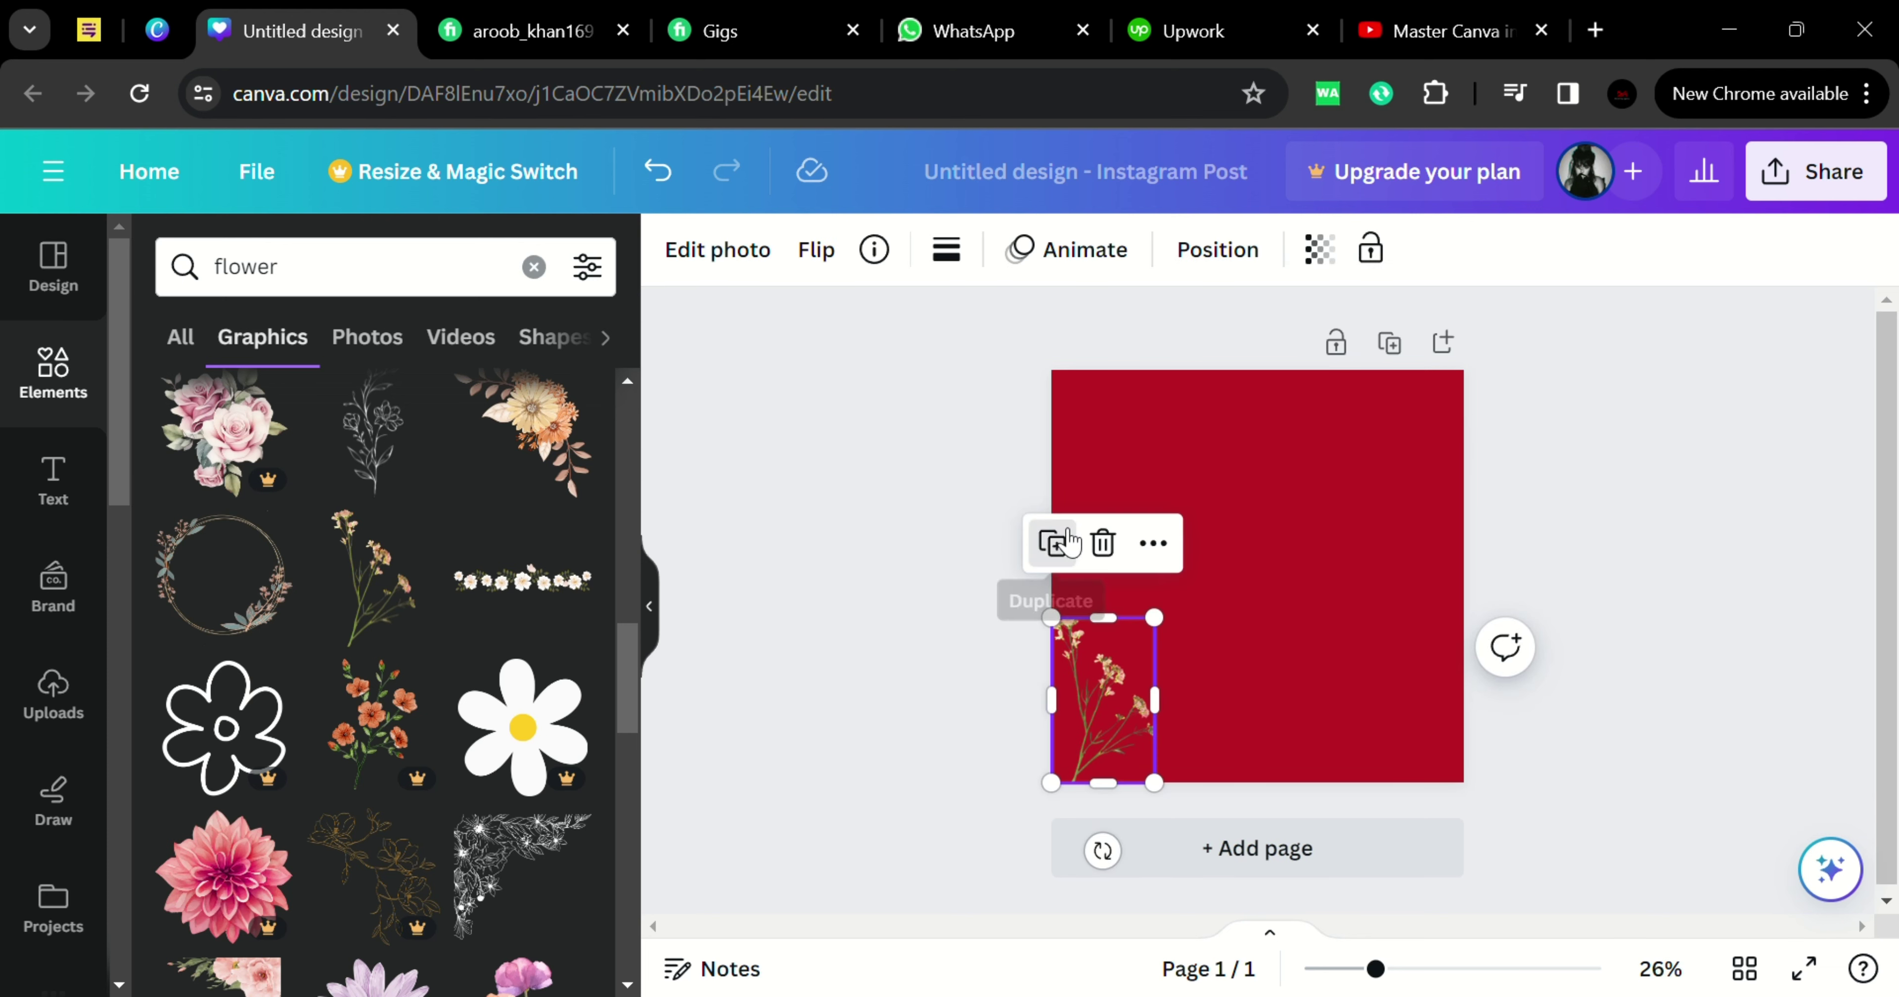
{"action": "left_click", "coordinate": [1051, 542]}
{"action": "left_click_drag", "start_coordinate": [1106, 705], "coordinate": [1408, 451]}
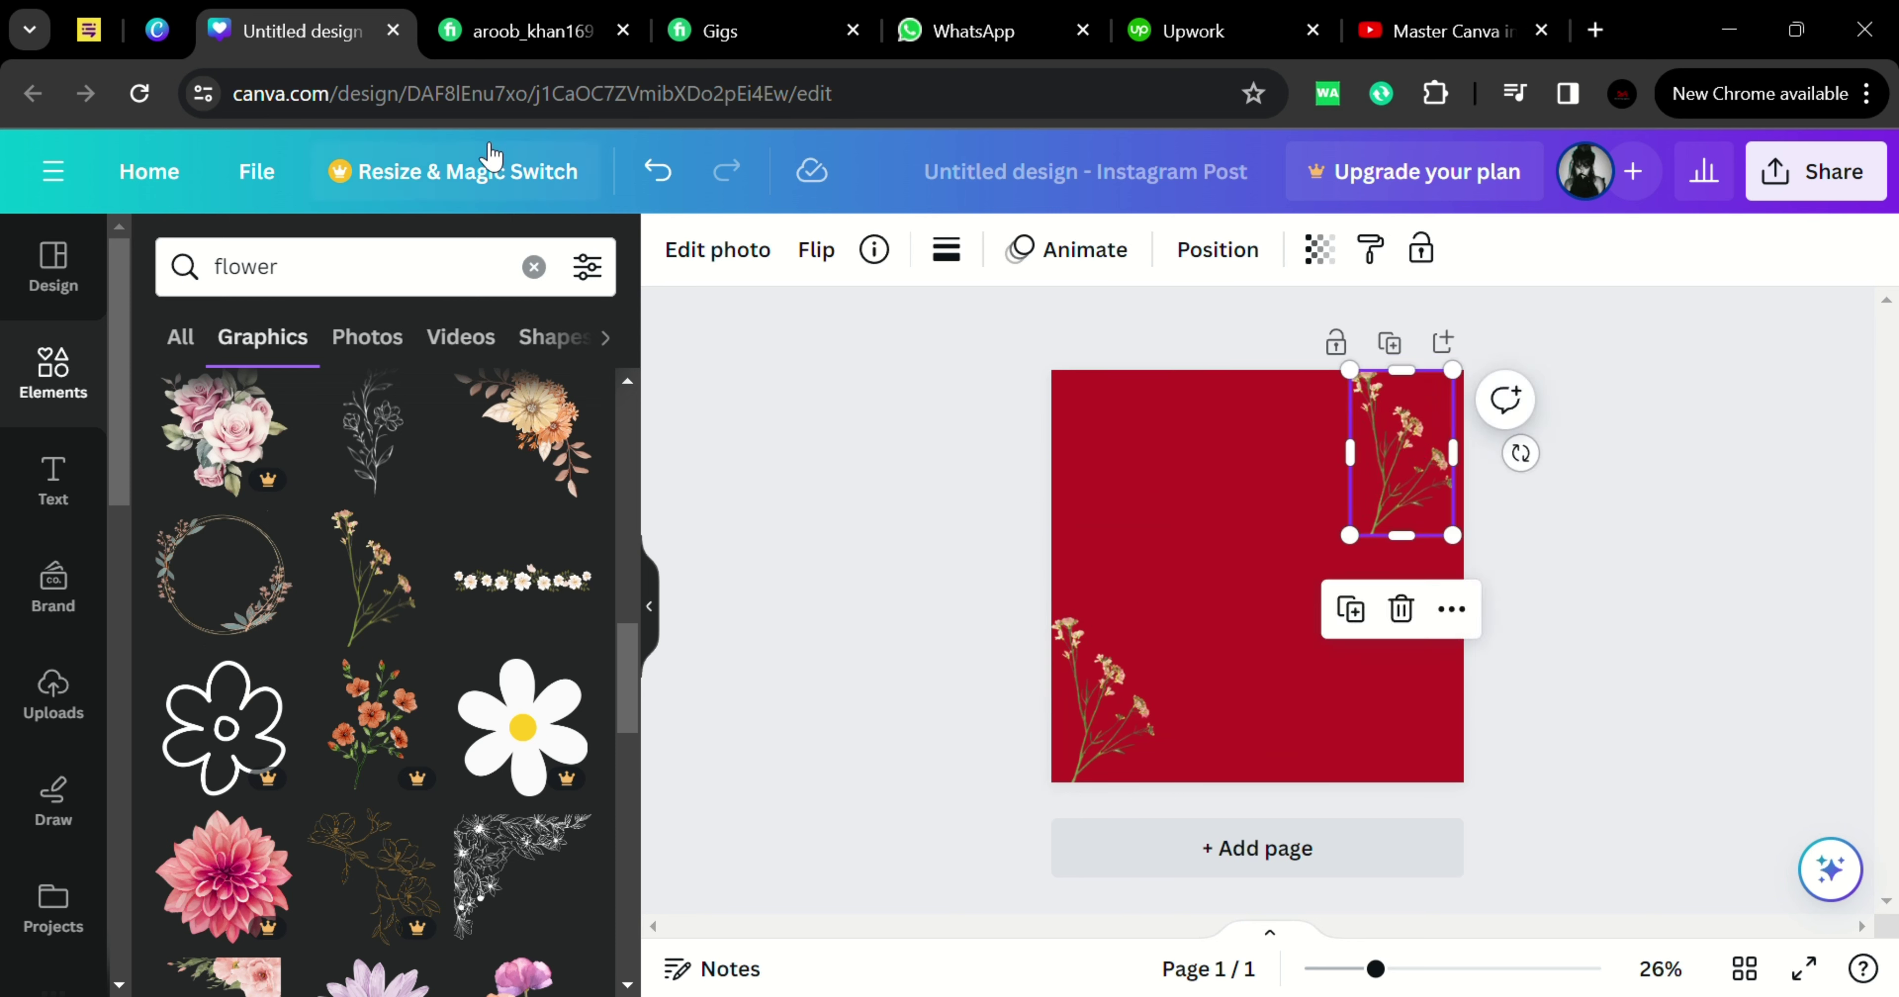
Flip the copied flower stem horizontally and move it down to the page's lower-right corner, mirroring the original
{"action": "left_click", "coordinate": [816, 251]}
{"action": "left_click", "coordinate": [876, 325]}
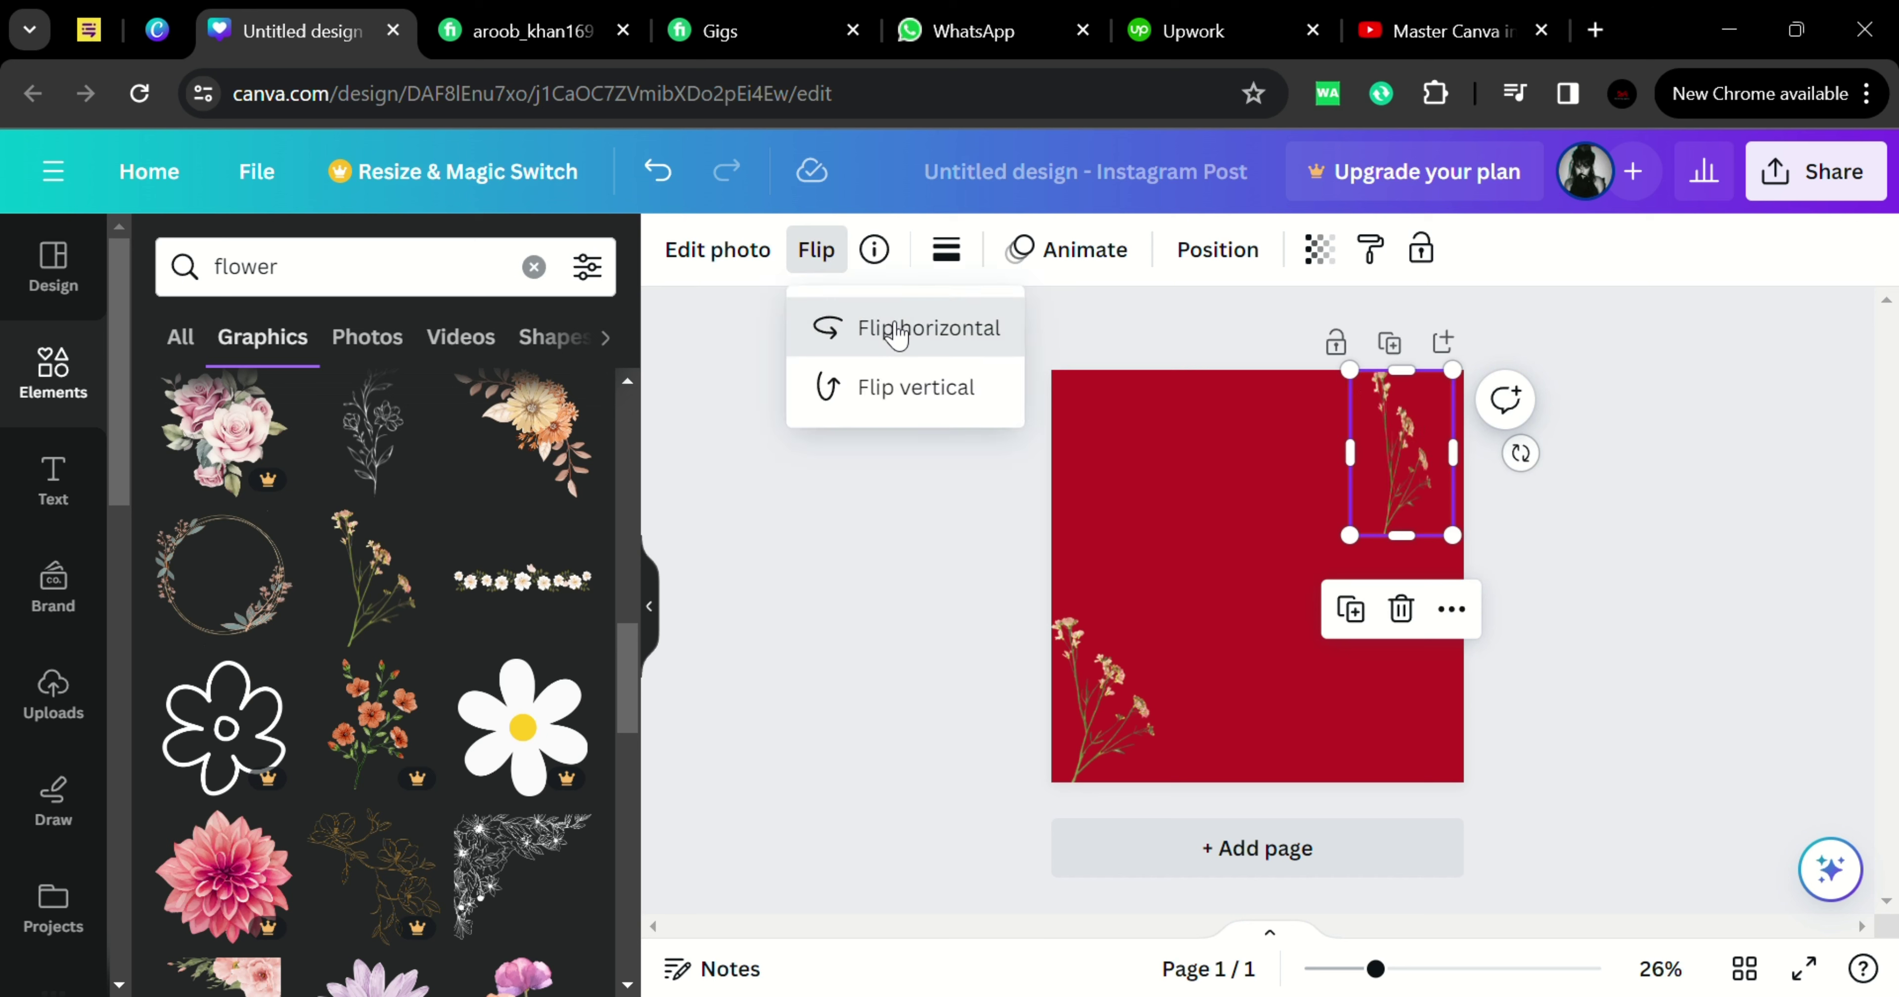
{"action": "left_click", "coordinate": [913, 607]}
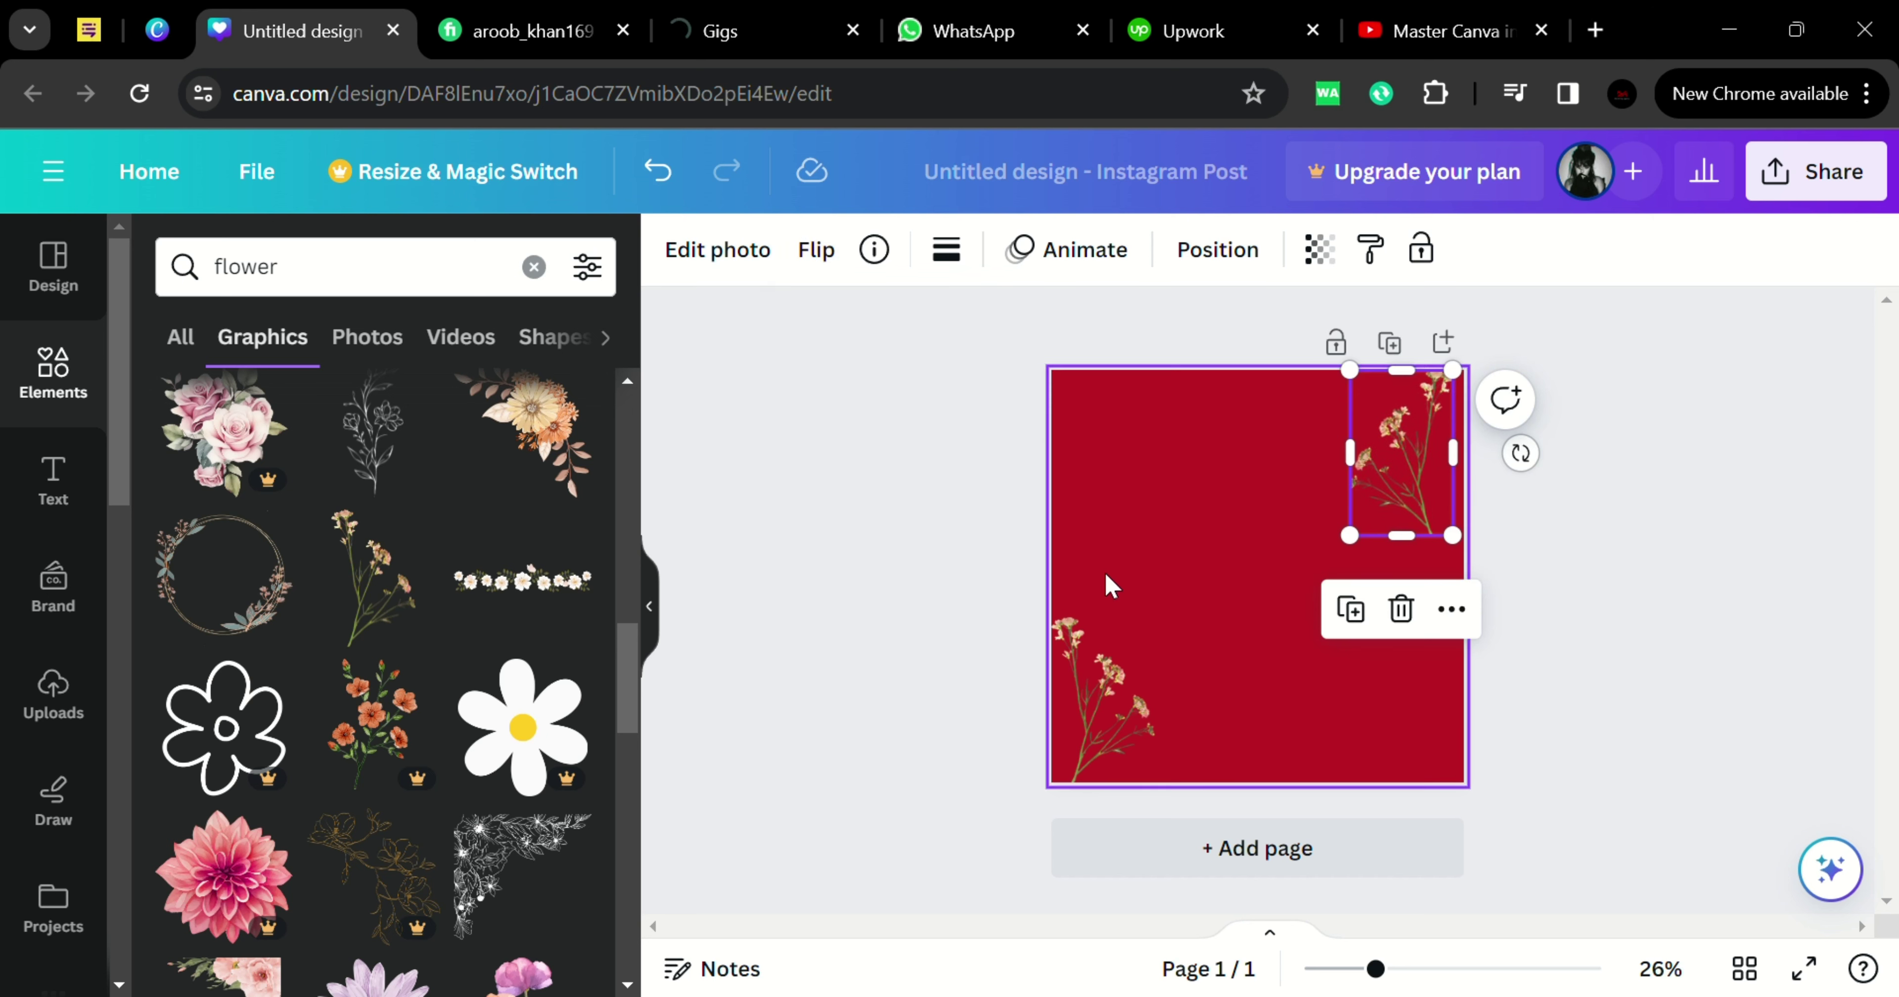
{"action": "left_click", "coordinate": [862, 574]}
{"action": "left_click", "coordinate": [1409, 509]}
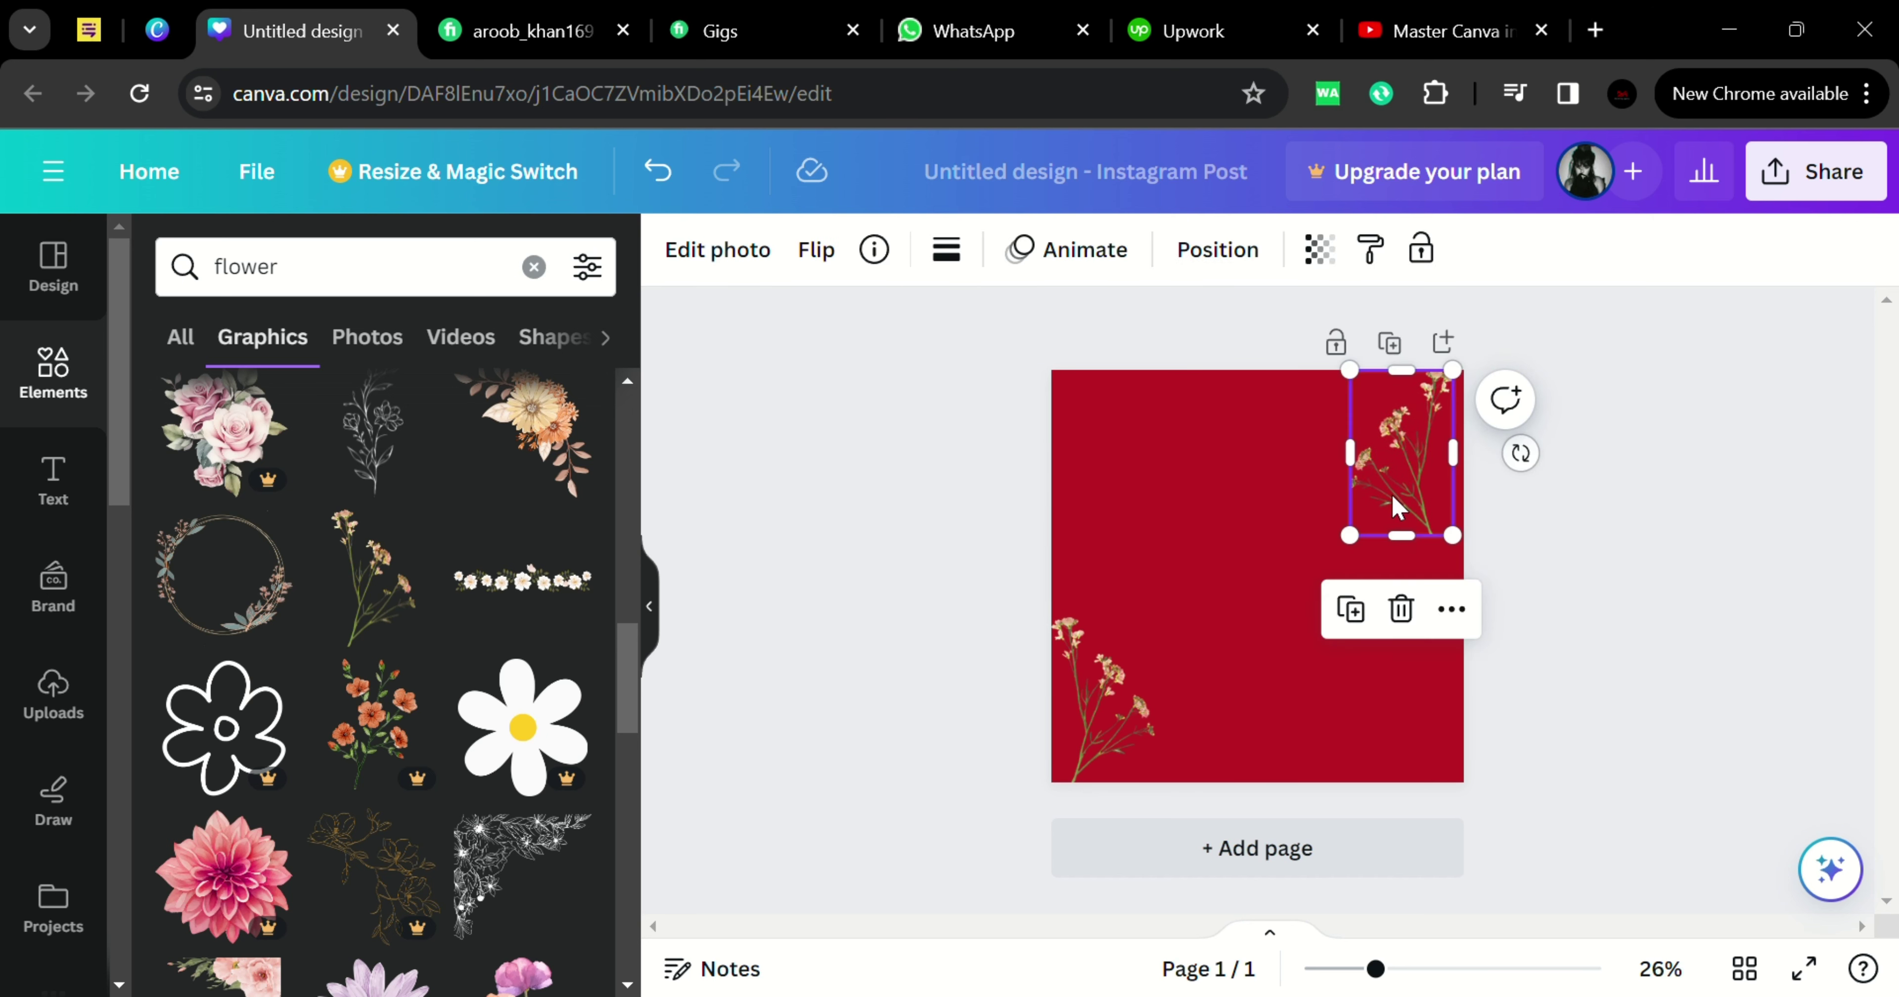
{"action": "left_click", "coordinate": [719, 428]}
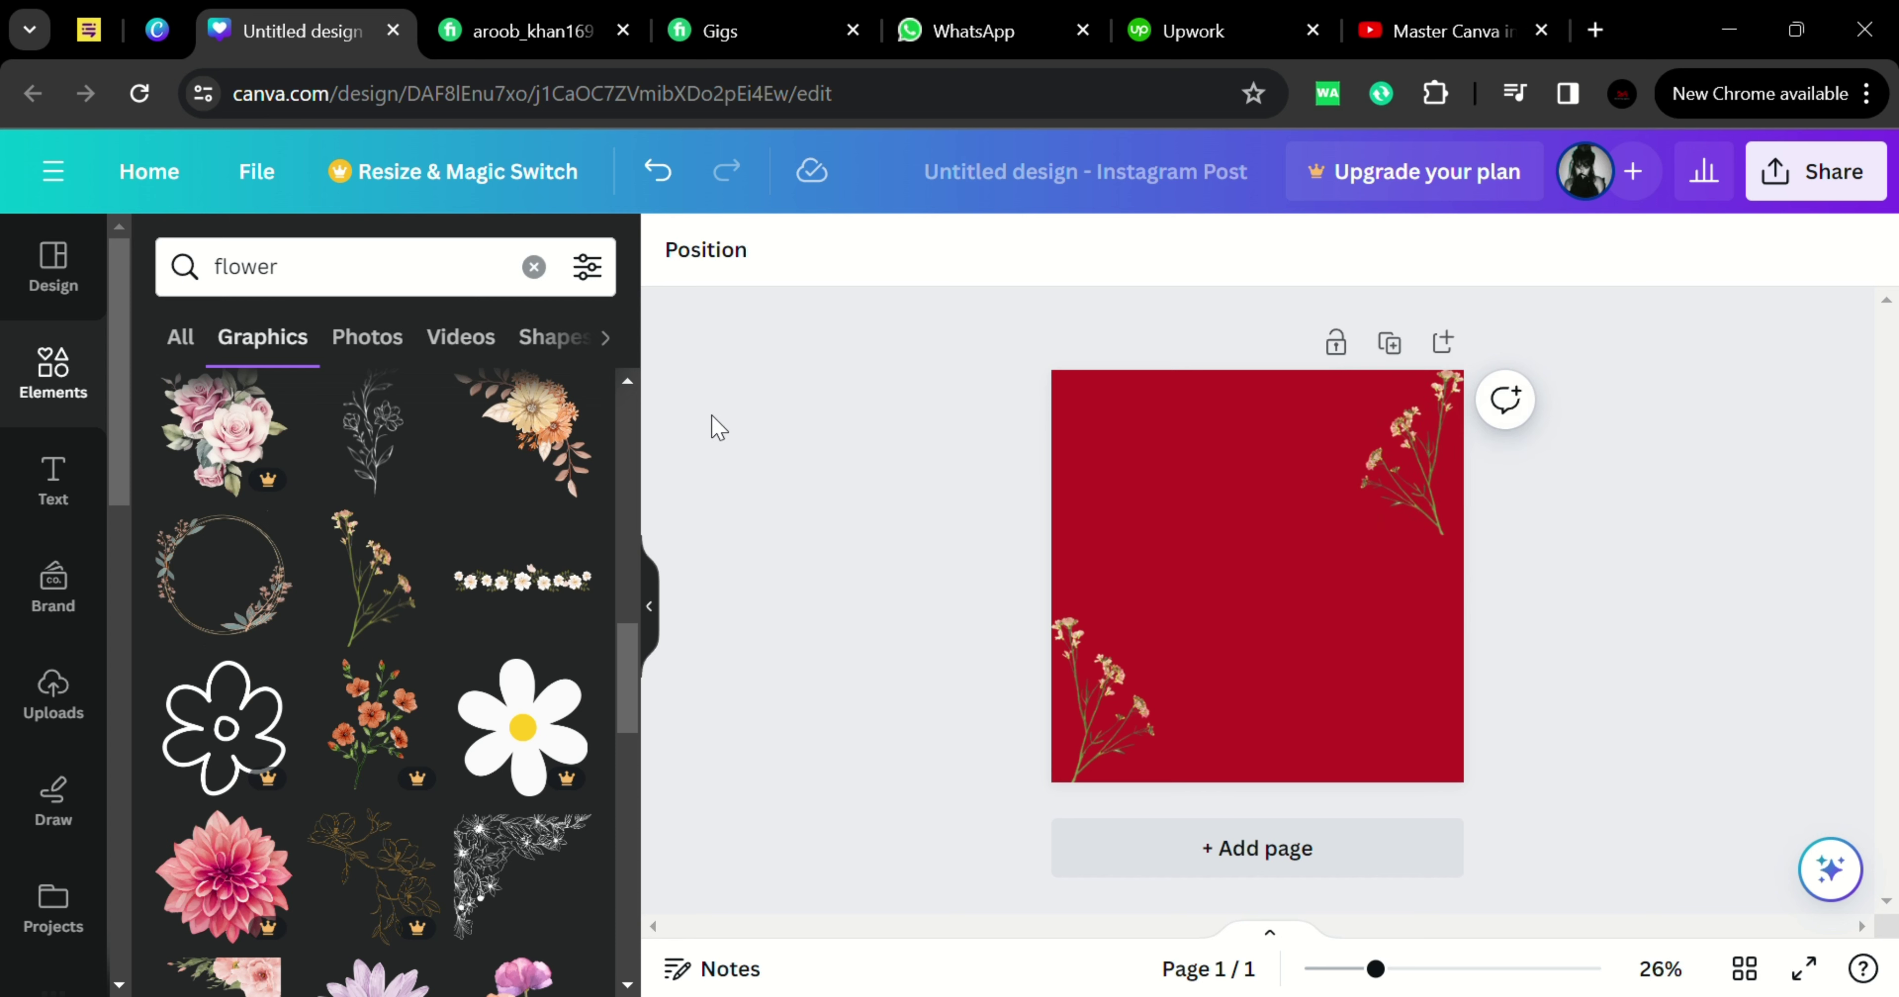
{"action": "left_click_drag", "start_coordinate": [1401, 519], "coordinate": [1412, 769]}
{"action": "left_click", "coordinate": [889, 605]}
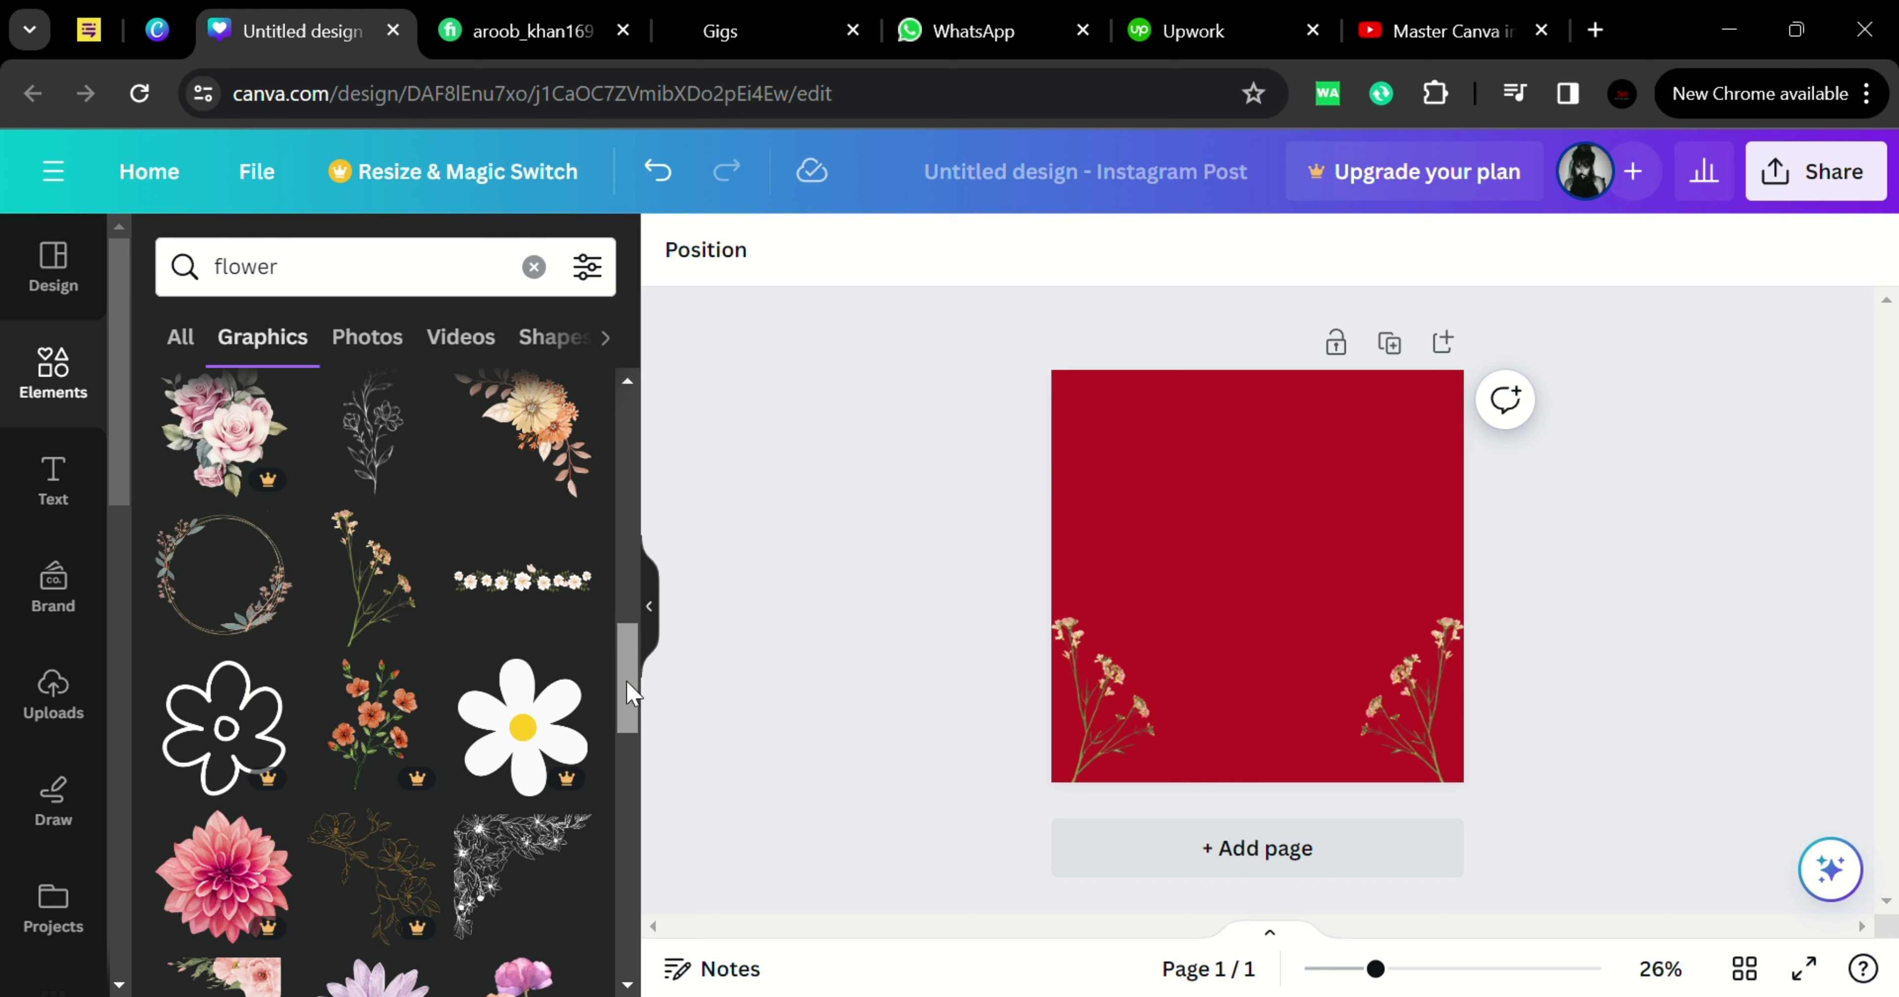
{"action": "left_click_drag", "start_coordinate": [629, 694], "coordinate": [615, 924]}
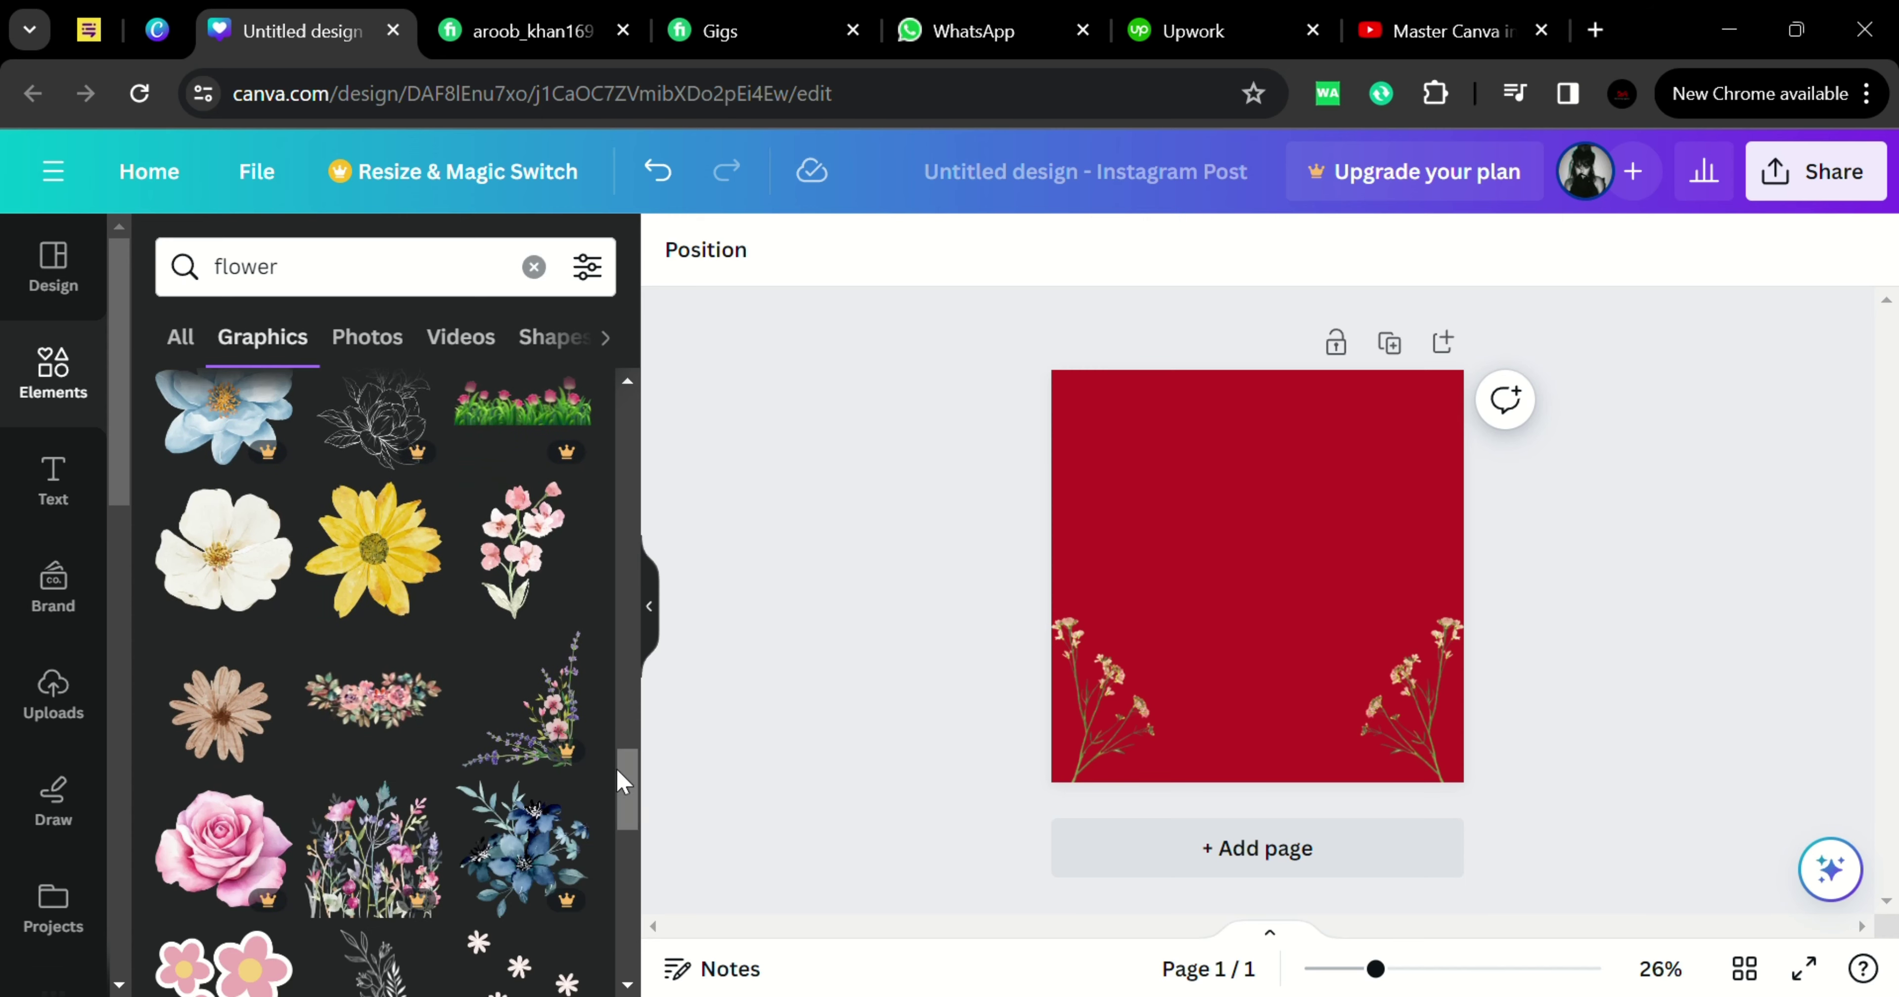
{"action": "left_click_drag", "start_coordinate": [616, 767], "coordinate": [602, 971]}
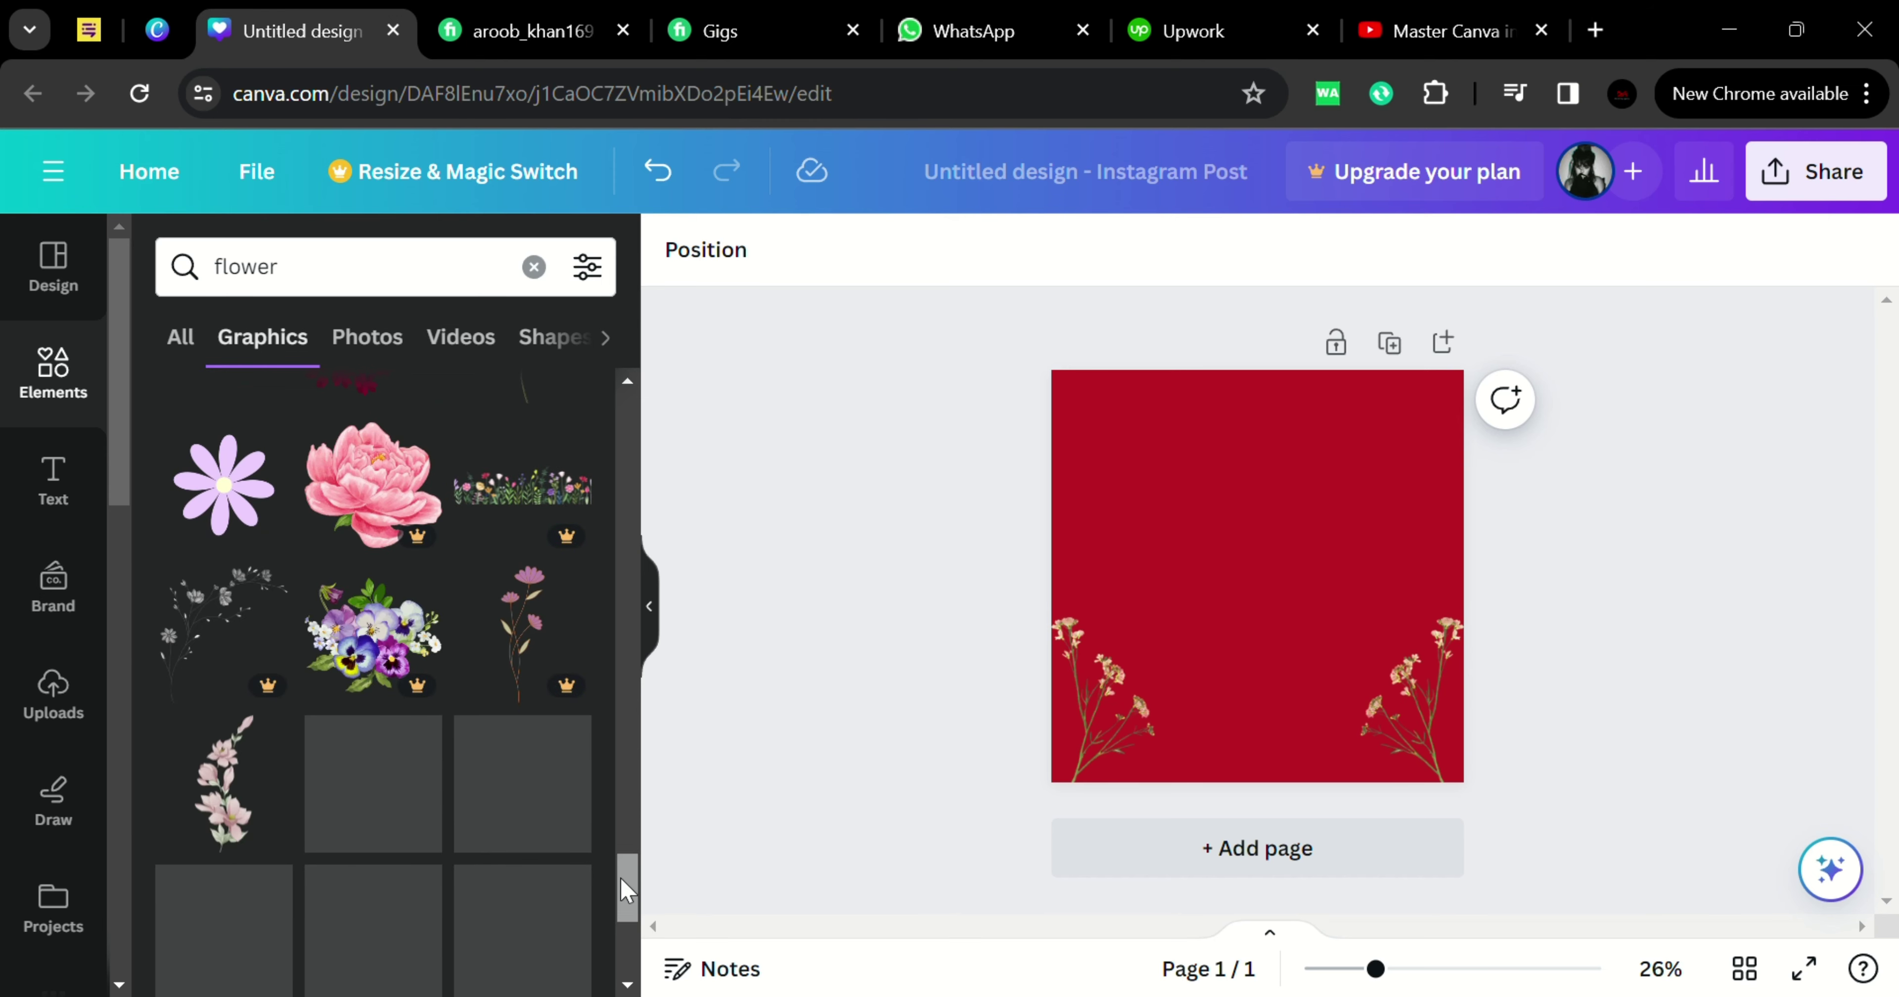
{"action": "left_click_drag", "start_coordinate": [619, 880], "coordinate": [617, 448]}
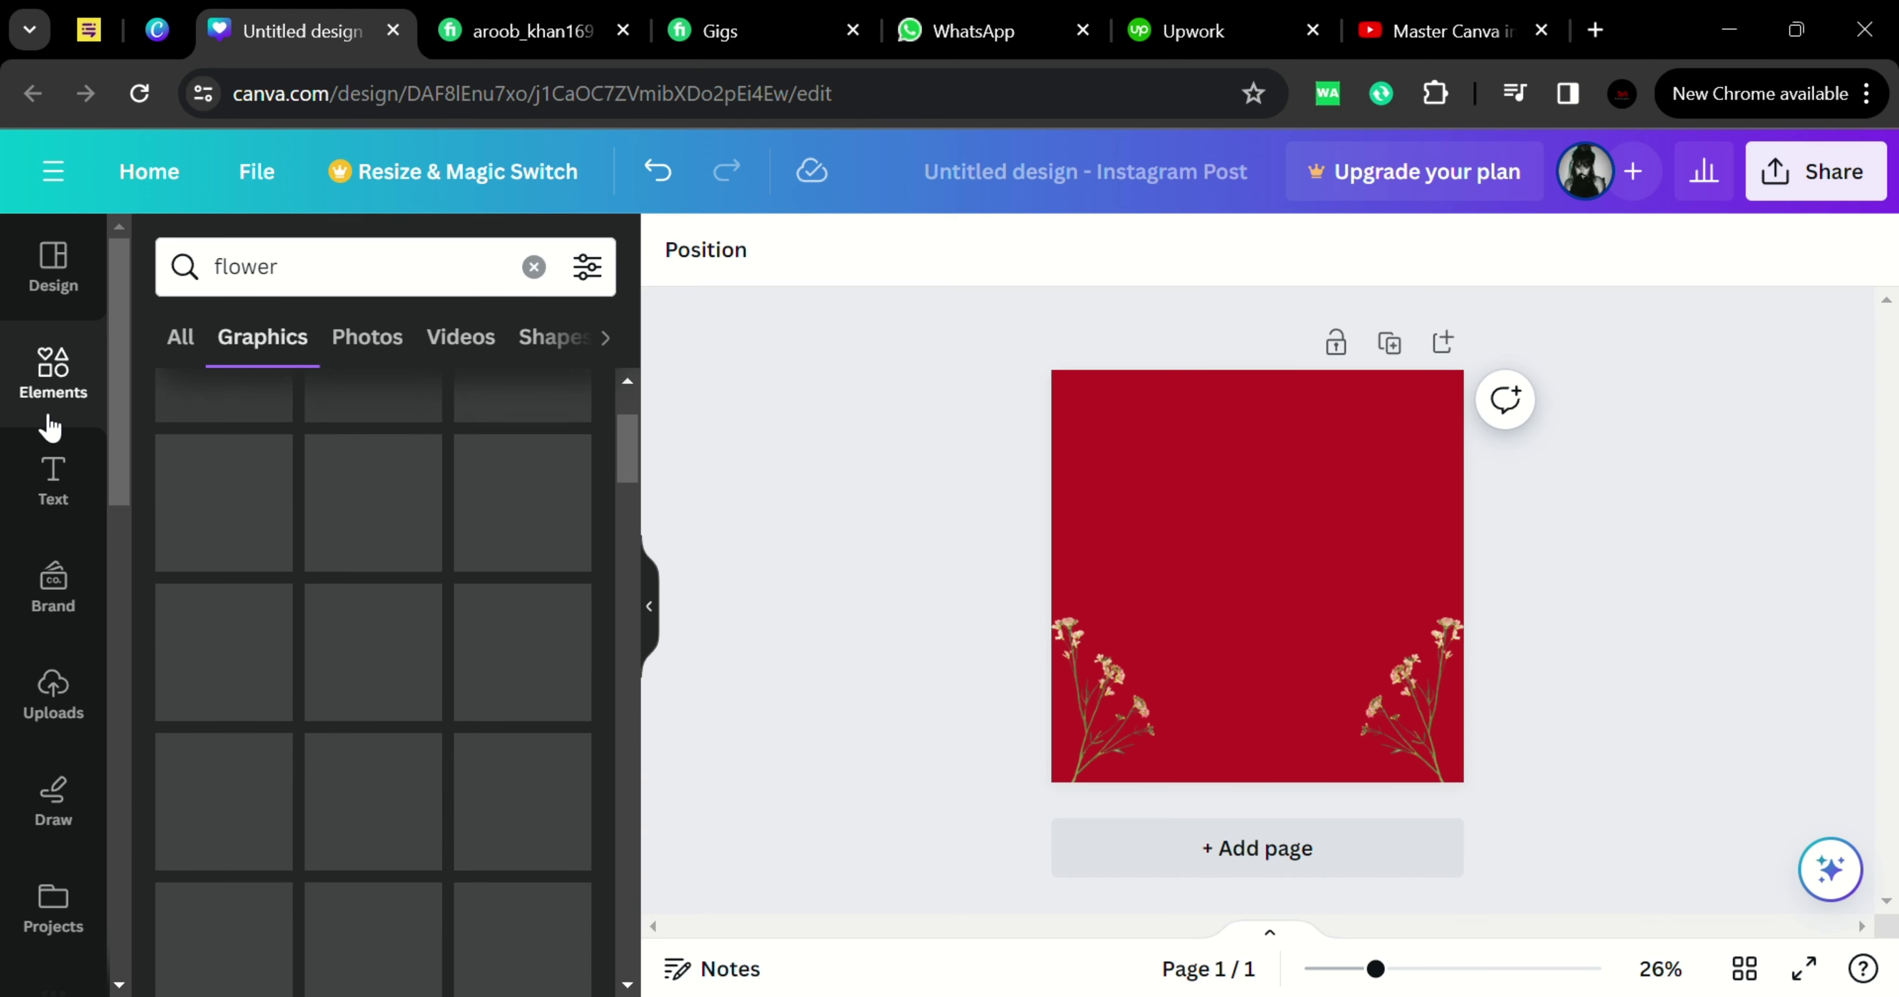
Add the pink neon "love you" font combination to the page and delete the word "you" from it
{"action": "left_click", "coordinate": [76, 492]}
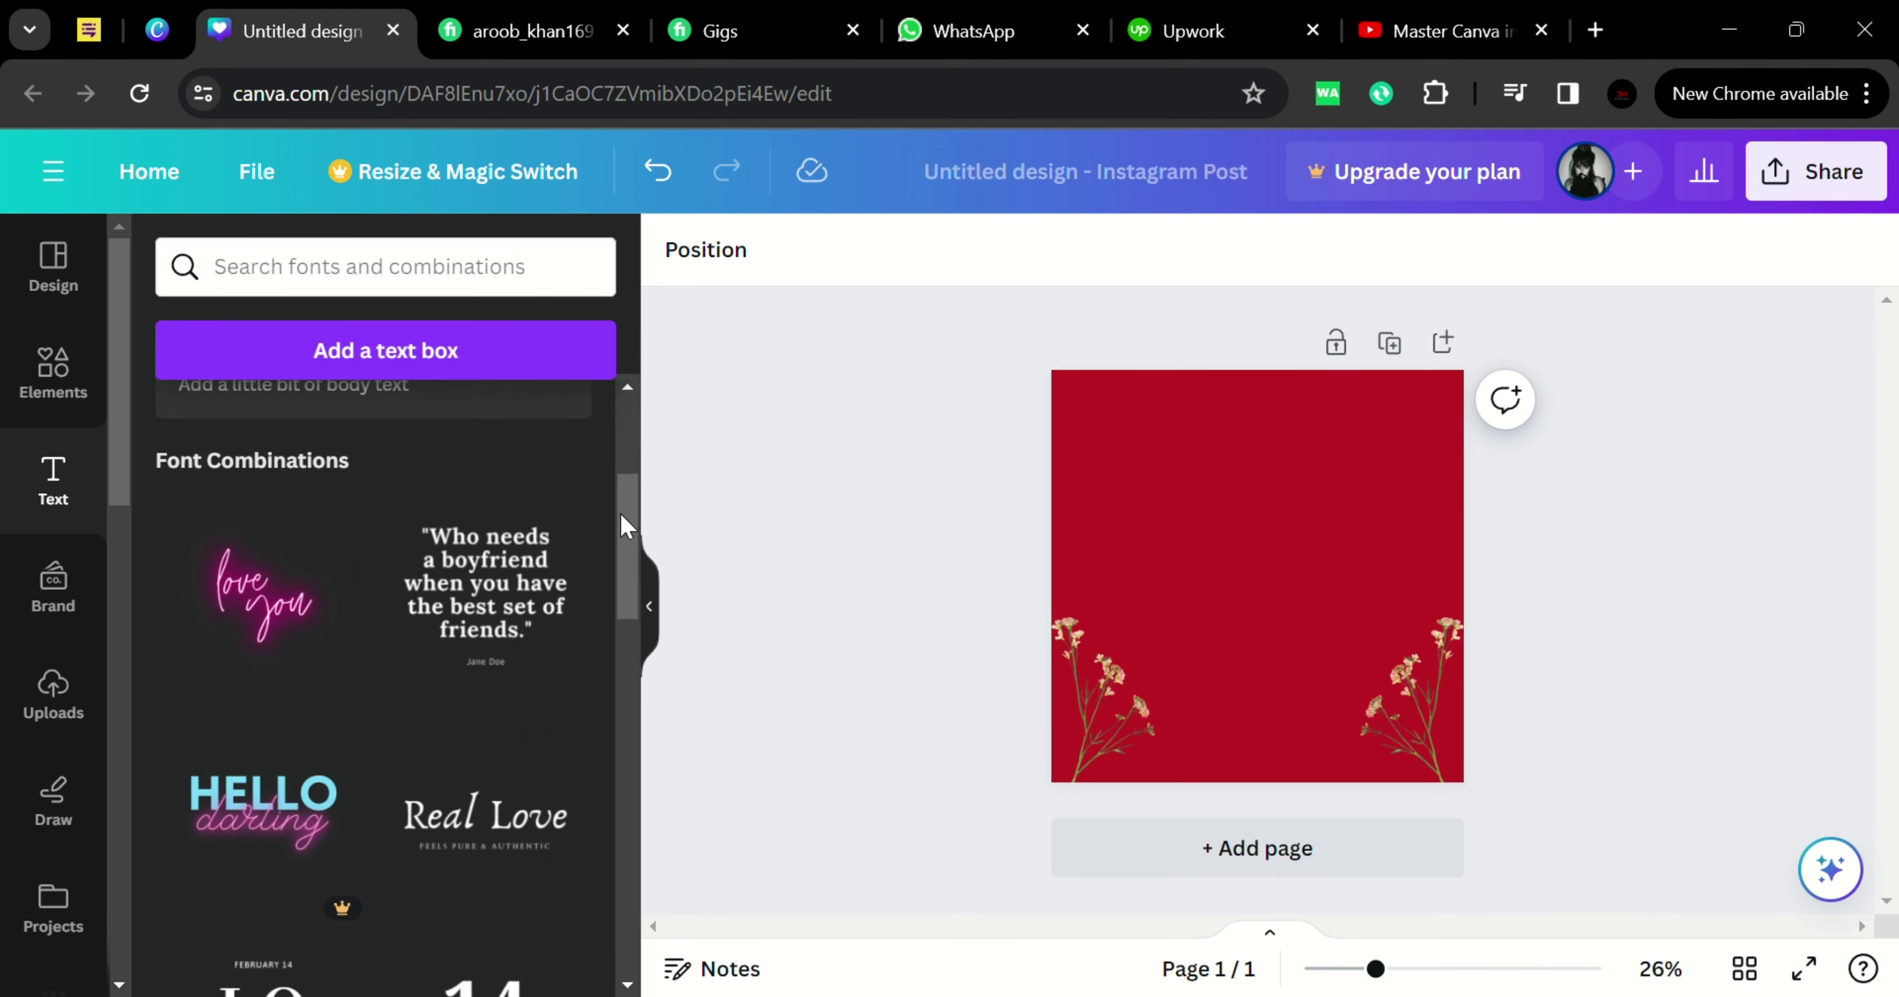
{"action": "left_click", "coordinate": [286, 599]}
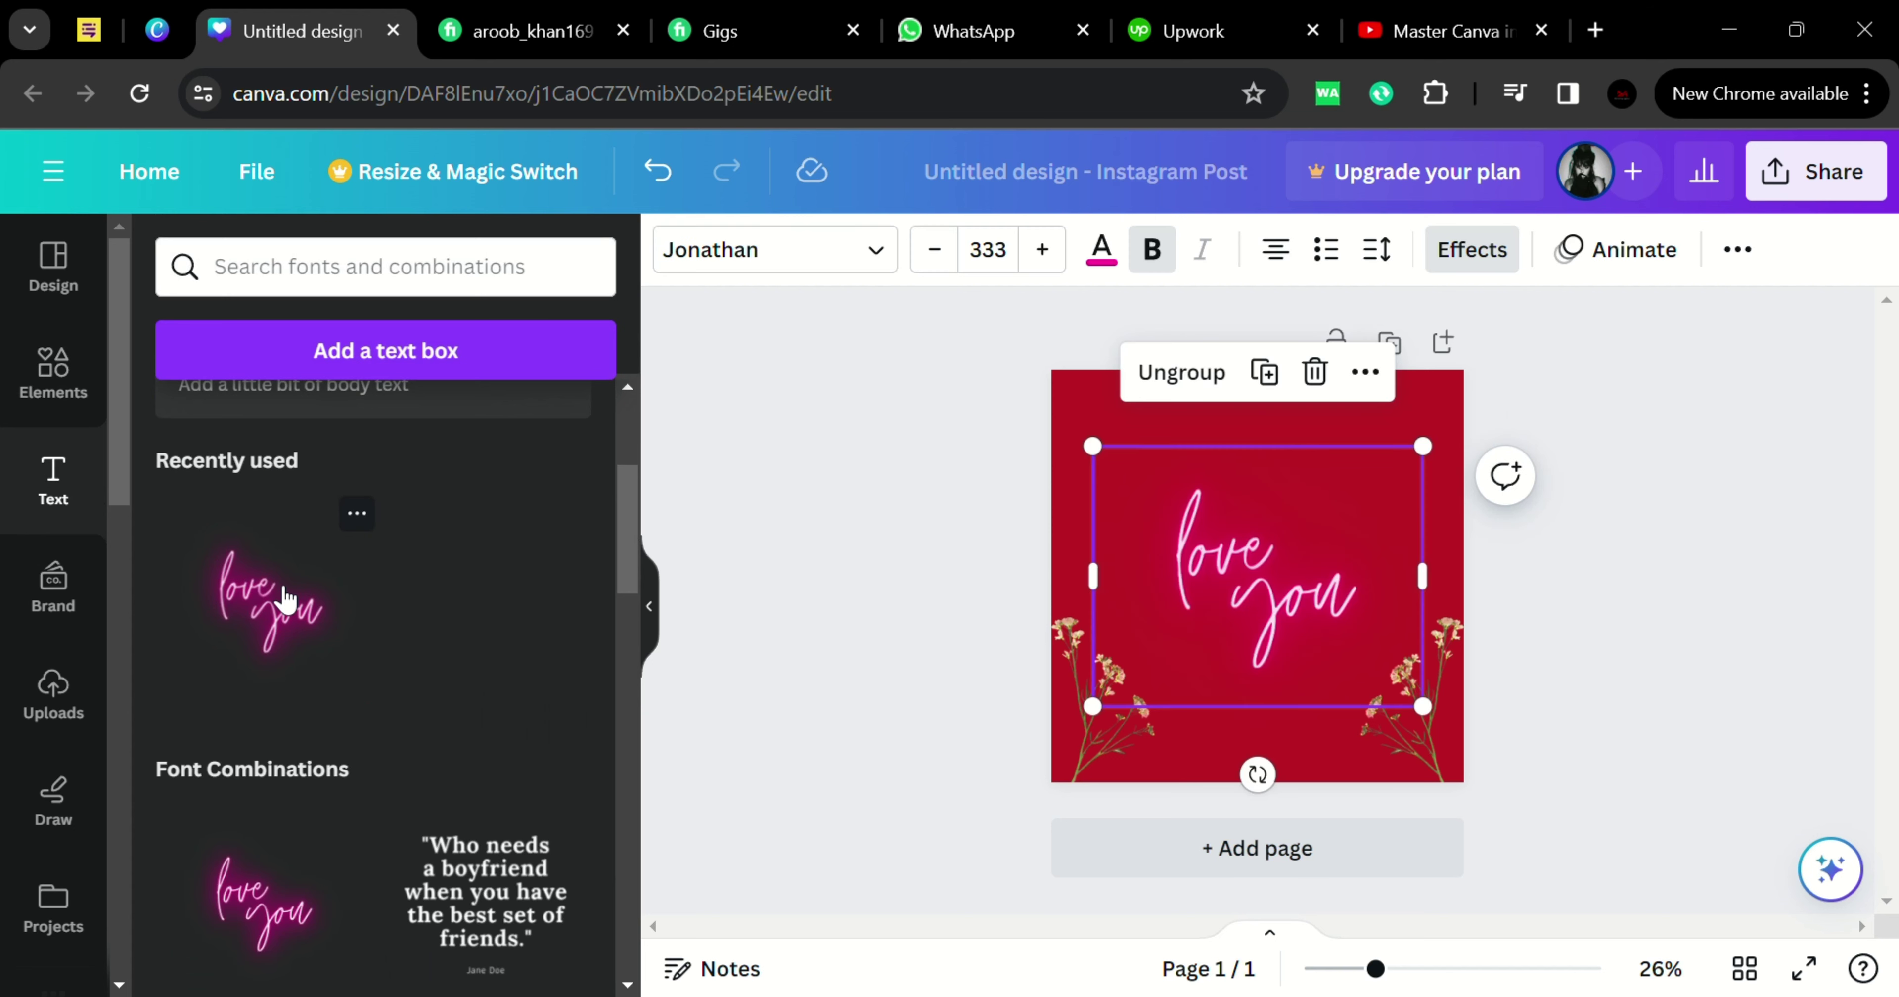
{"action": "left_click", "coordinate": [1324, 622]}
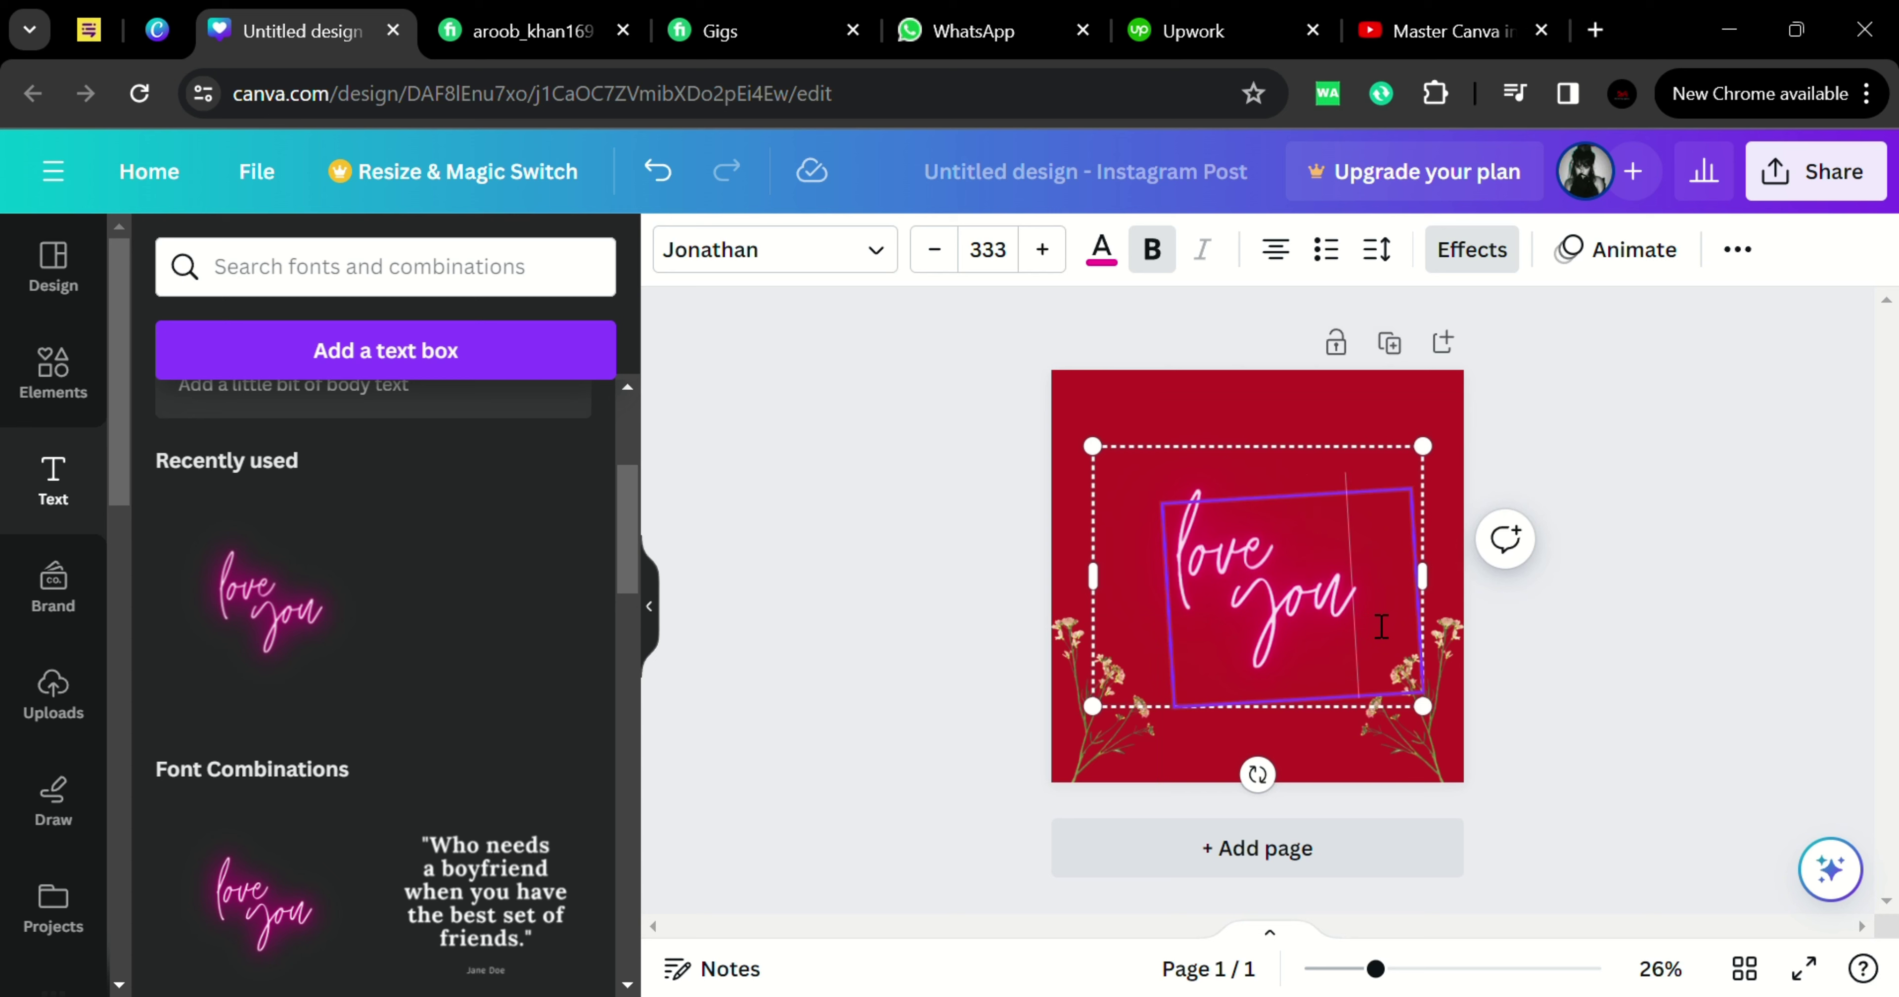
{"action": "key", "text": "BackSpace"}
{"action": "key", "text": "BackSpace"}
{"action": "key", "text": "BackSpace"}
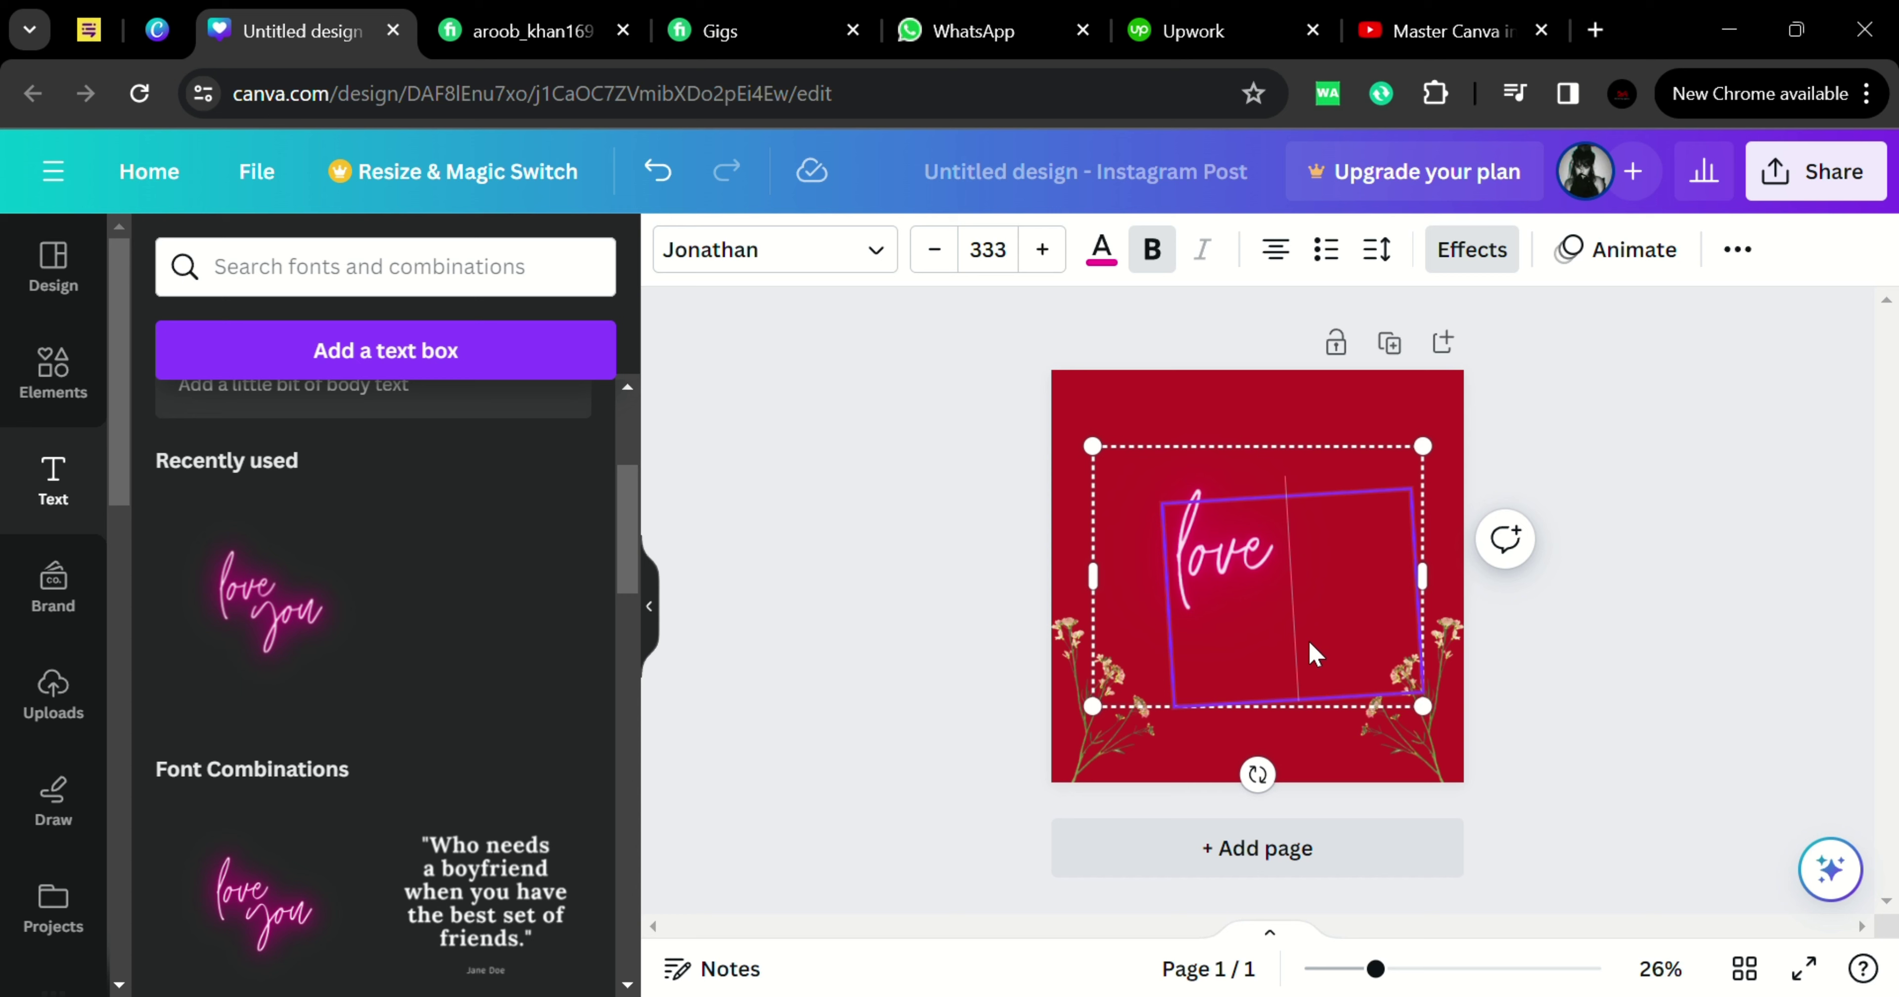
Try "day" as the second word of the neon text and remove it again
{"action": "type", "text": "d"}
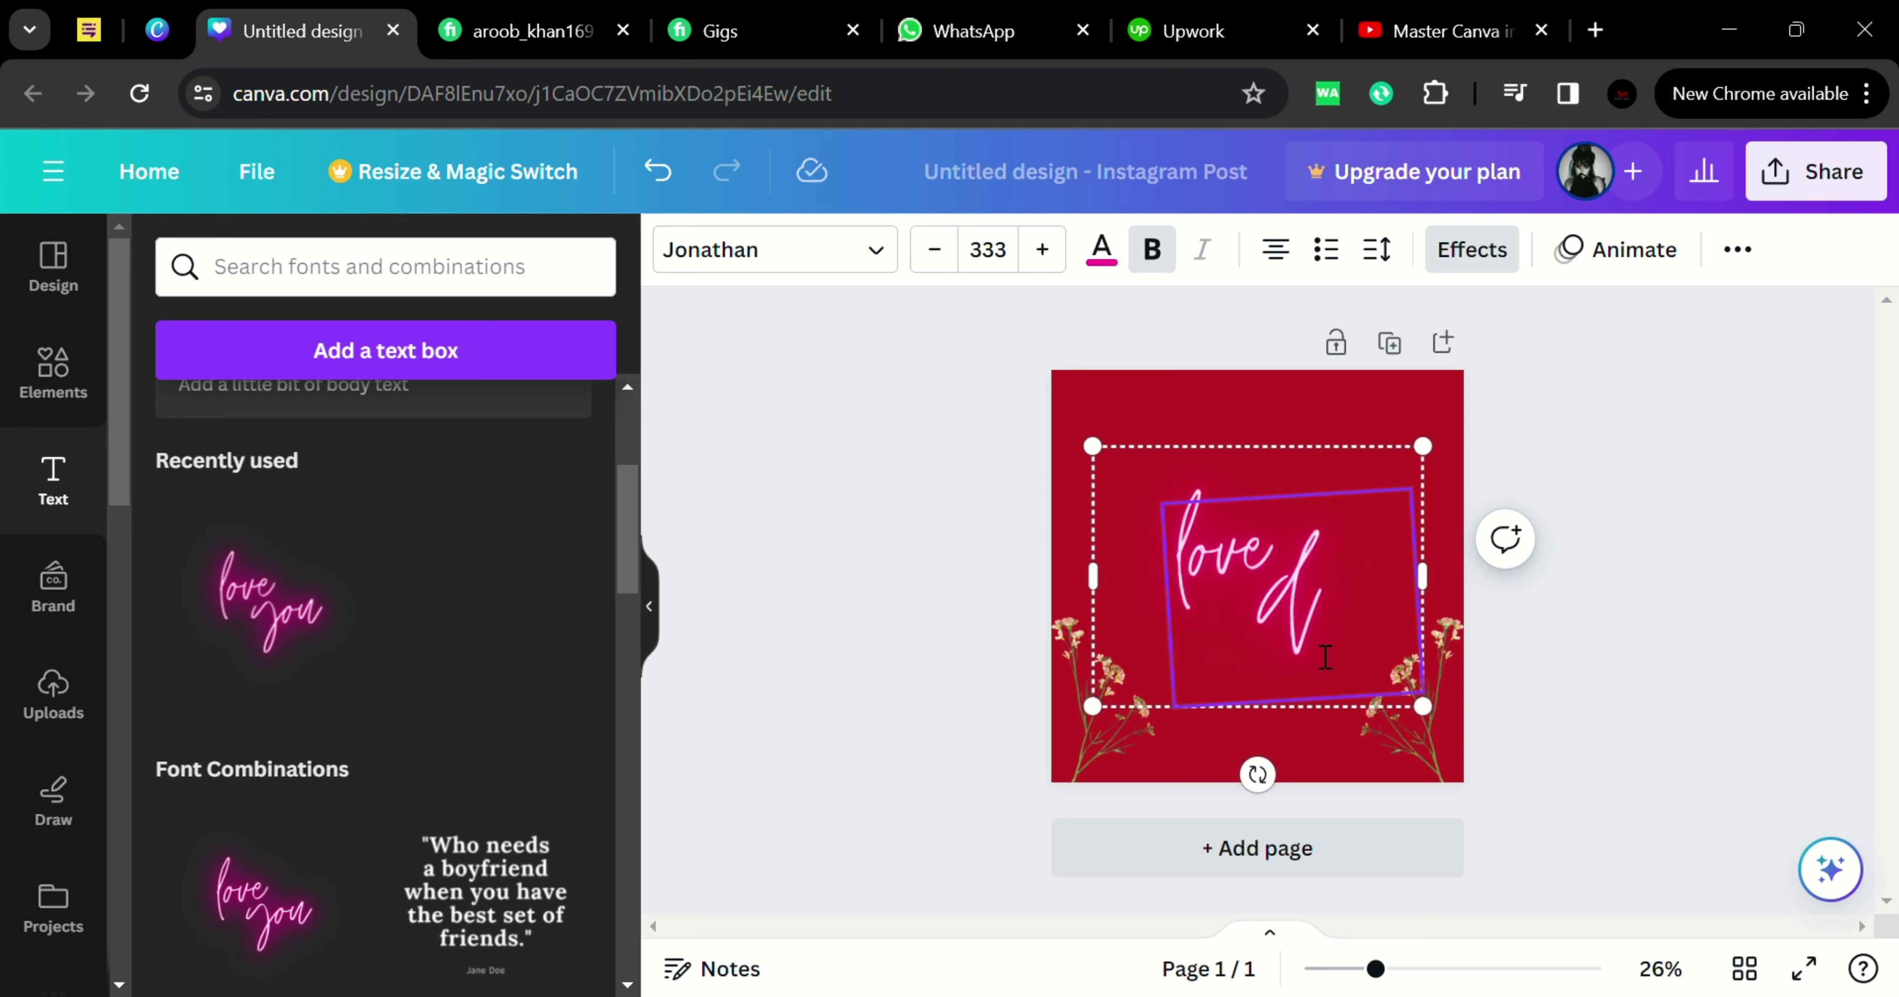
{"action": "type", "text": "ay"}
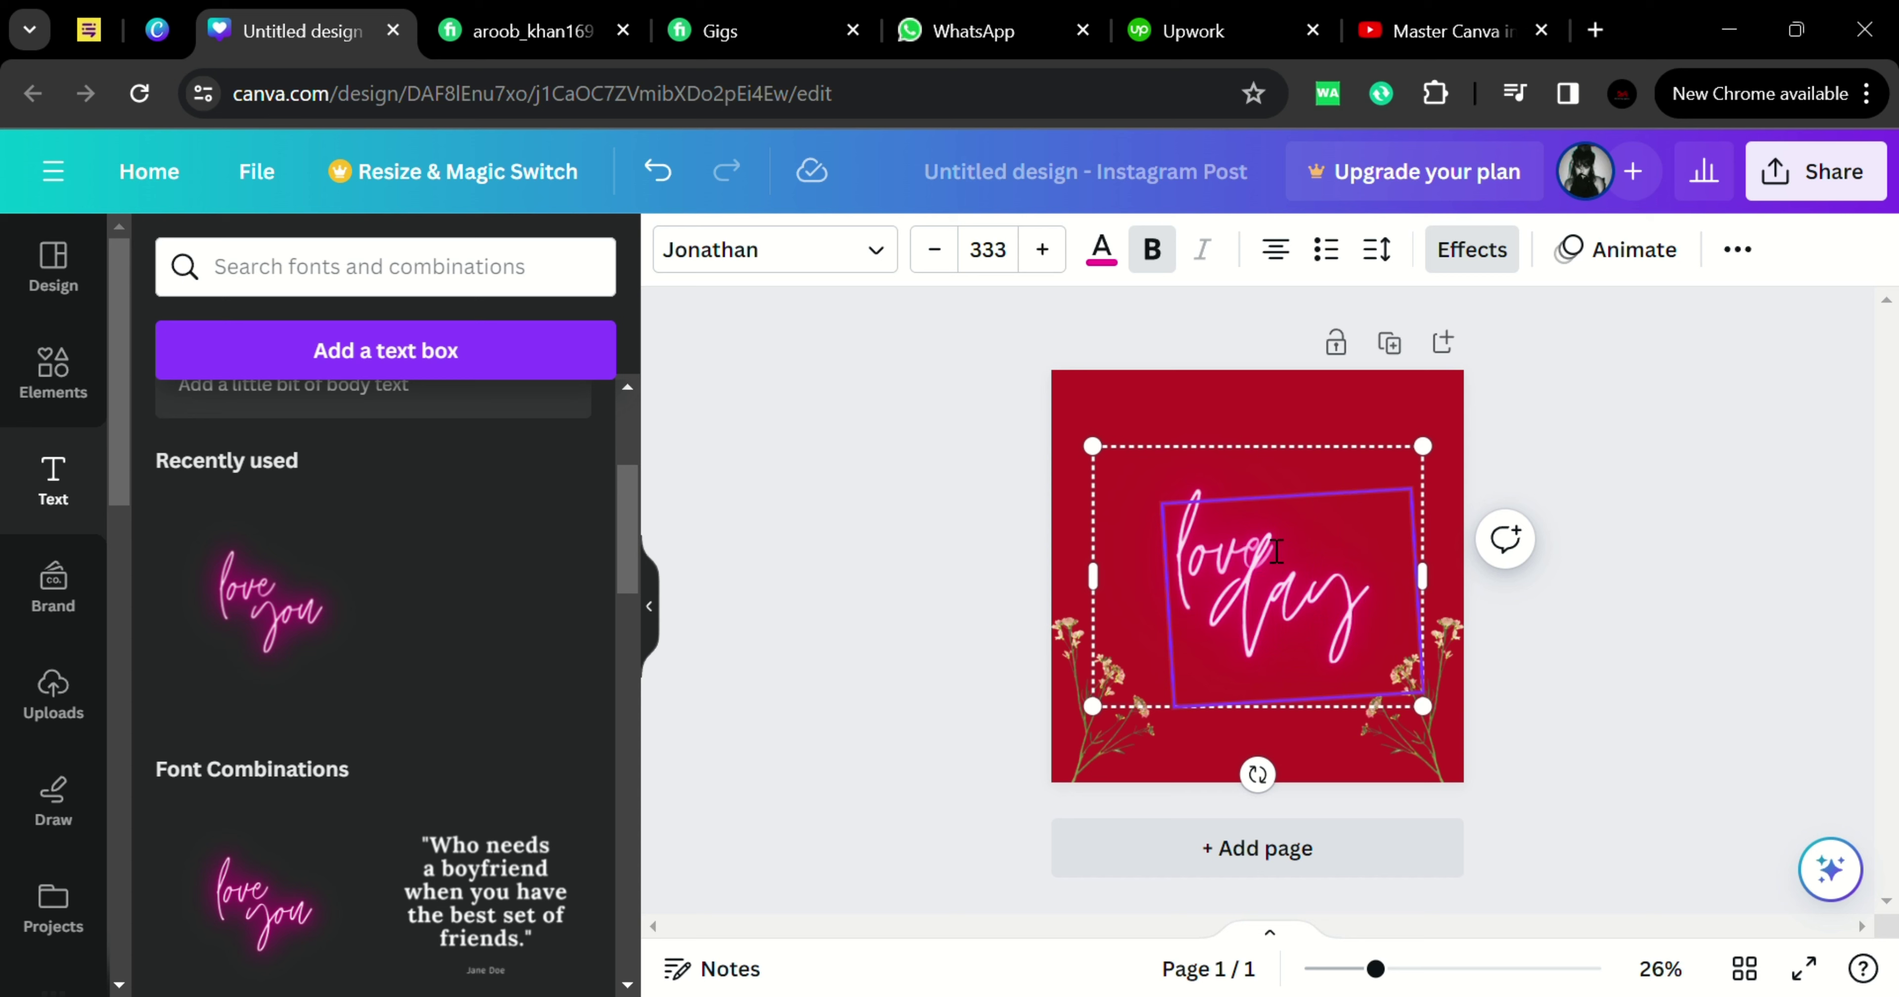
{"action": "key", "text": "BackSpace"}
{"action": "left_click", "coordinate": [1369, 627]}
{"action": "key", "text": "BackSpace"}
{"action": "key", "text": "BackSpace"}
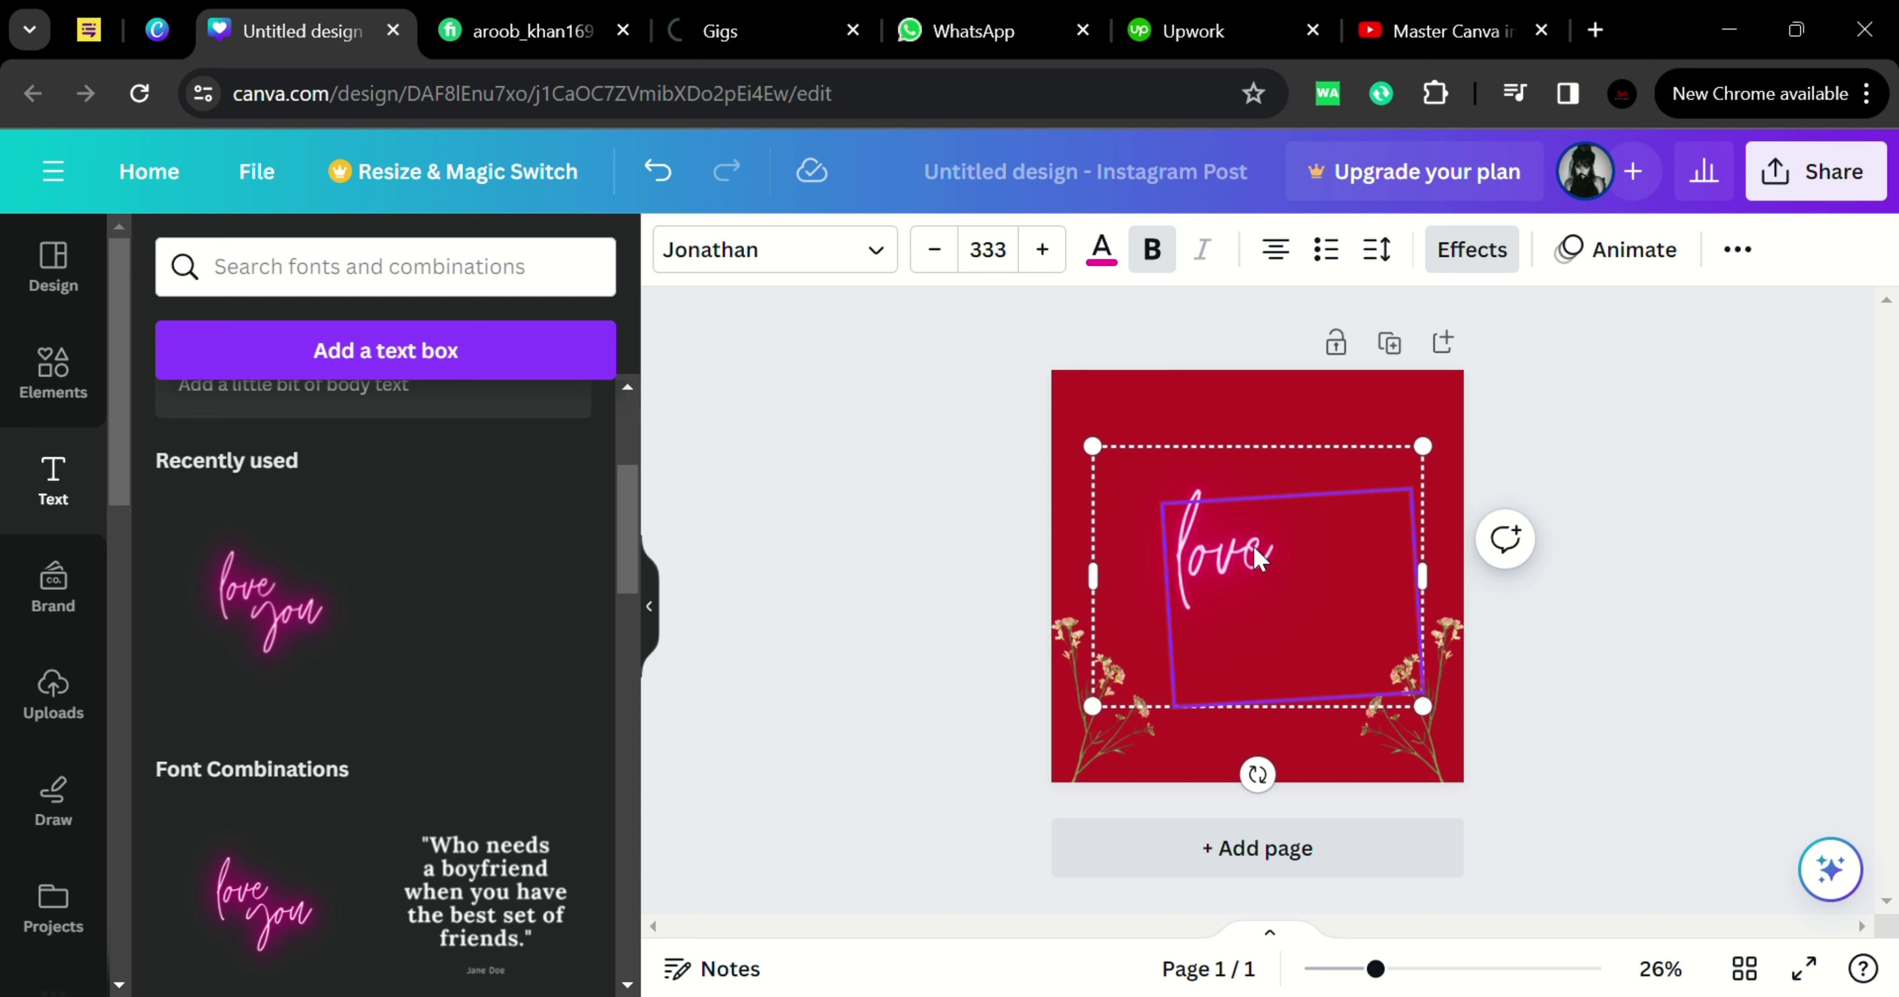
Delete the word "love" from the neon text group, leaving only the empty second text box
{"action": "left_click", "coordinate": [978, 565]}
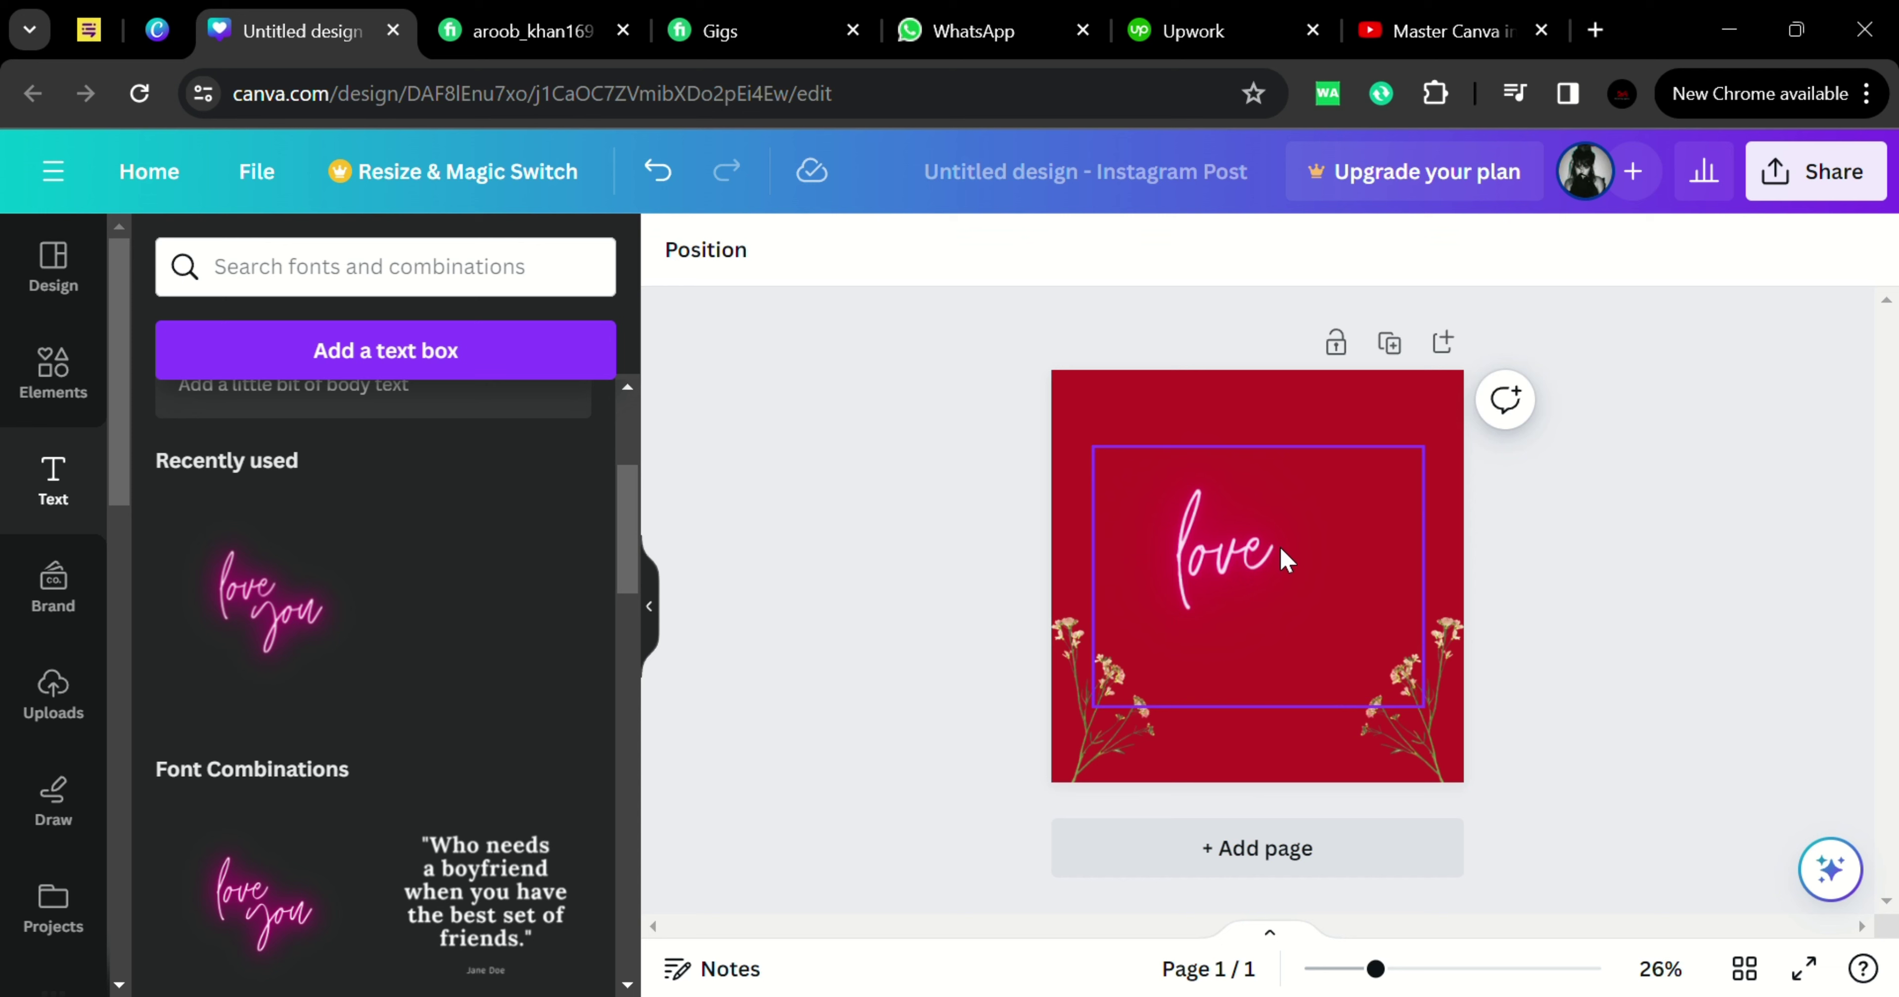
{"action": "left_click", "coordinate": [1279, 545]}
{"action": "left_click", "coordinate": [1277, 544]}
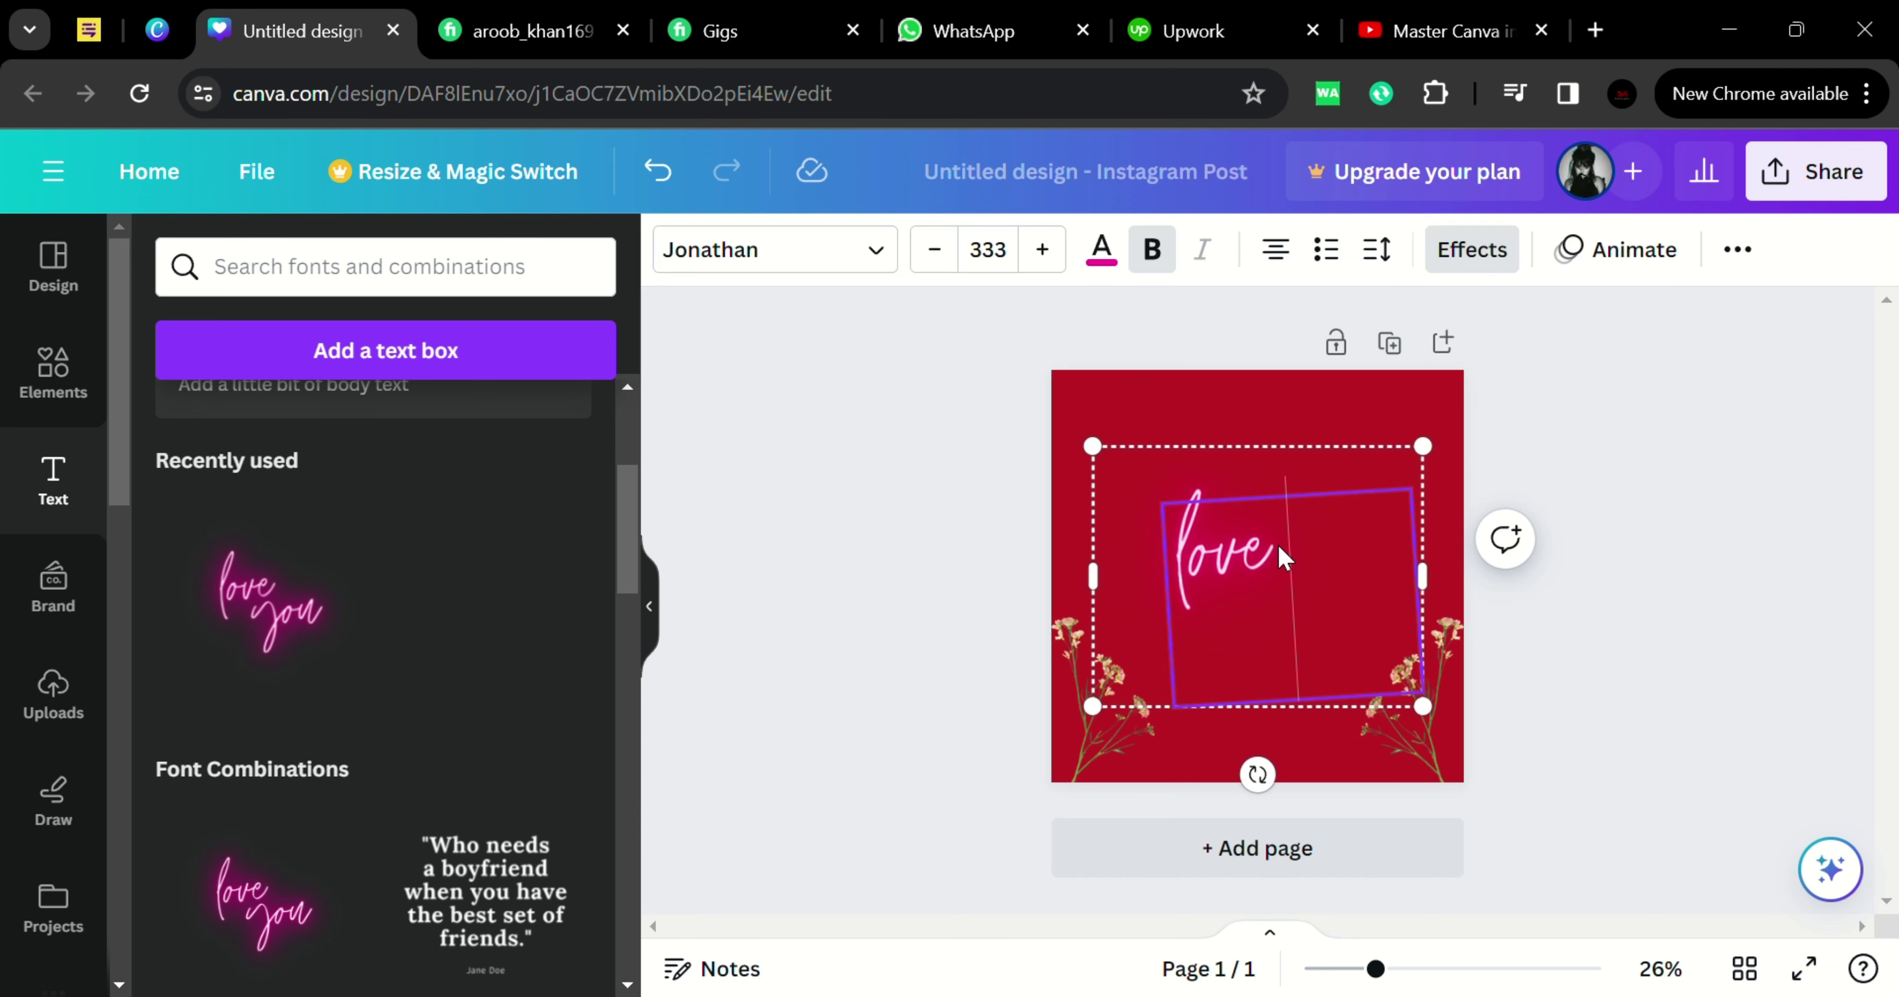
{"action": "left_click", "coordinate": [1194, 470]}
{"action": "key", "text": "ctrl+z"}
{"action": "key", "text": "ctrl+y"}
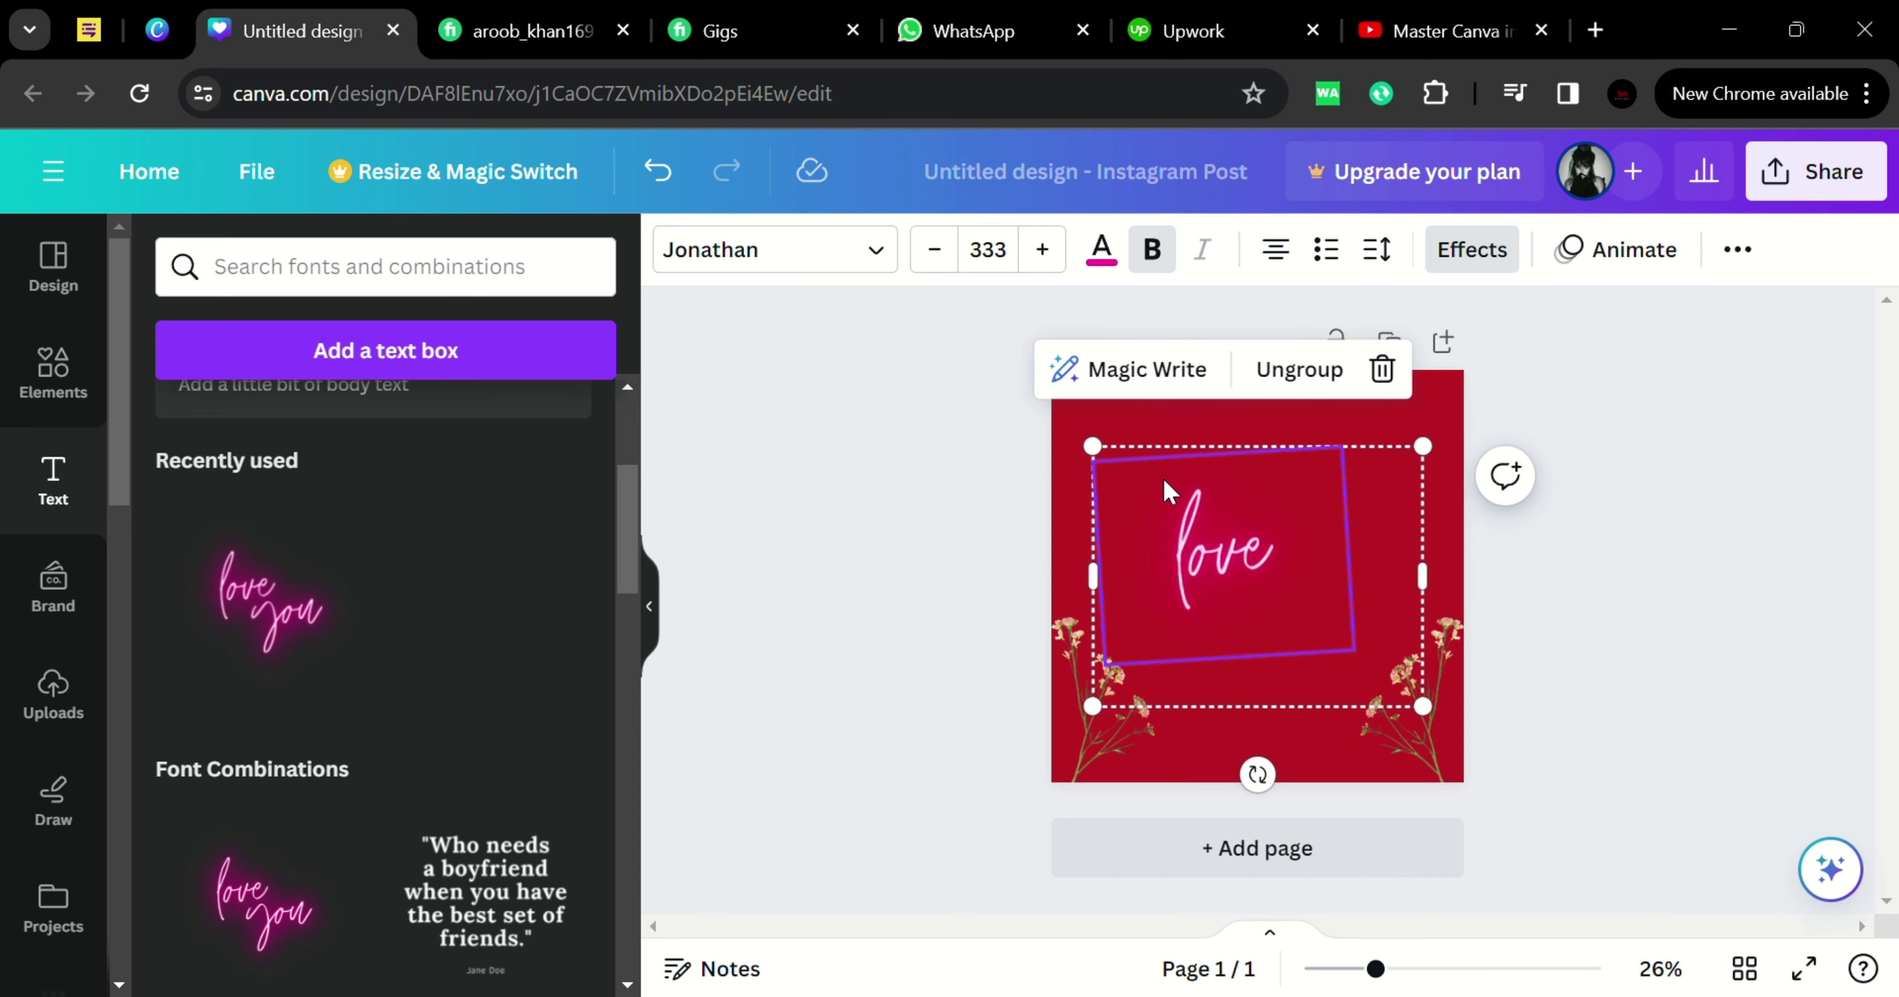
{"action": "key", "text": "ctrl+z"}
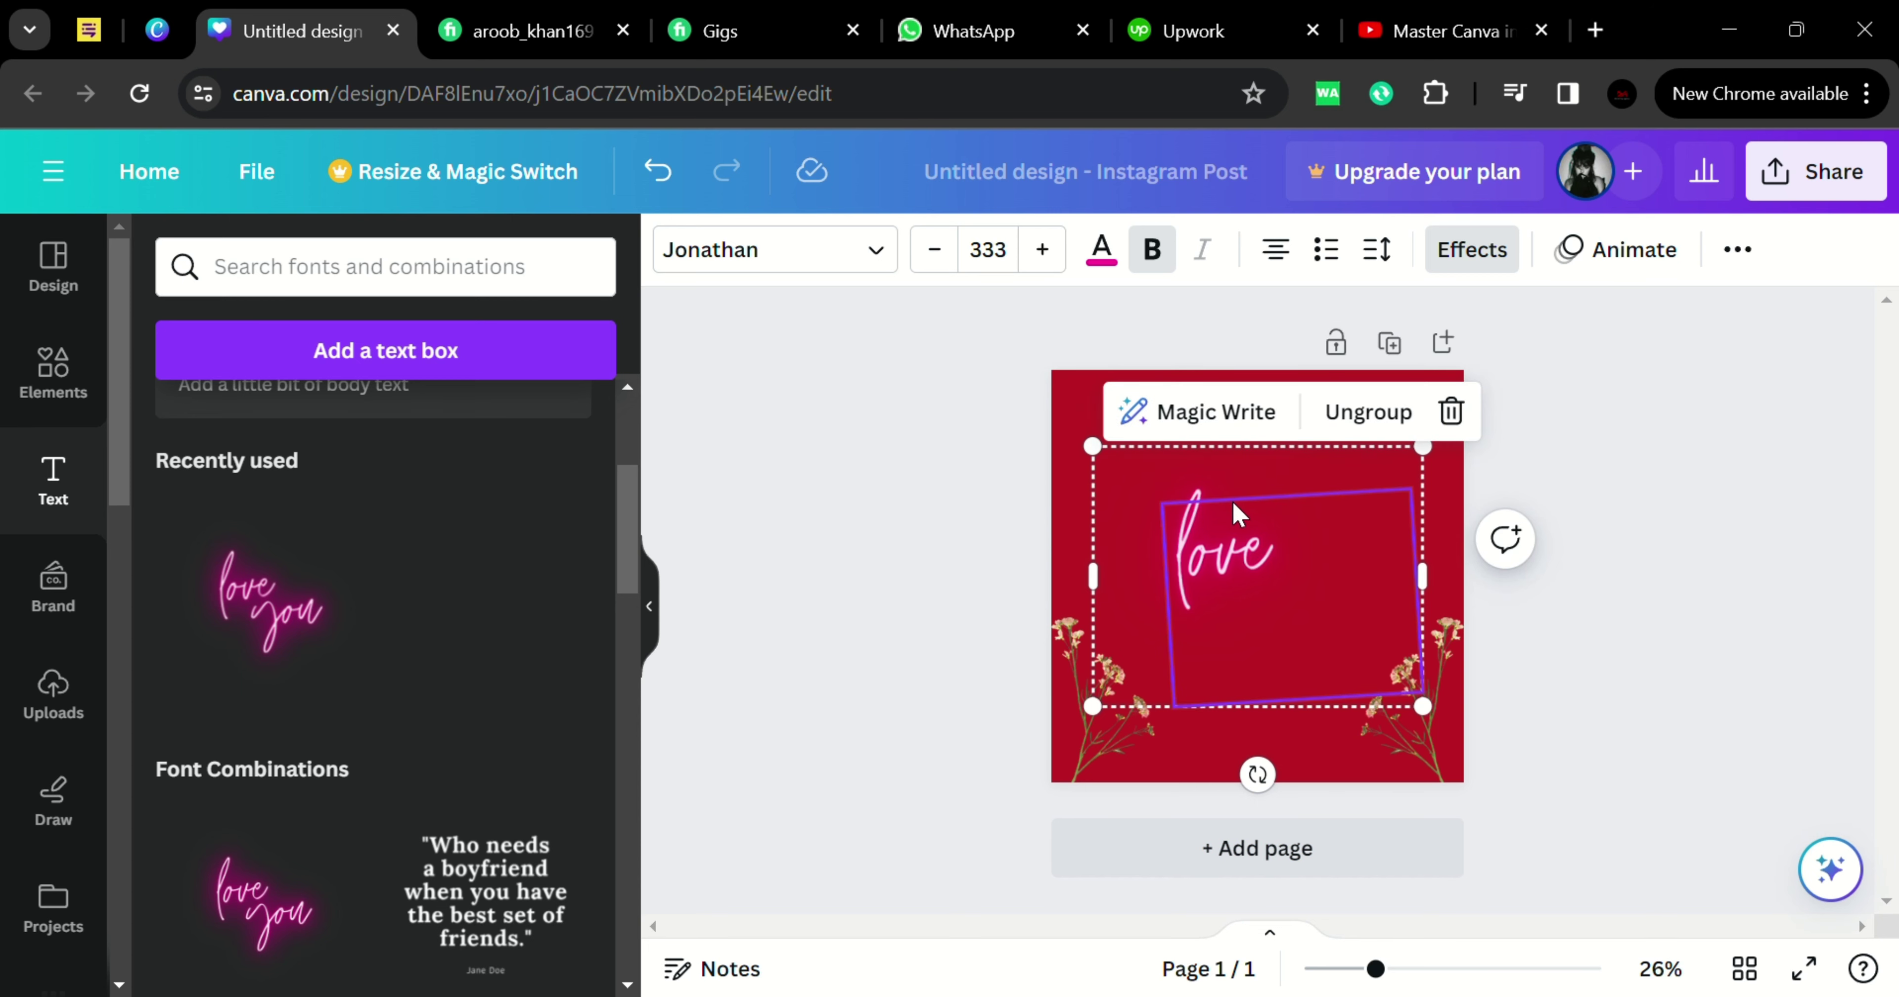
{"action": "left_click", "coordinate": [1160, 457]}
{"action": "key", "text": "Delete"}
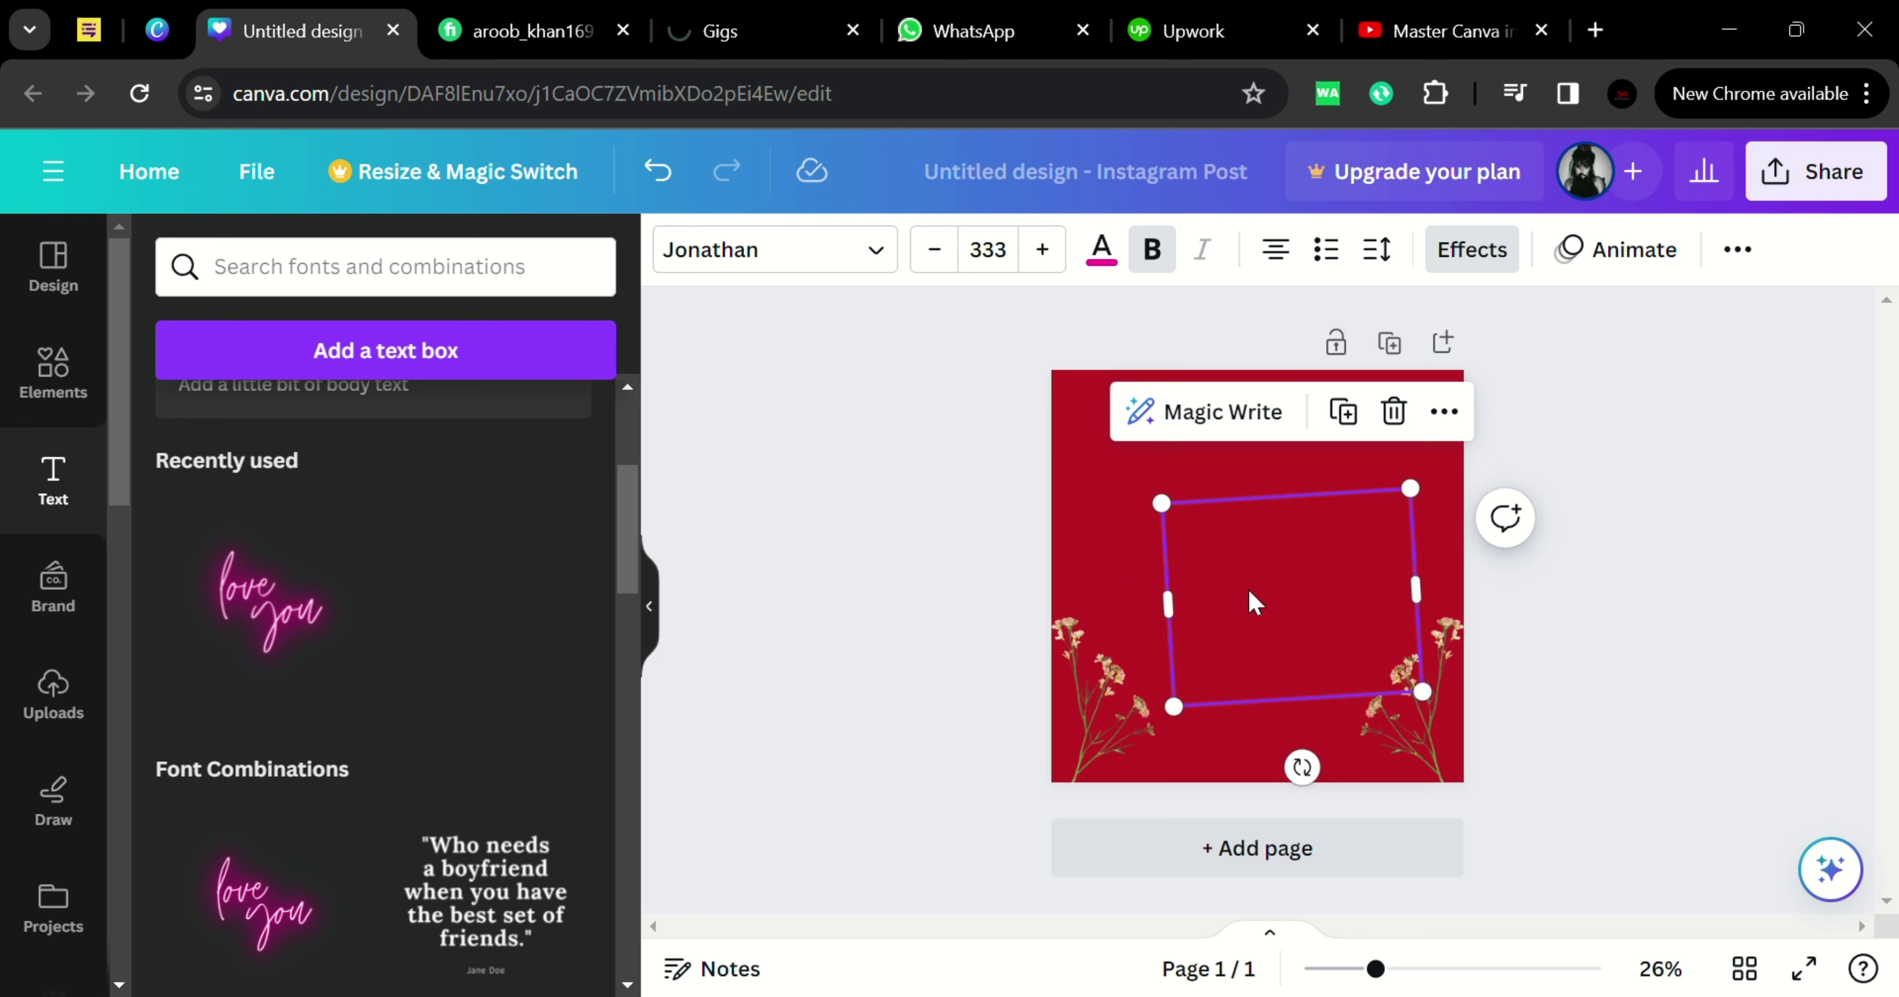
Enter "happy" in the empty neon text box and shrink the text to size 92.7
{"action": "left_click", "coordinate": [1301, 594]}
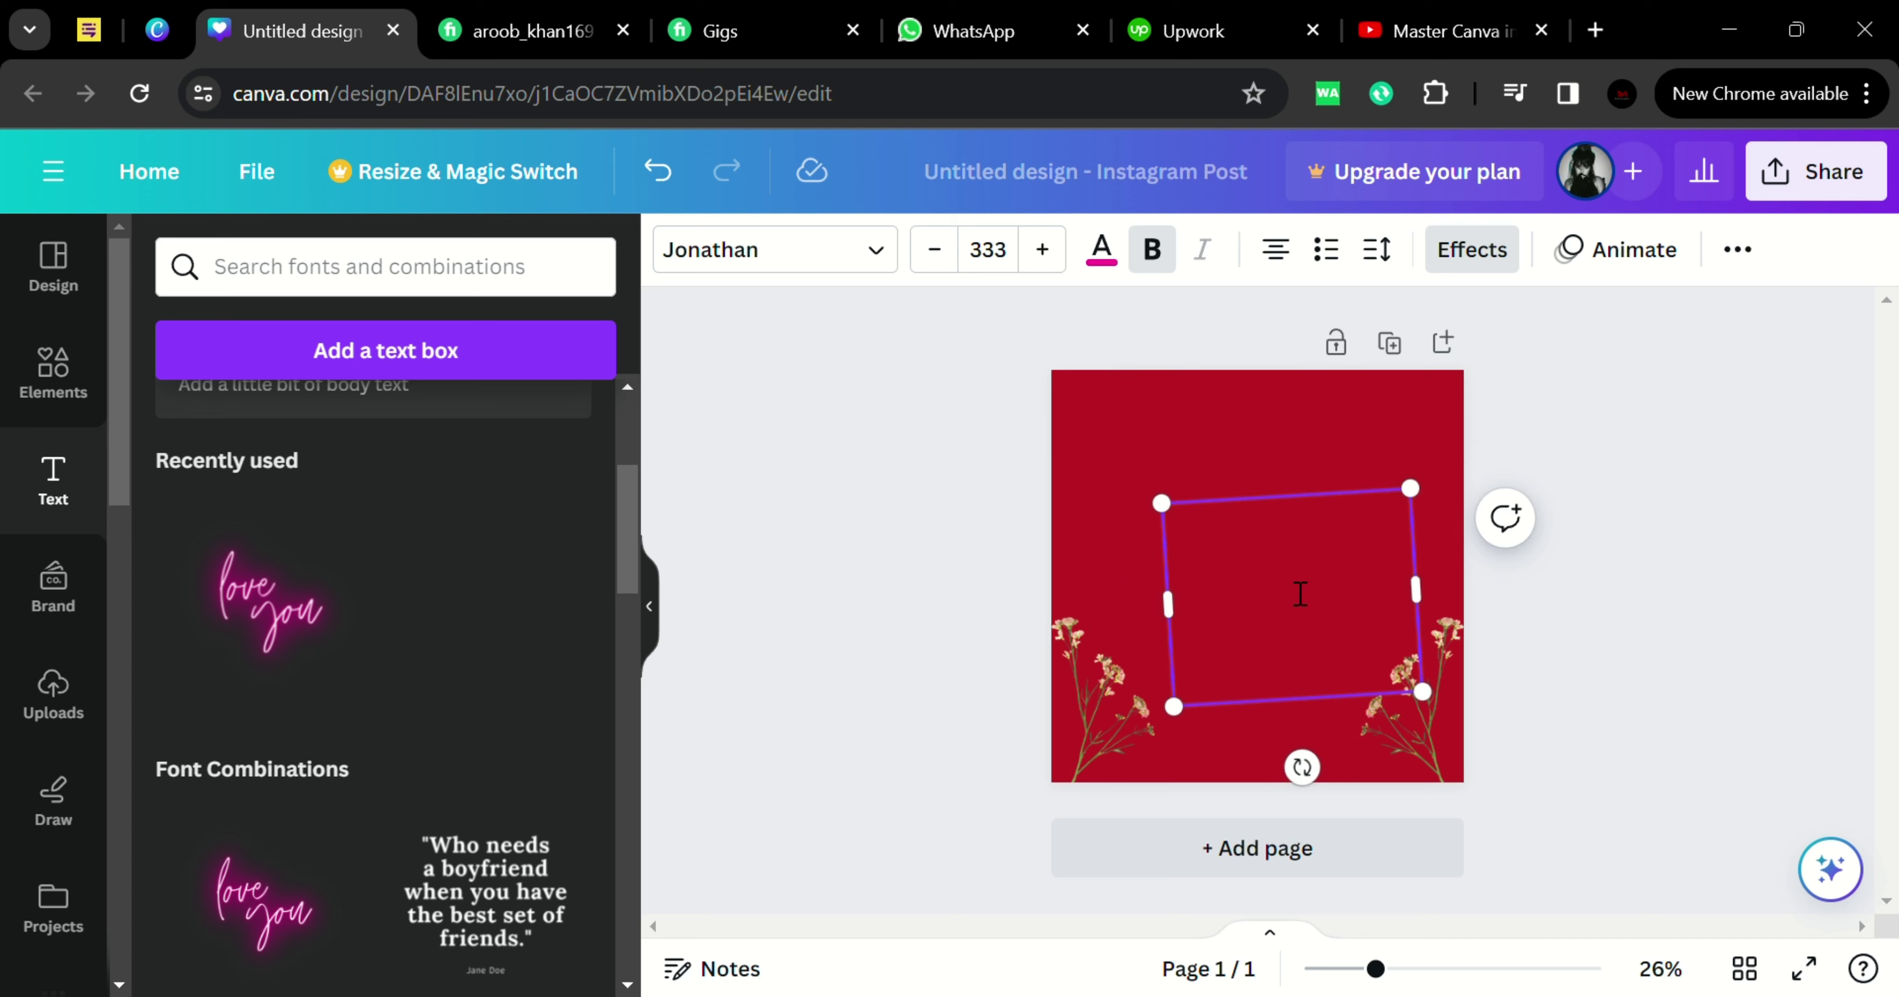
{"action": "type", "text": "happy"}
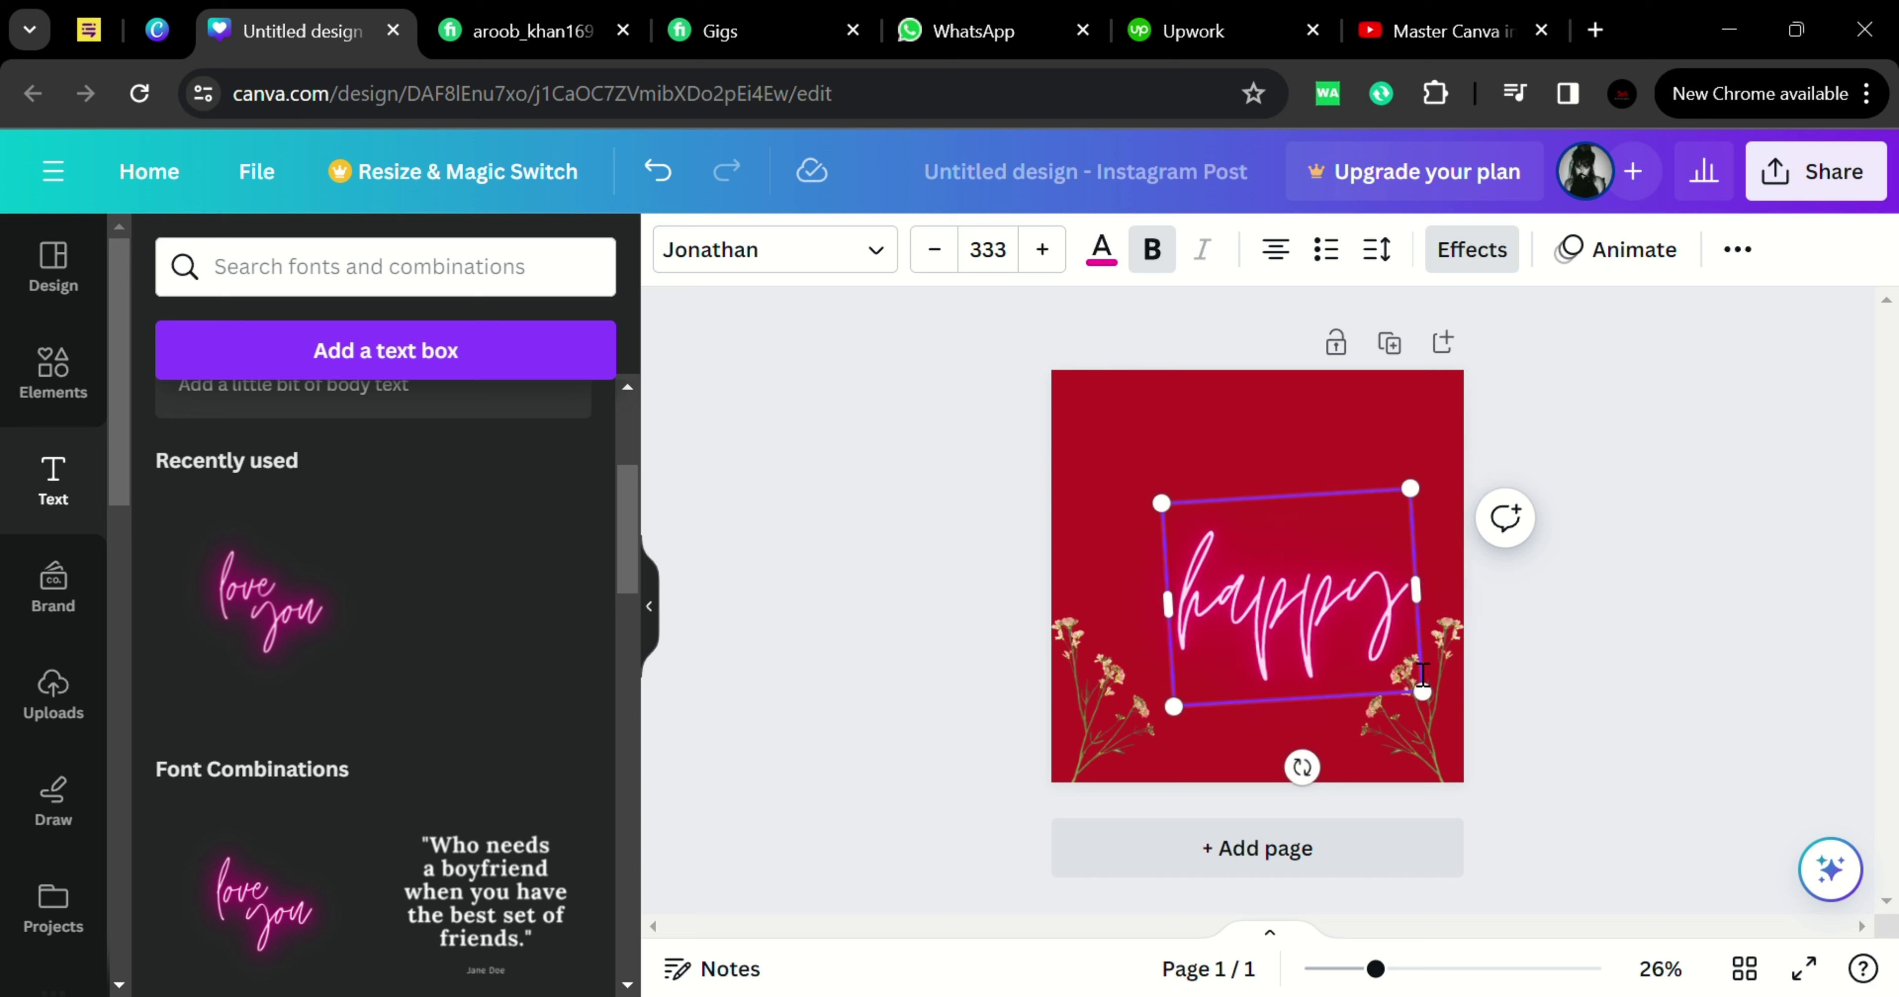
{"action": "left_click_drag", "start_coordinate": [1435, 718], "coordinate": [1264, 567]}
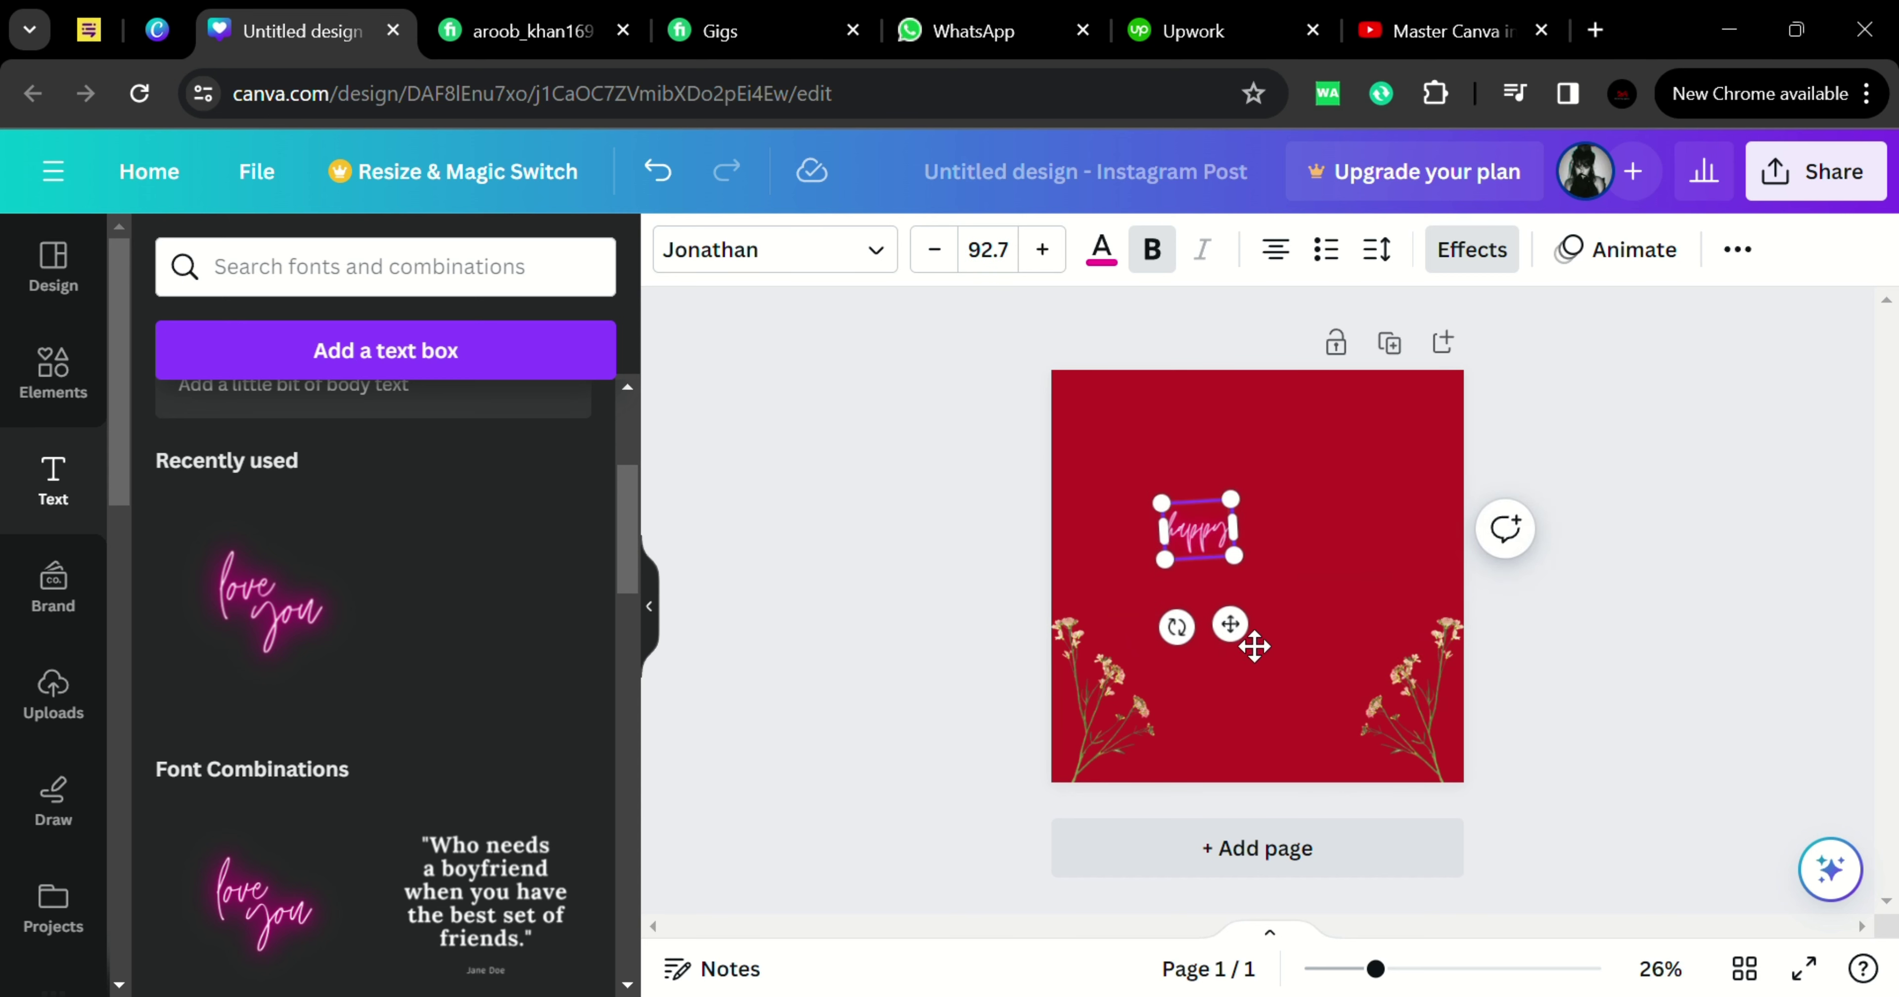
{"action": "left_click", "coordinate": [1357, 616]}
Duplicate the neon "happy" text below the original, change the copy to "Valentine" and widen its box to fit one line
{"action": "left_click", "coordinate": [1200, 530]}
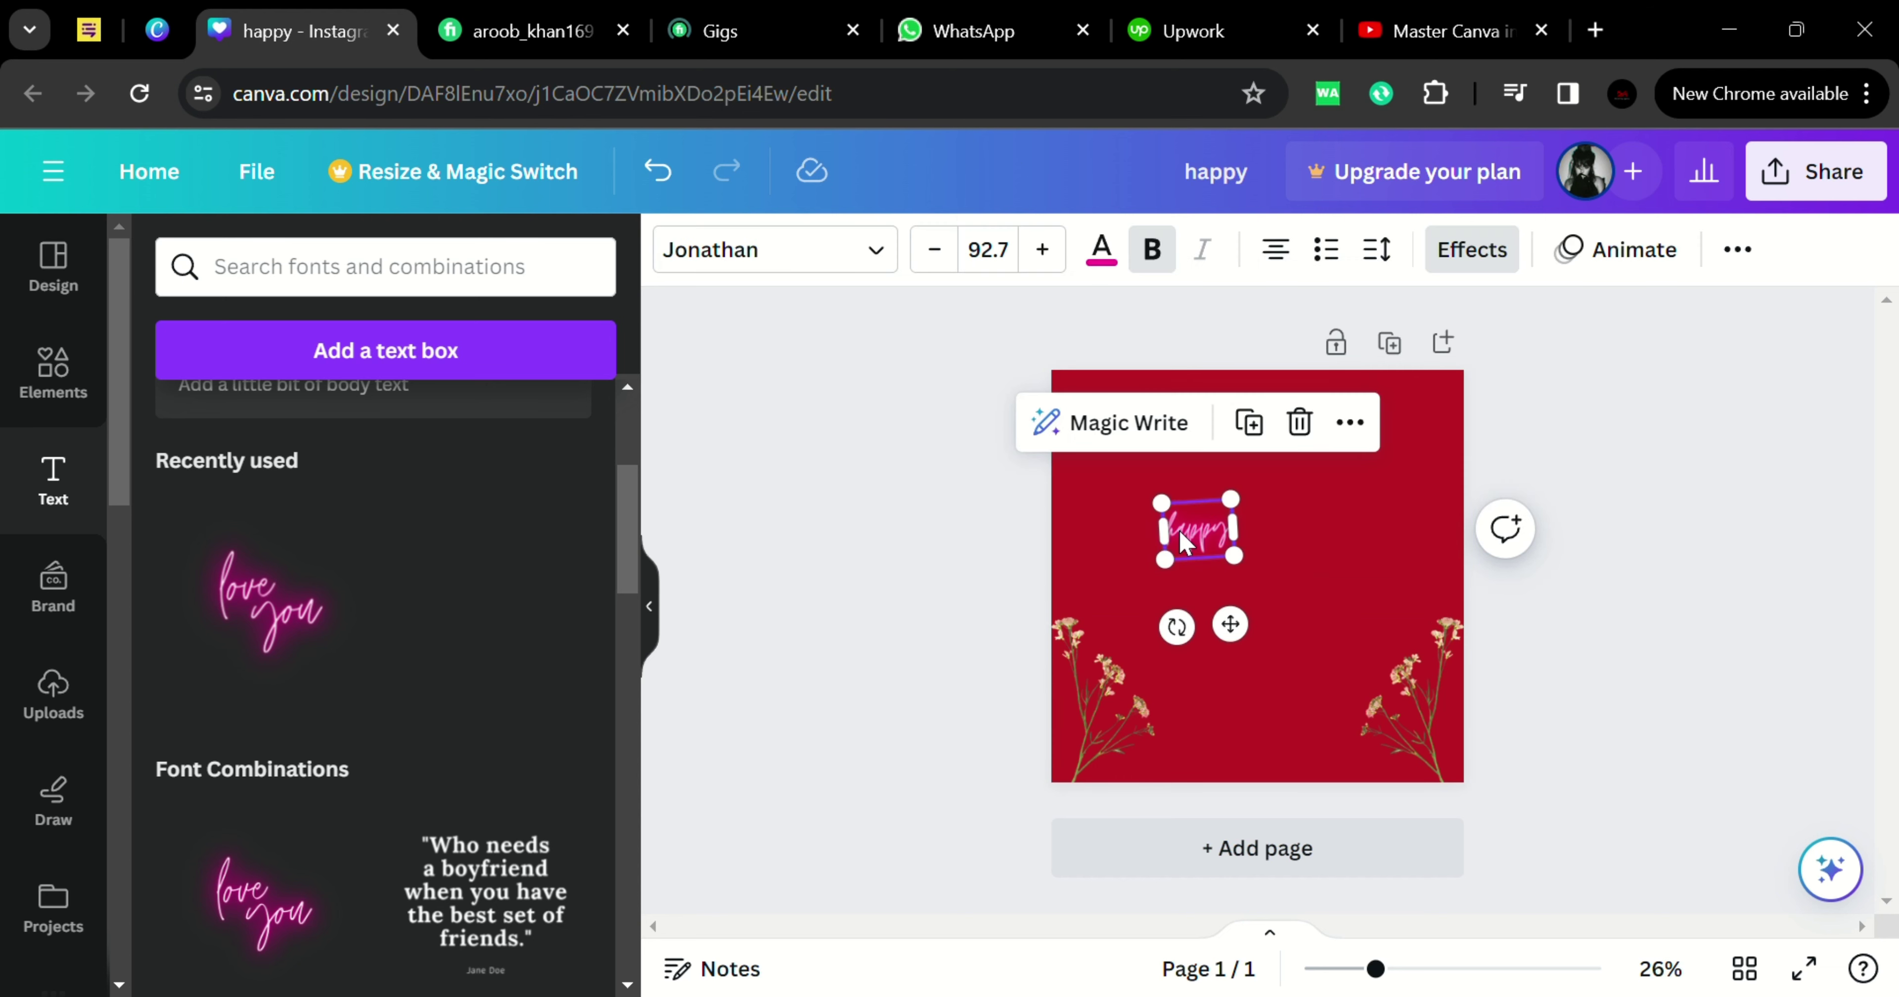
{"action": "left_click", "coordinate": [1262, 426]}
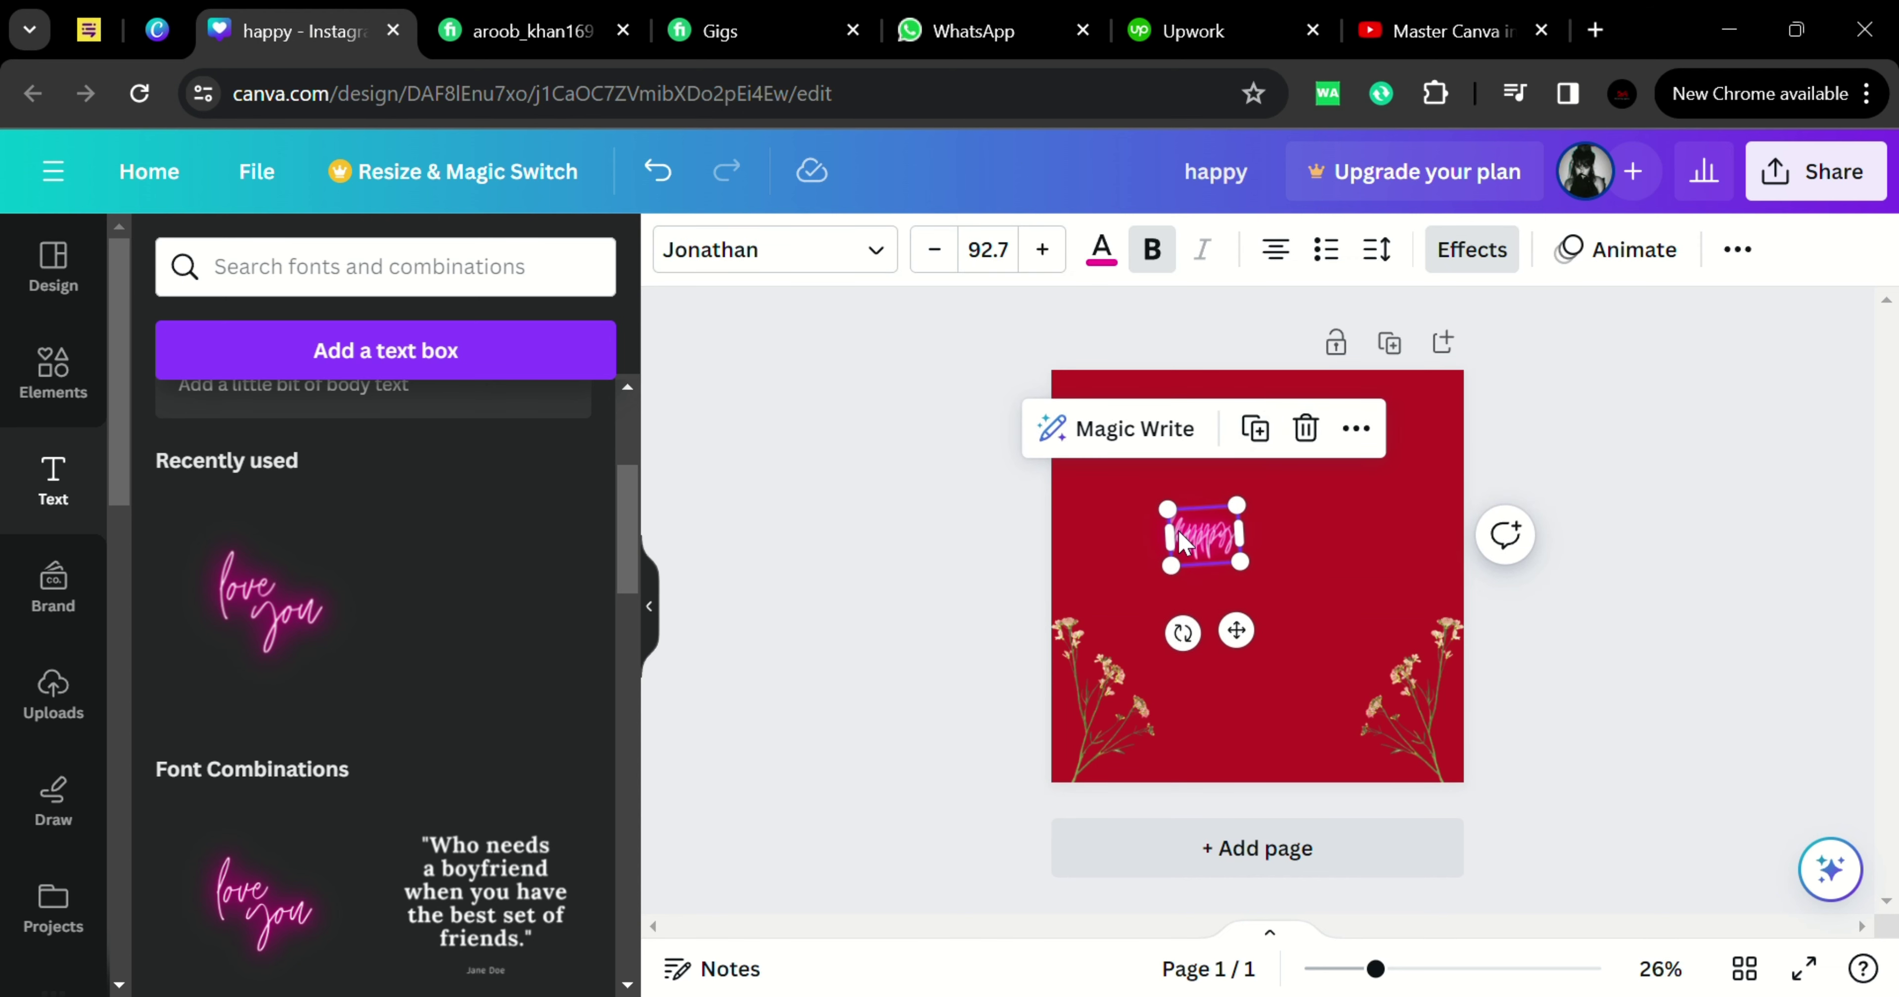
{"action": "left_click_drag", "start_coordinate": [1202, 516], "coordinate": [1281, 646]}
{"action": "double_click", "coordinate": [1316, 625]}
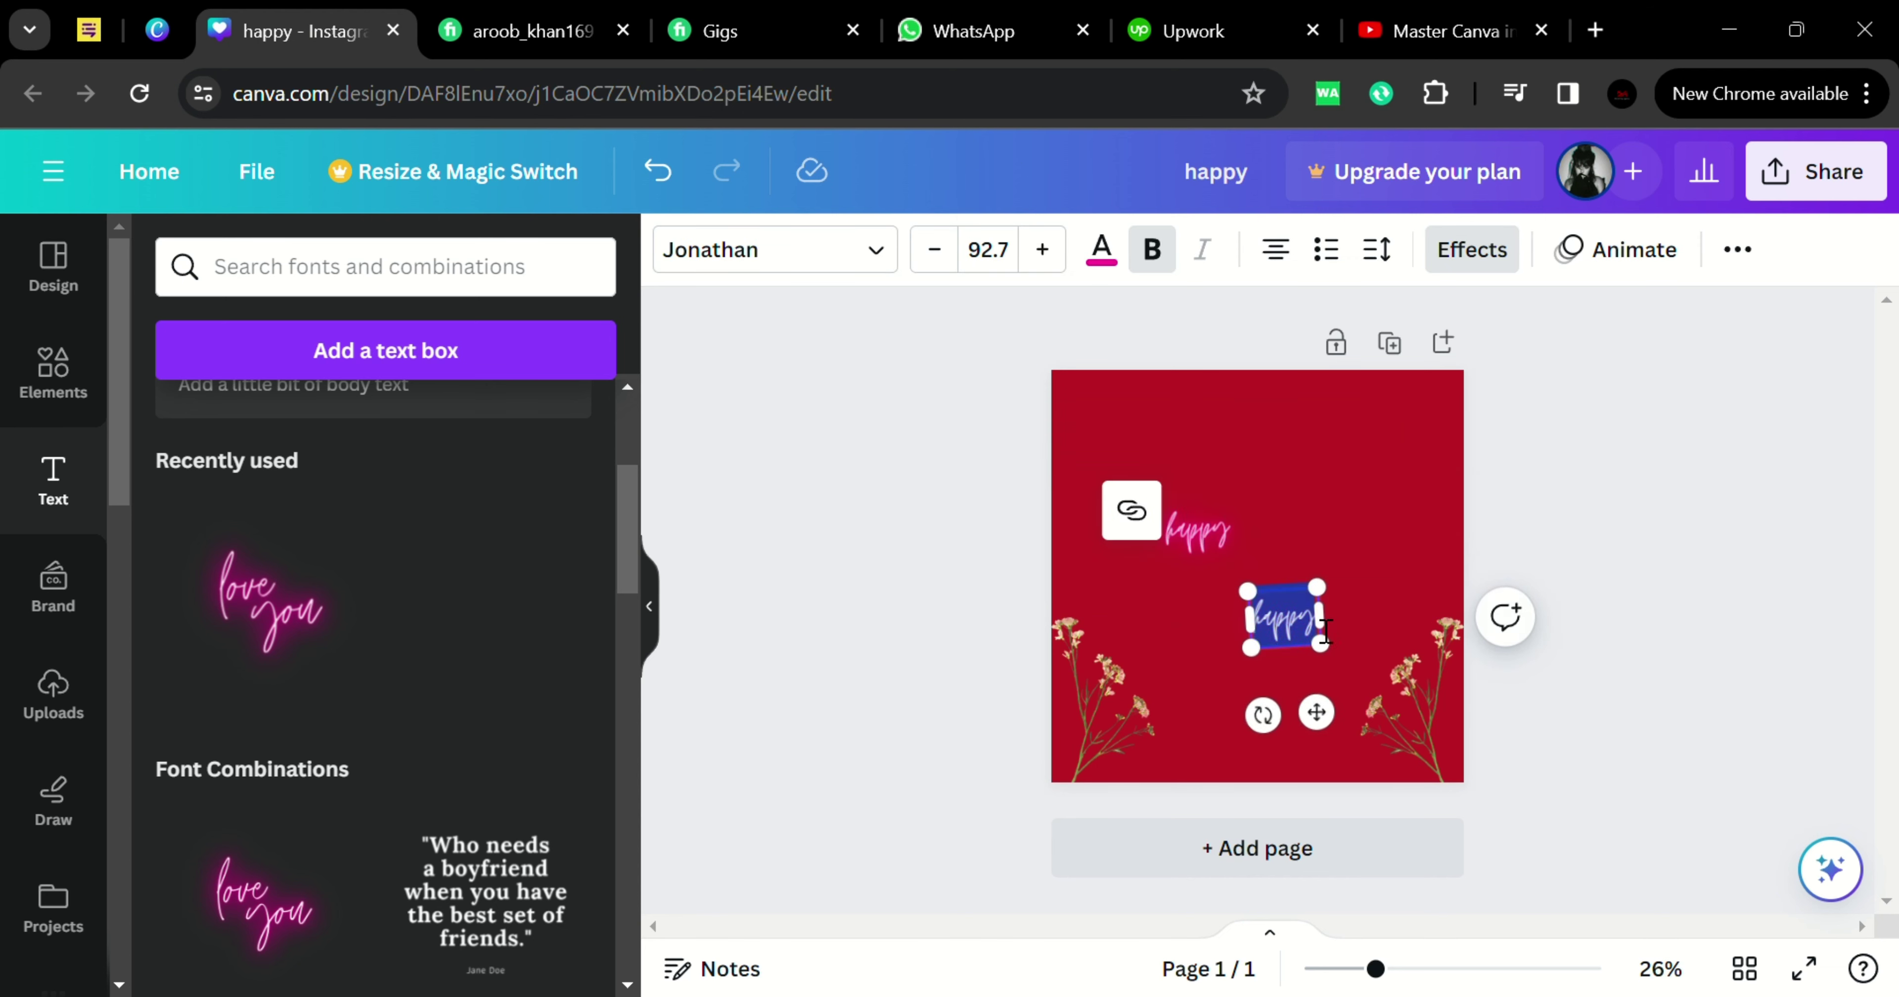
{"action": "key", "text": "BackSpace"}
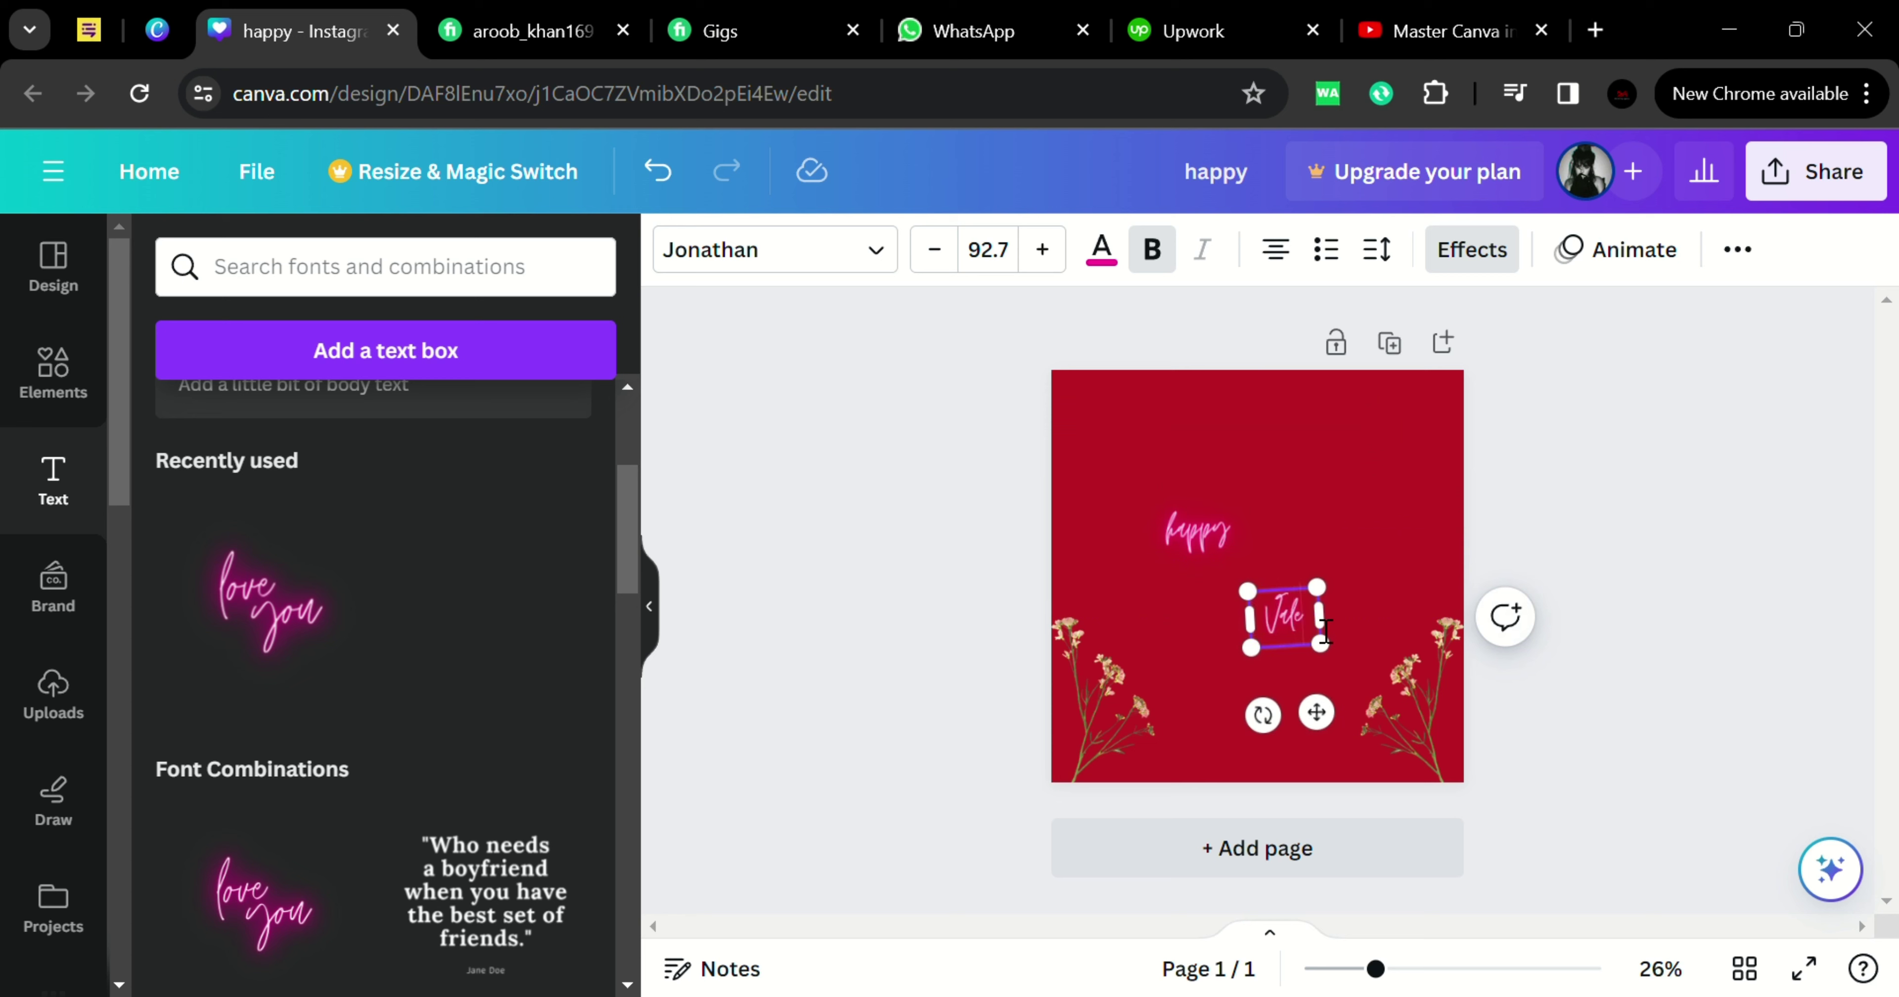
{"action": "type", "text": "Valentine"}
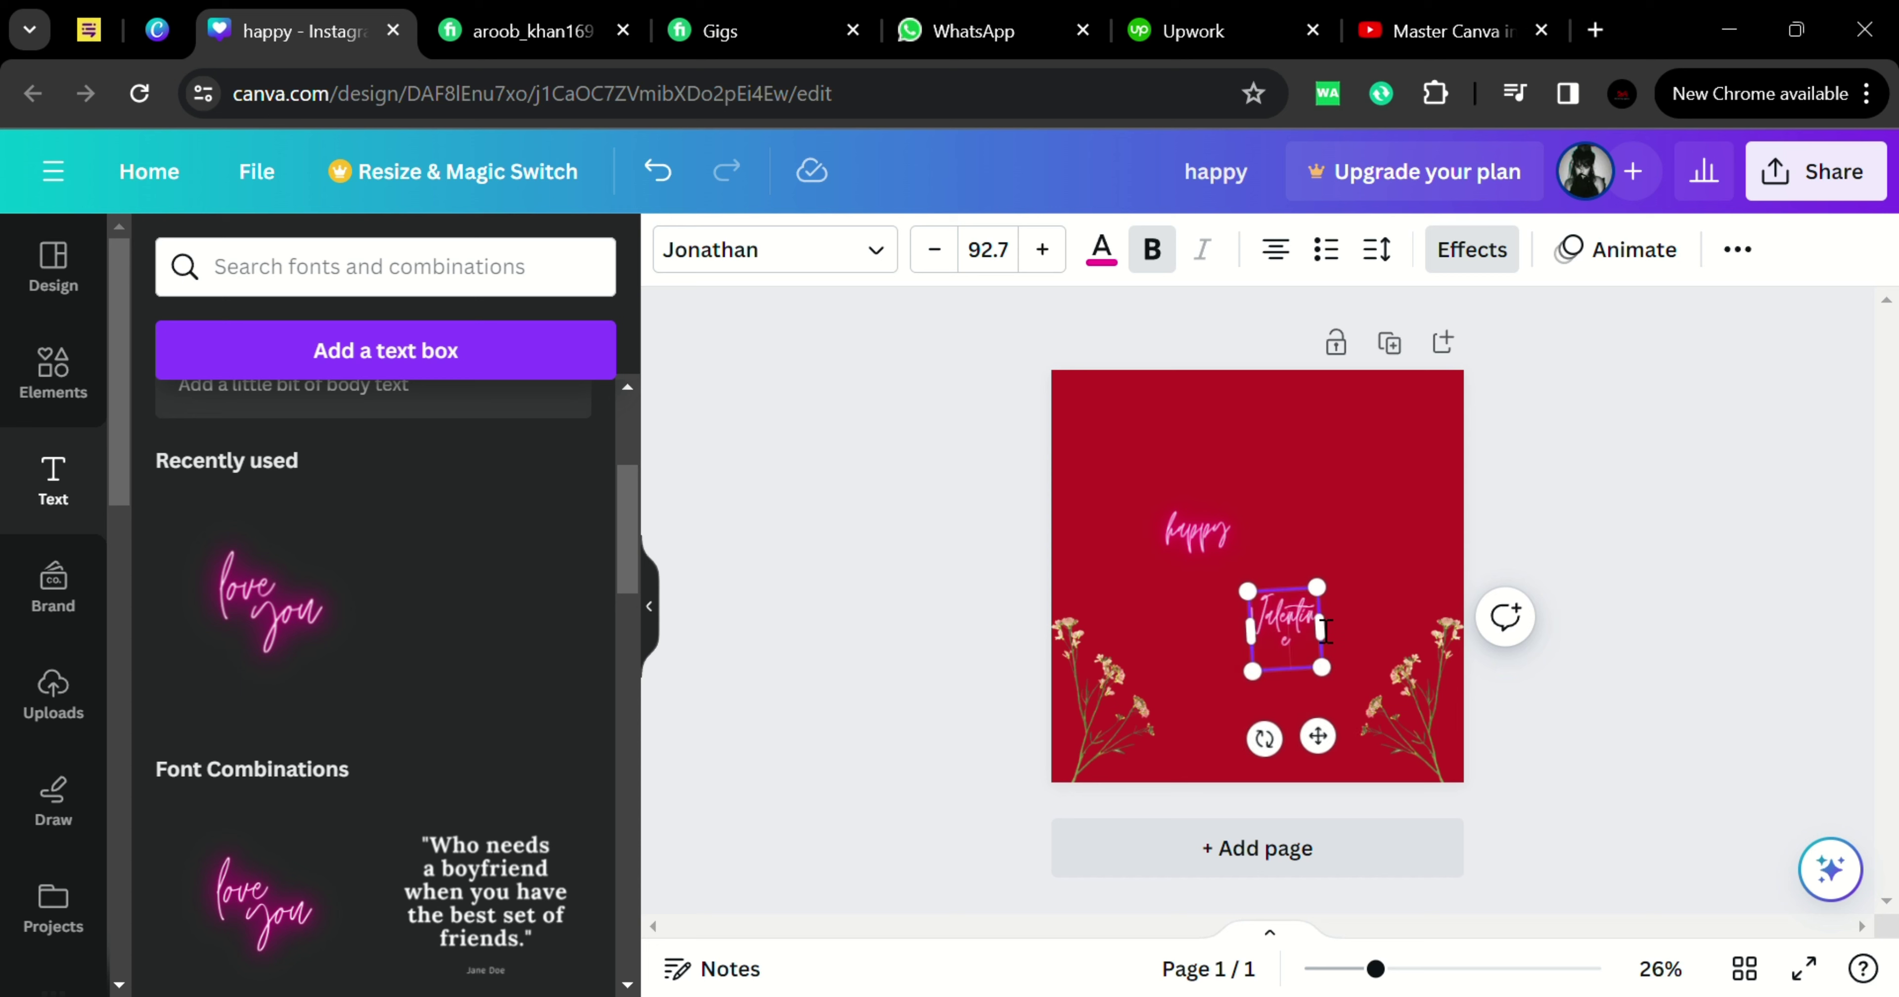
{"action": "left_click_drag", "start_coordinate": [1340, 649], "coordinate": [1405, 641]}
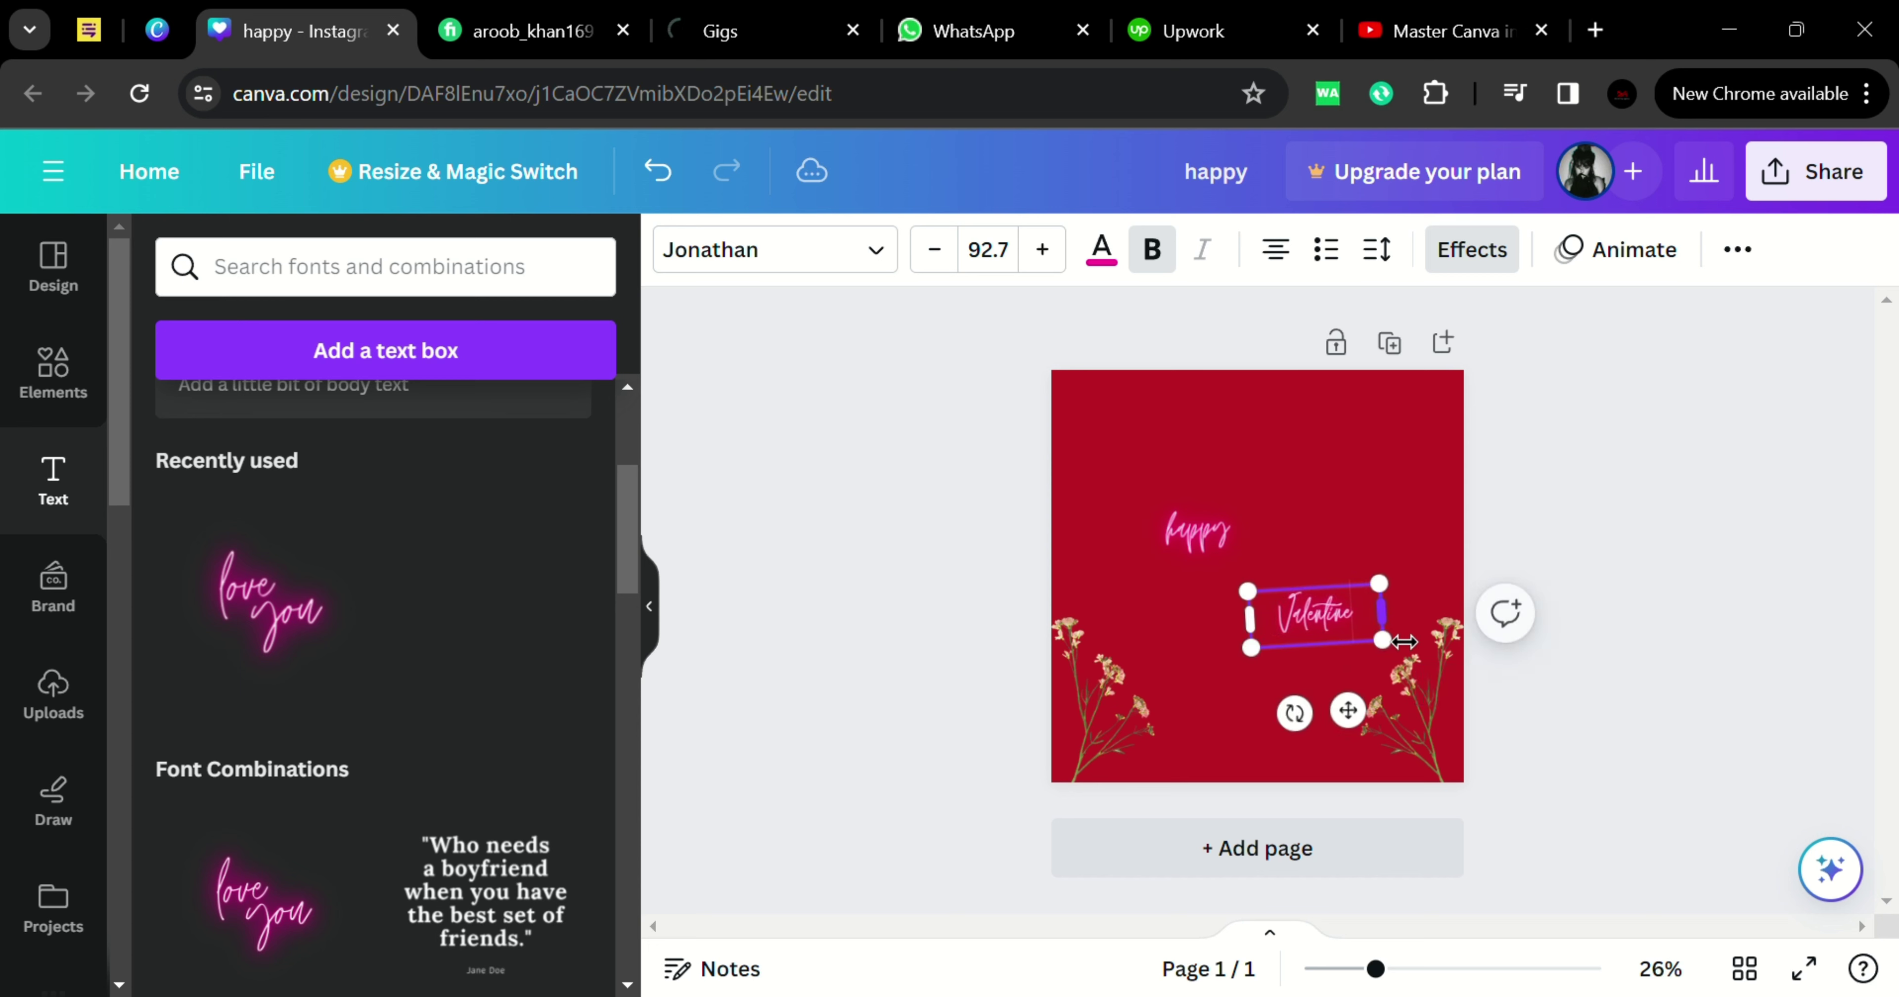
{"action": "left_click", "coordinate": [1593, 649]}
Enlarge the "Valentine" text to size 179 and place it close beneath the word "happy"
{"action": "left_click", "coordinate": [1191, 543]}
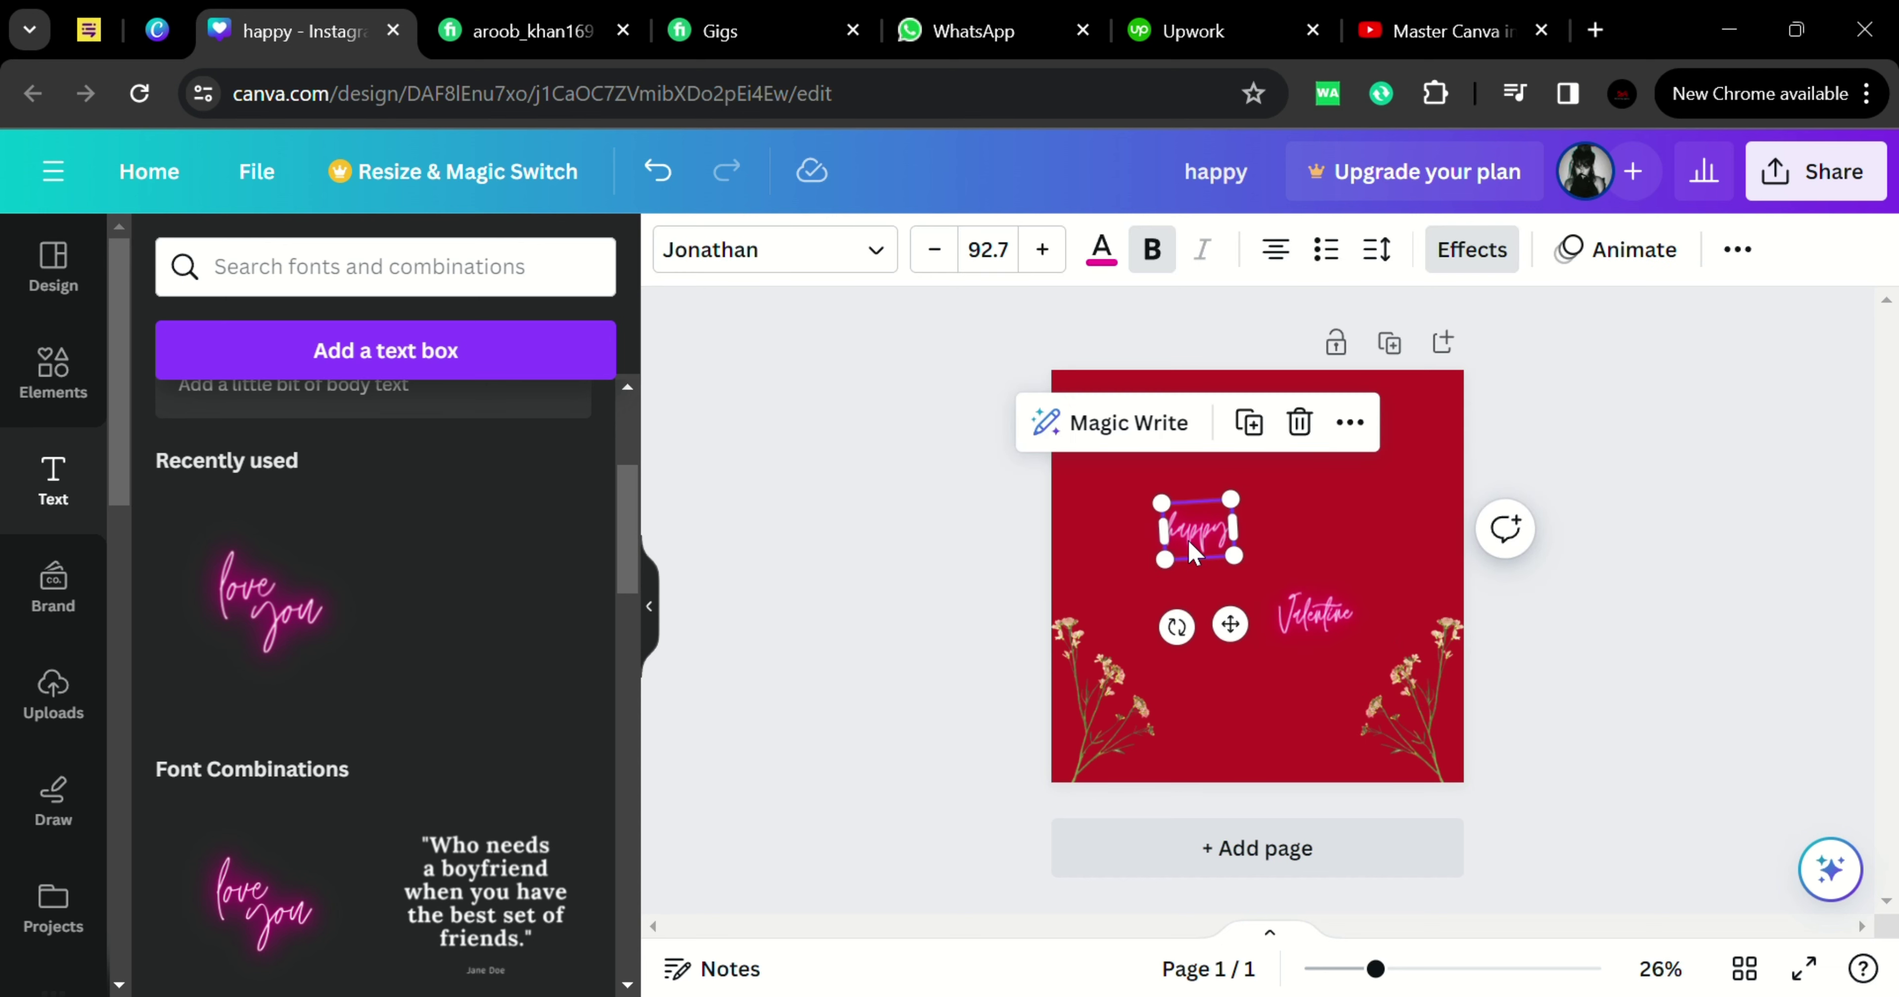
{"action": "left_click", "coordinate": [1334, 638]}
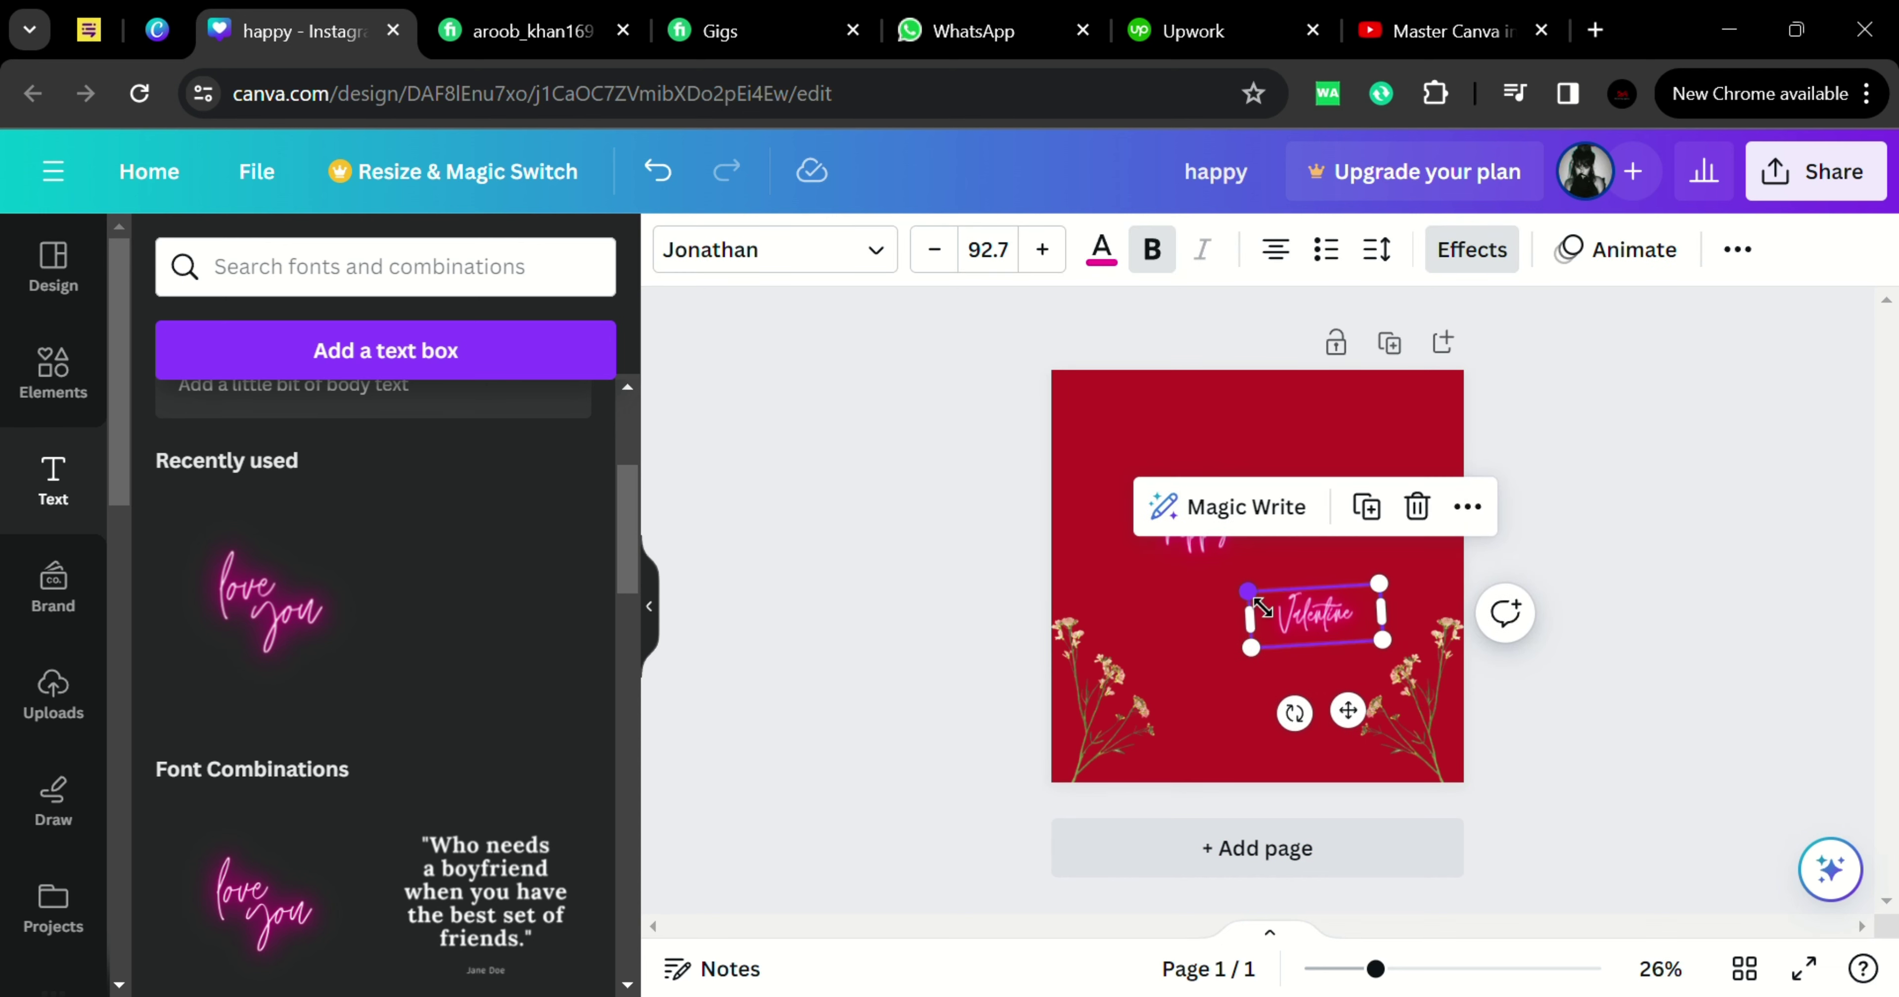
{"action": "left_click_drag", "start_coordinate": [1260, 606], "coordinate": [1180, 542]}
{"action": "left_click", "coordinate": [1592, 649]}
{"action": "left_click", "coordinate": [1356, 627]}
{"action": "left_click_drag", "start_coordinate": [1357, 627], "coordinate": [1370, 608]}
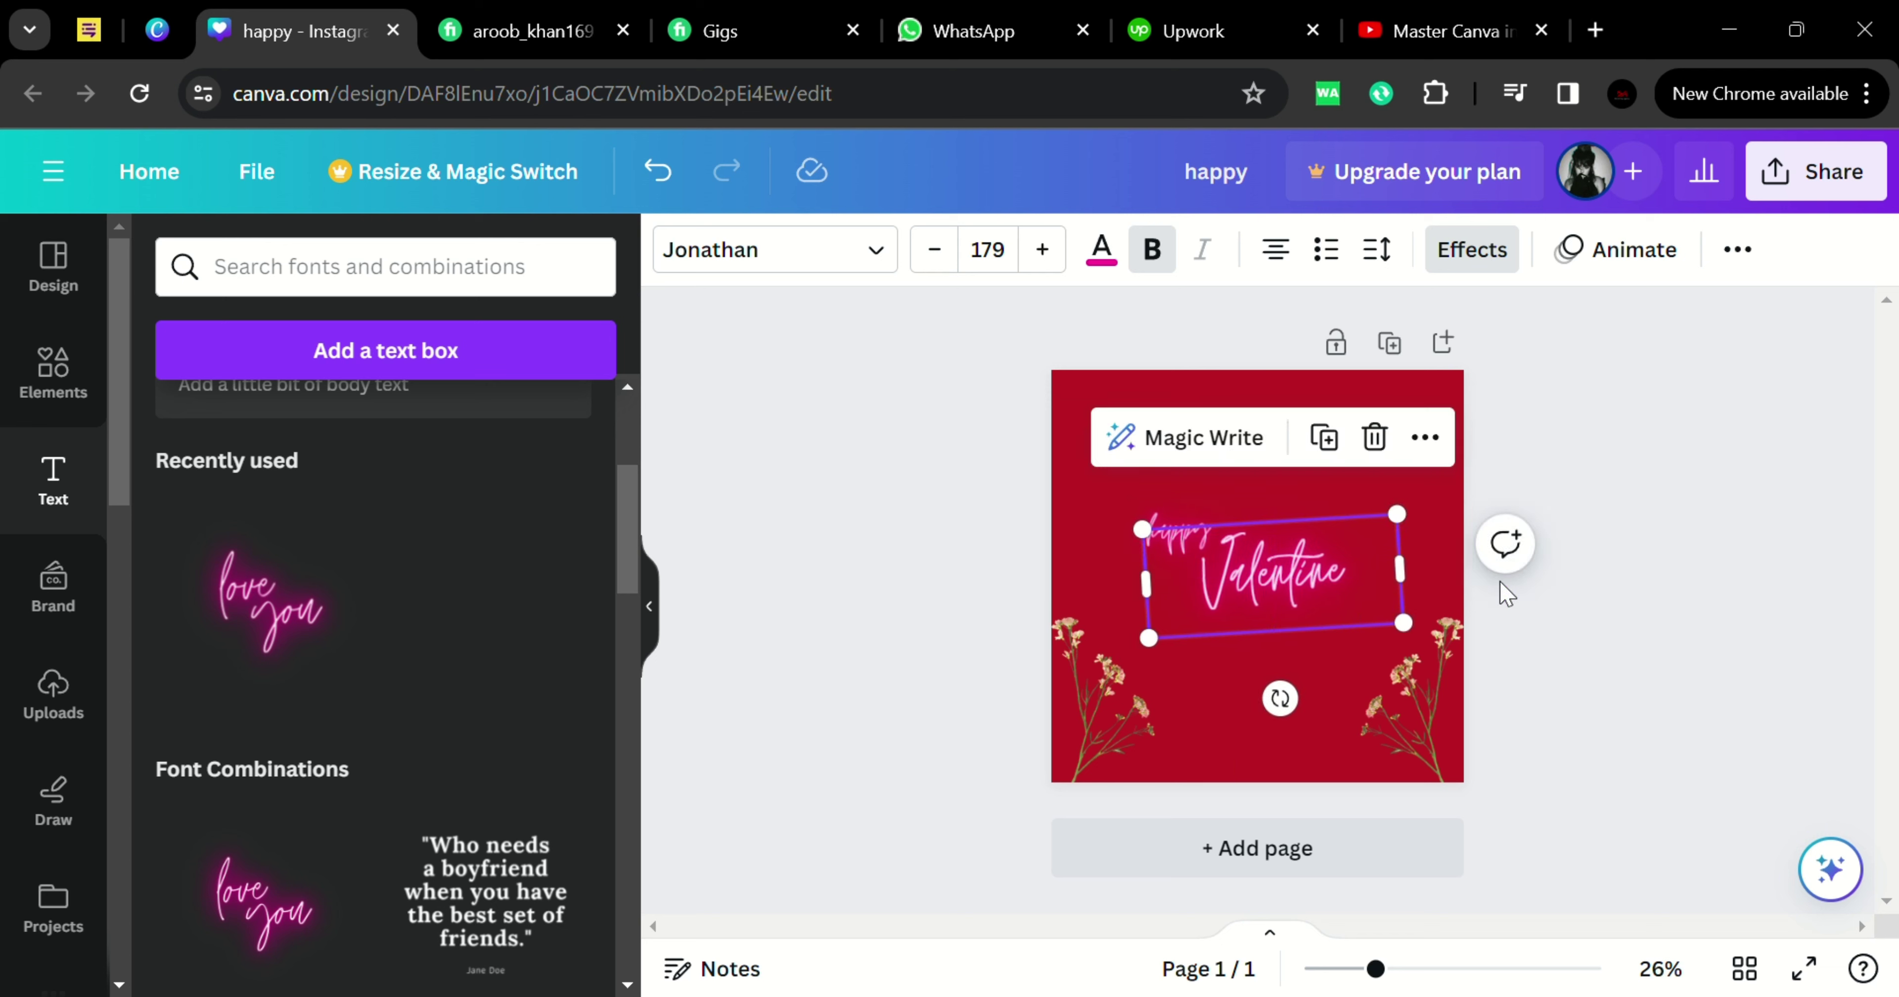
{"action": "left_click", "coordinate": [1603, 618]}
Duplicate the "Valentine" text, change the copy to "day" and place it just below the right end of "Valentine"
{"action": "left_click", "coordinate": [1260, 590]}
{"action": "left_click", "coordinate": [1324, 438]}
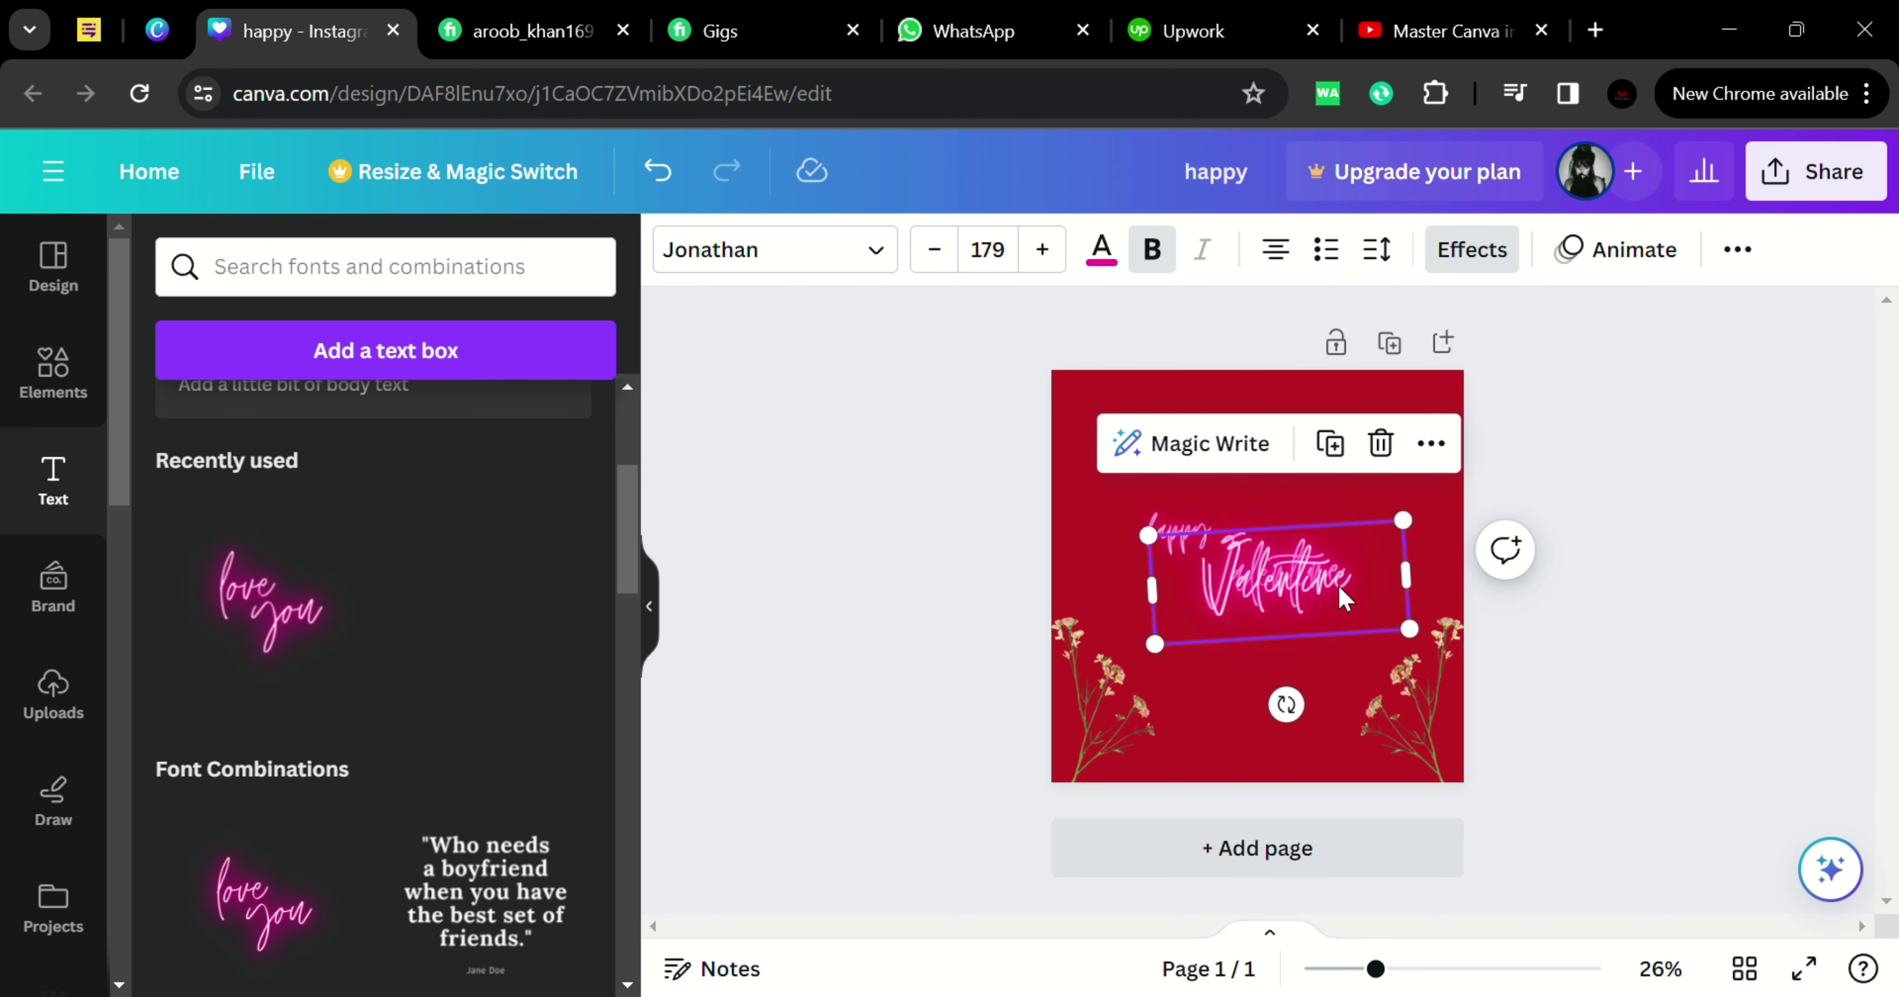
{"action": "left_click_drag", "start_coordinate": [1343, 597], "coordinate": [1373, 632]}
{"action": "double_click", "coordinate": [1389, 636]}
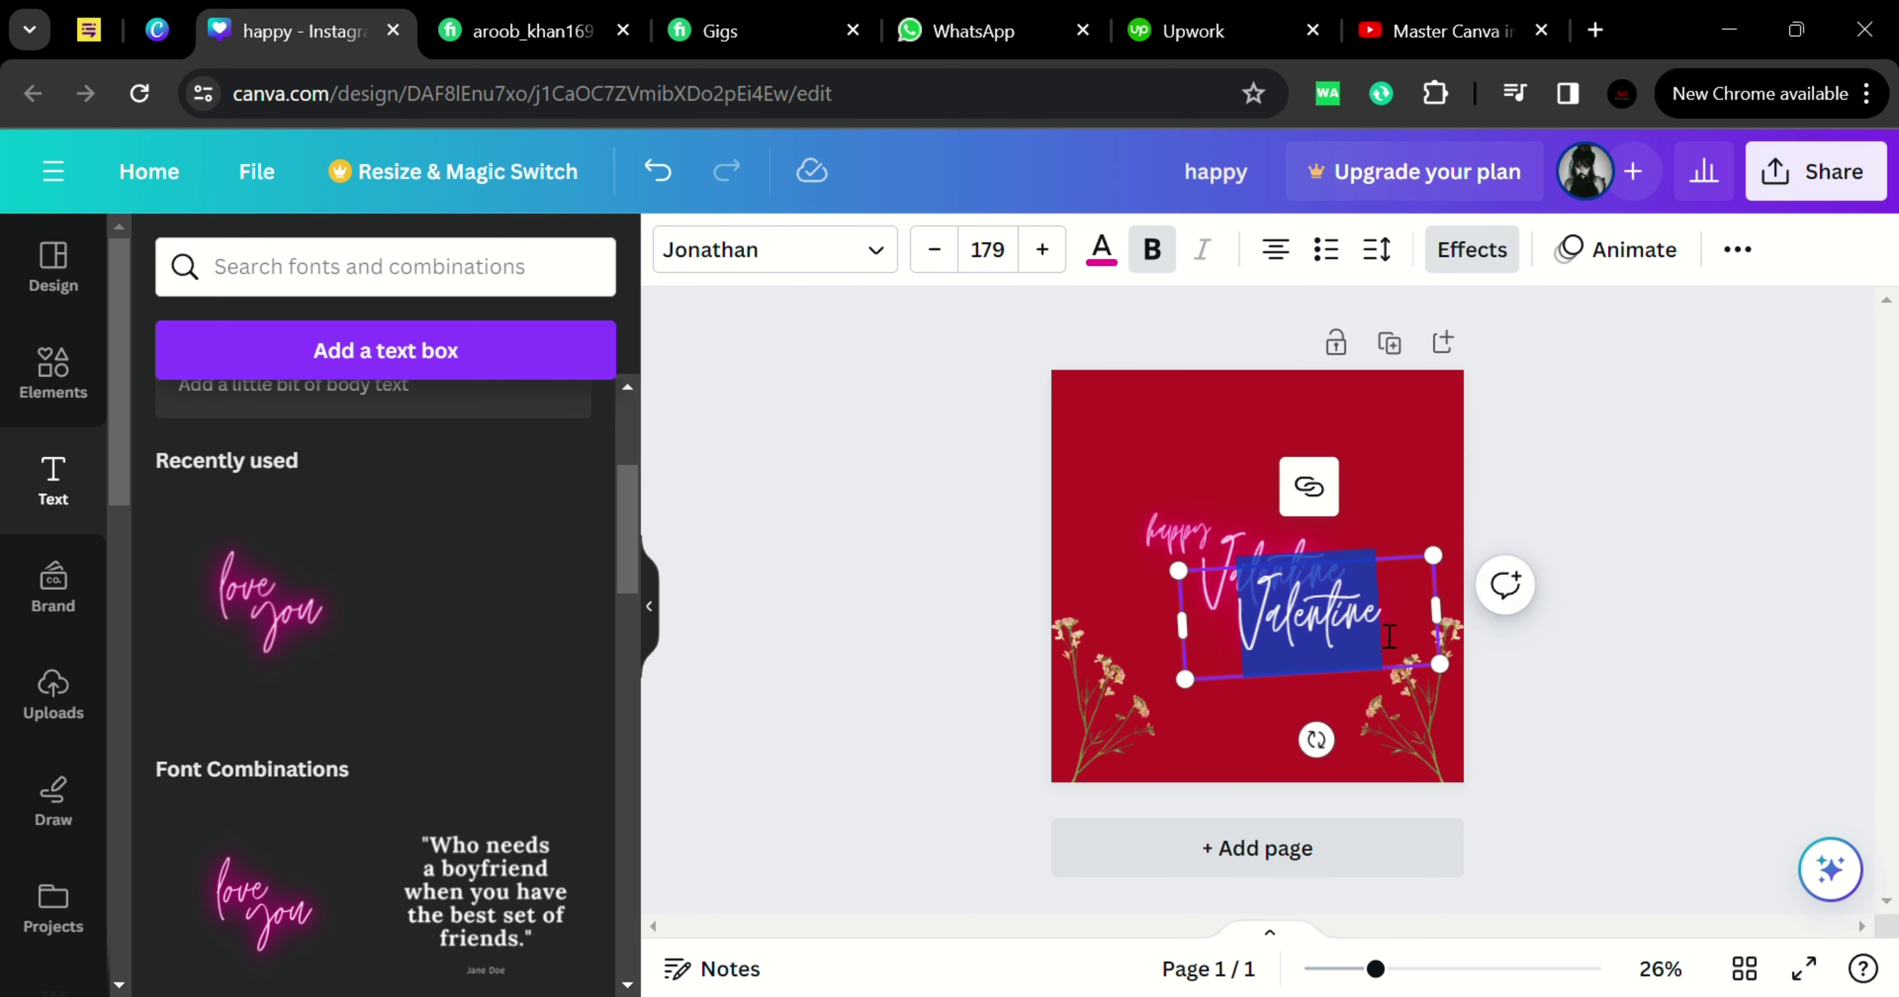
{"action": "key", "text": "BackSpace"}
{"action": "type", "text": "day"}
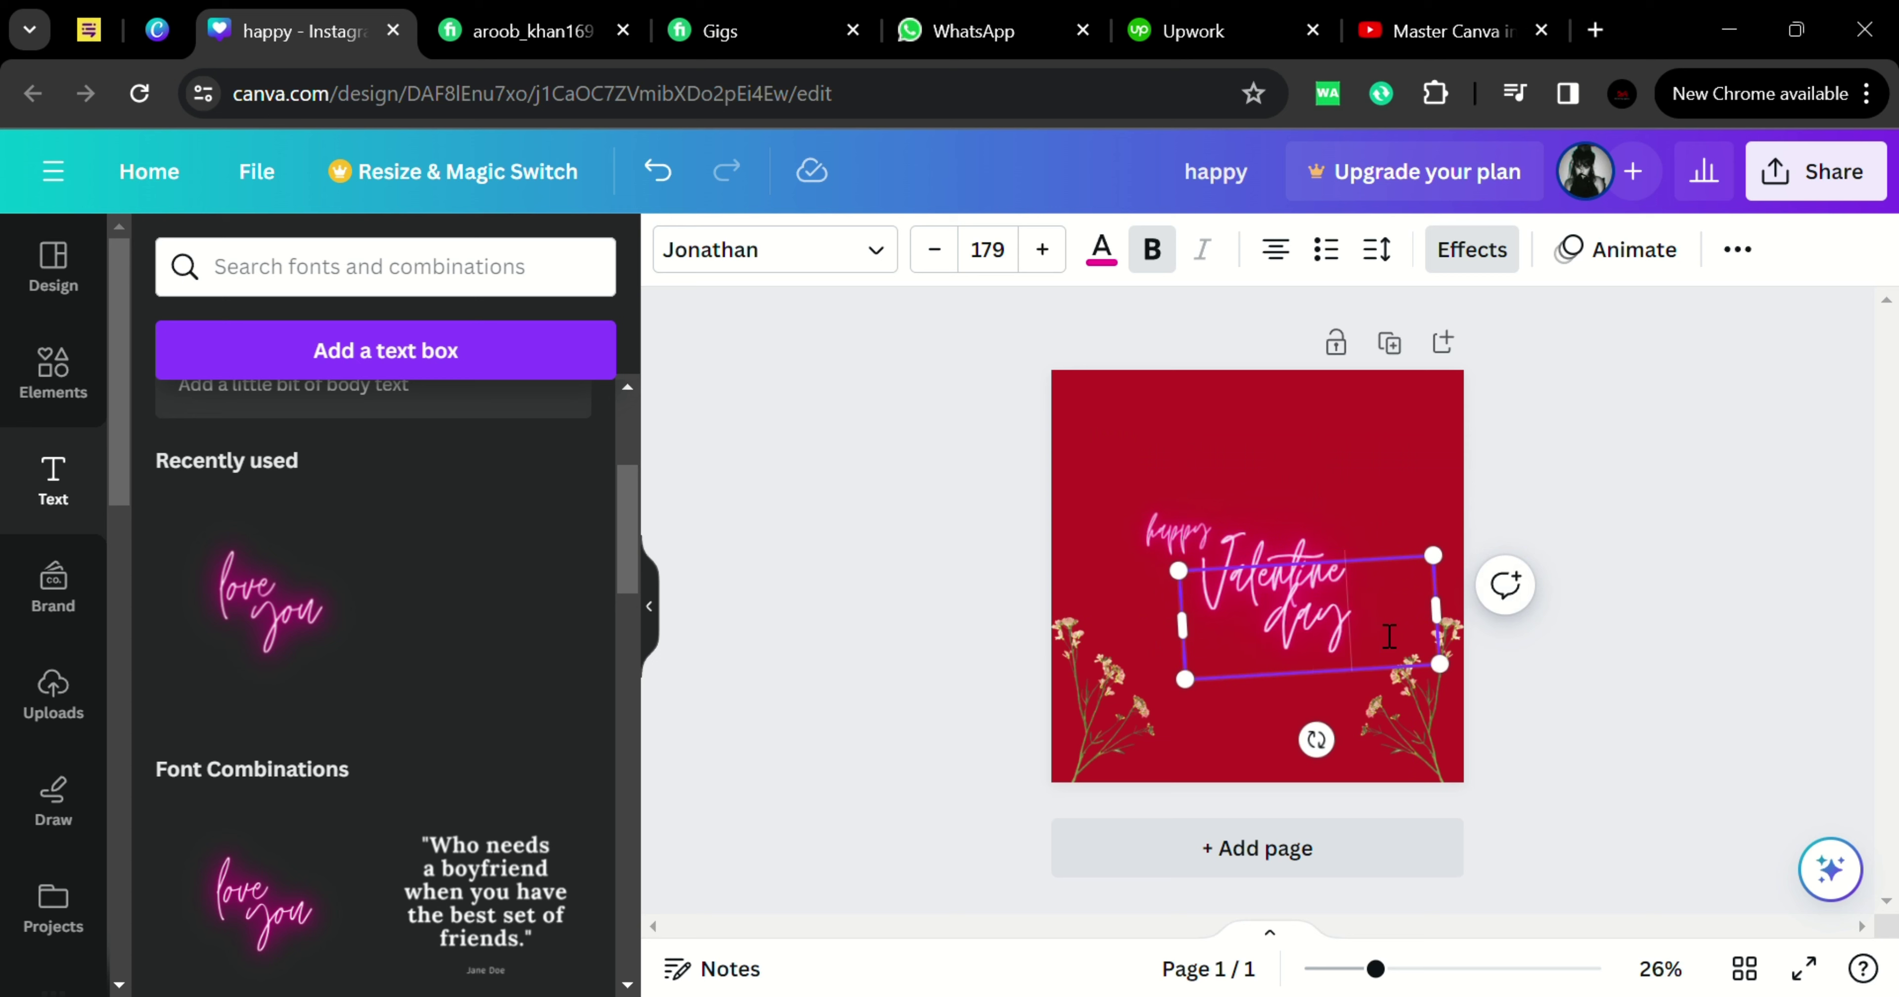
{"action": "left_click", "coordinate": [1660, 688]}
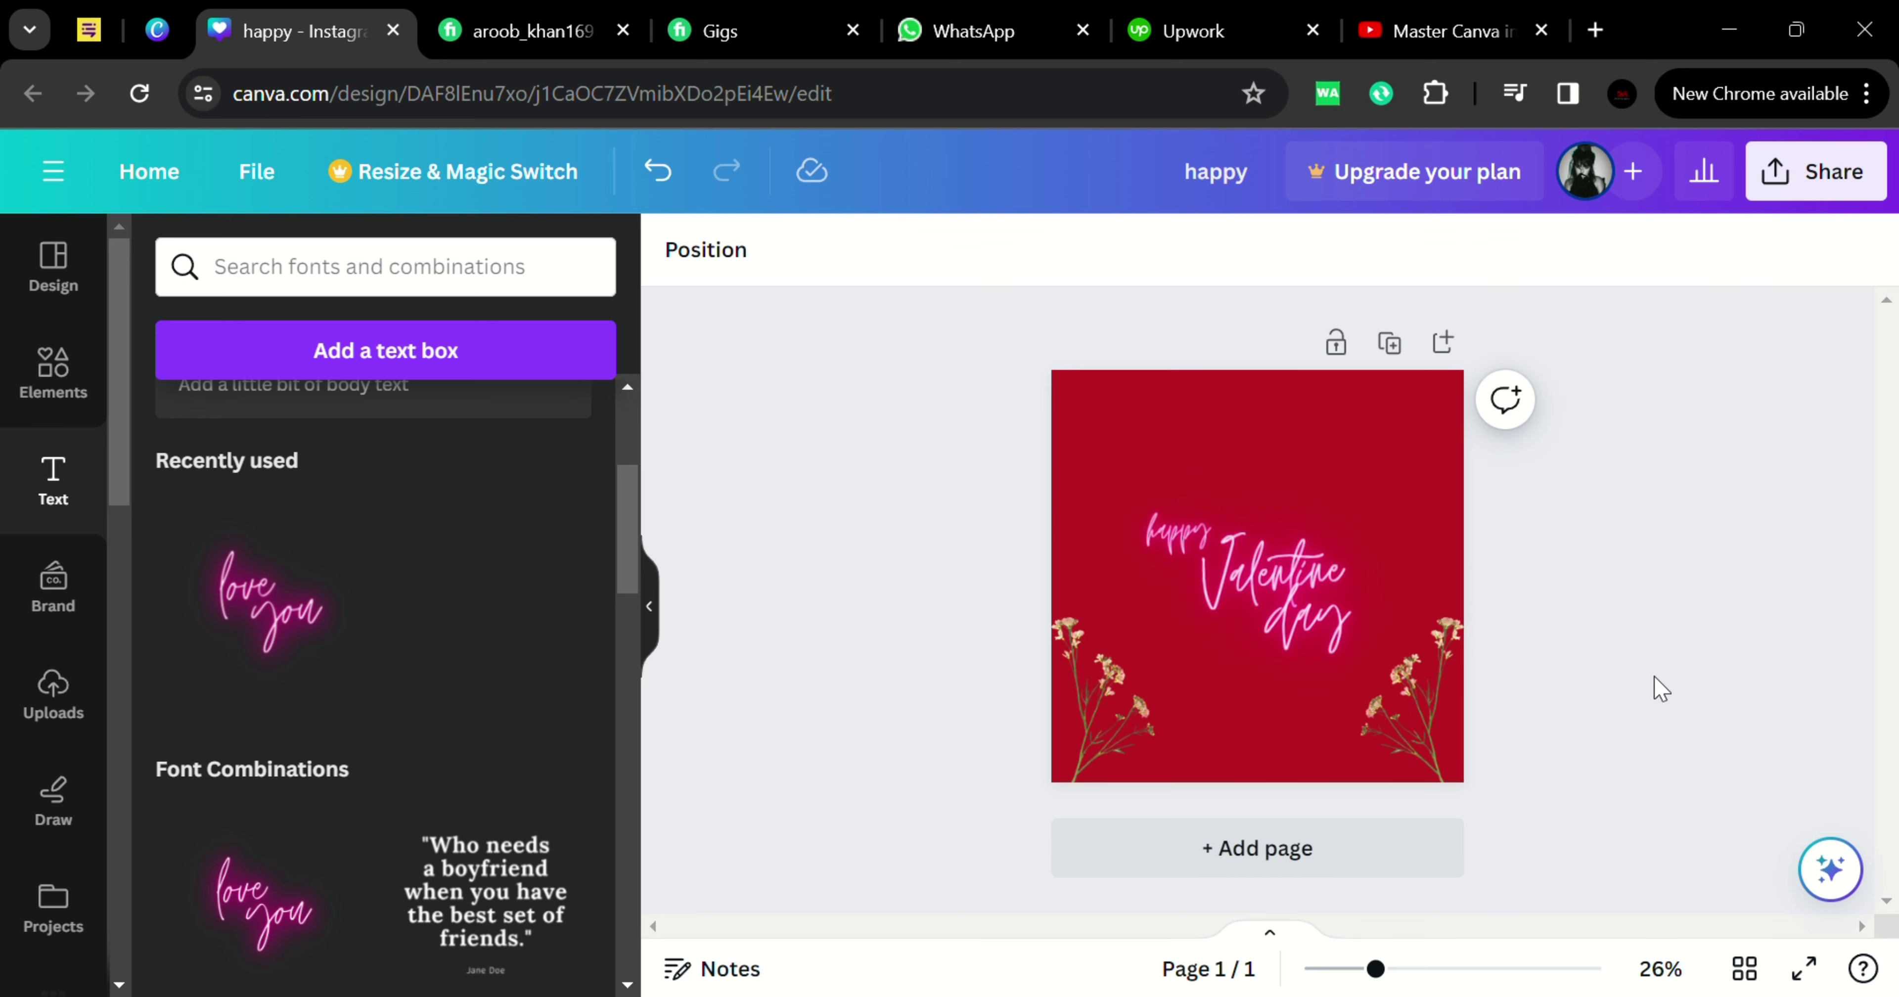
{"action": "left_click", "coordinate": [1338, 640]}
{"action": "left_click_drag", "start_coordinate": [1339, 640], "coordinate": [1343, 644]}
{"action": "left_click", "coordinate": [1768, 571]}
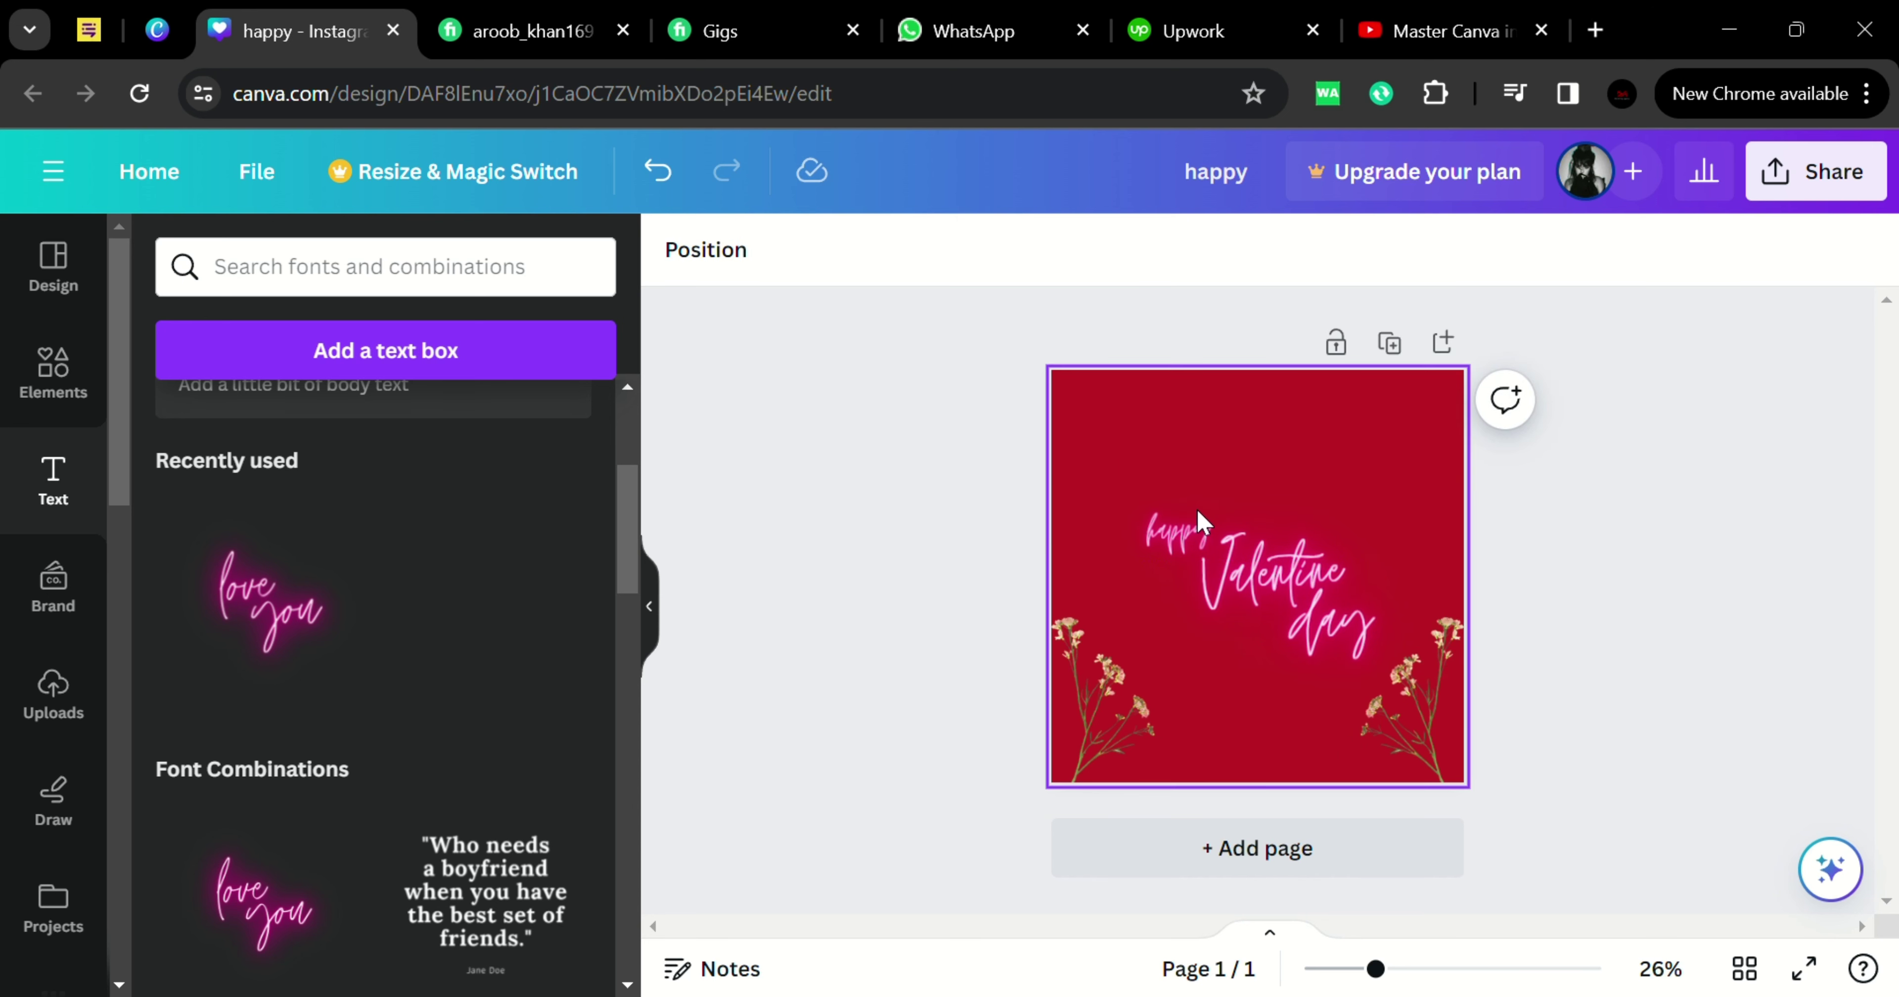
Delete the word "happy" and shift "Valentine" and "day" slightly to the left as a centred greeting
{"action": "left_click", "coordinate": [1164, 537]}
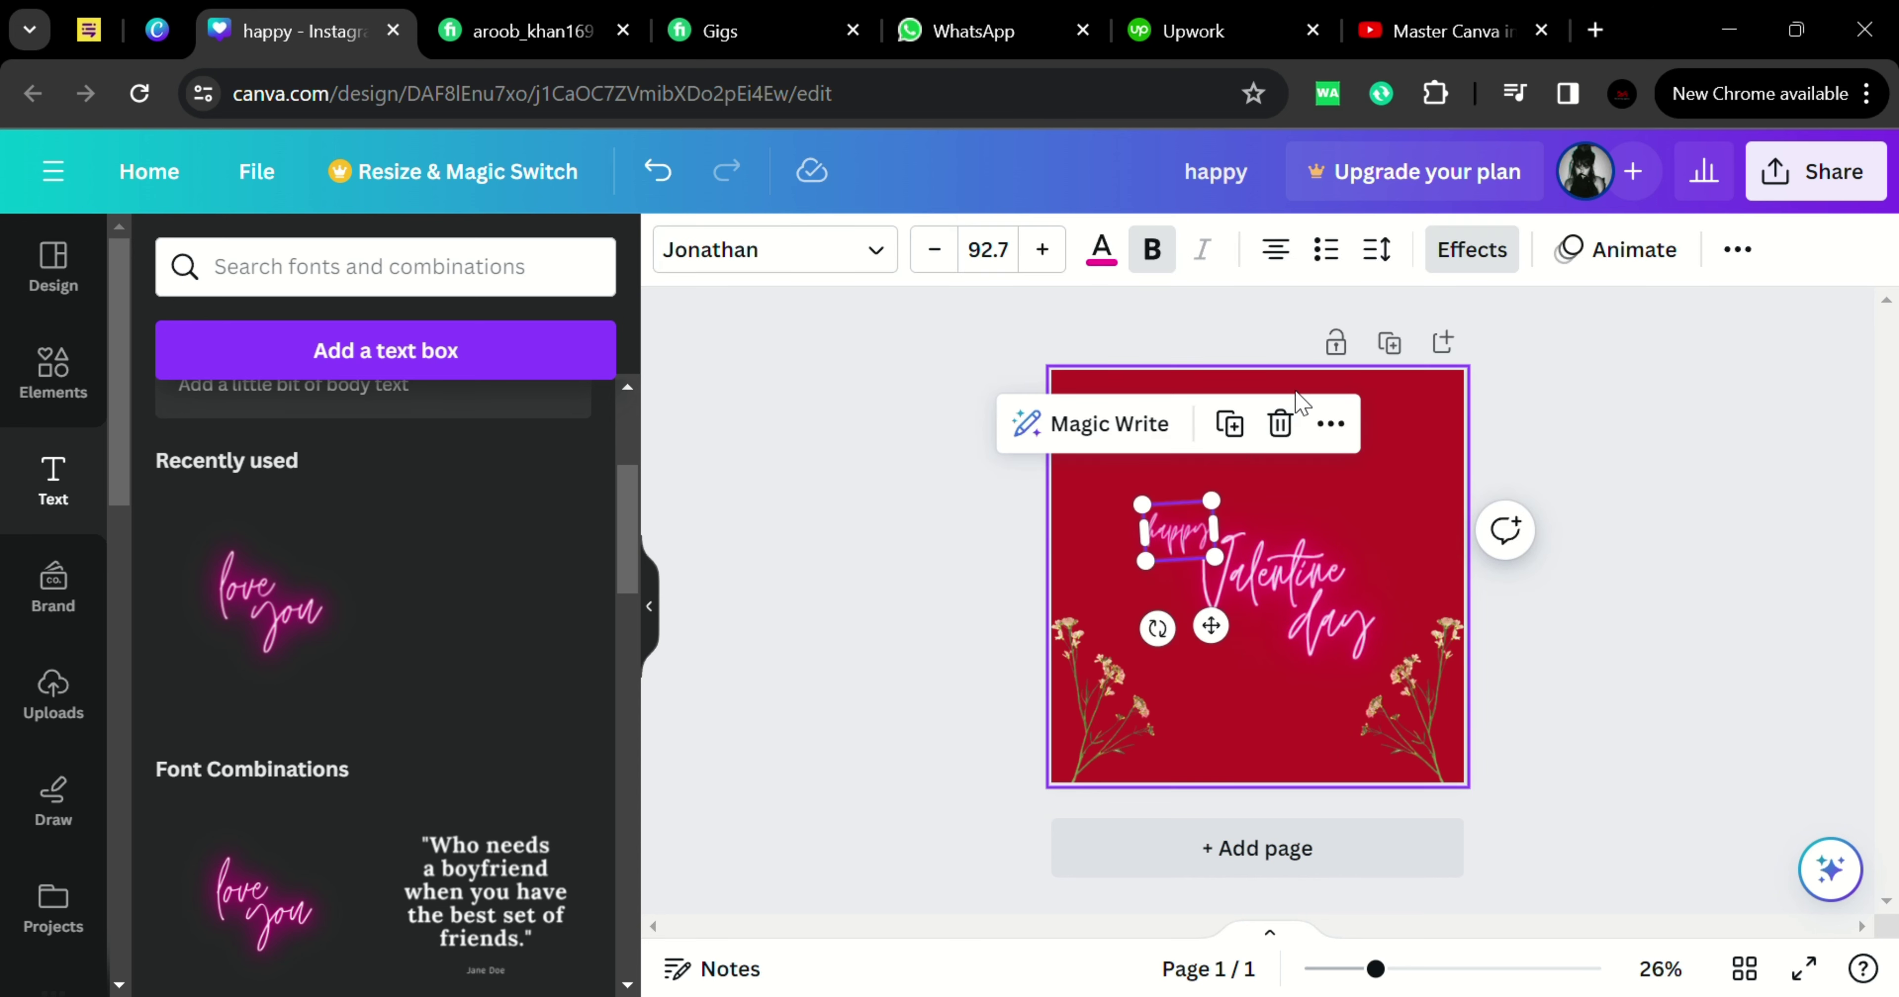
{"action": "left_click", "coordinate": [1280, 424]}
{"action": "left_click_drag", "start_coordinate": [1208, 615], "coordinate": [1218, 549]}
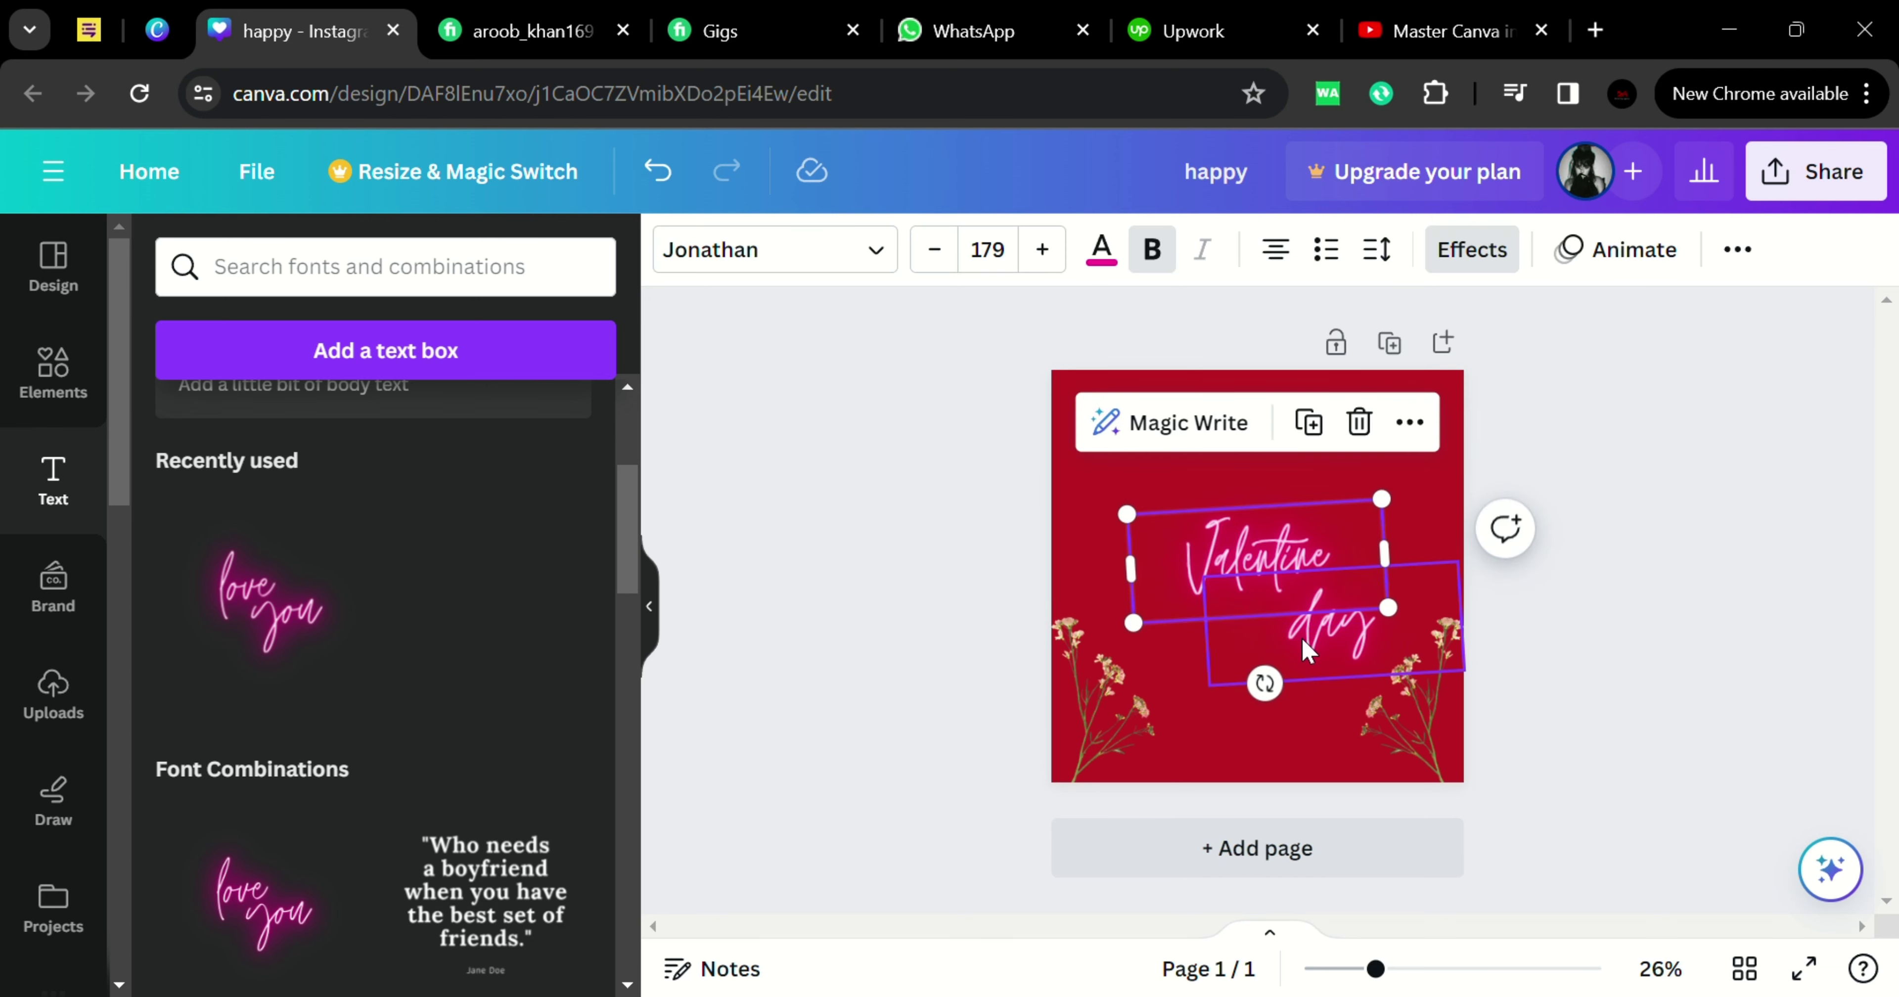
{"action": "left_click_drag", "start_coordinate": [1335, 641], "coordinate": [1312, 638]}
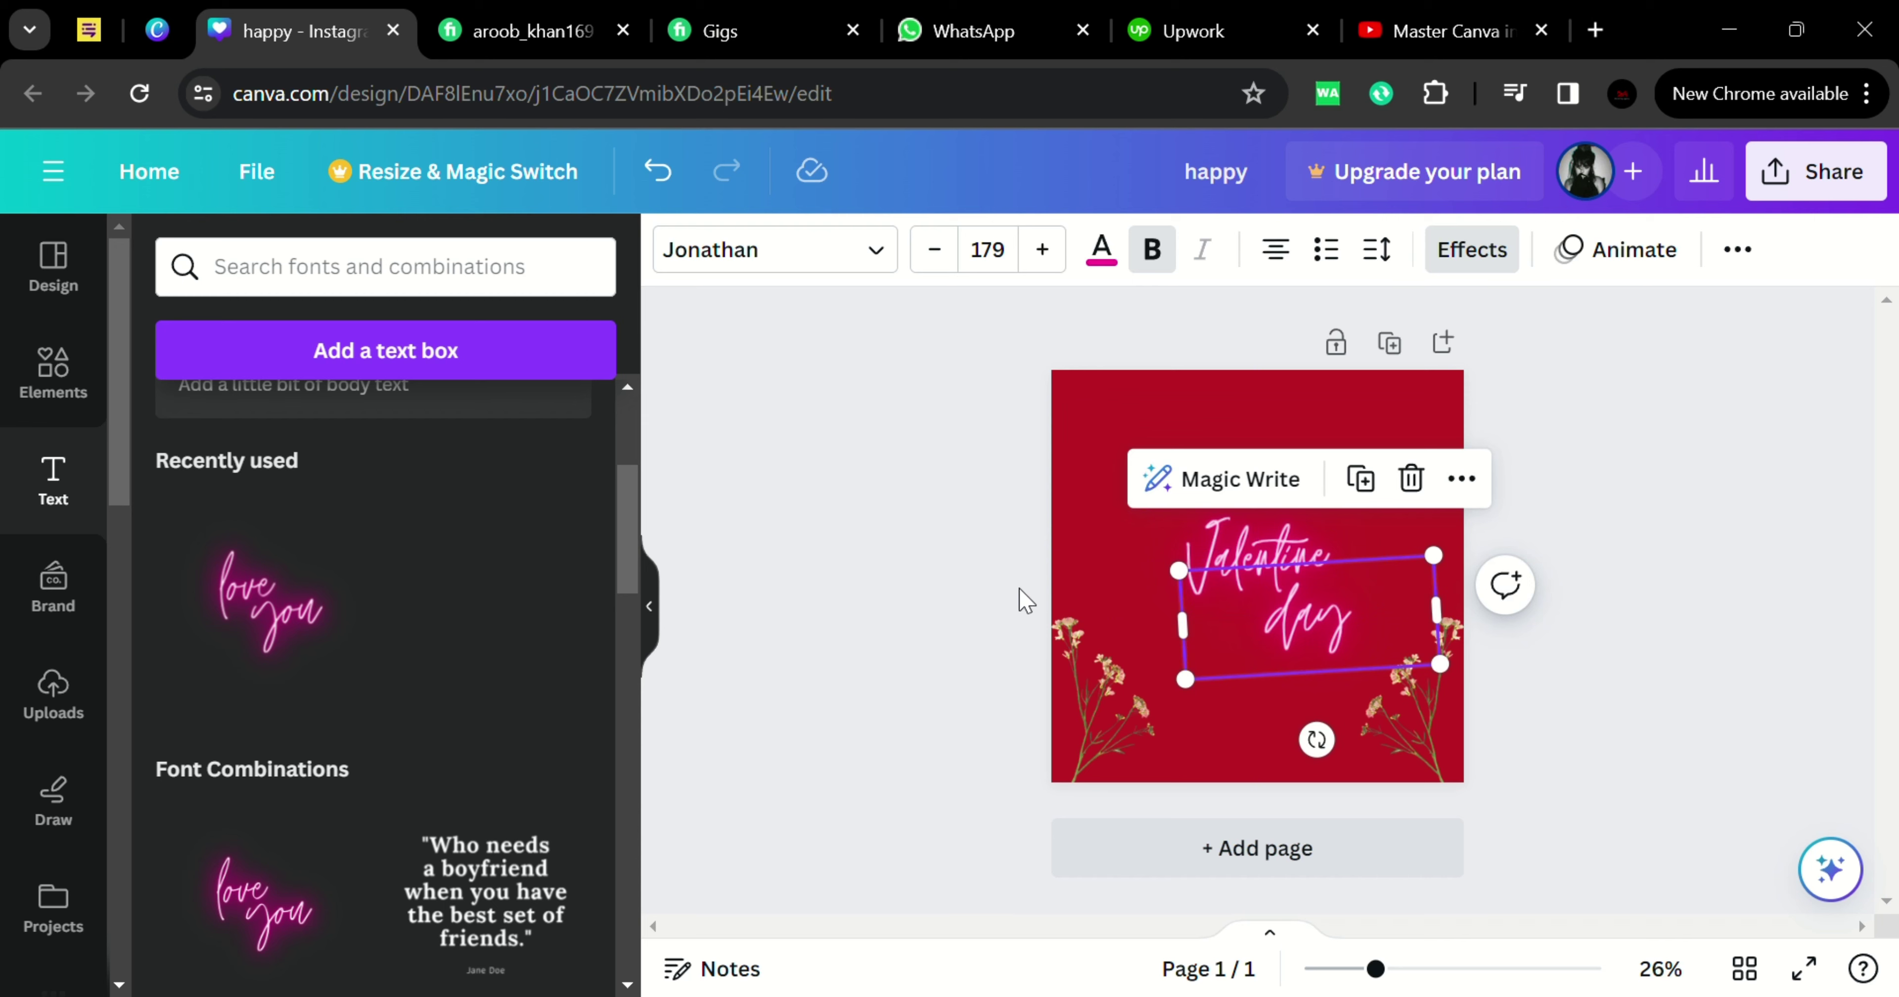
{"action": "left_click", "coordinate": [968, 583]}
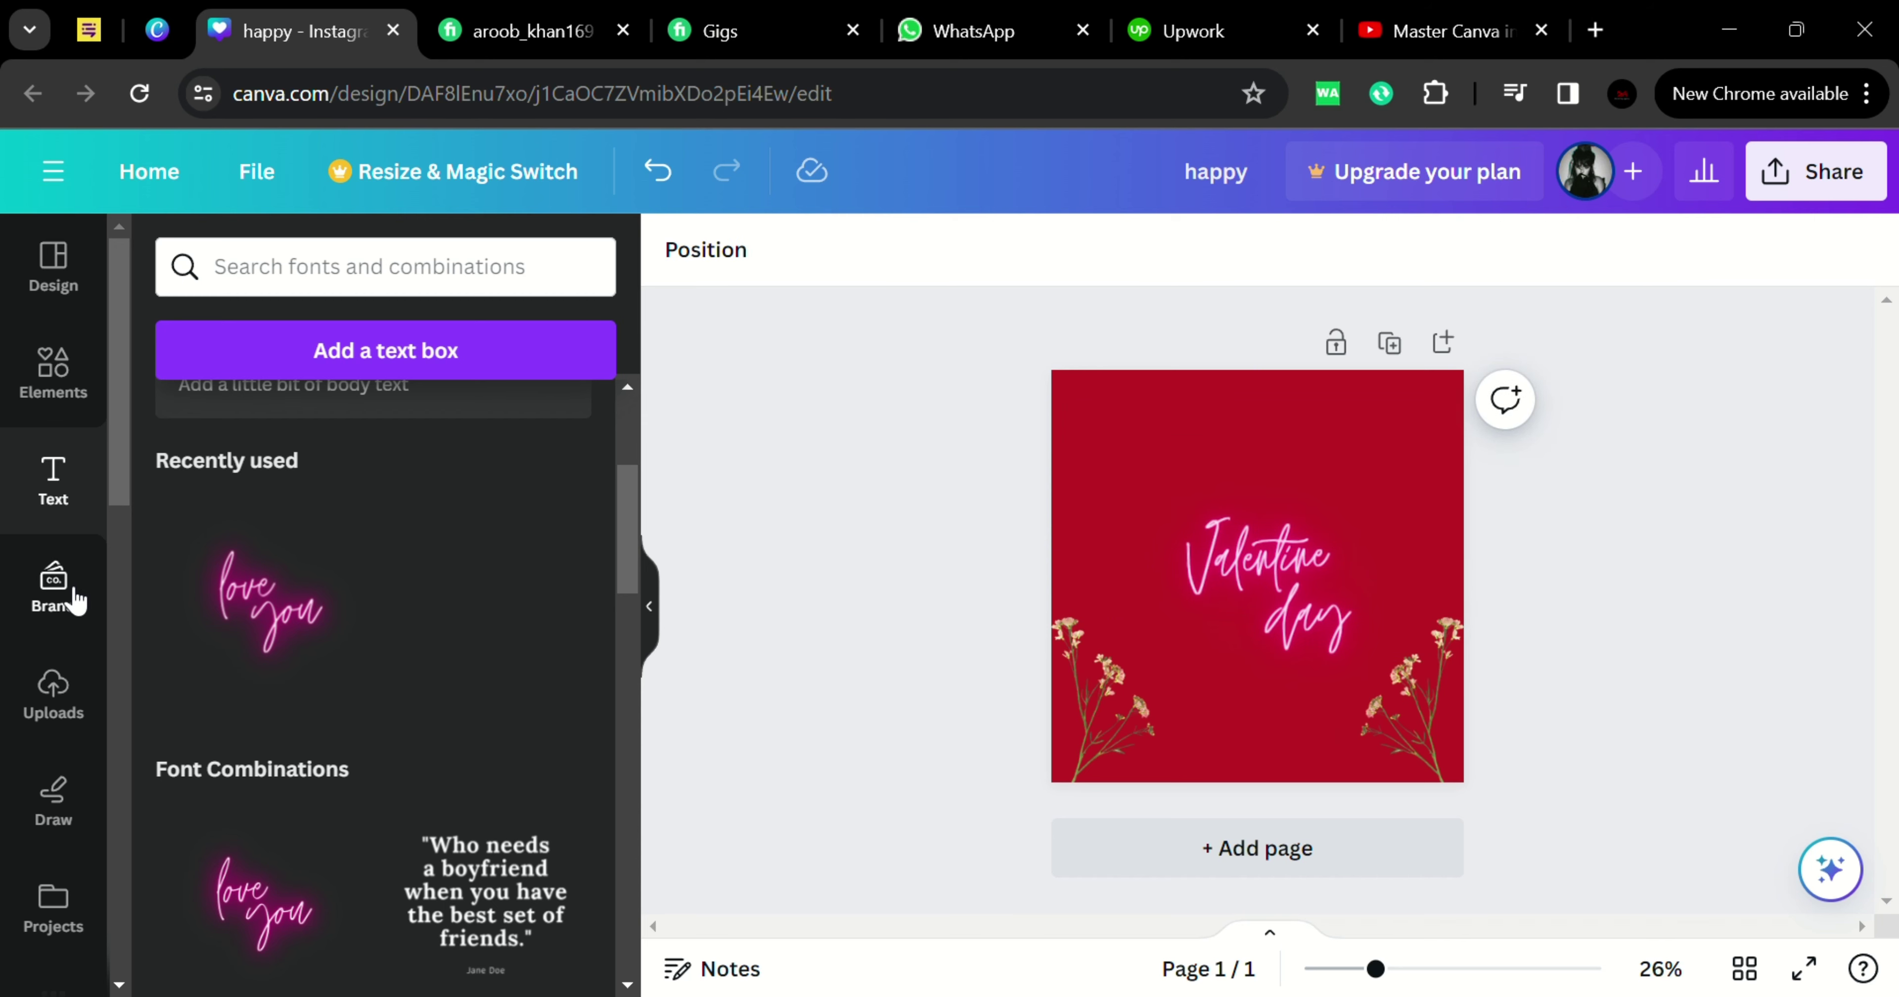
Look through the brand assets, uploaded images, drawing tools, existing projects and text styles available for the design
{"action": "left_click", "coordinate": [53, 586]}
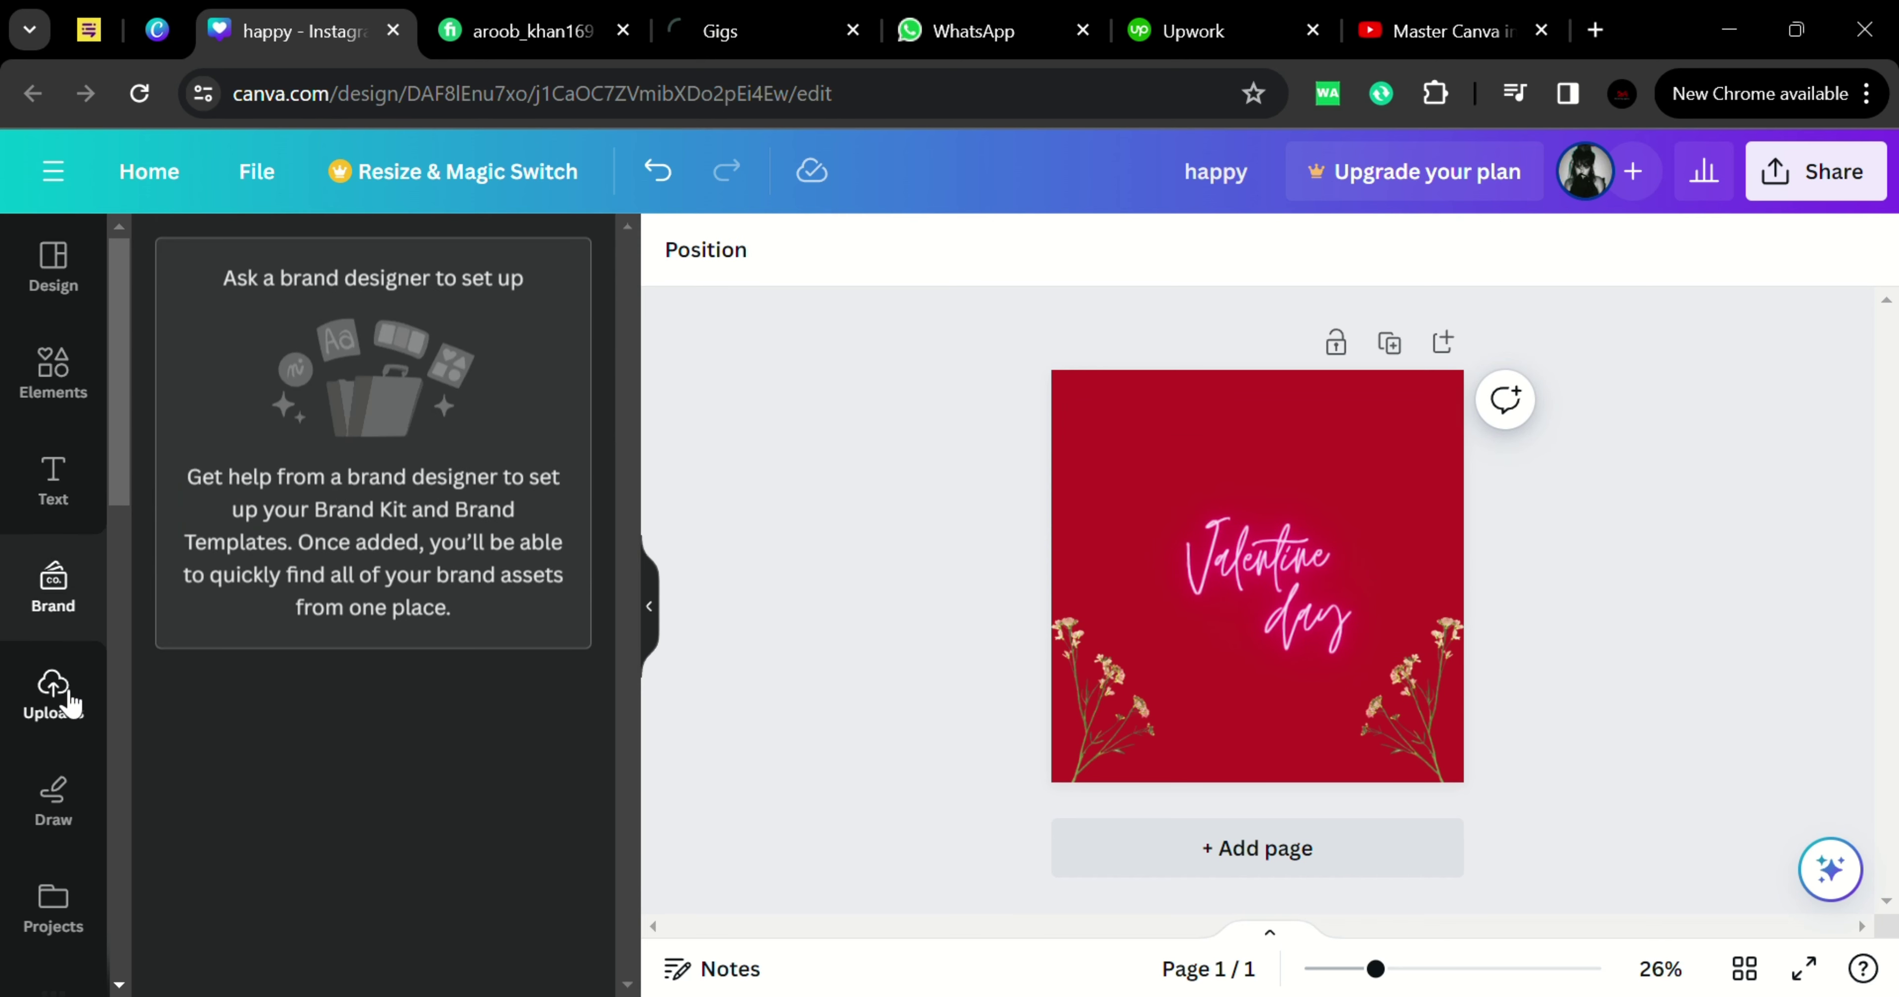
{"action": "left_click", "coordinate": [69, 689]}
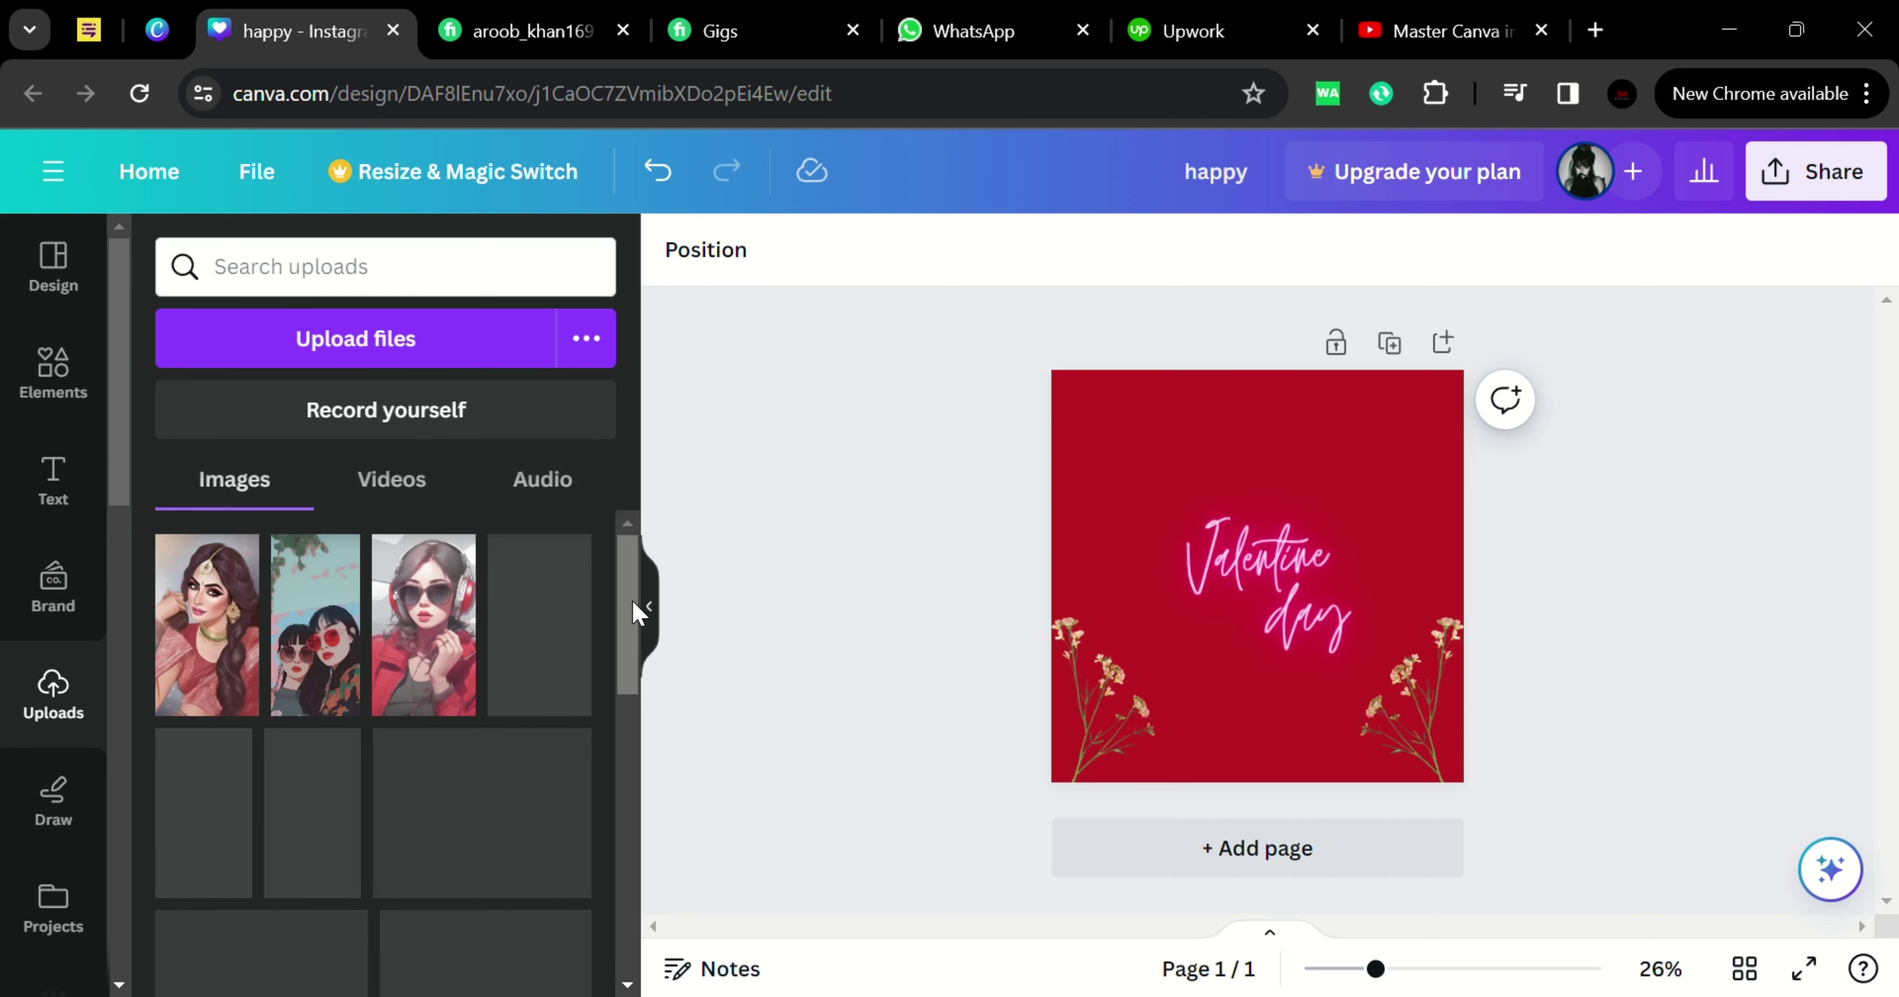
{"action": "left_click_drag", "start_coordinate": [634, 603], "coordinate": [628, 627]}
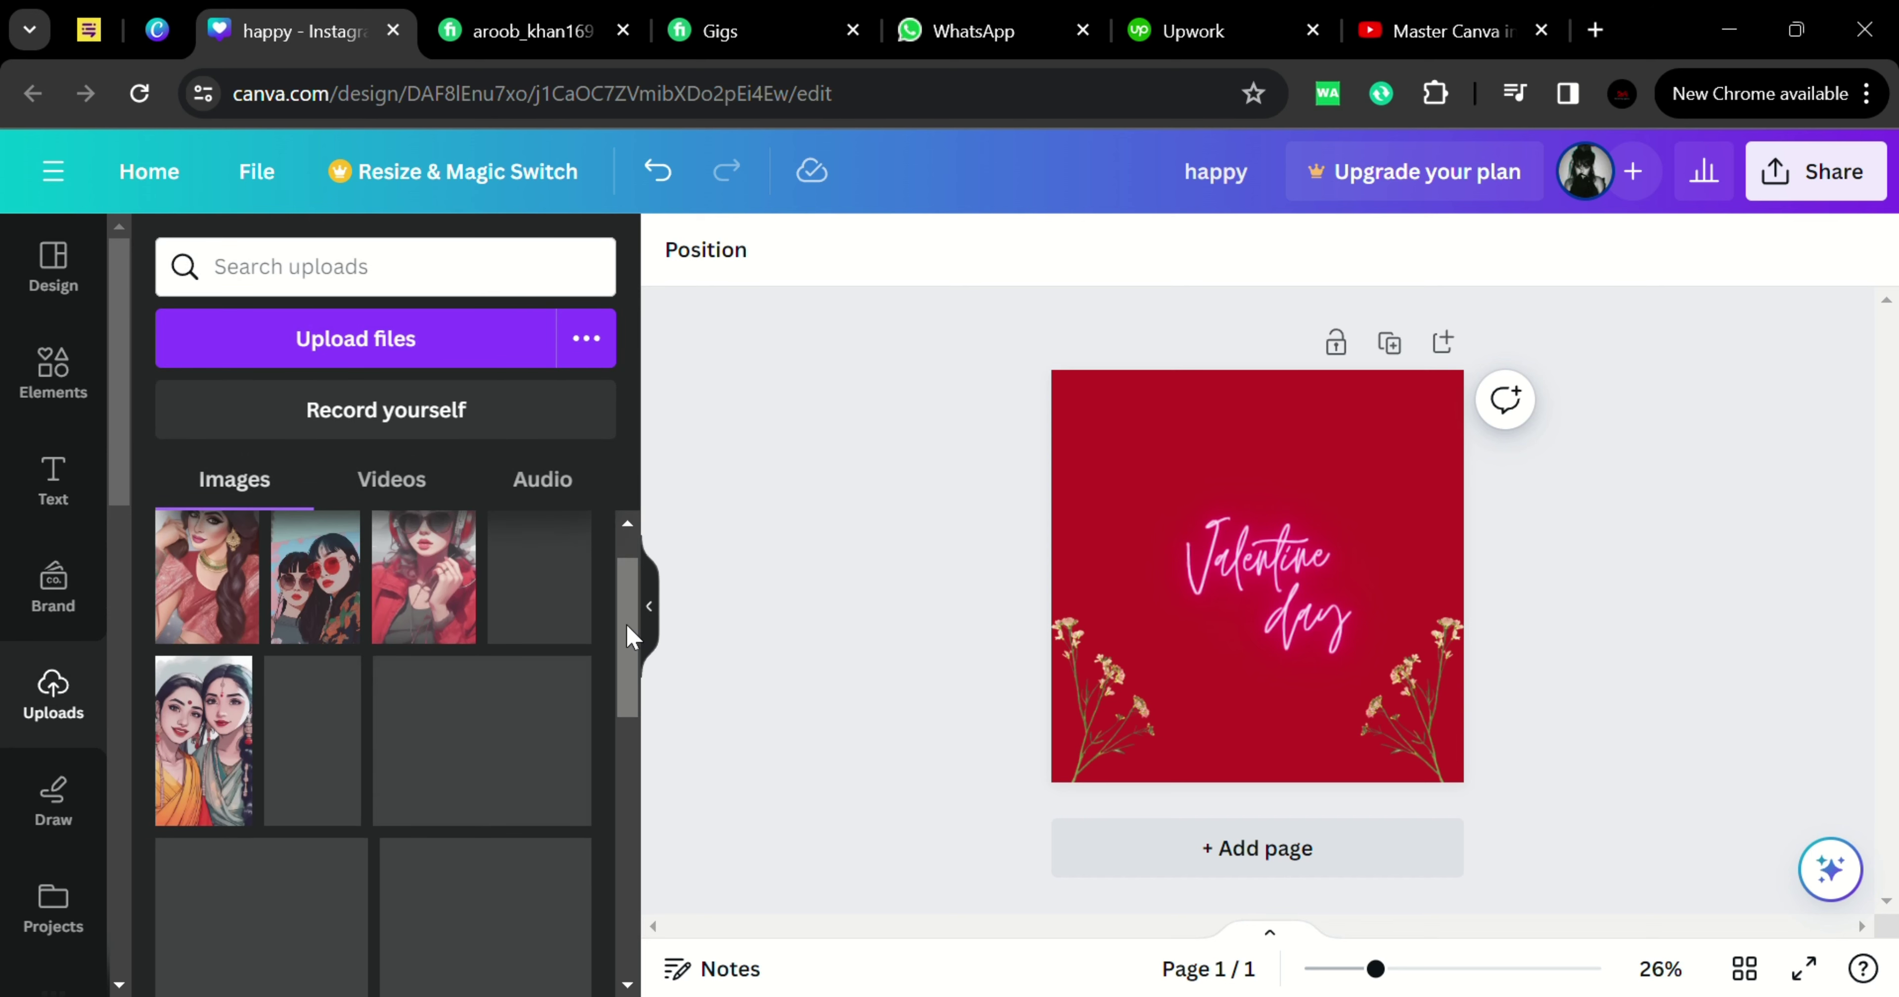
{"action": "scroll", "coordinate": [639, 592], "scroll_direction": "up", "scroll_amount": 2}
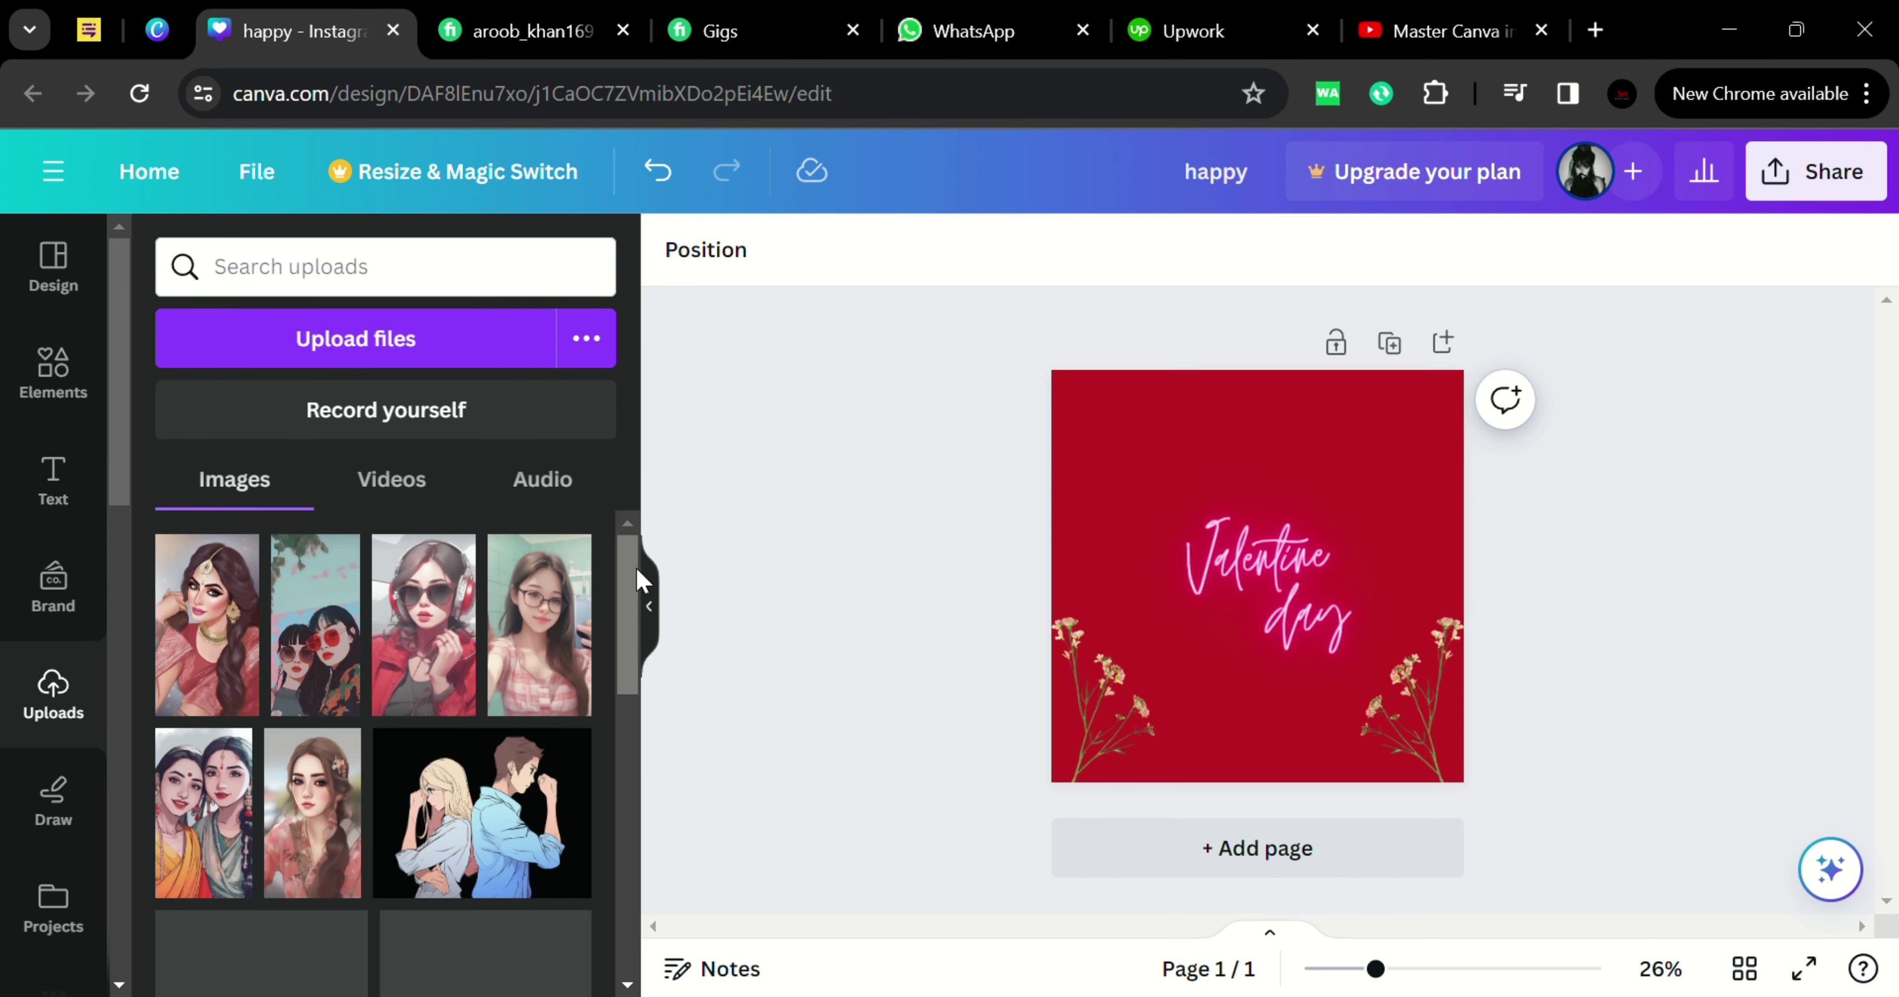
{"action": "left_click_drag", "start_coordinate": [631, 586], "coordinate": [644, 412]}
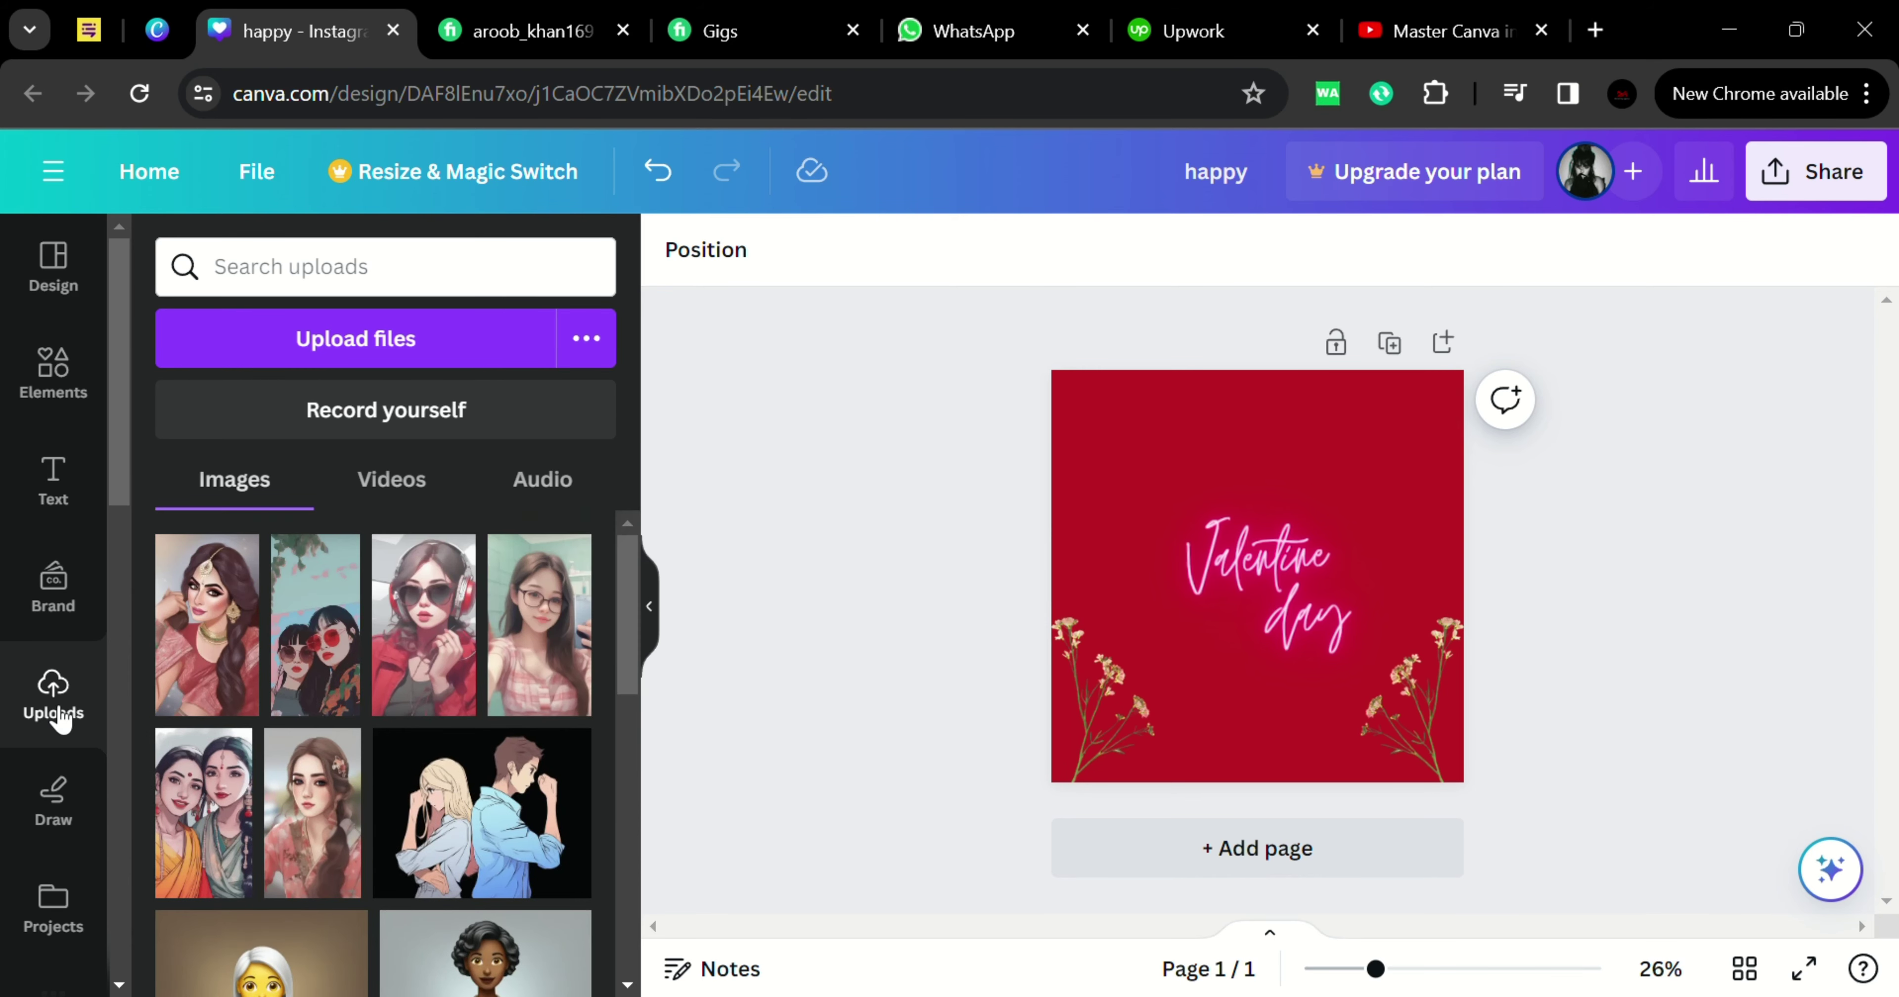
{"action": "left_click", "coordinate": [56, 786]}
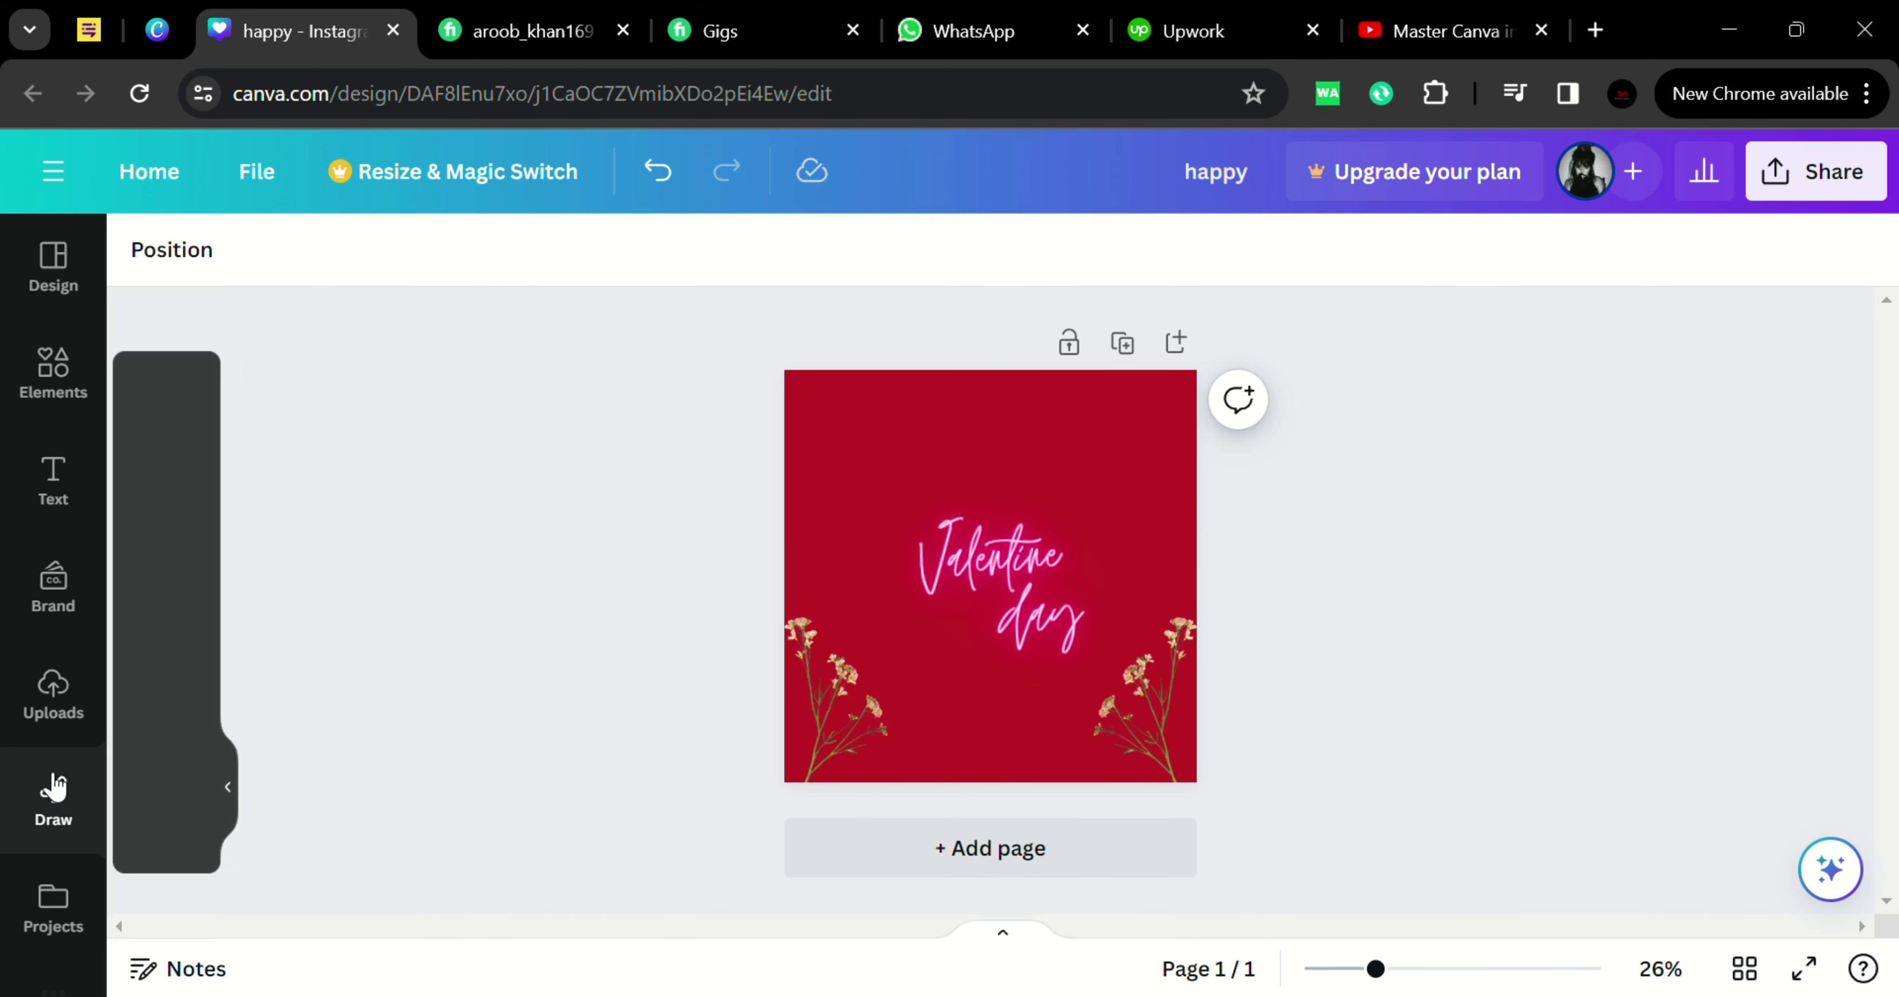
{"action": "left_click", "coordinate": [53, 913]}
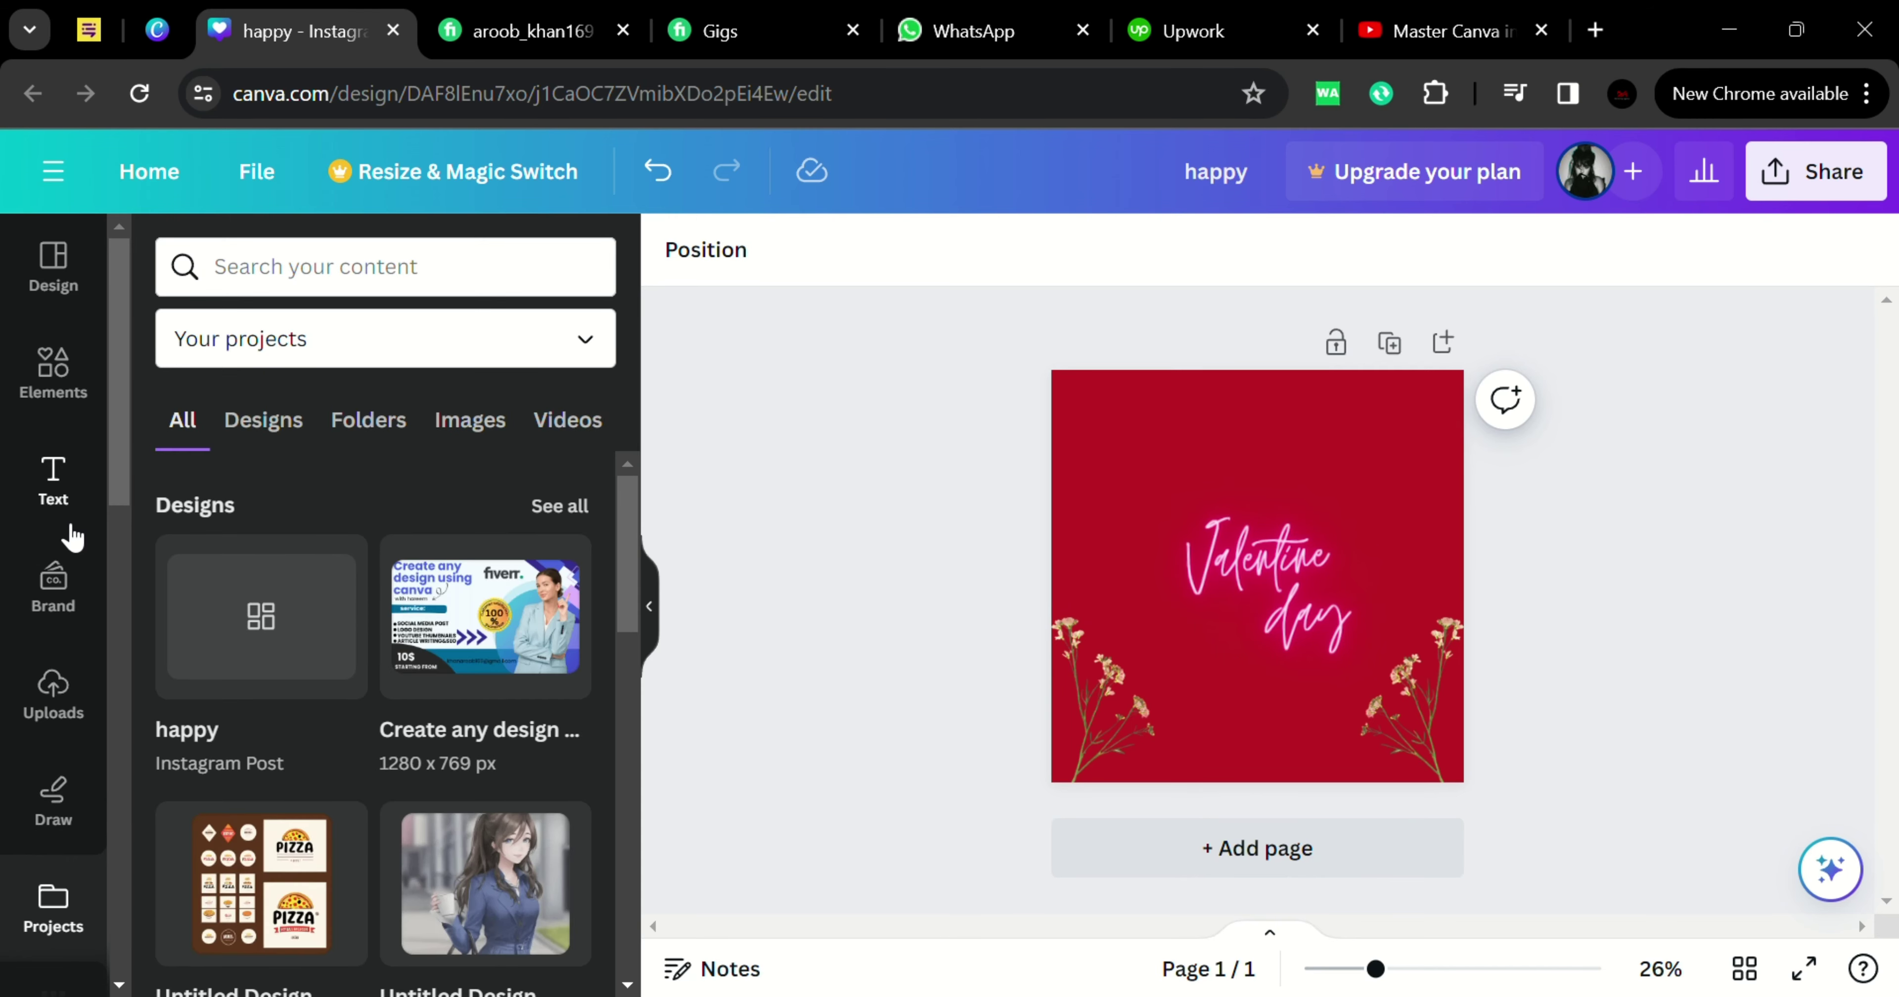
{"action": "left_click", "coordinate": [70, 526]}
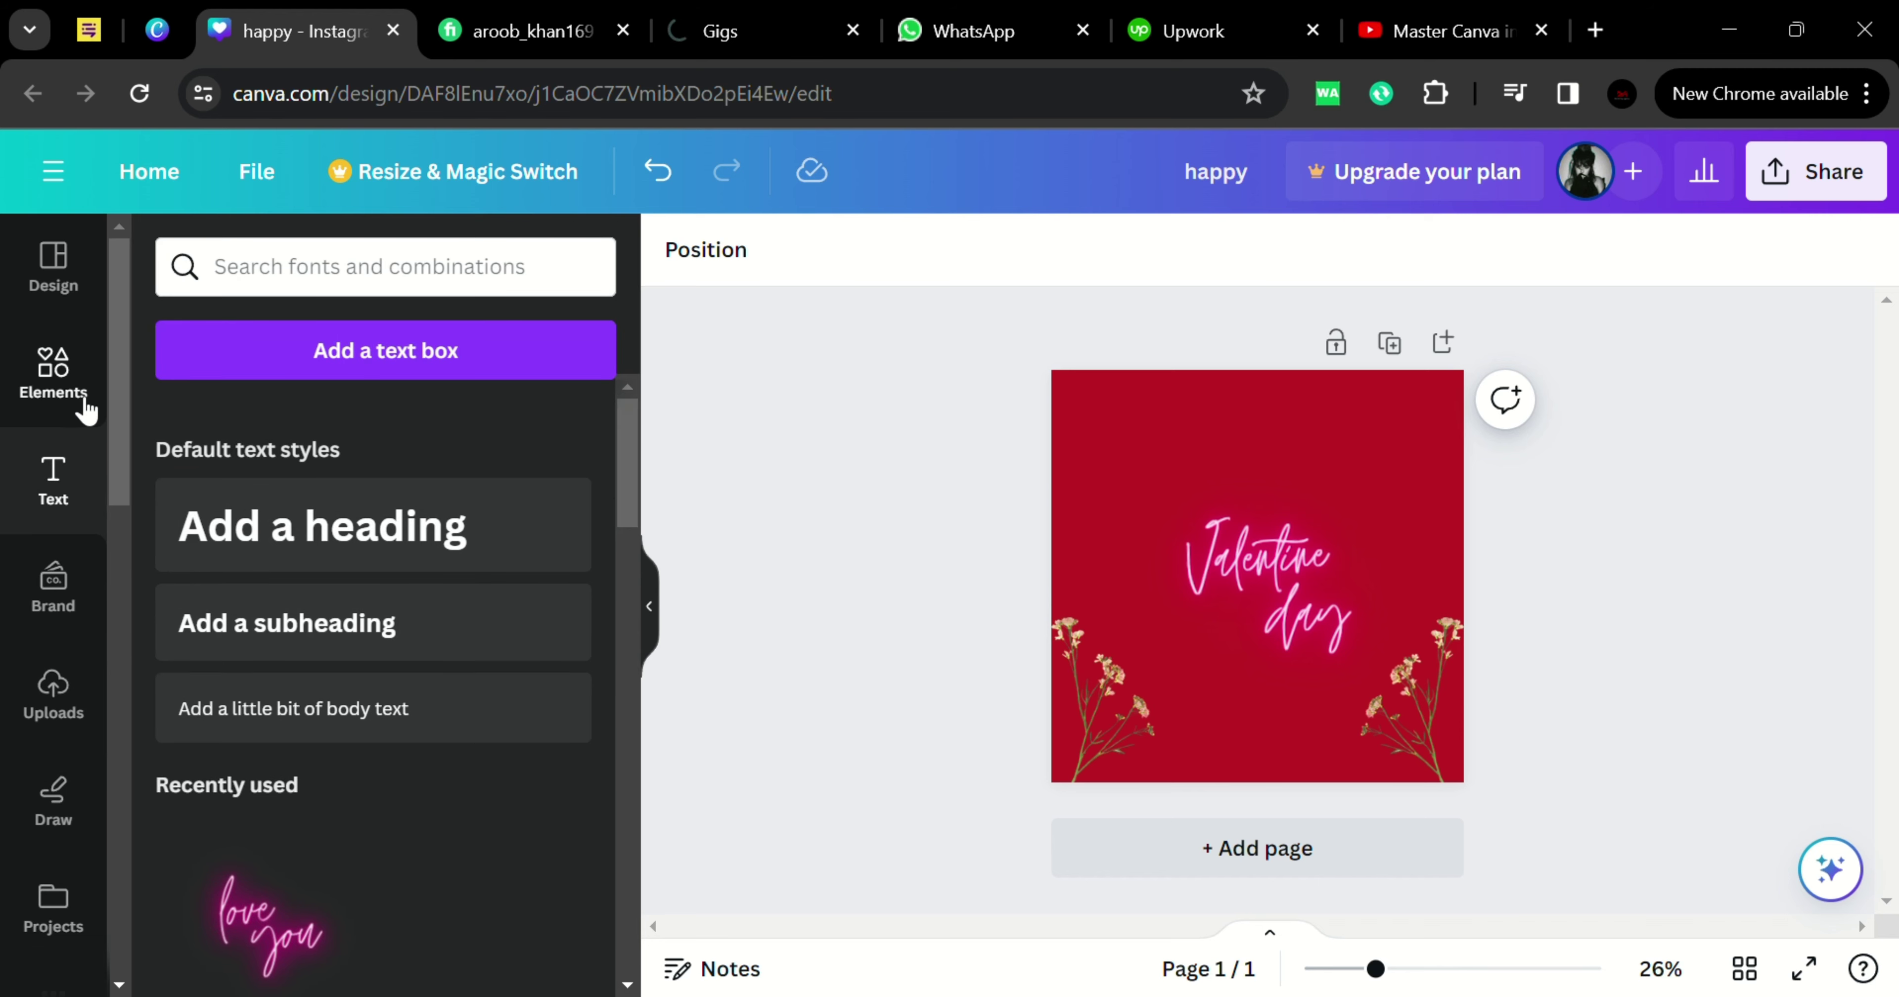
Browse the "flower" element results across all categories, graphics, photos, videos and shapes
{"action": "left_click", "coordinate": [53, 372]}
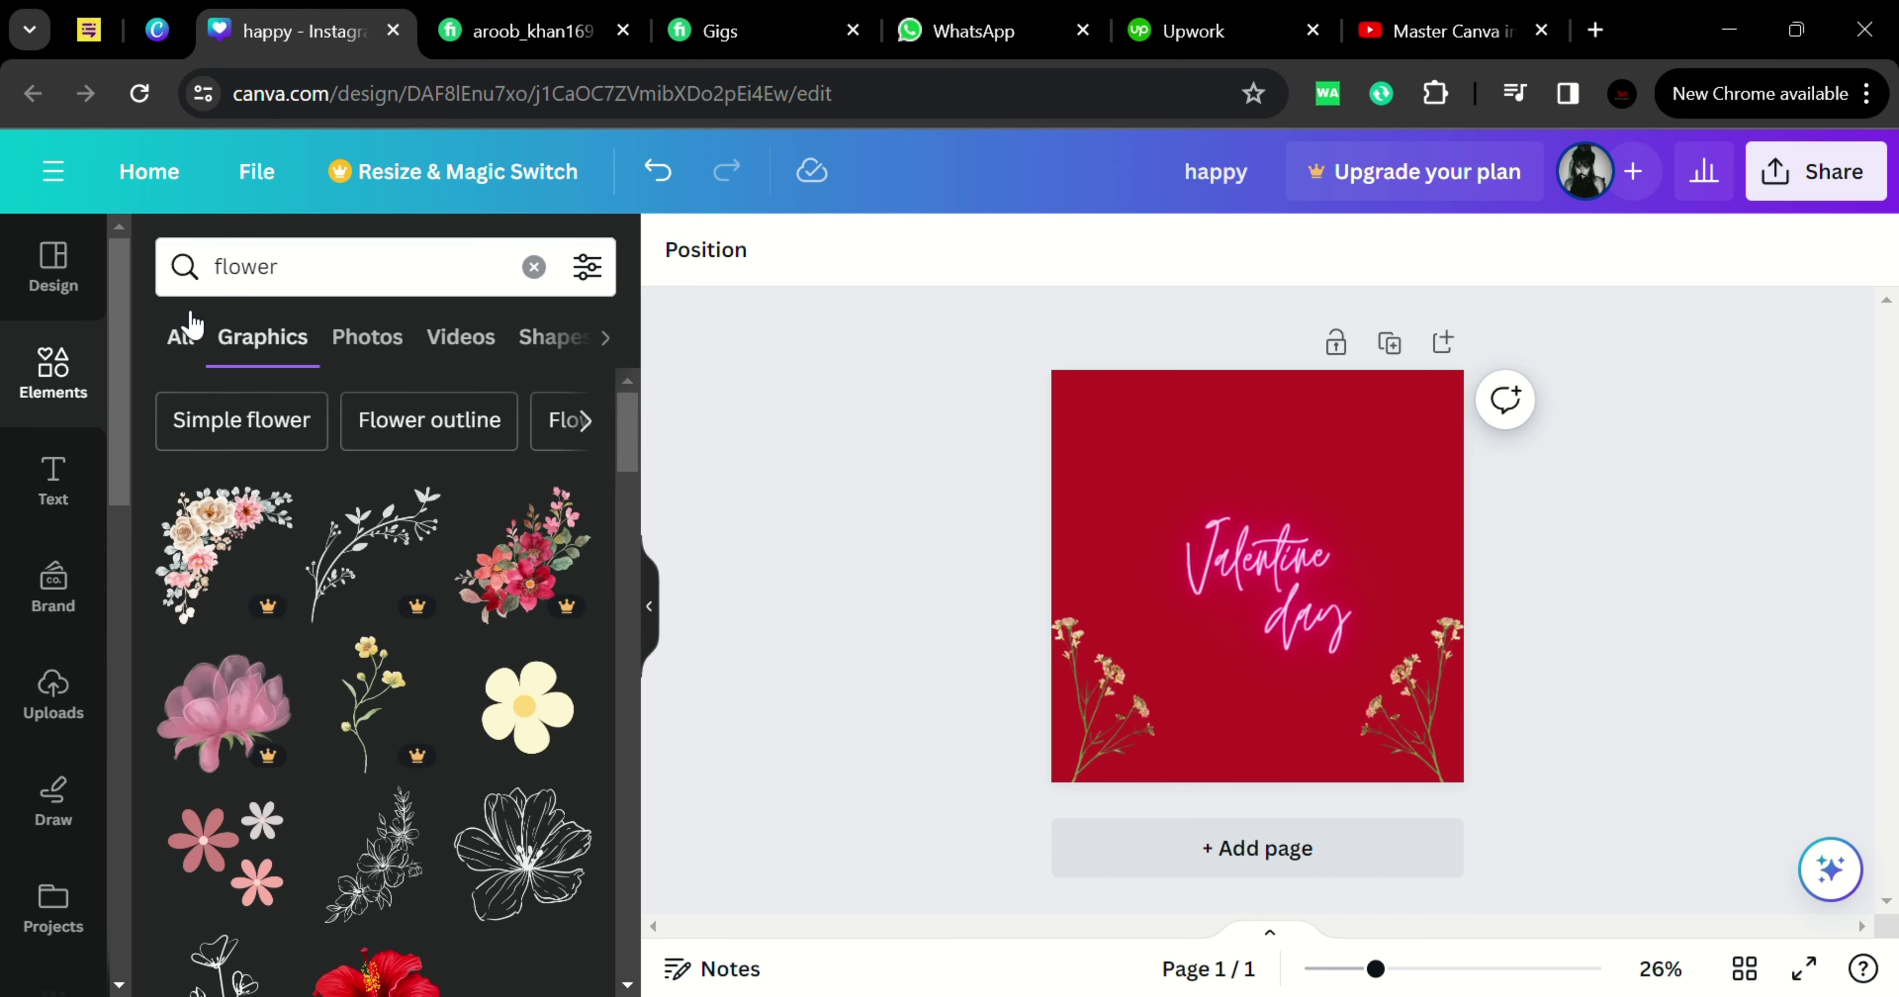
{"action": "left_click", "coordinate": [182, 353]}
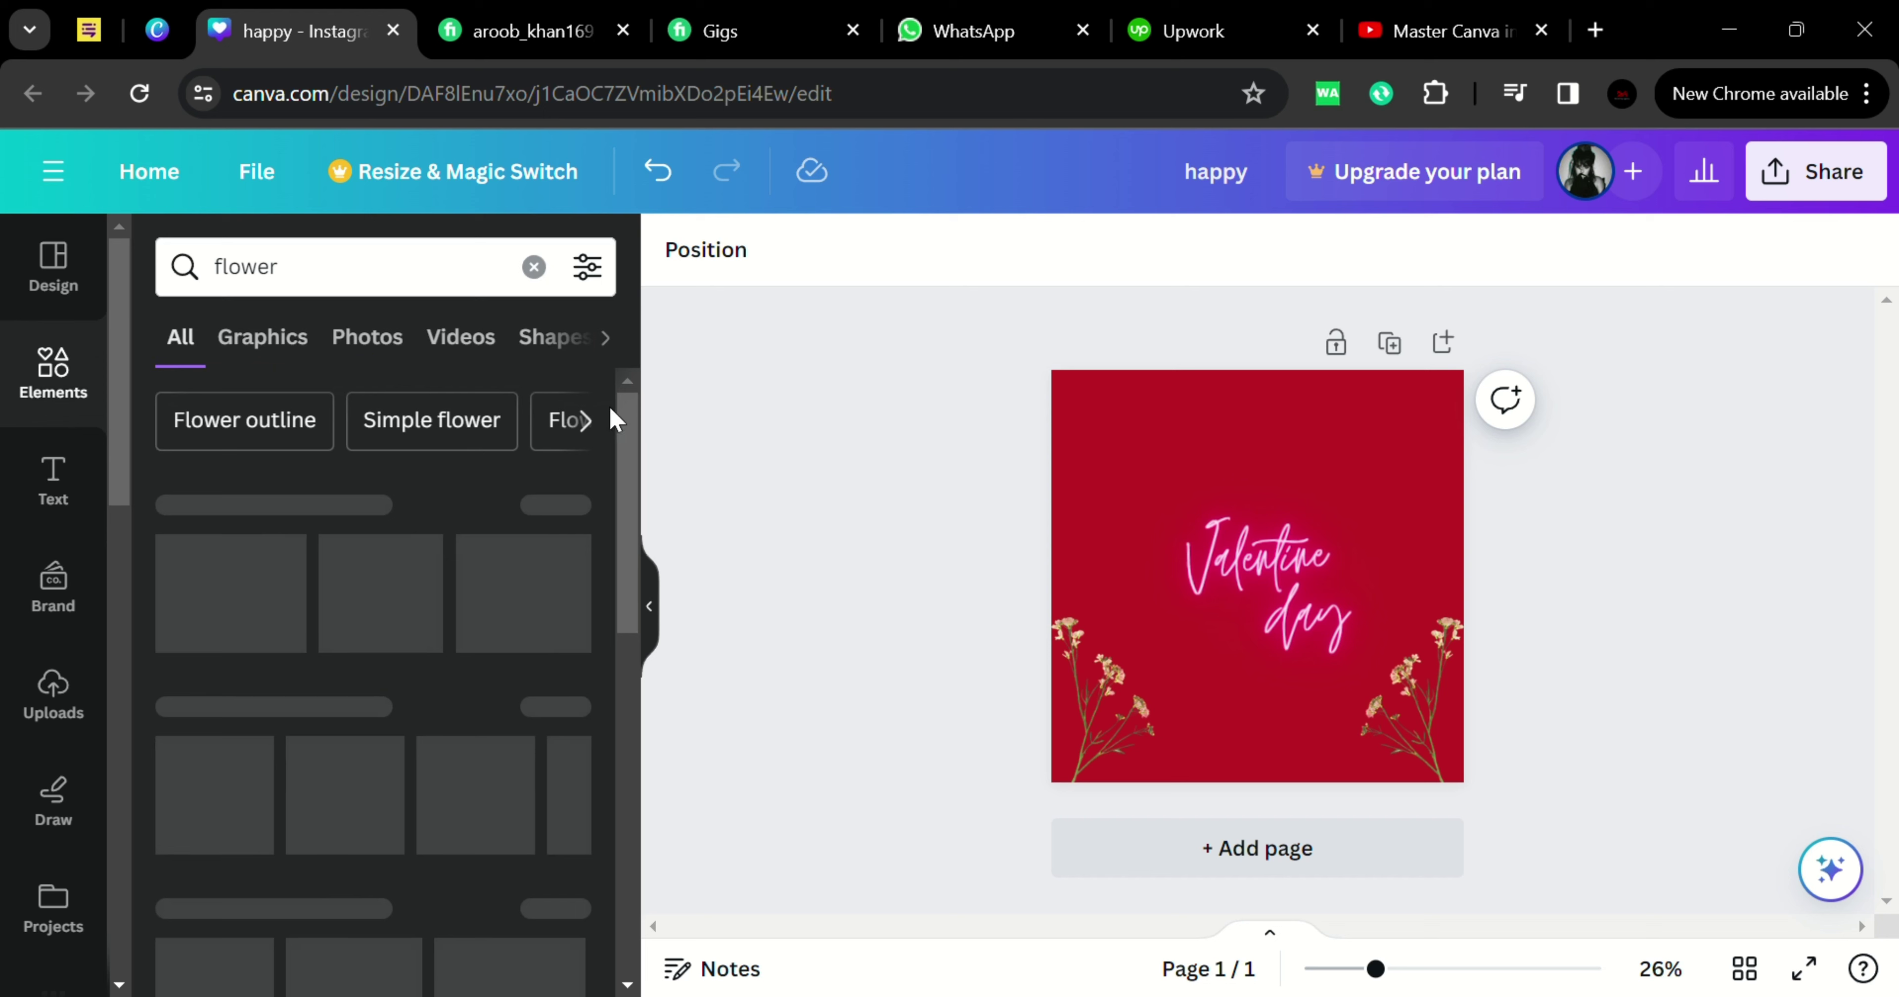
{"action": "scroll", "coordinate": [631, 424], "scroll_direction": "down", "scroll_amount": 5}
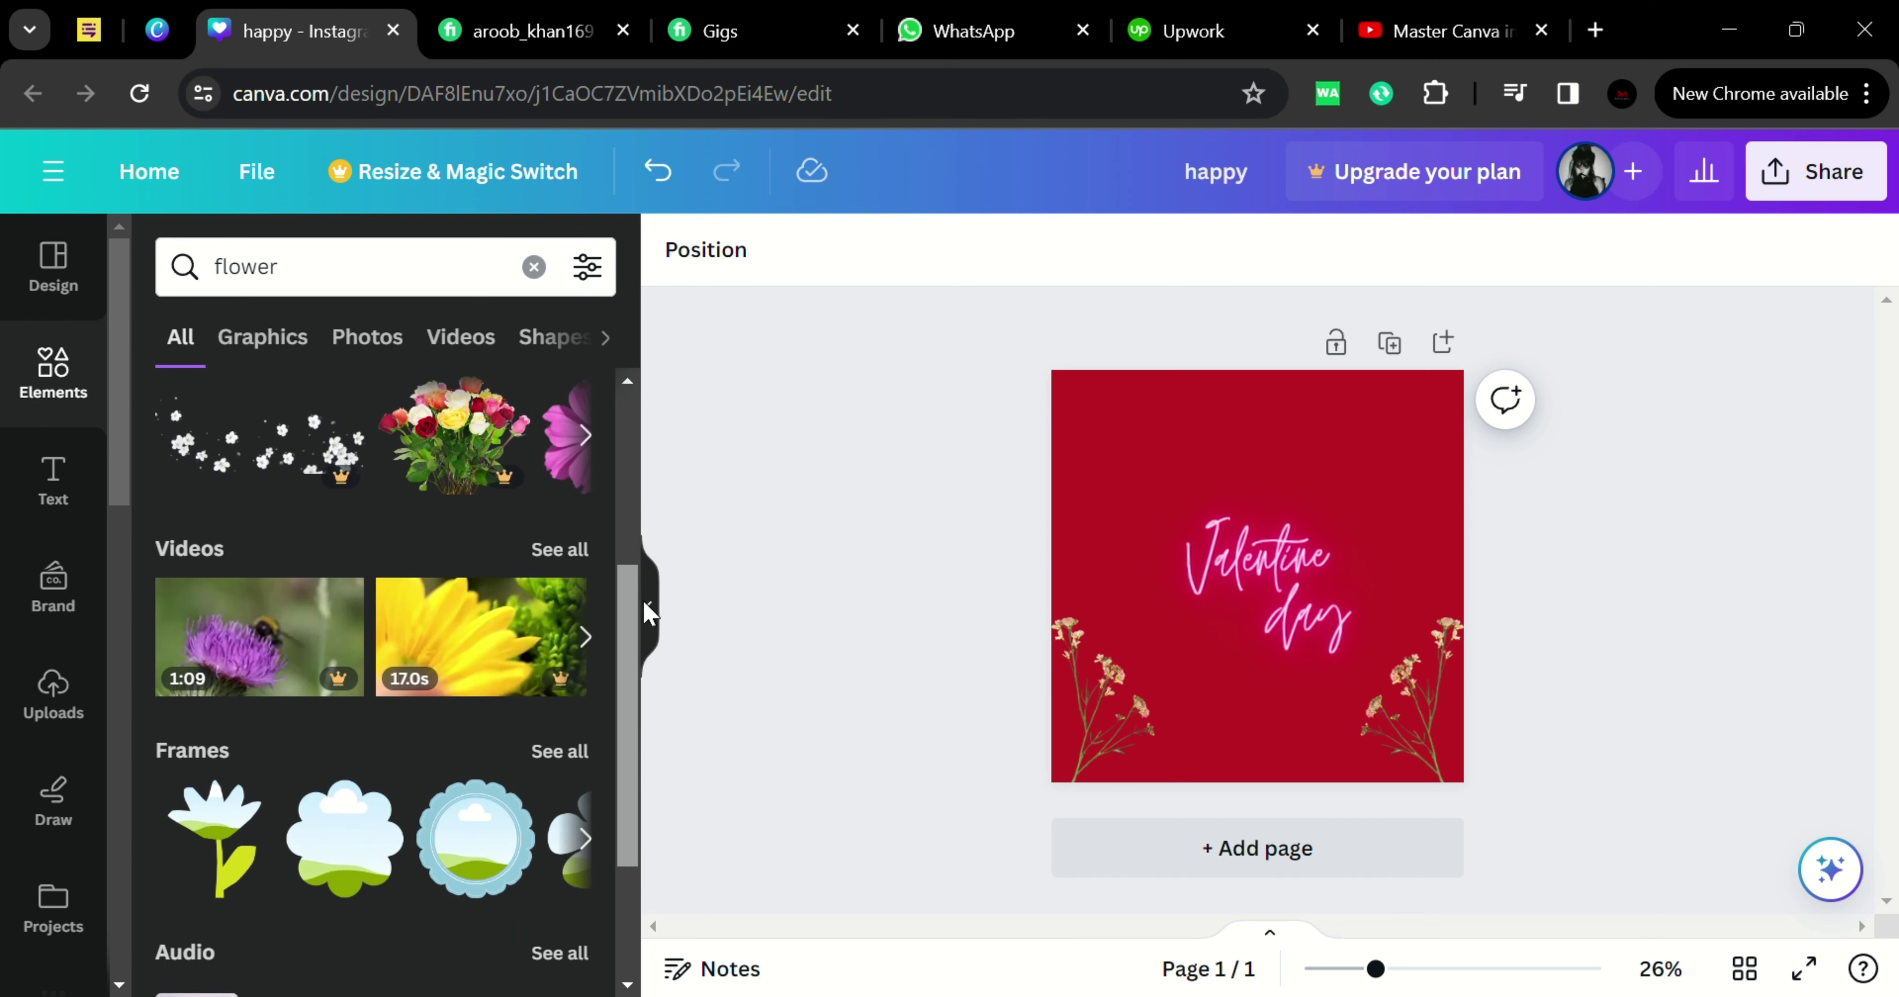
{"action": "scroll", "coordinate": [647, 612], "scroll_direction": "down", "scroll_amount": 3}
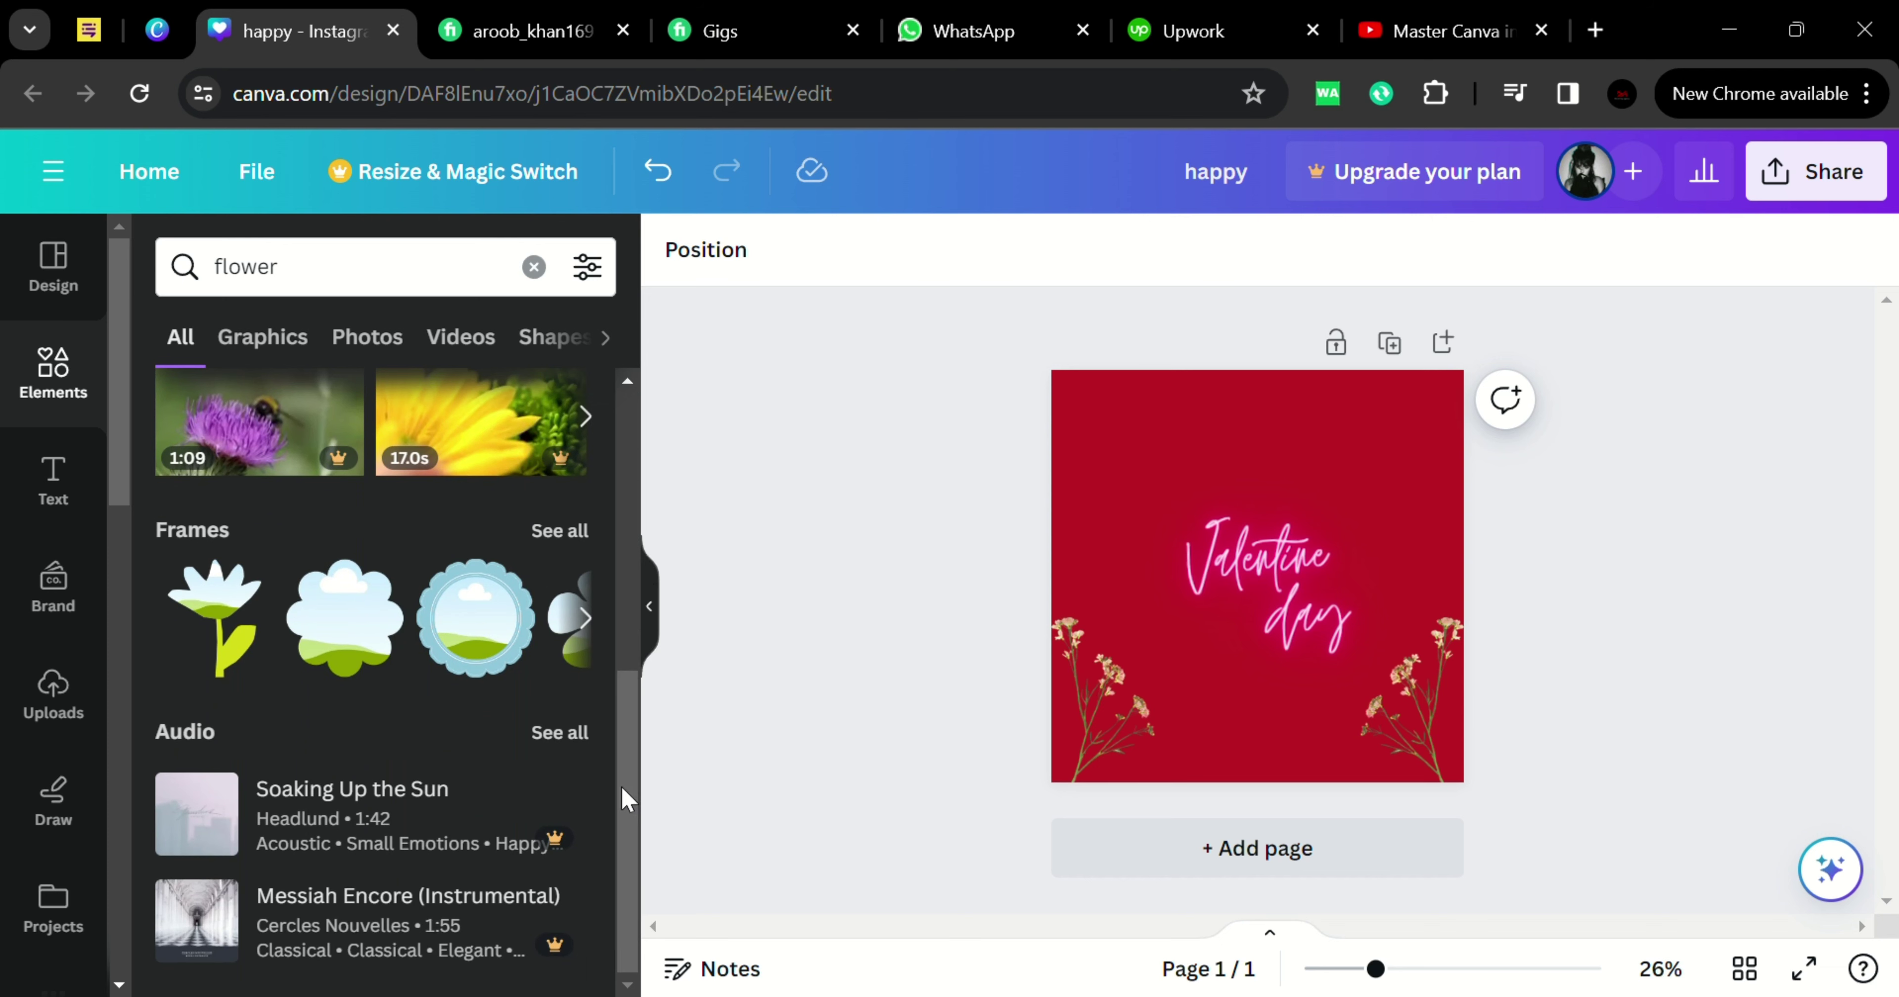
{"action": "left_click_drag", "start_coordinate": [625, 800], "coordinate": [361, 362]}
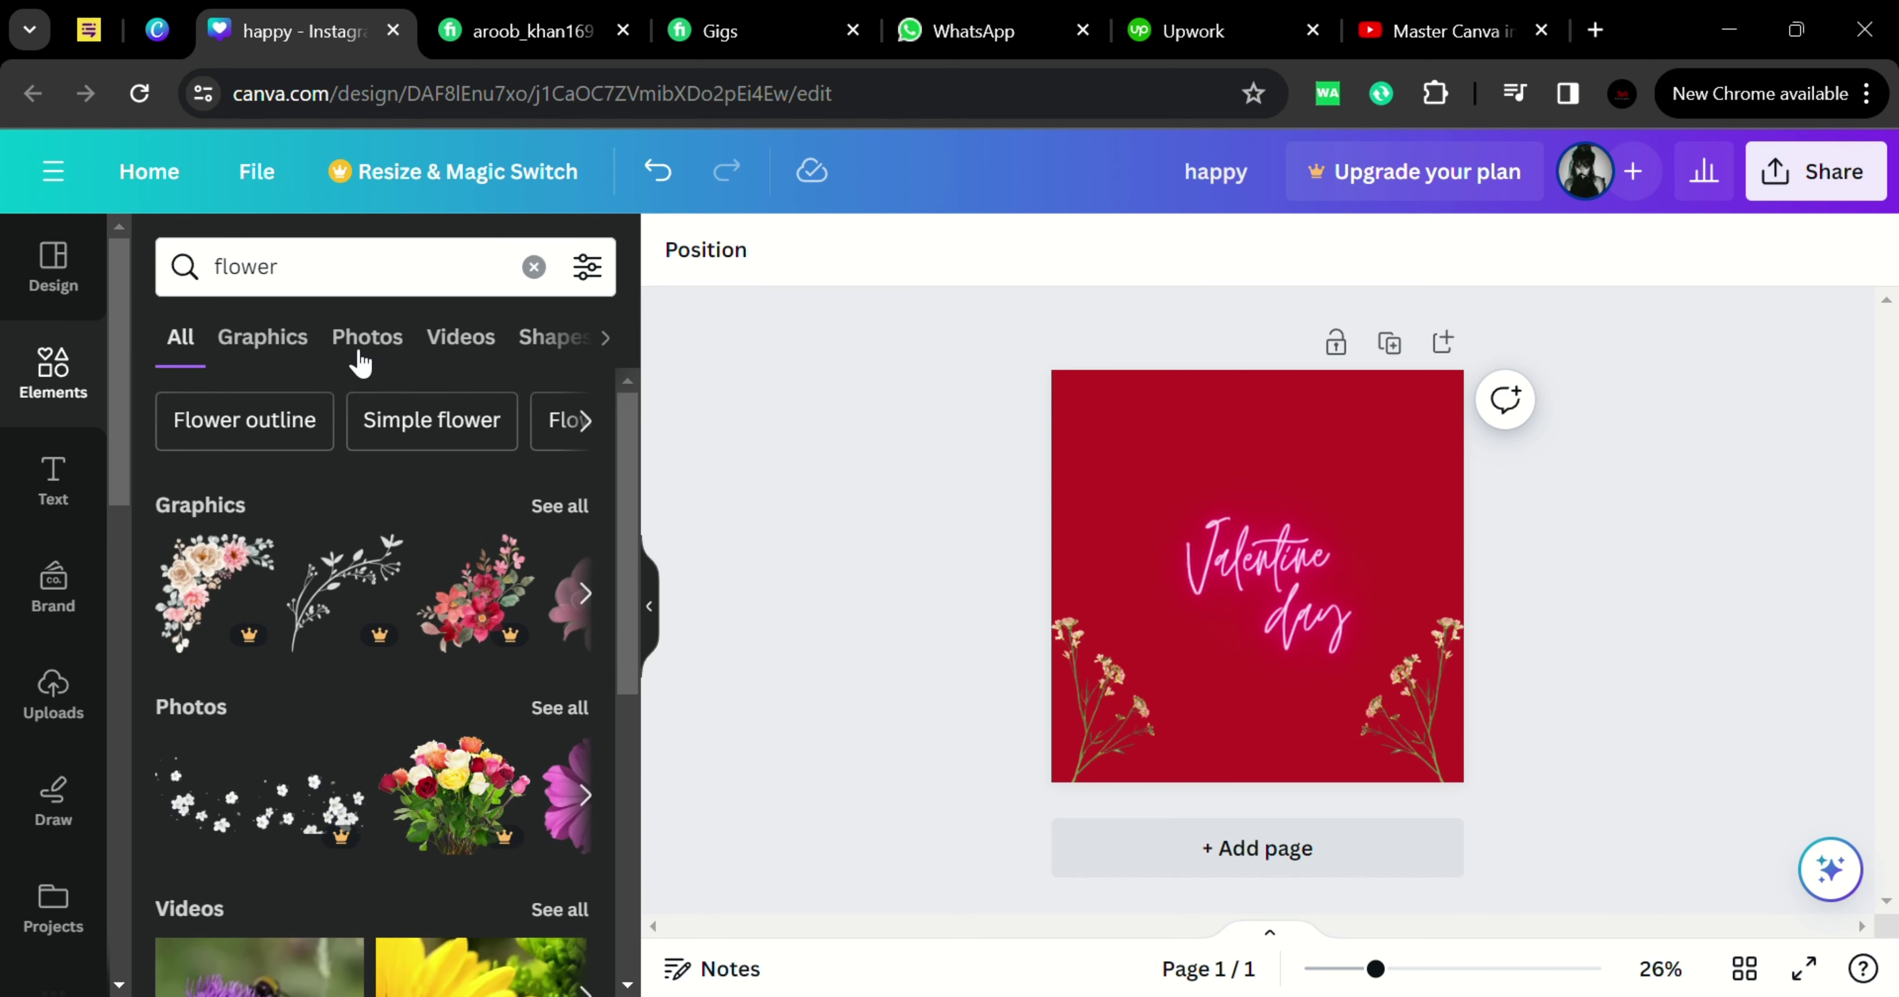
{"action": "left_click", "coordinate": [273, 339]}
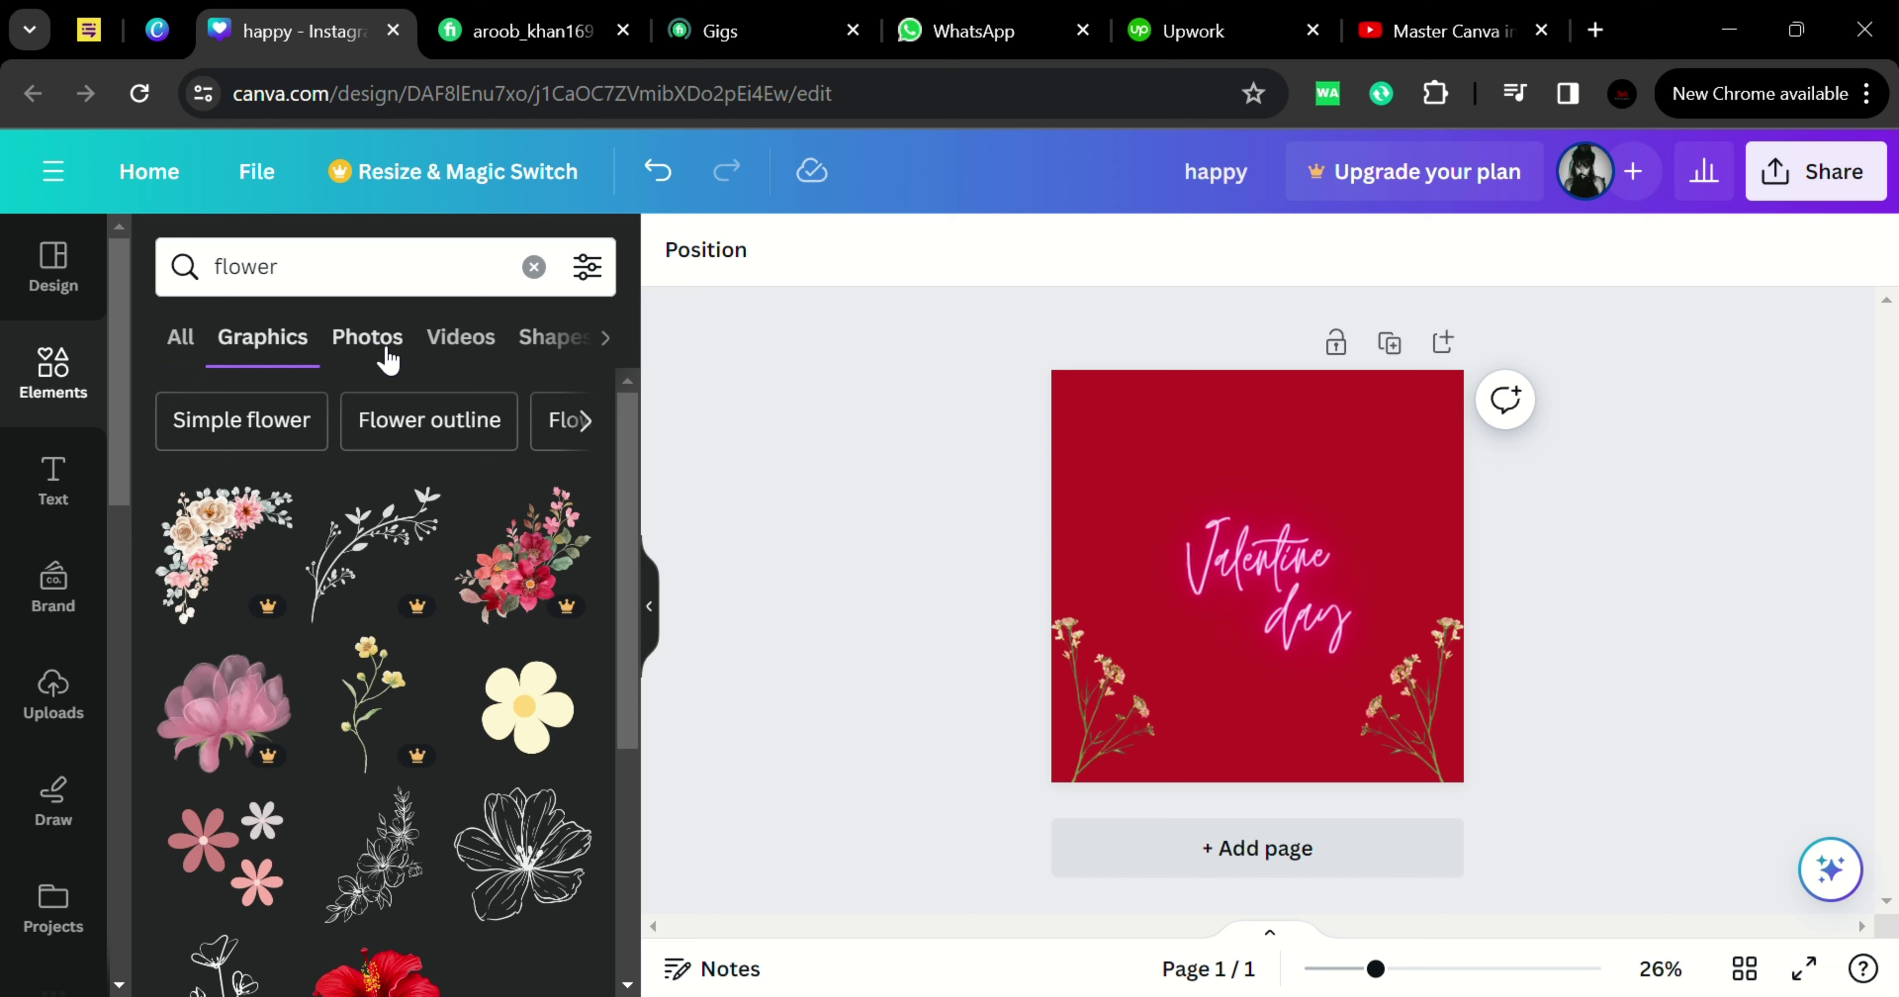
{"action": "left_click", "coordinate": [387, 359]}
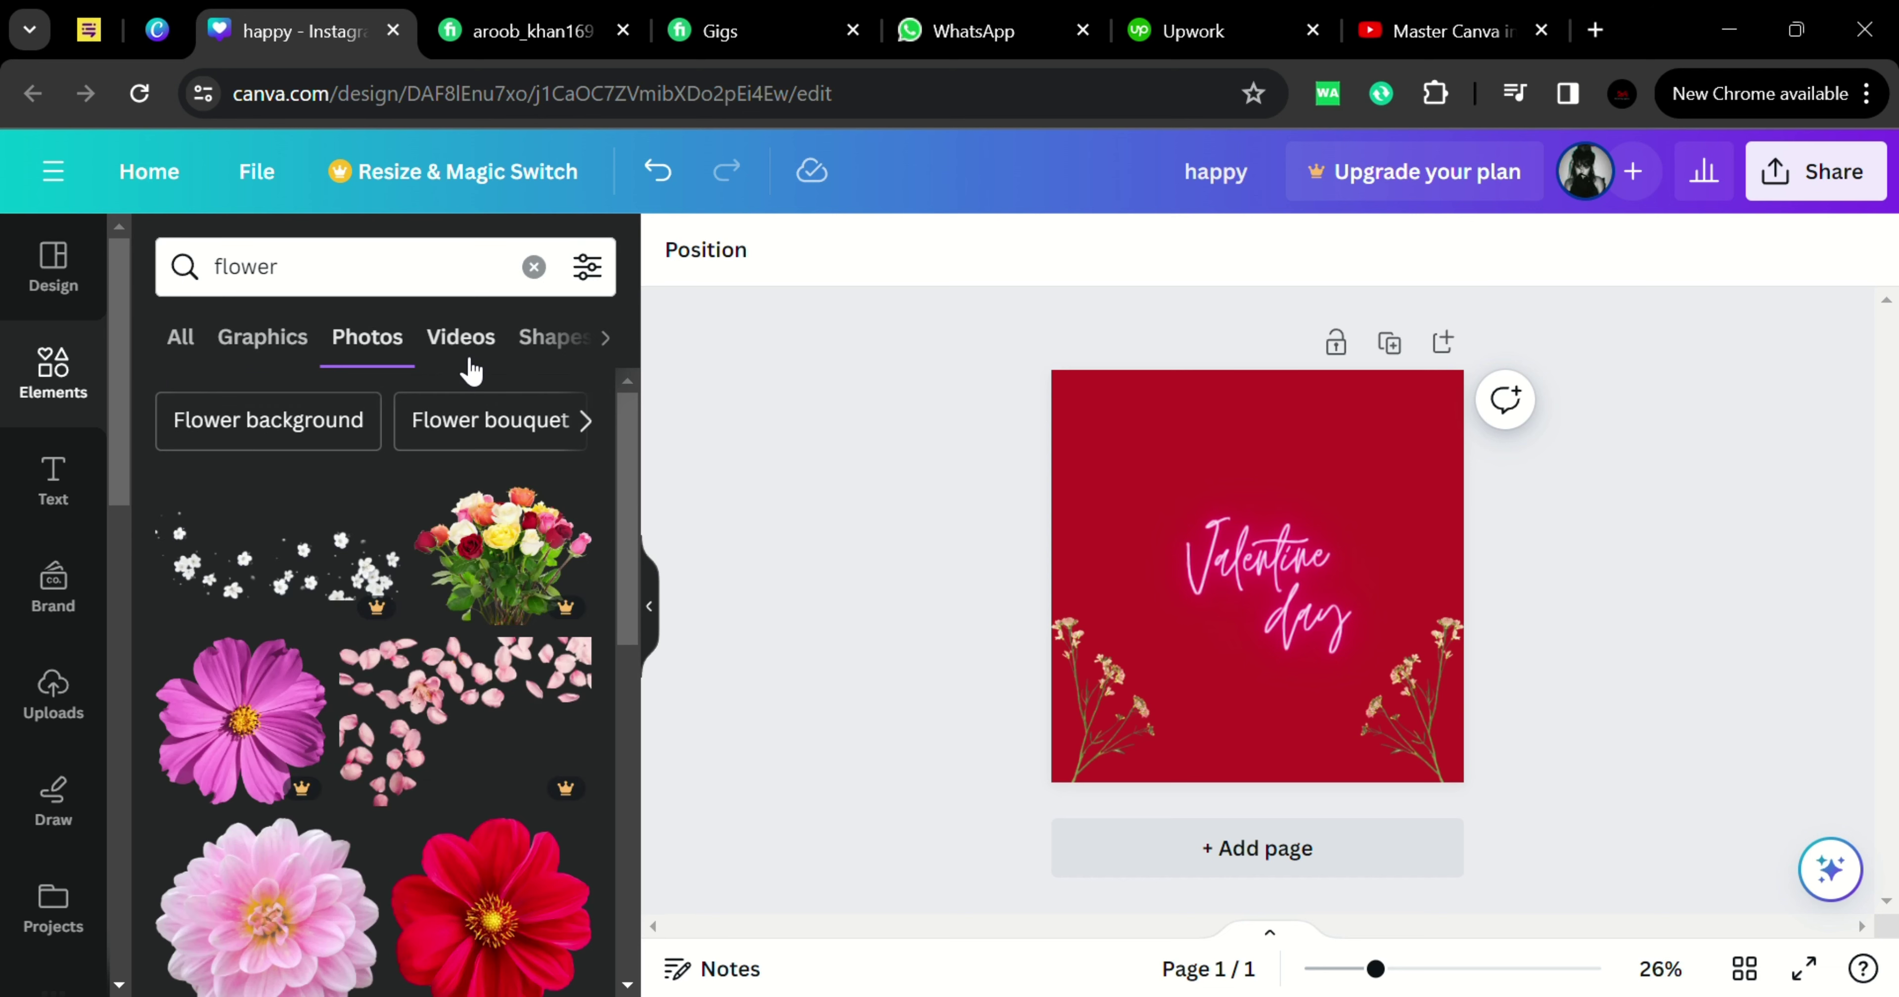
{"action": "left_click", "coordinate": [482, 354]}
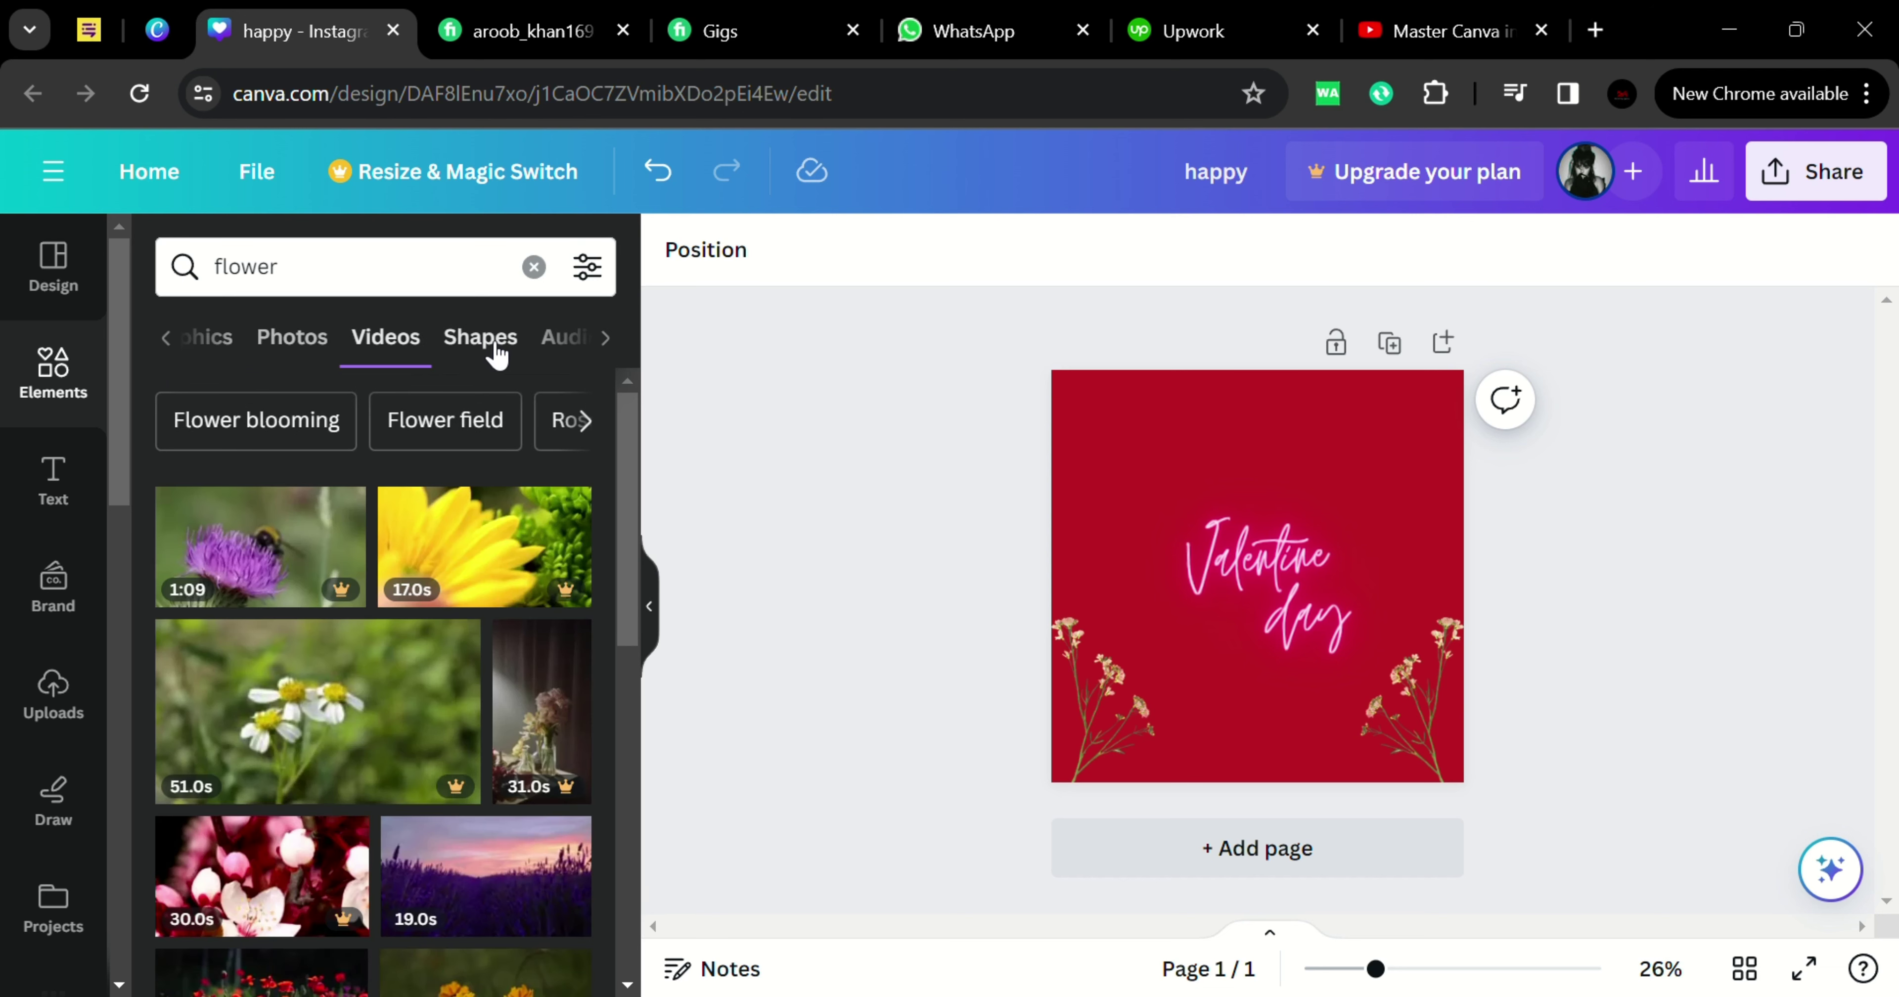
{"action": "left_click", "coordinate": [498, 356]}
{"action": "left_click", "coordinate": [299, 346]}
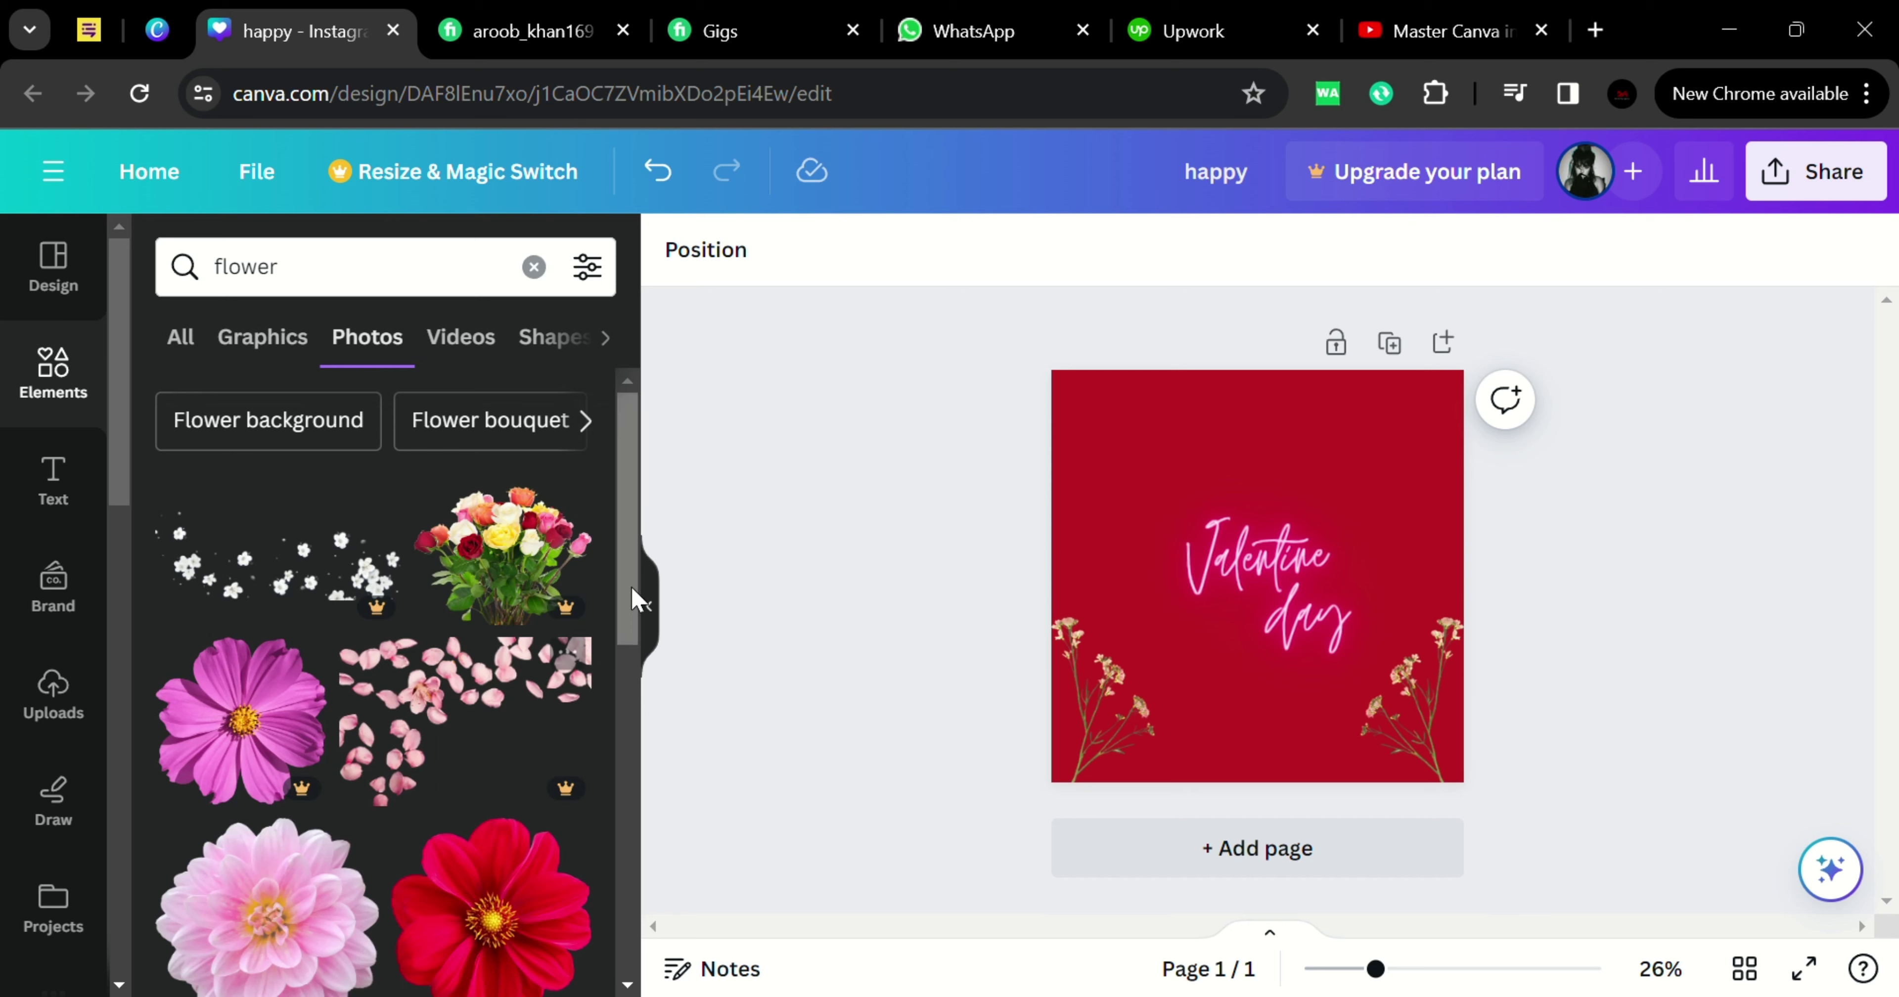
Clear the "flower" element search and download the finished Valentine design as a PNG
{"action": "left_click_drag", "start_coordinate": [627, 539], "coordinate": [601, 343]}
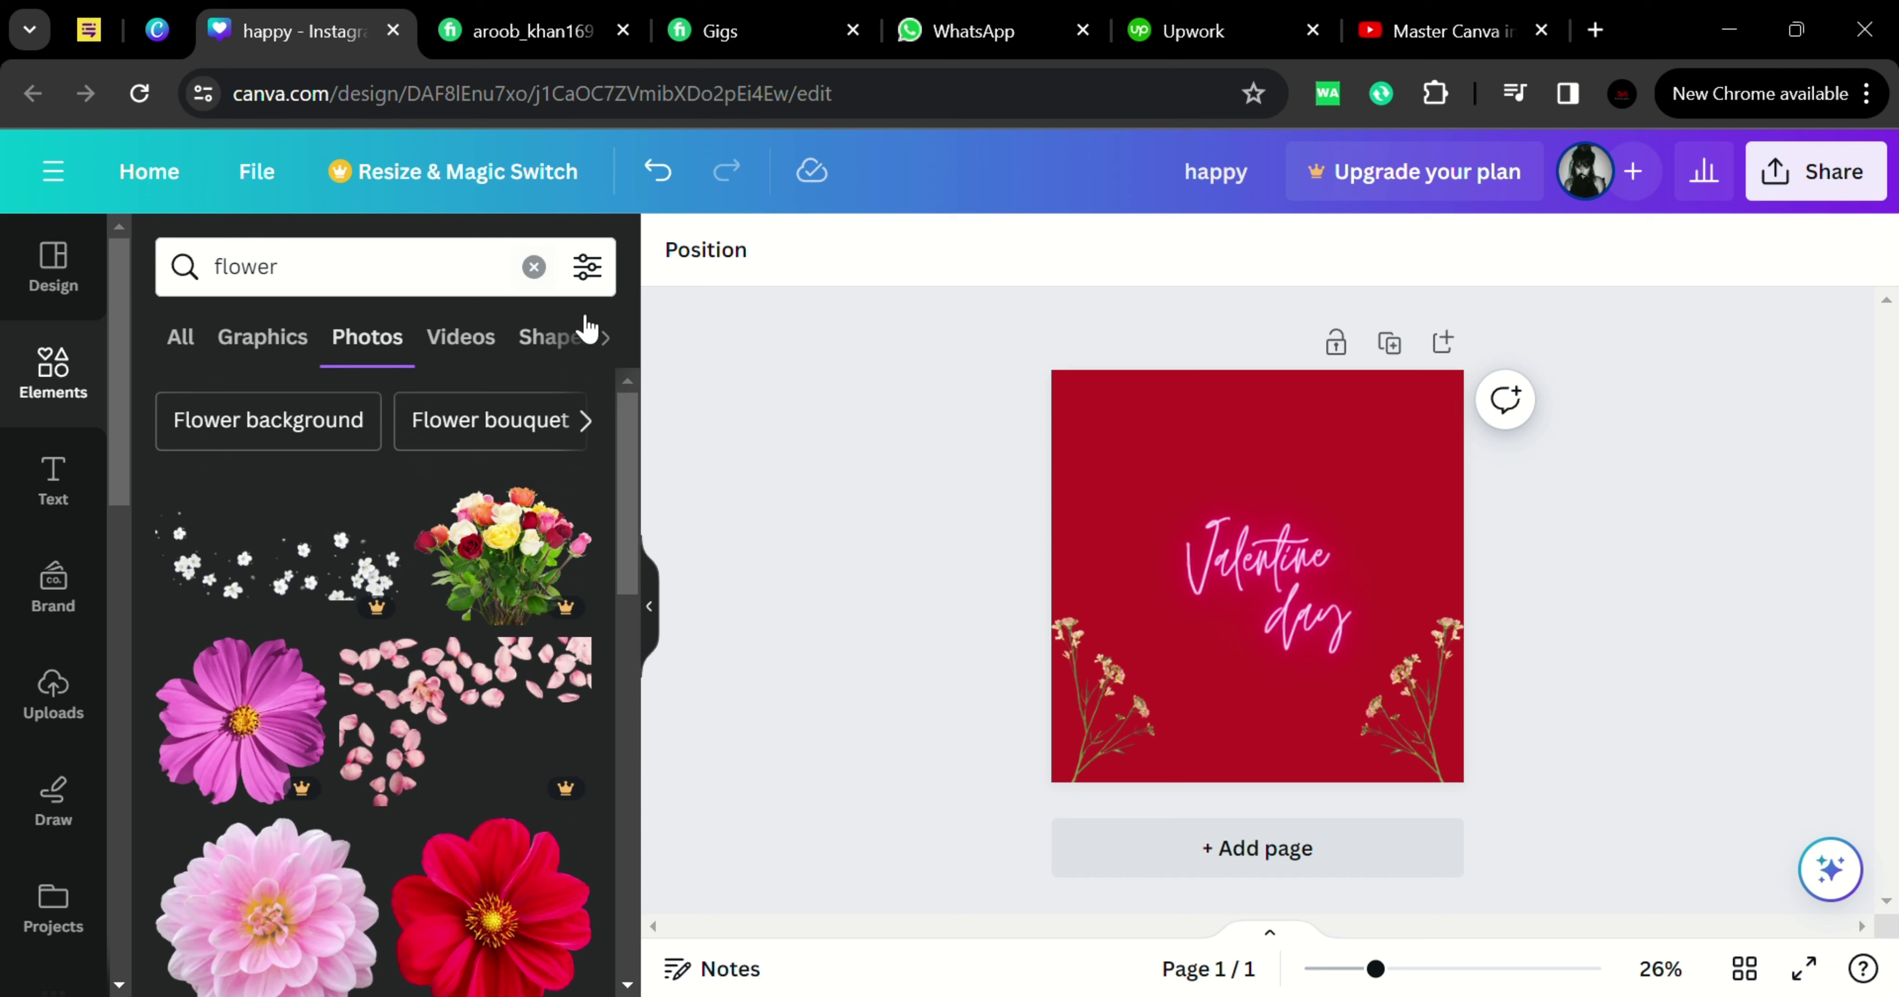
{"action": "left_click", "coordinate": [532, 267]}
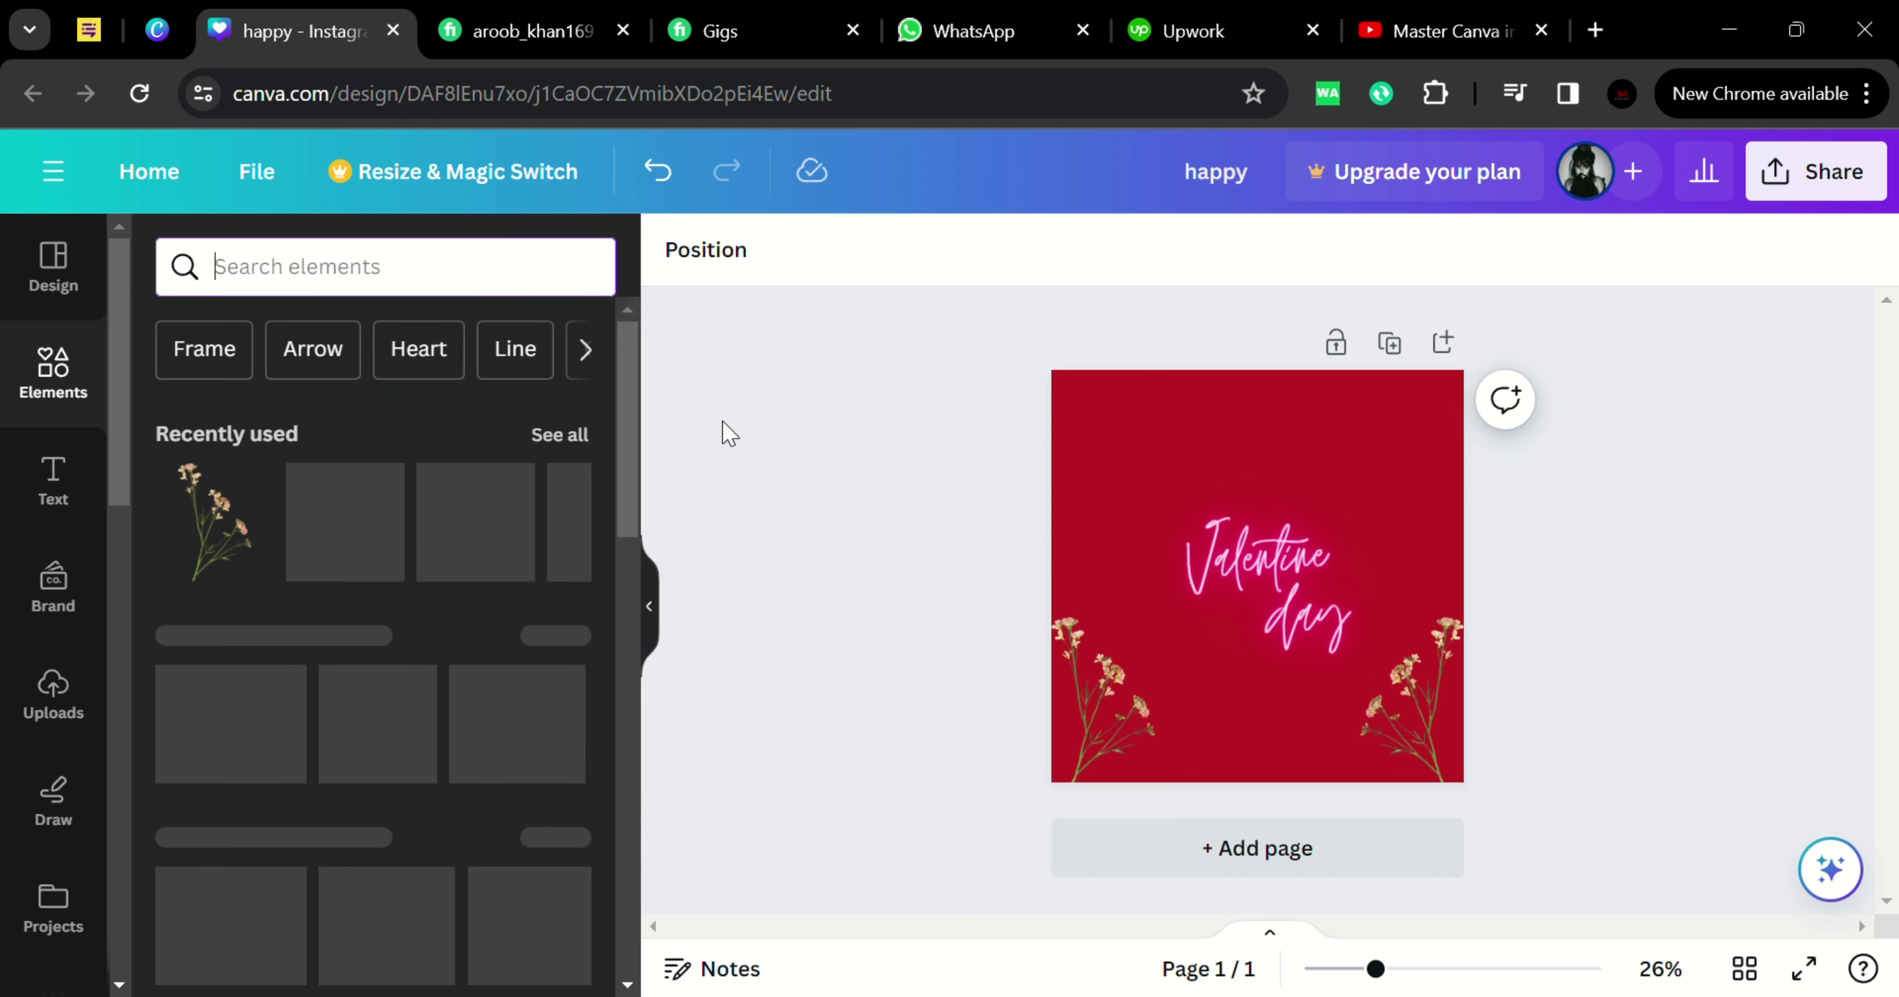
{"action": "left_click", "coordinate": [1801, 194]}
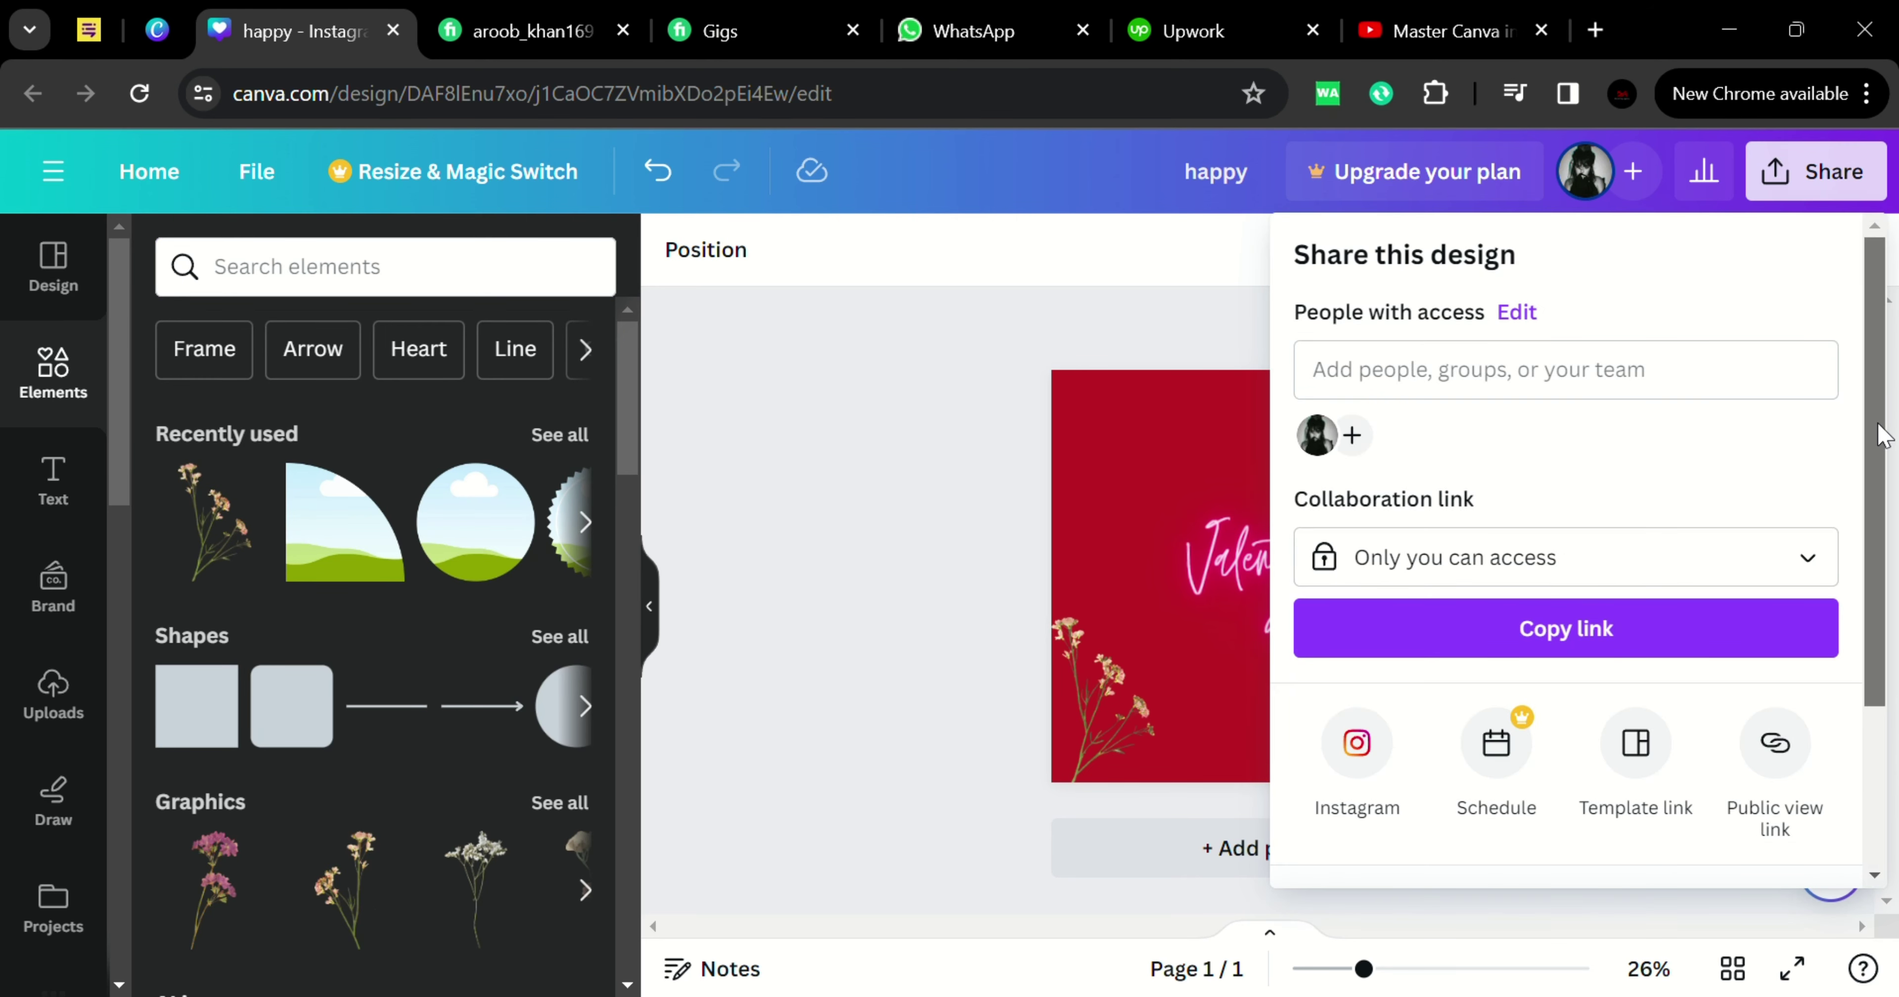
{"action": "scroll", "coordinate": [1871, 461], "scroll_direction": "down", "scroll_amount": 3}
{"action": "left_click", "coordinate": [1530, 691]}
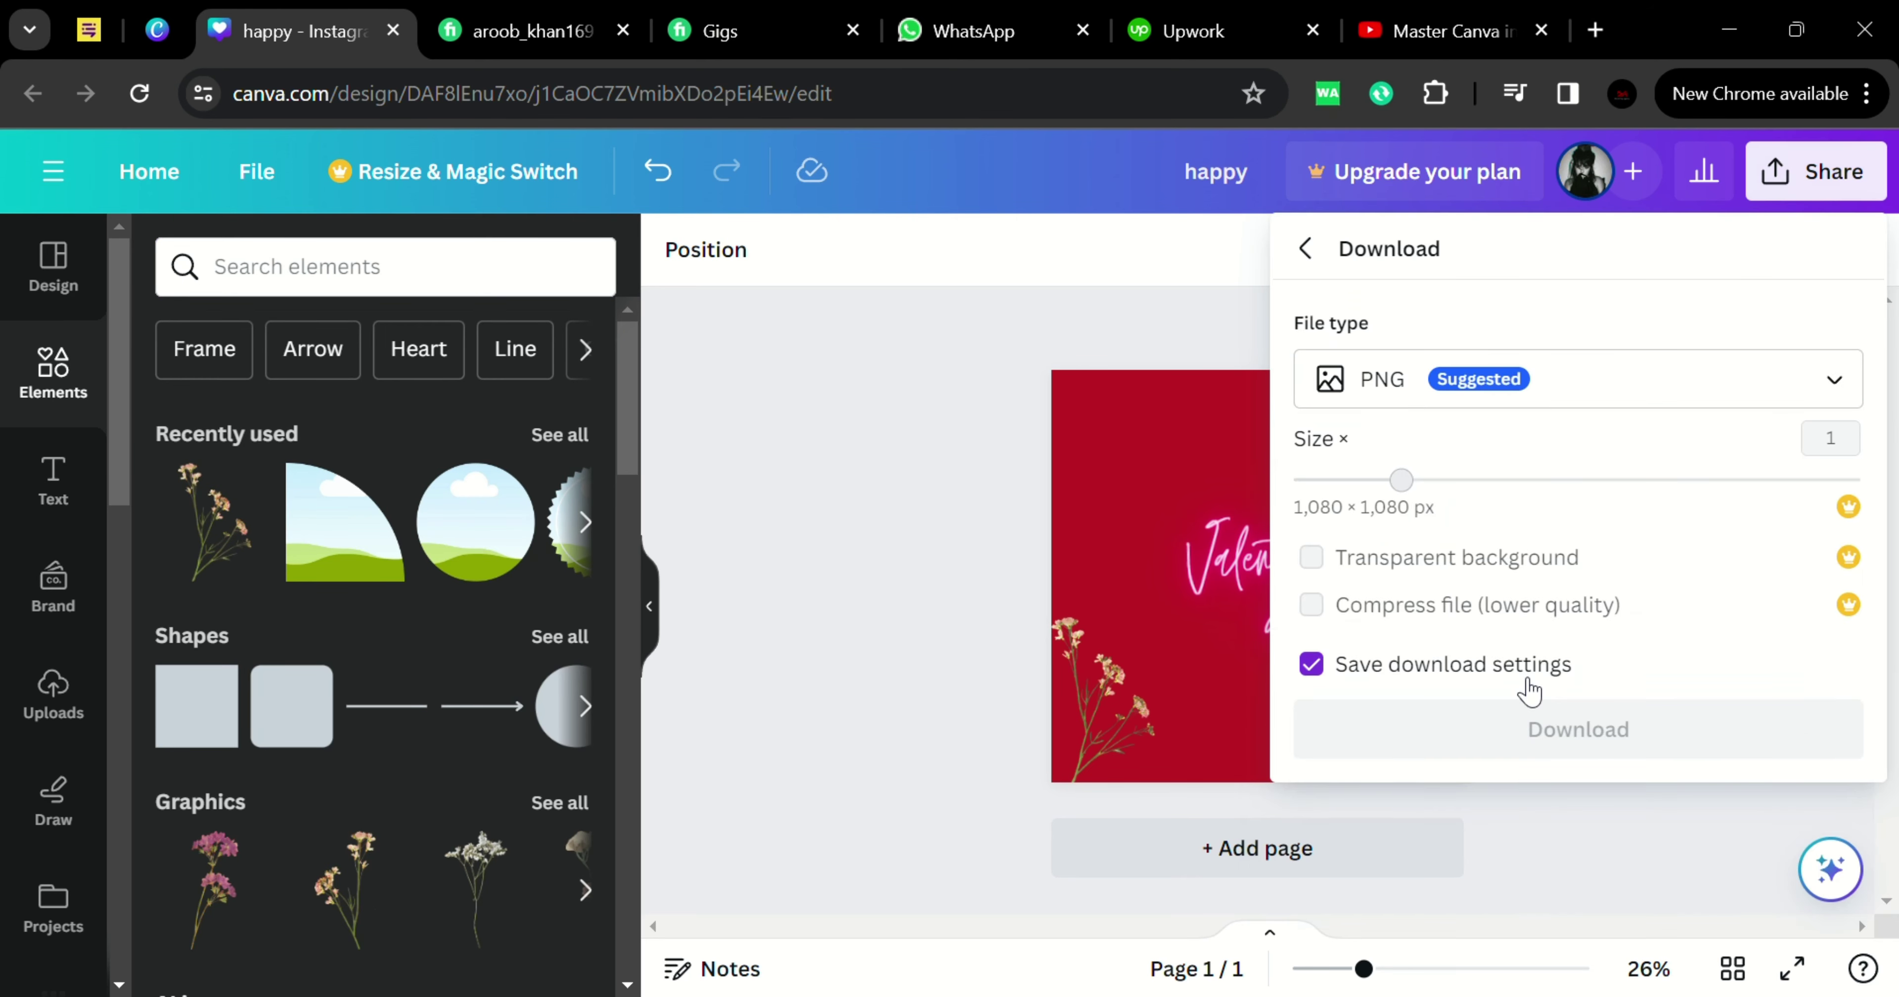
{"action": "left_click", "coordinate": [1513, 736]}
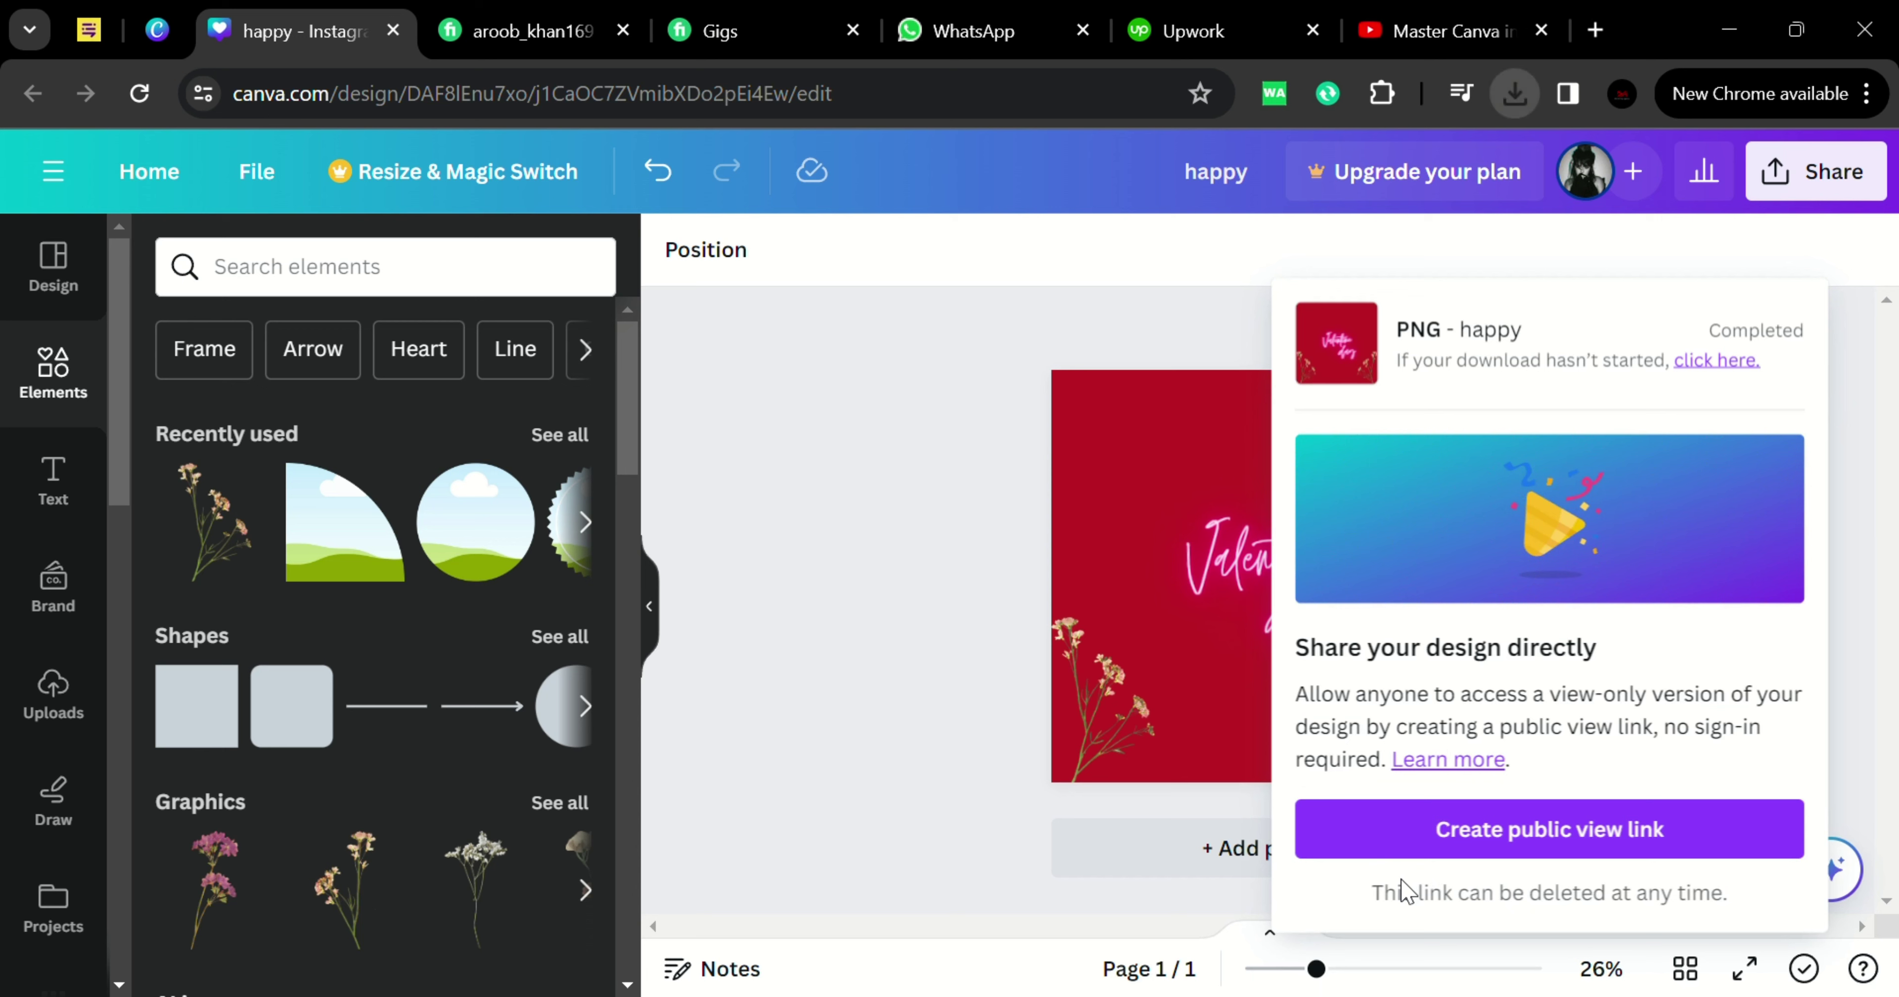
{"action": "left_click", "coordinate": [830, 478]}
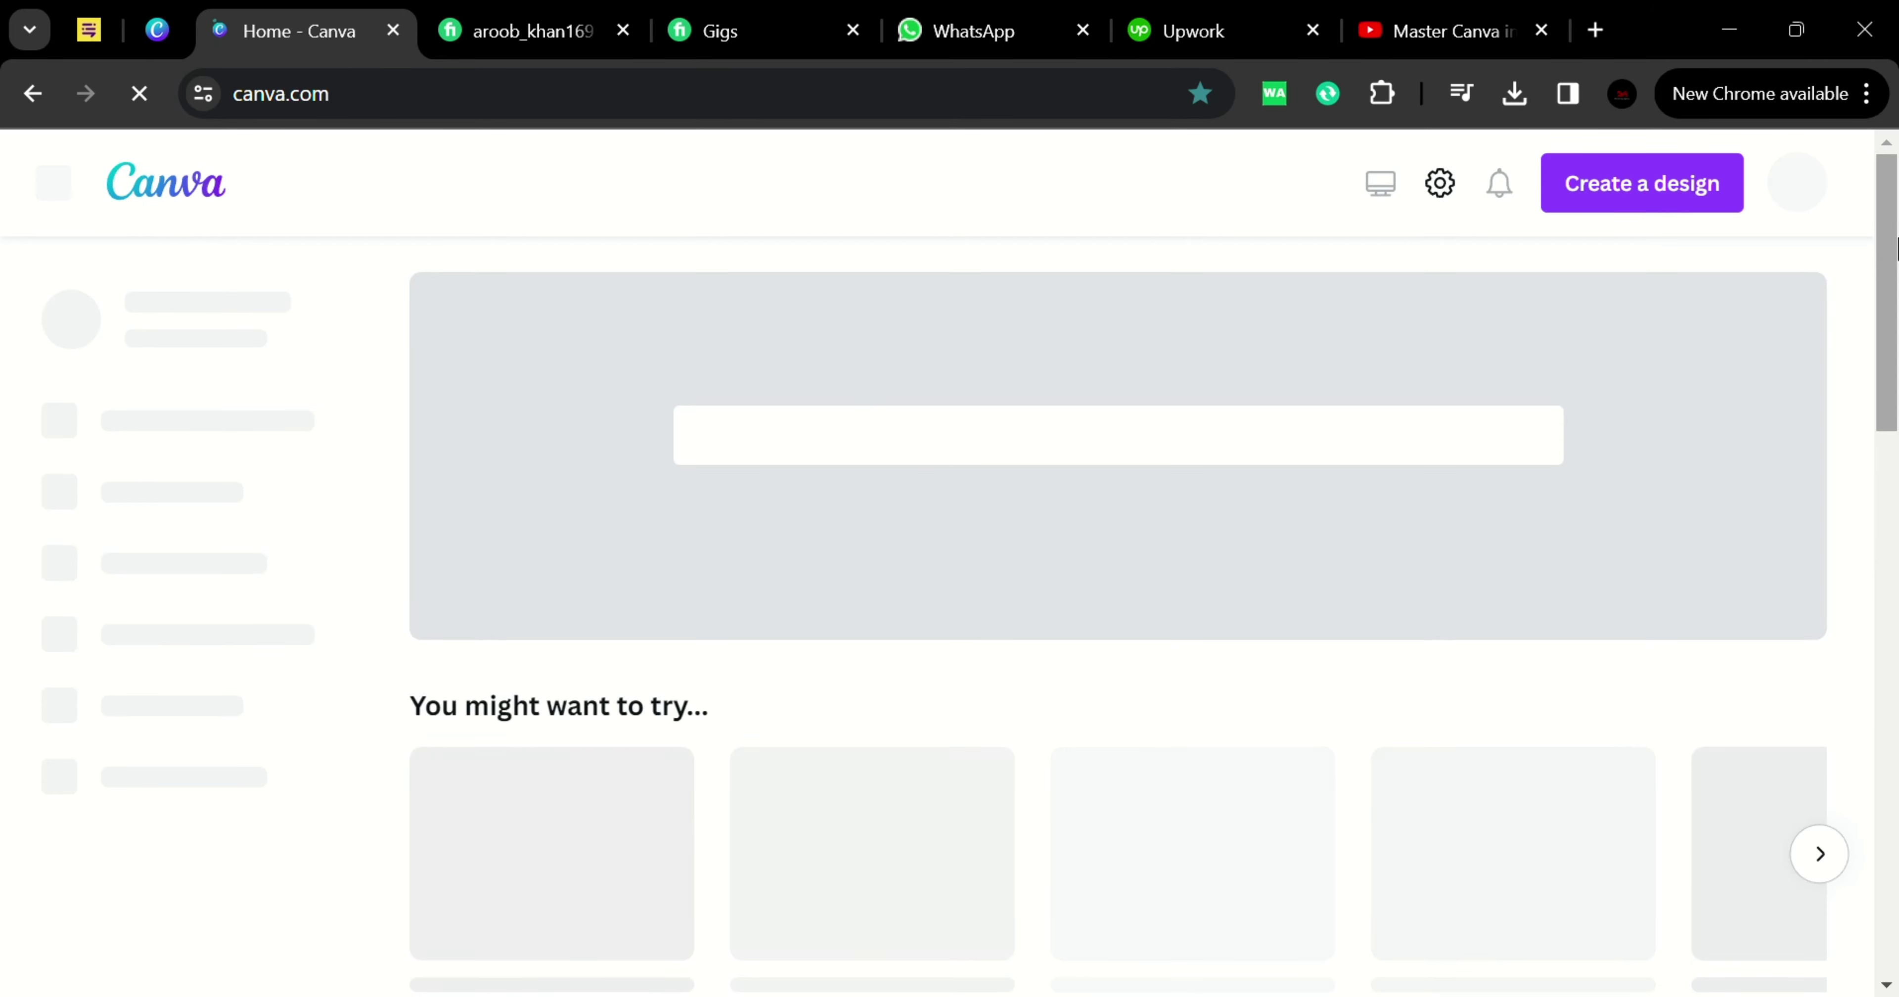
Look through the home page's recent designs and the suggested design types, from documents and flyers to video, logo, resume and poster formats
{"action": "scroll", "coordinate": [1892, 295], "scroll_direction": "down", "scroll_amount": 7}
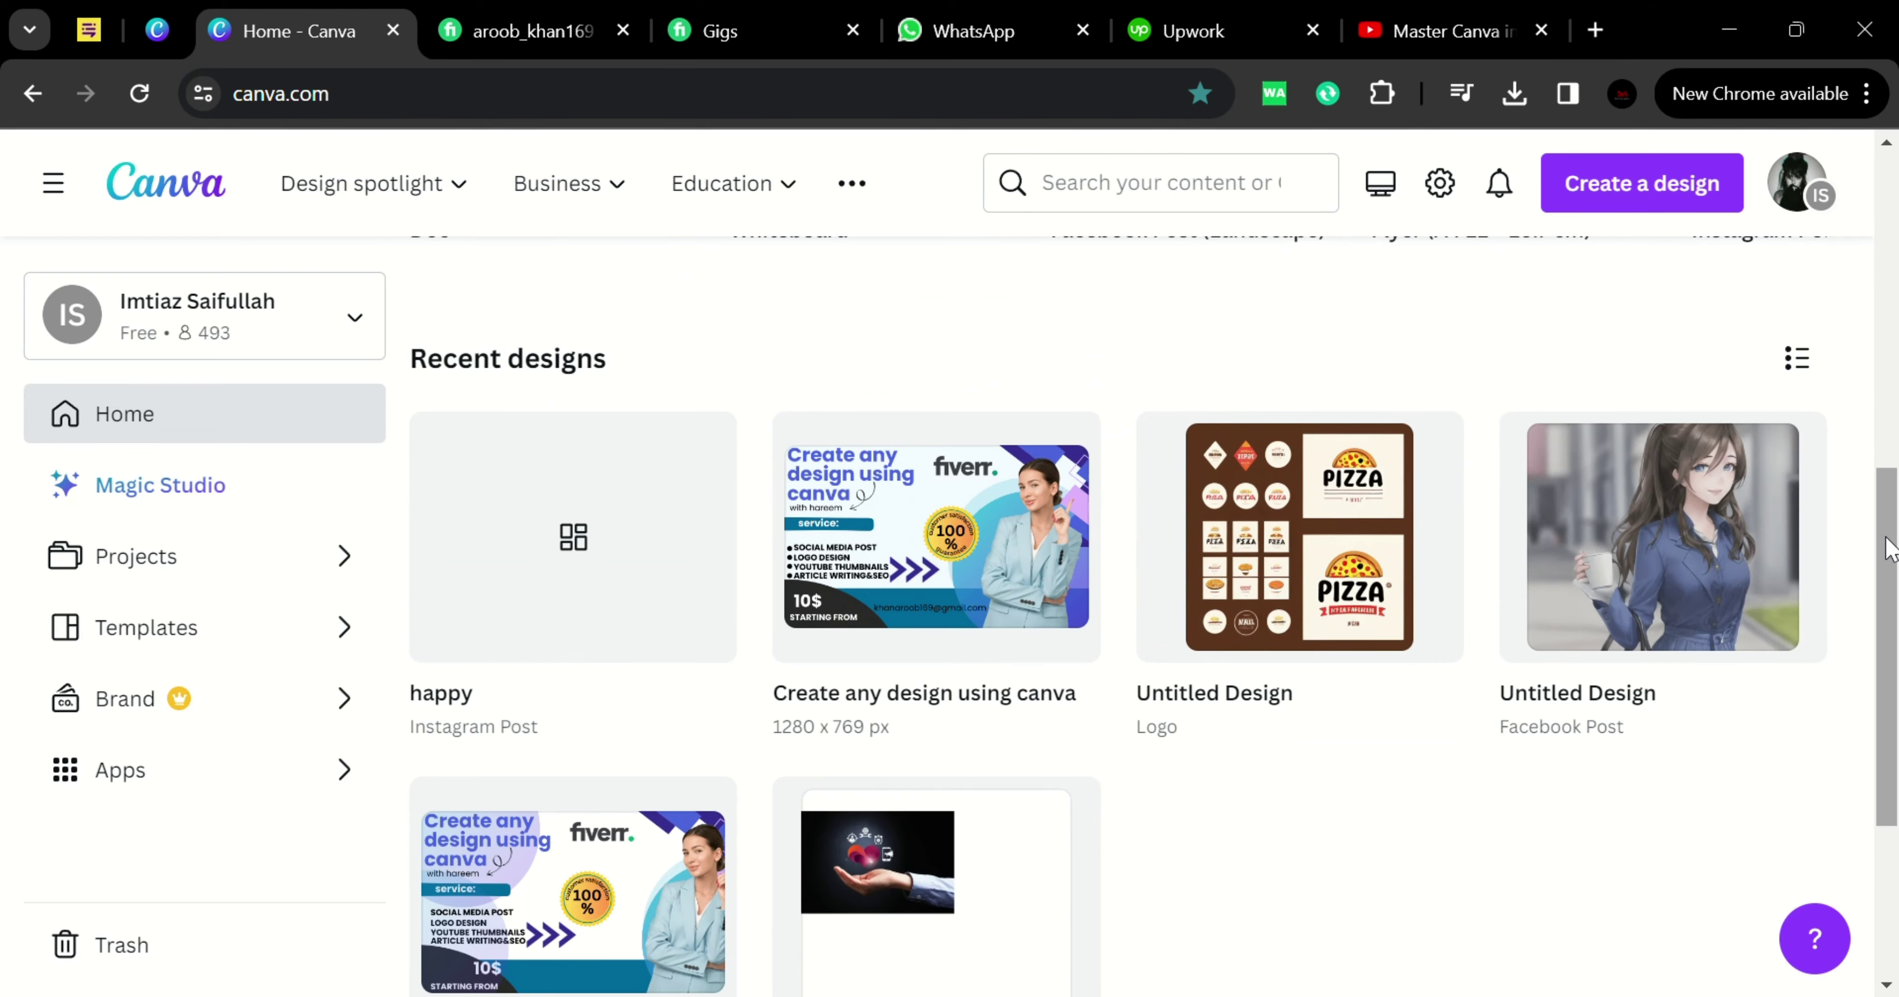
{"action": "scroll", "coordinate": [1886, 433], "scroll_direction": "down", "scroll_amount": 3}
{"action": "left_click_drag", "start_coordinate": [1897, 673], "coordinate": [1889, 212]}
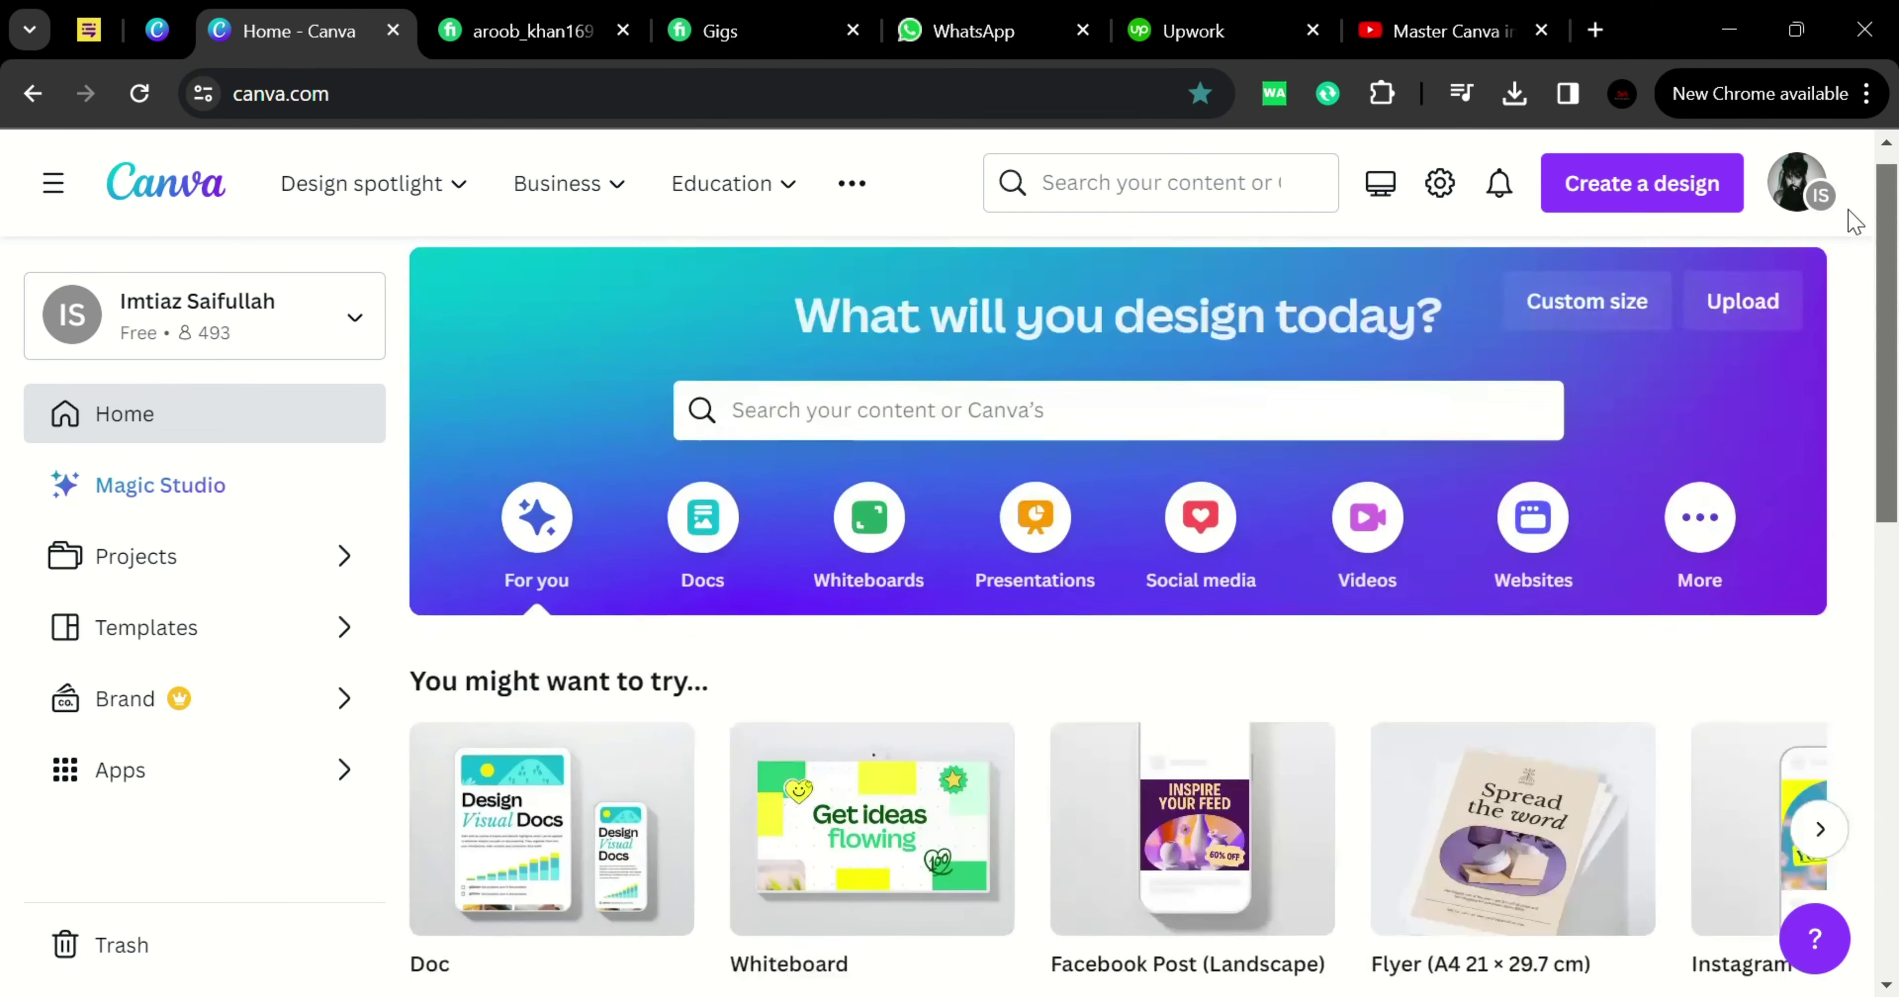
{"action": "left_click", "coordinate": [1681, 207]}
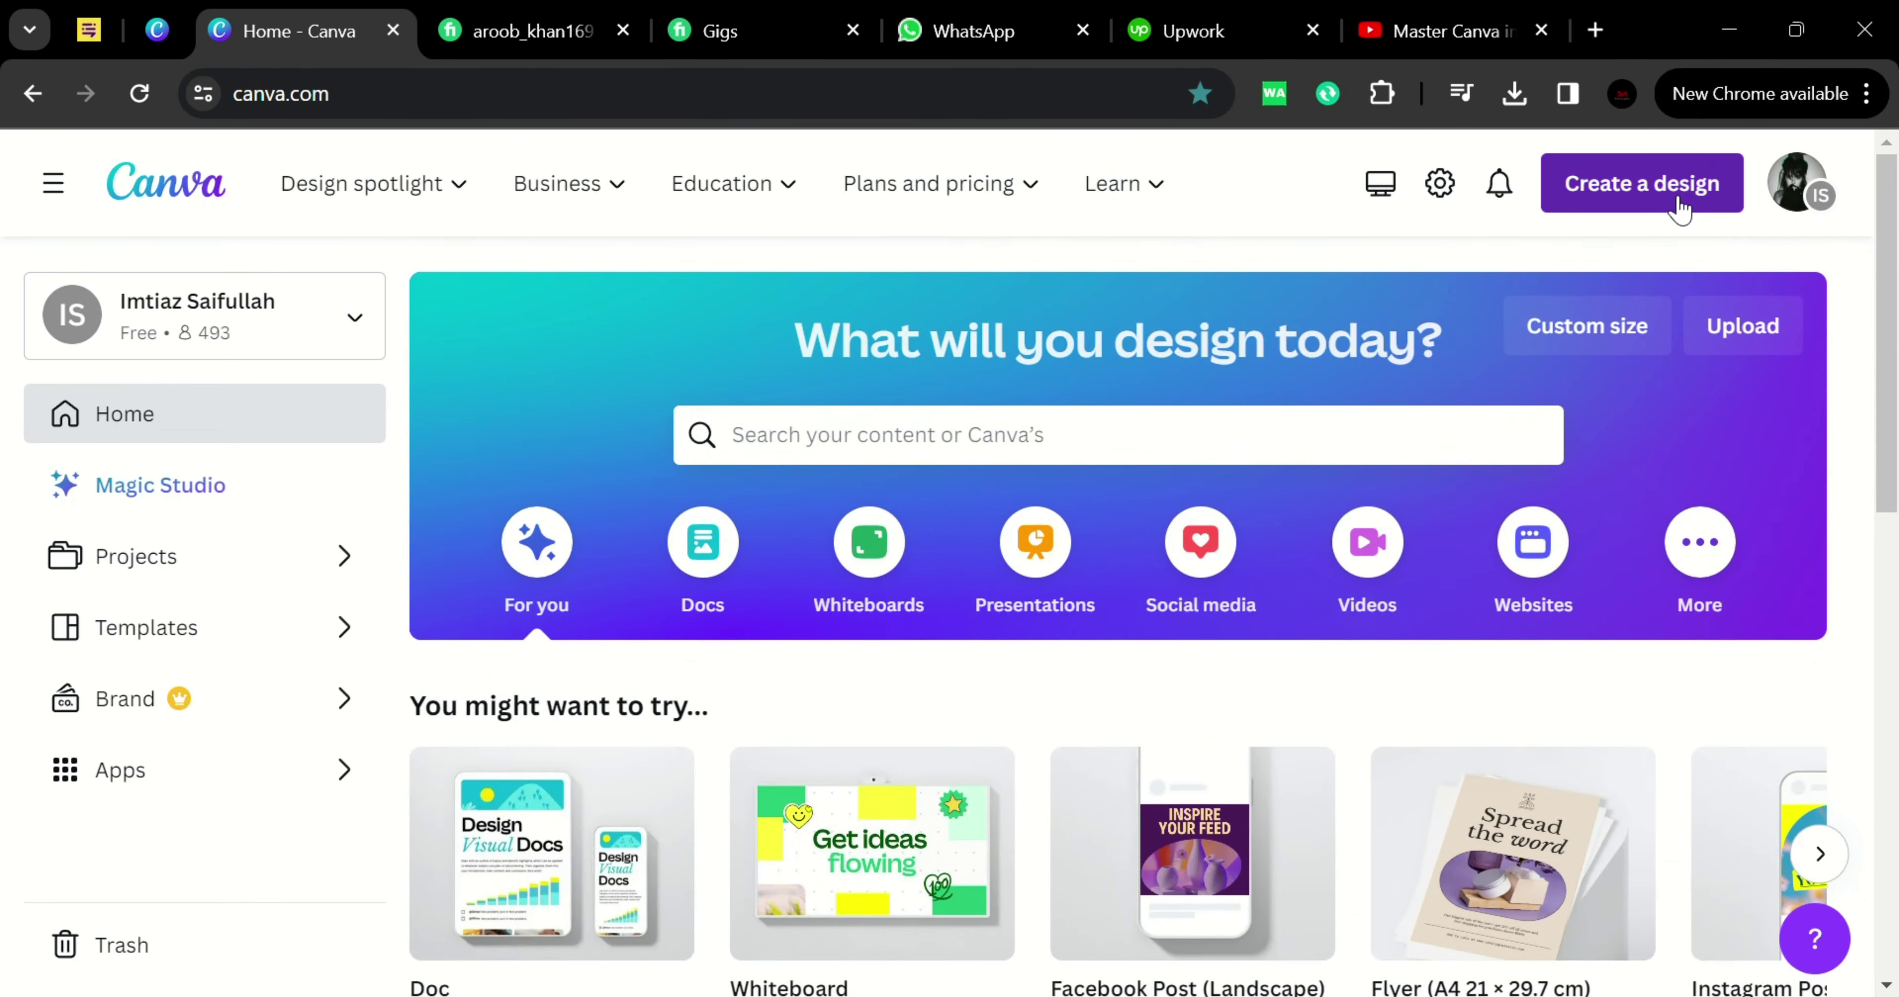
{"action": "left_click", "coordinate": [1847, 302]}
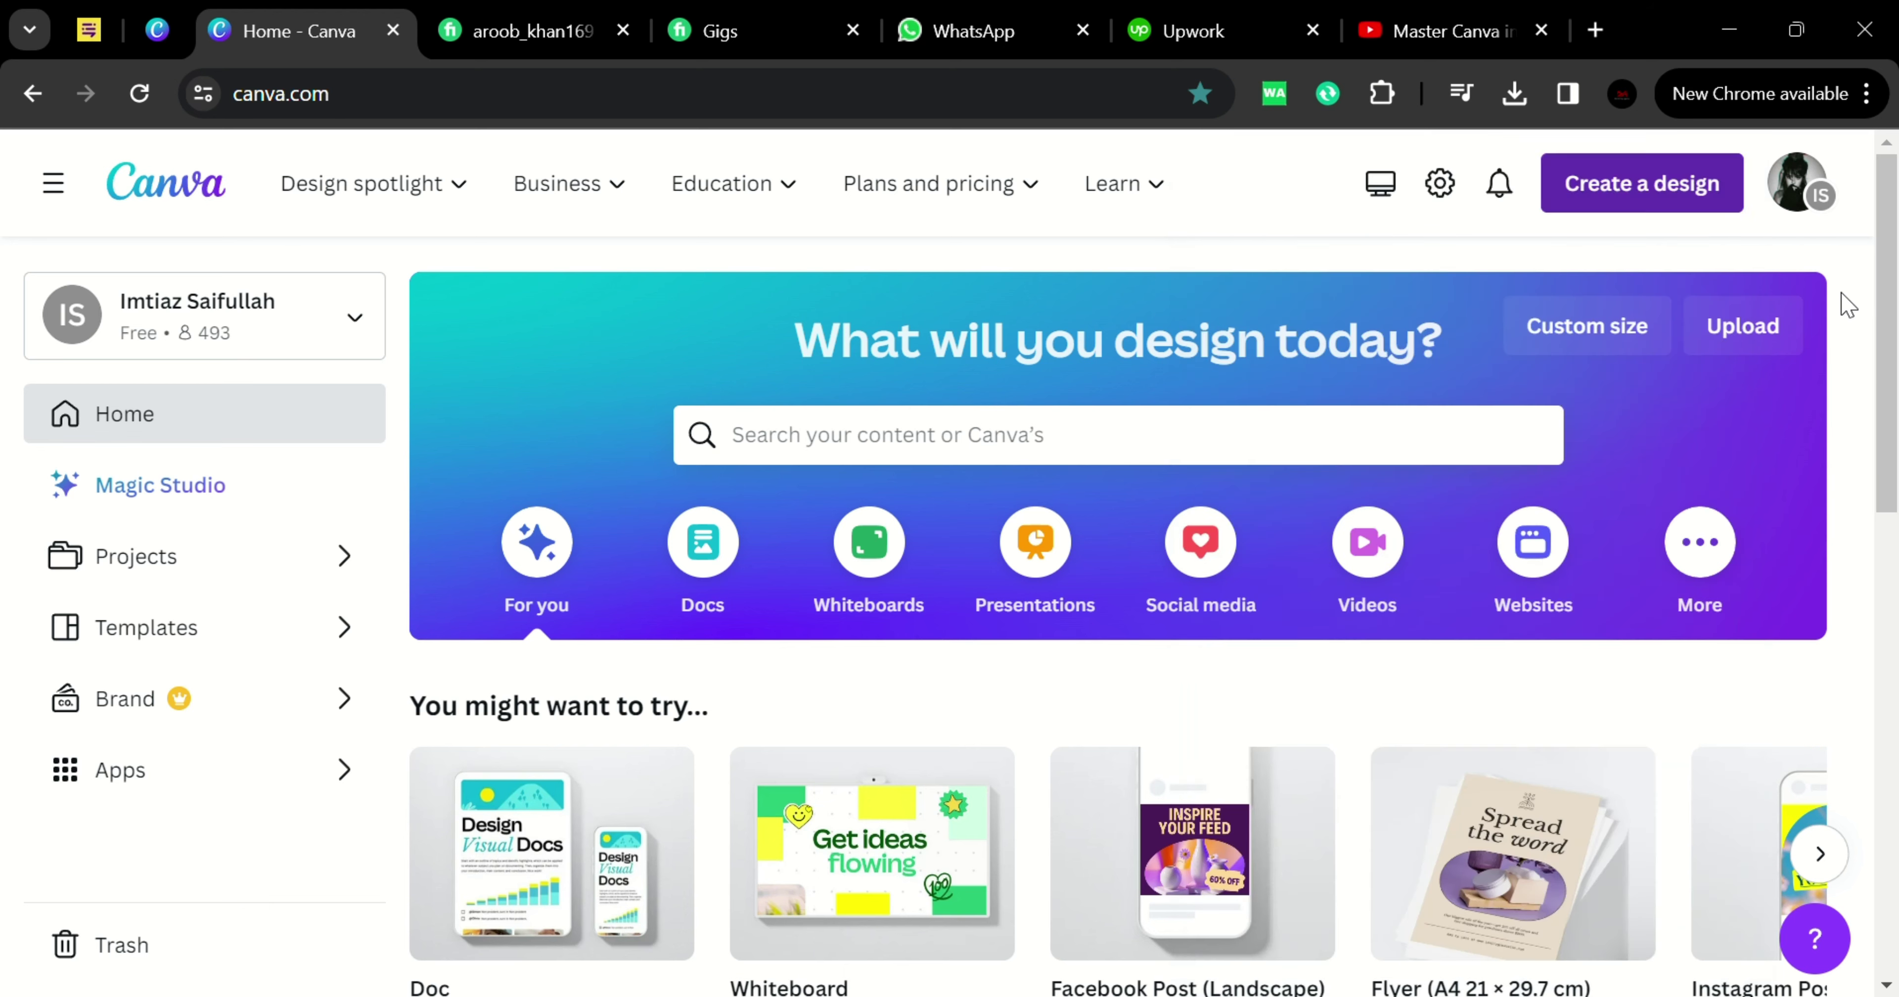
{"action": "left_click_drag", "start_coordinate": [1887, 299], "coordinate": [1898, 439]}
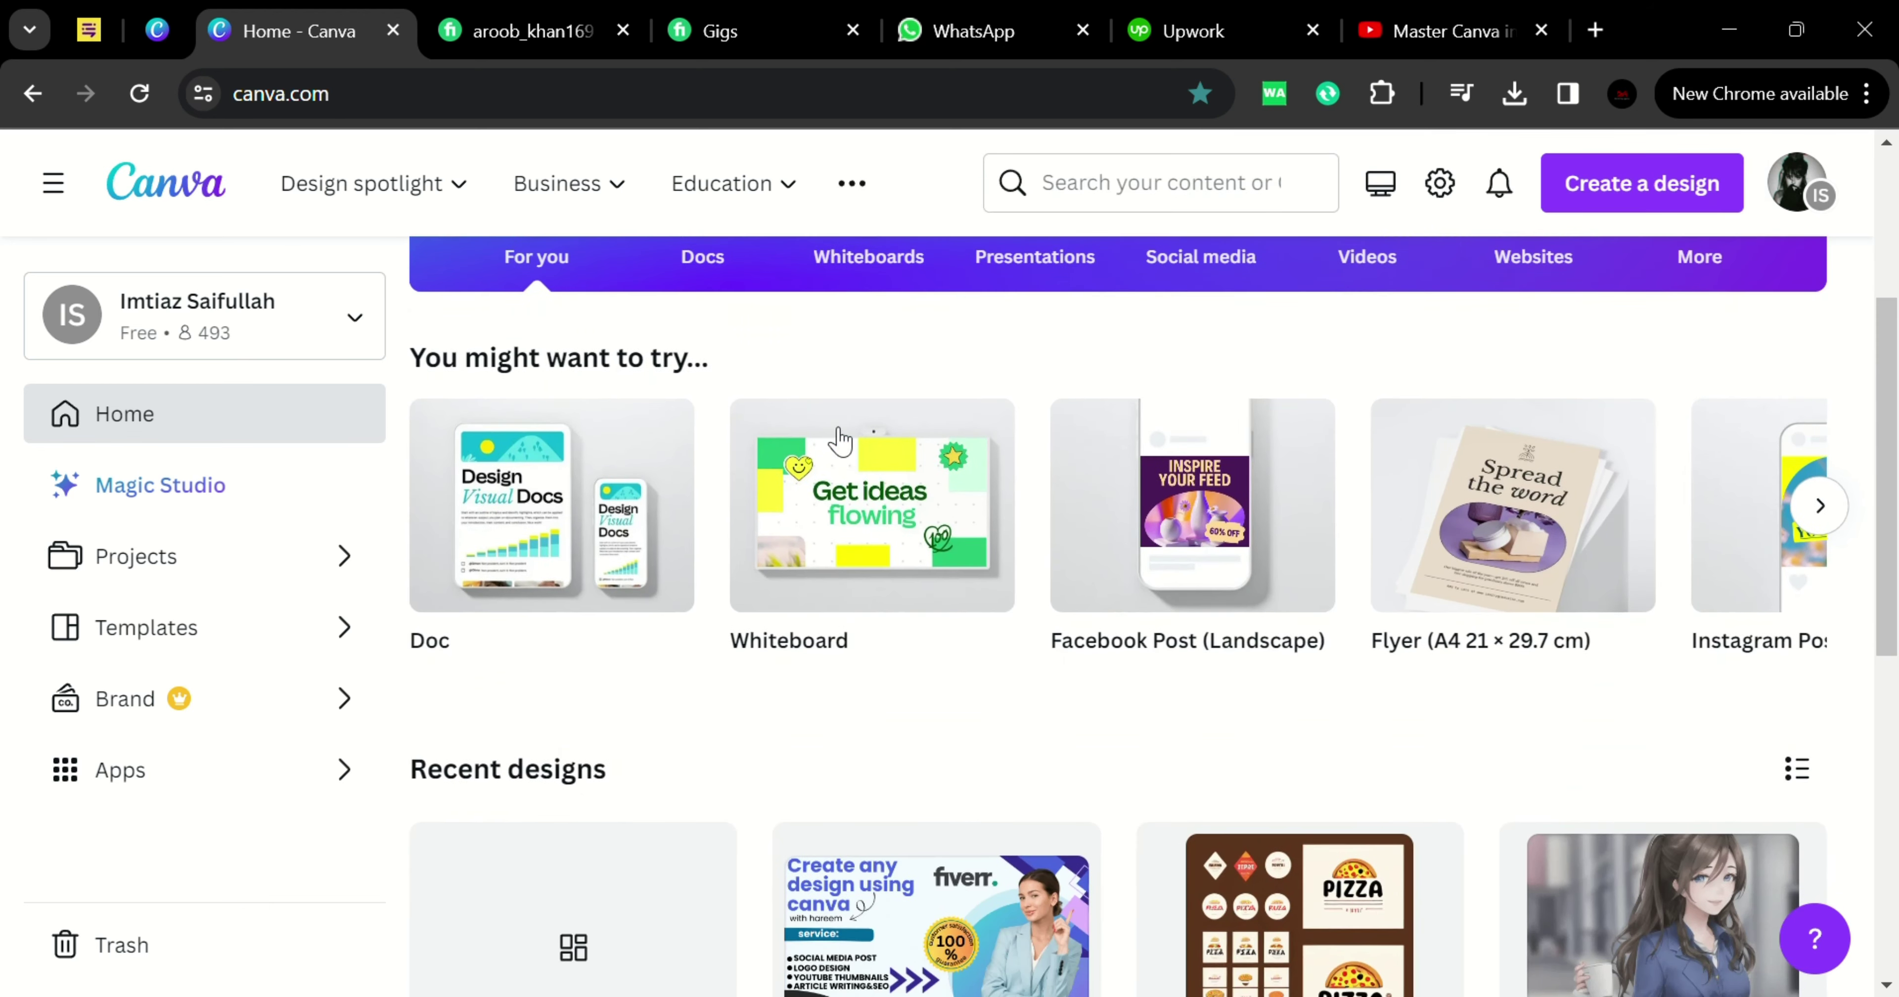
{"action": "left_click", "coordinate": [1820, 507]}
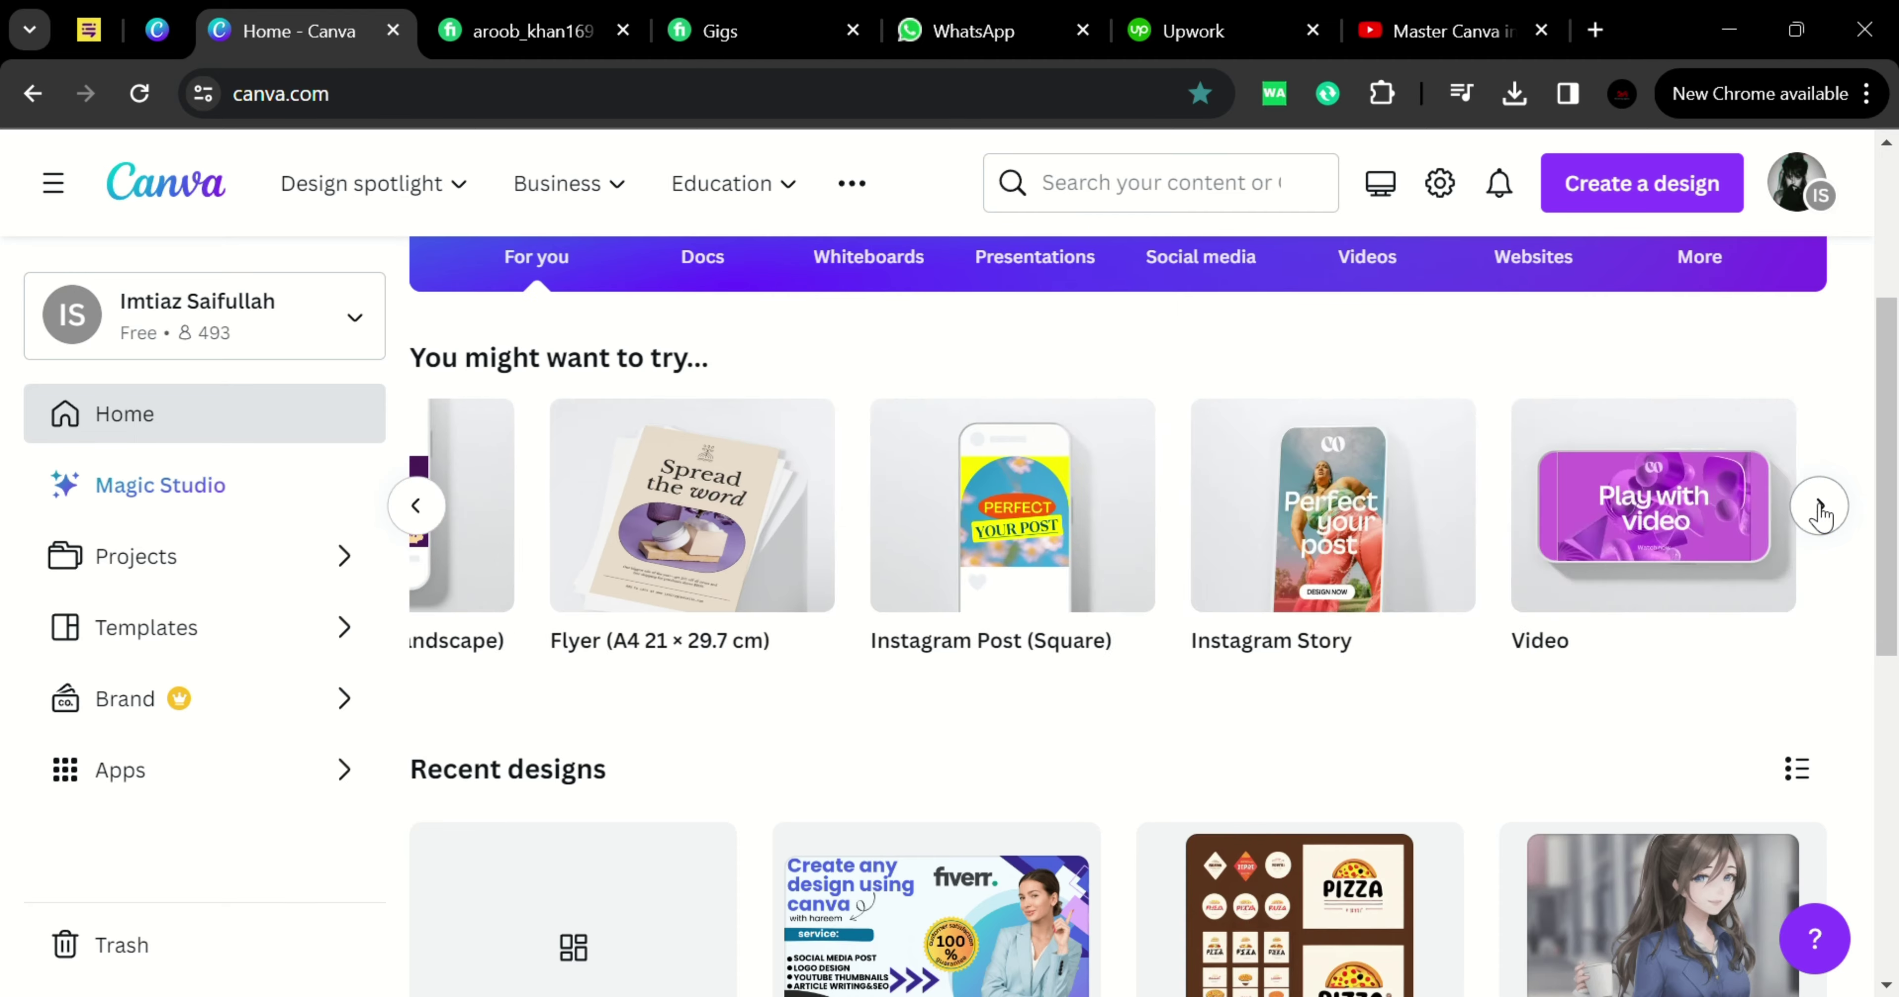
{"action": "left_click", "coordinate": [1819, 509]}
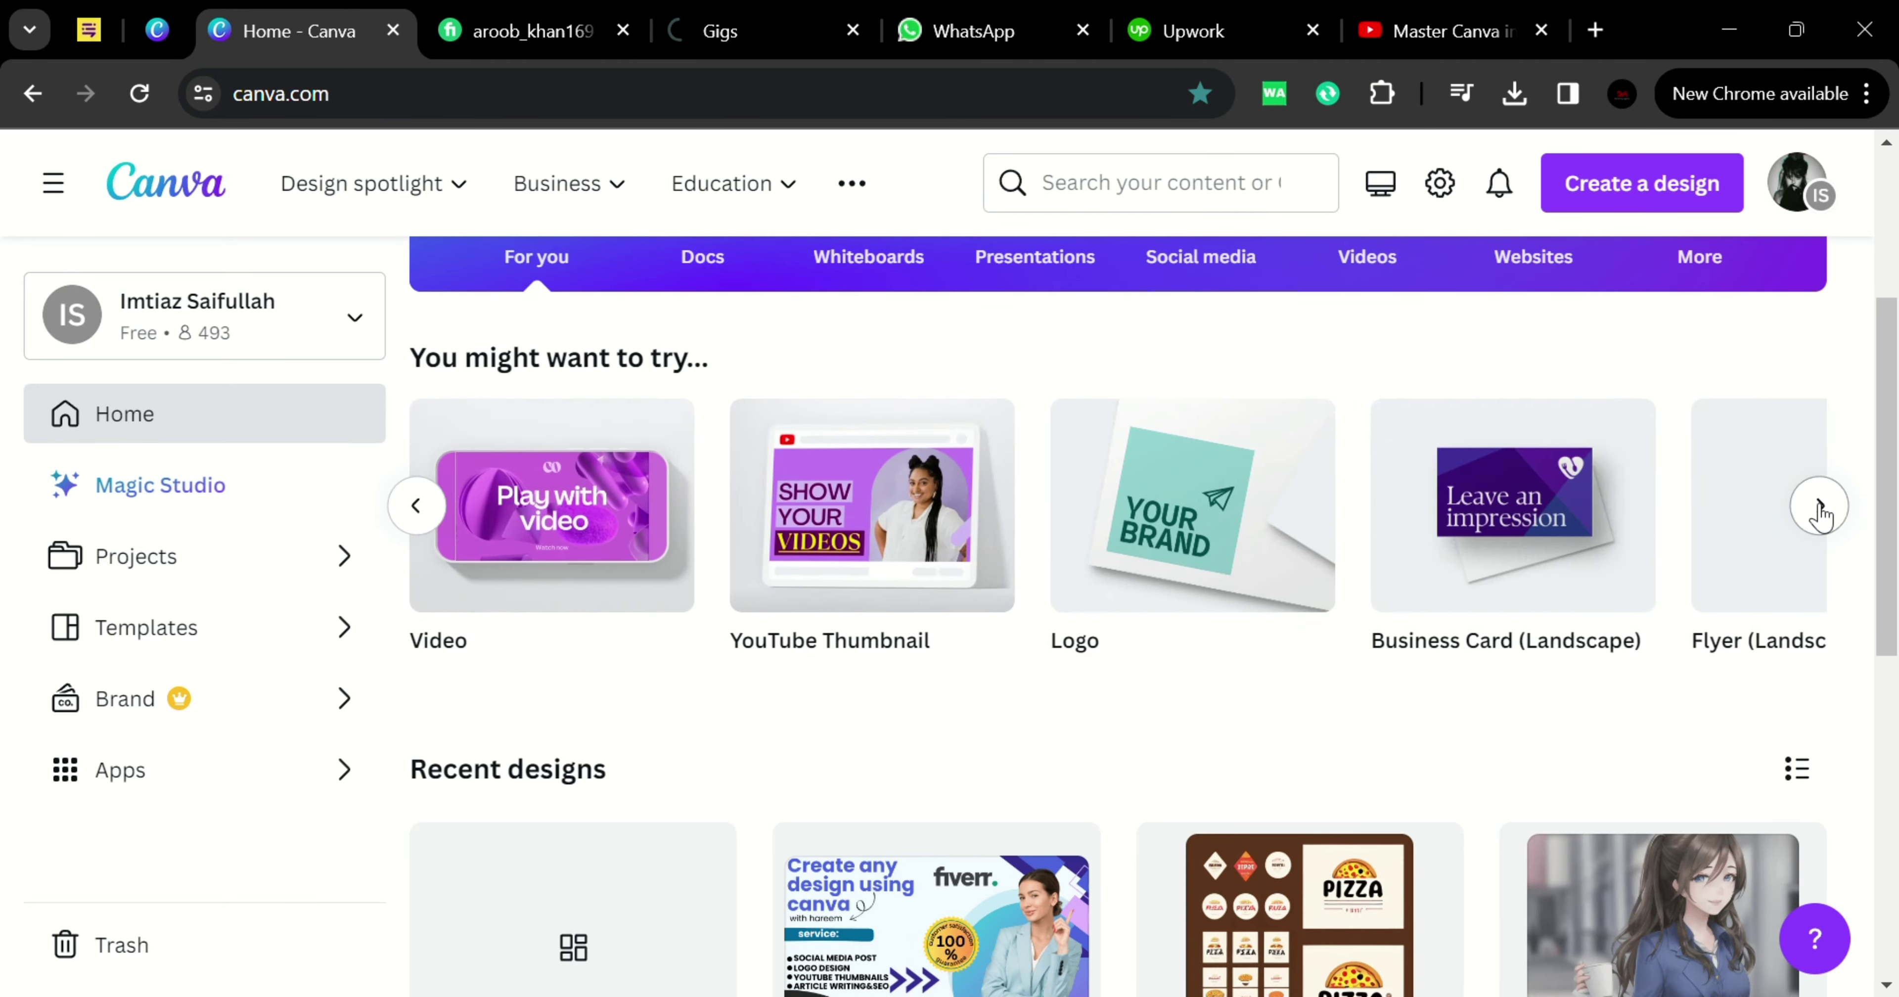
{"action": "left_click", "coordinate": [1820, 508]}
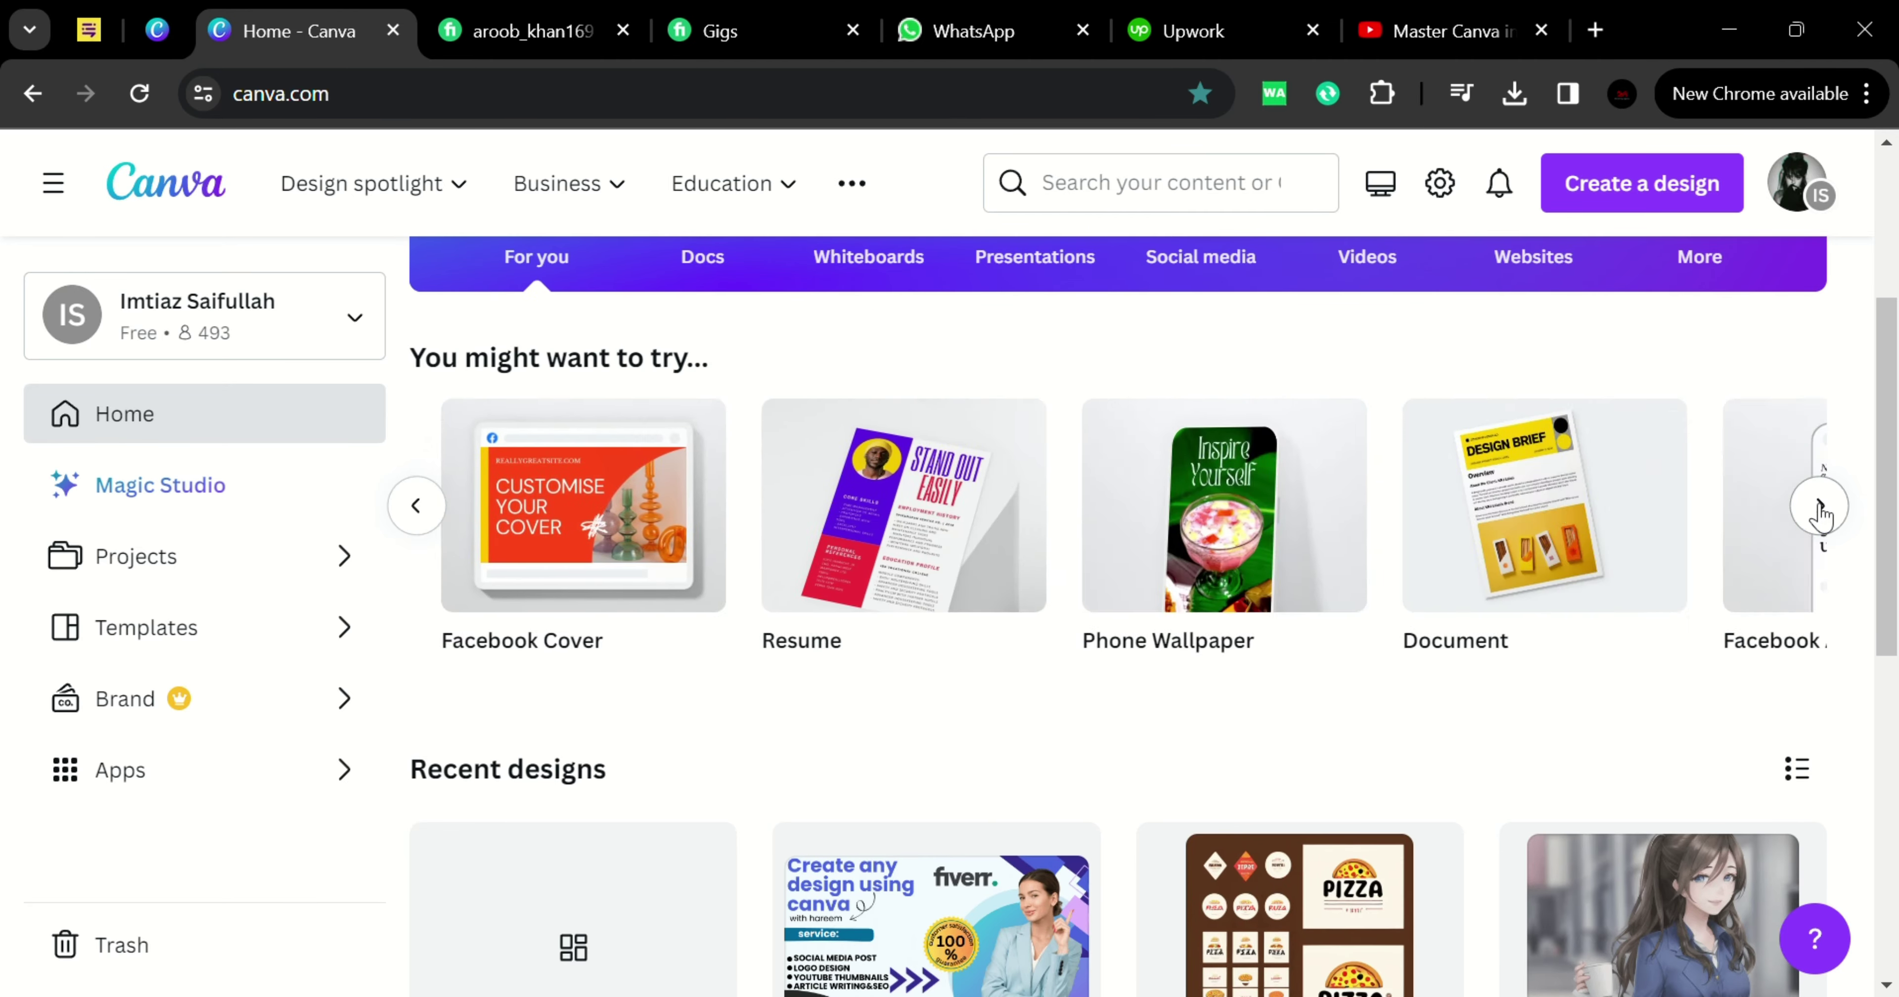
{"action": "left_click", "coordinate": [1820, 508]}
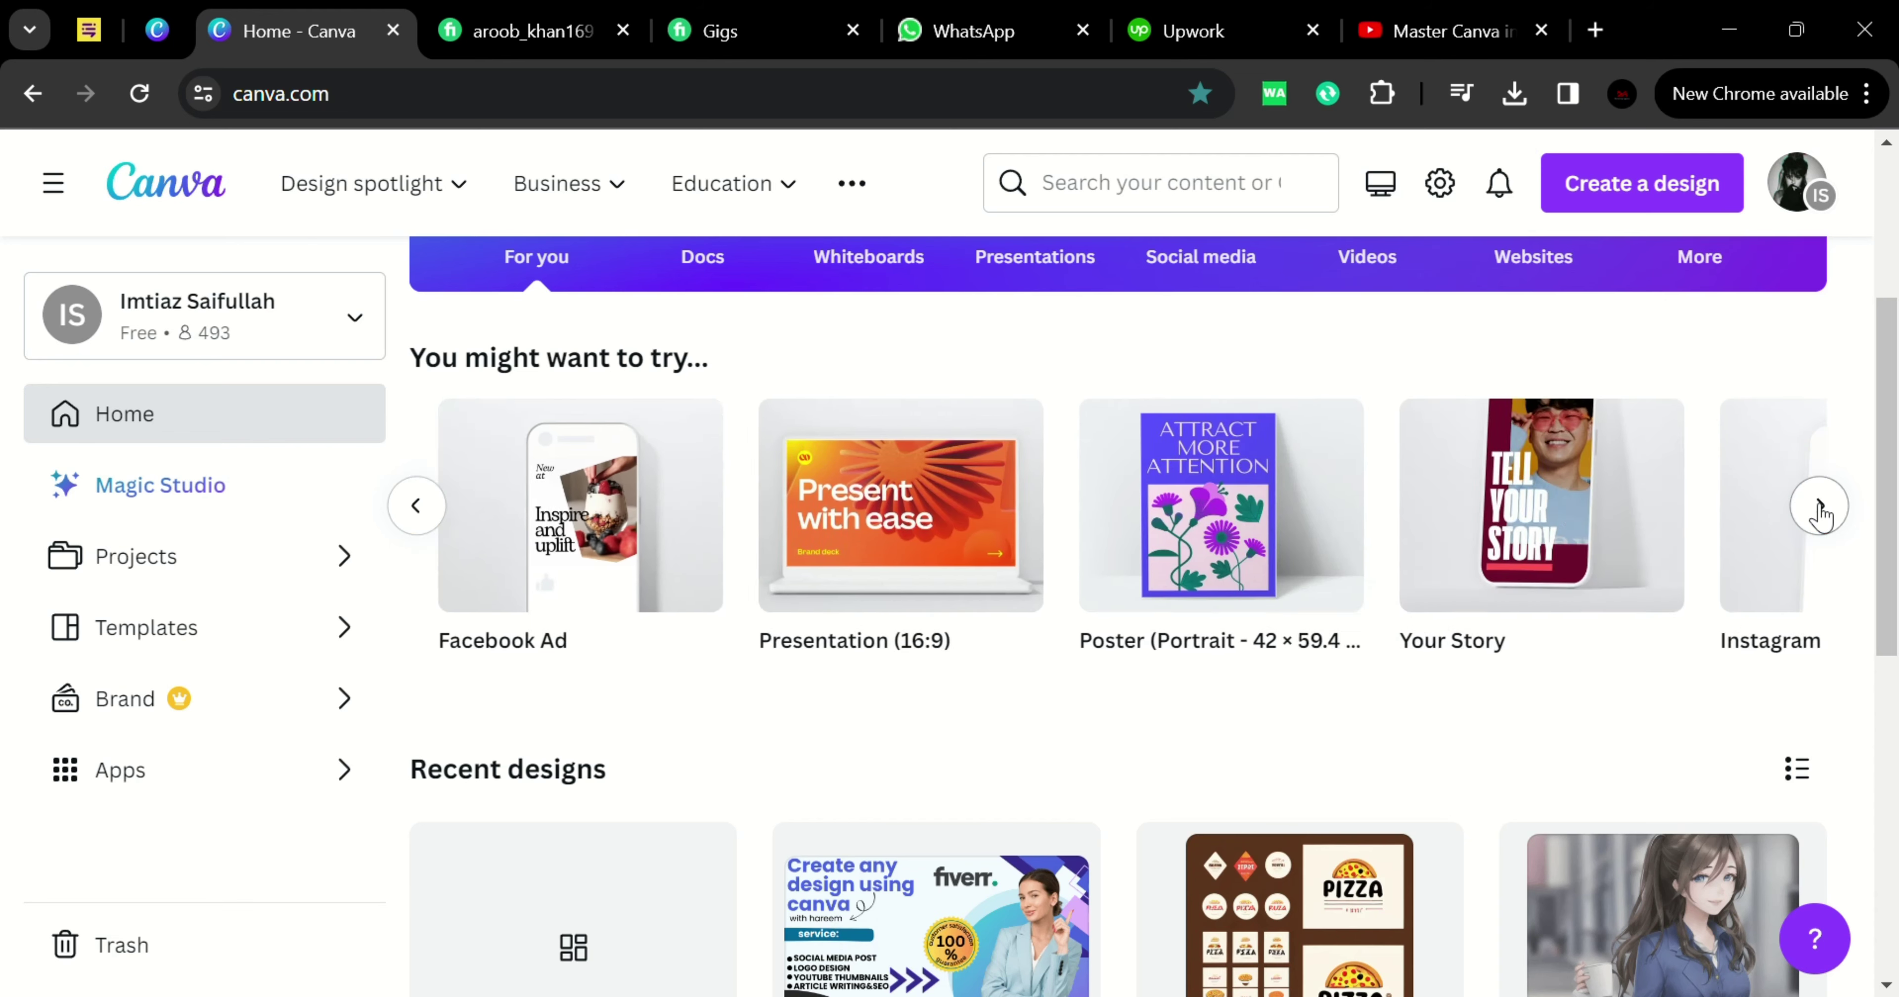